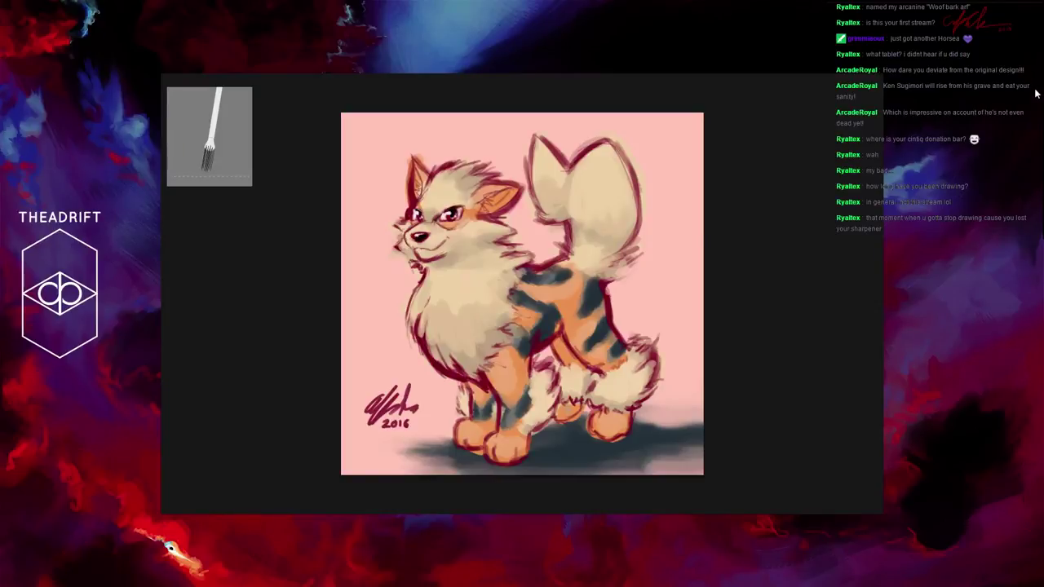
Step: Place the Sylveon reference picture on a blank white canvas, enlarging it slightly and fitting it into the canvas's lower-left corner
click(984, 79)
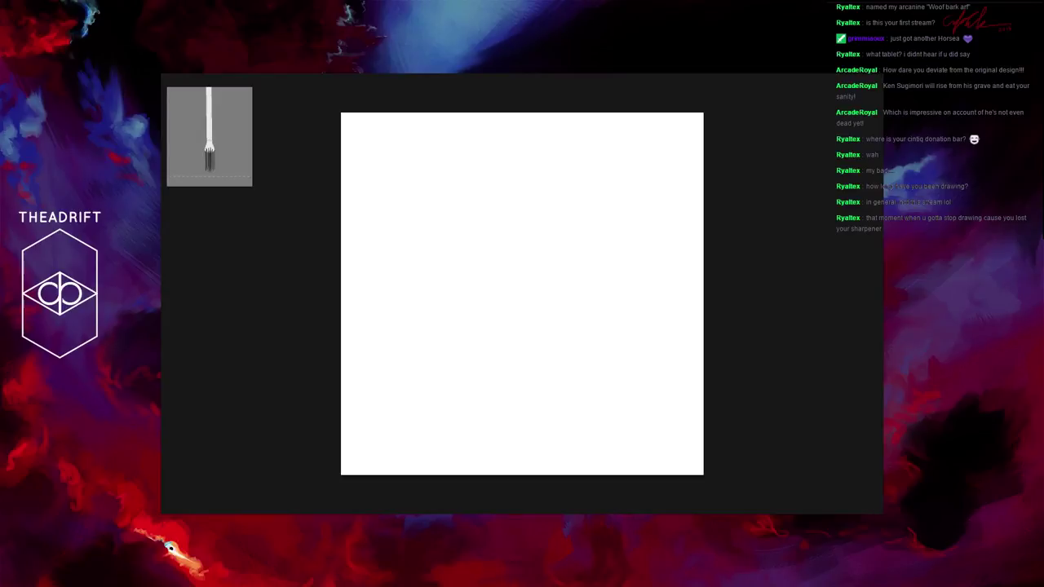
drag(1043, 90, 561, 206)
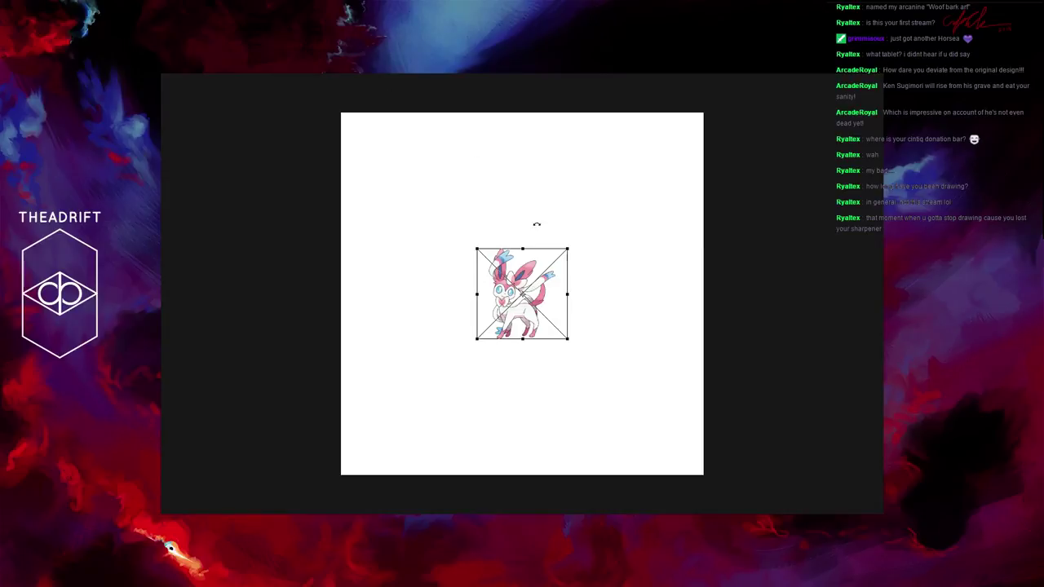
drag(569, 246, 407, 391)
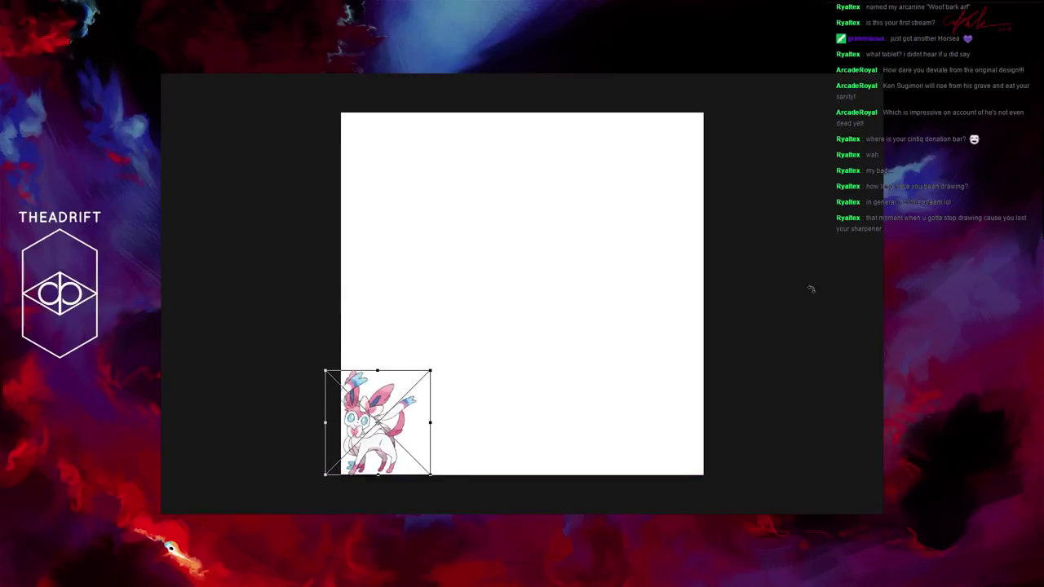
click(497, 44)
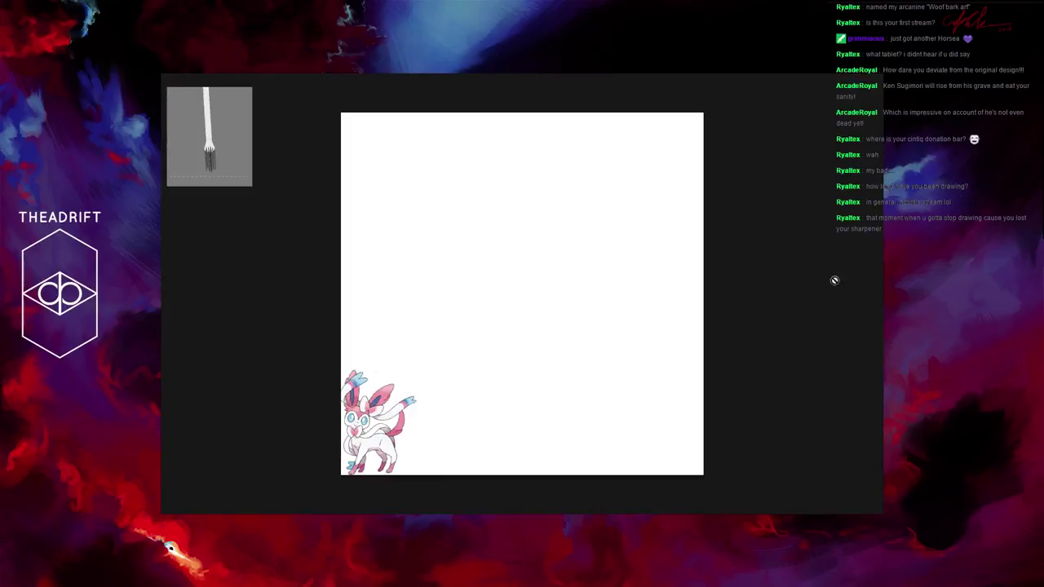
Step: Hide the Sylveon reference picture on the canvas
click(922, 361)
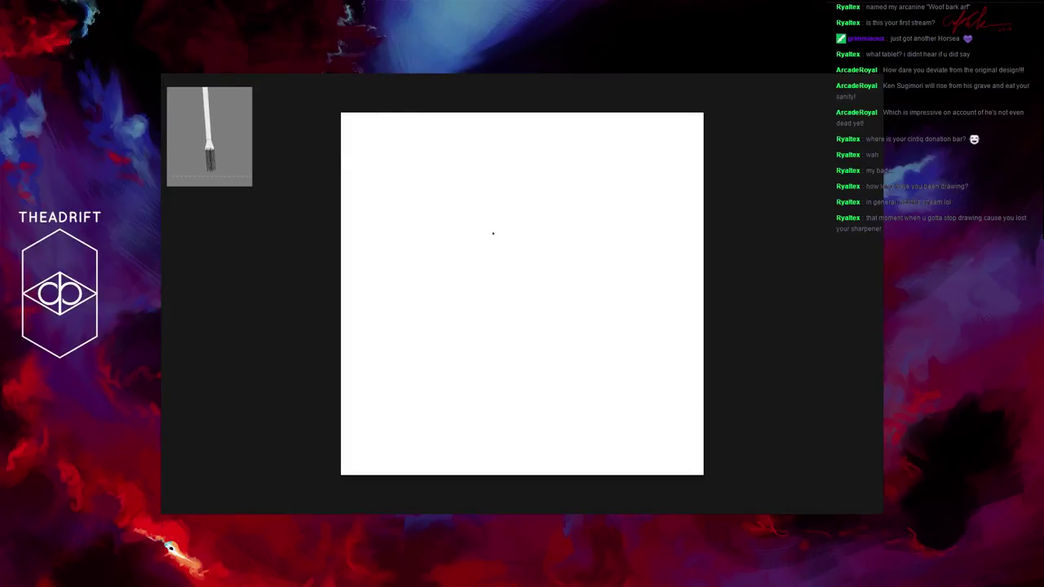
drag(491, 229, 487, 221)
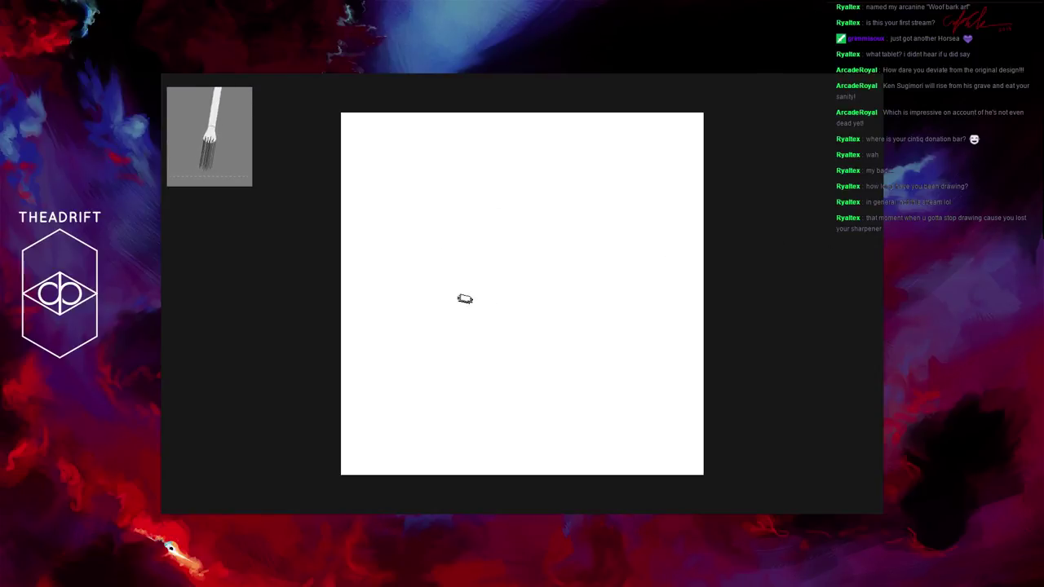
click(927, 360)
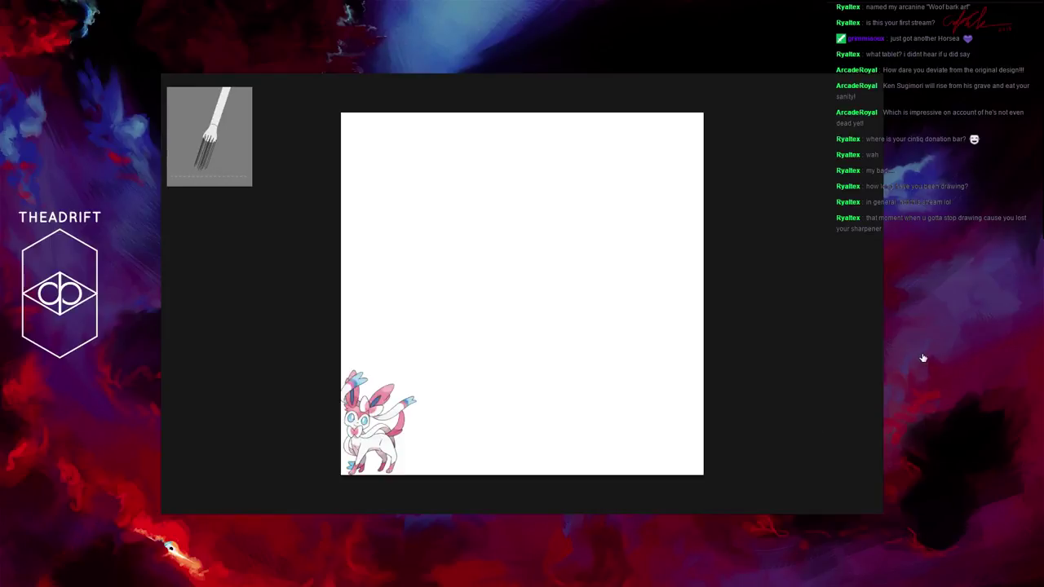
key(ctrl+z)
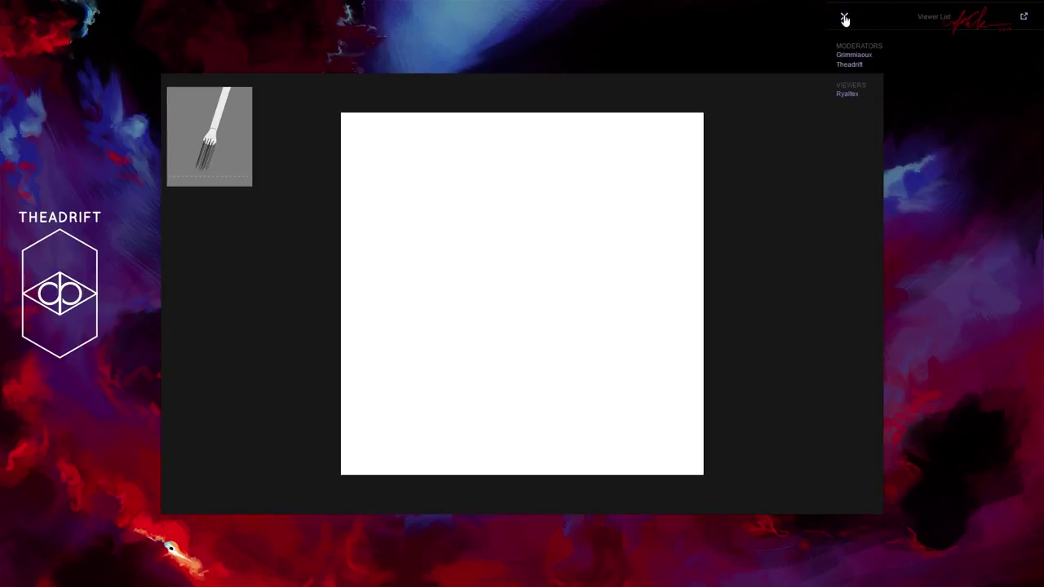
Step: Check the stream's viewer list and return to the chat
click(845, 18)
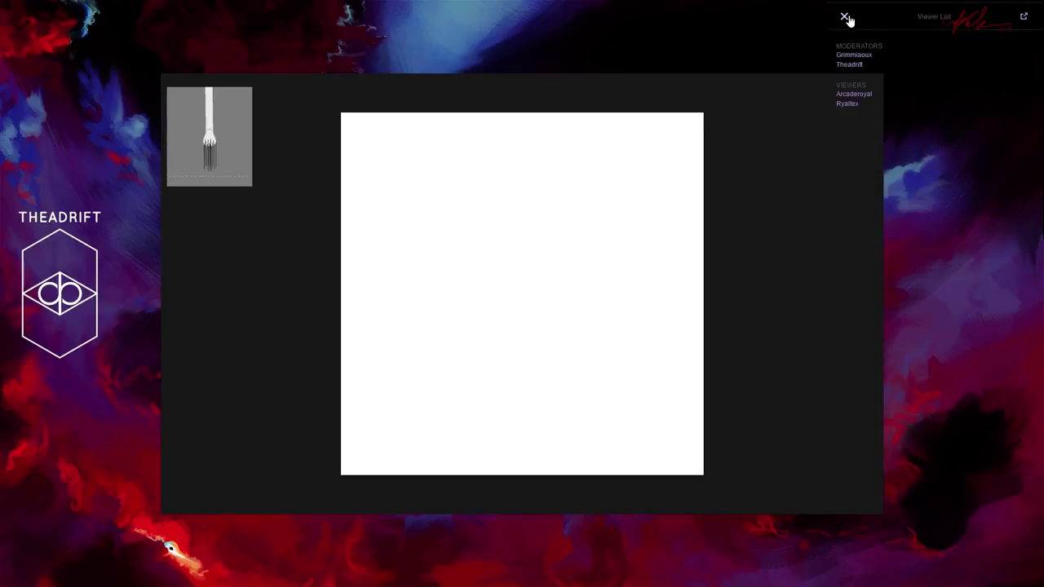
click(845, 17)
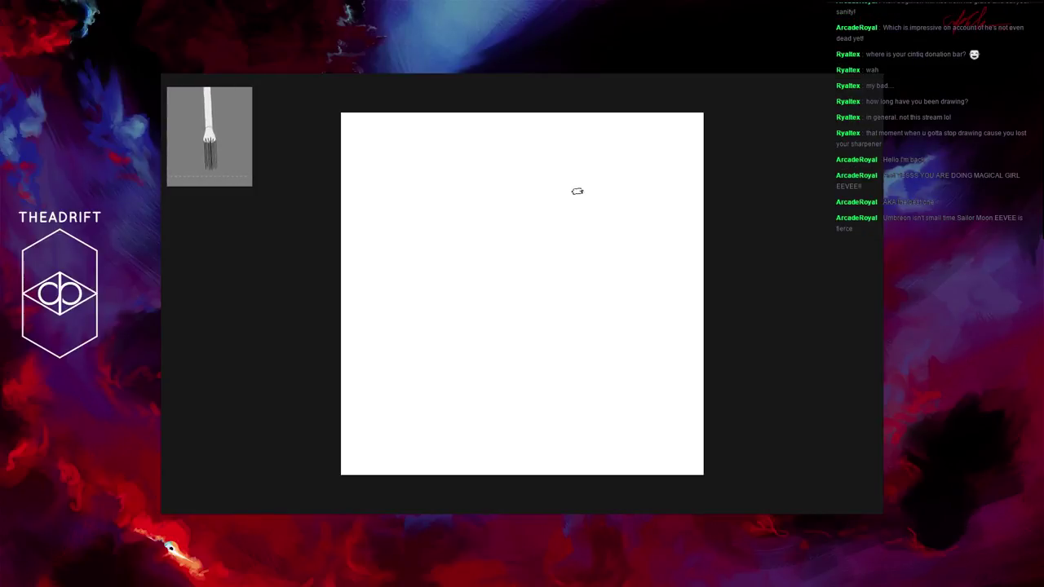
Step: Sketch Sylveon's round head, neck and S-curved back in translucent dark red on the upper middle of the canvas
mouse_move(591, 207)
mouse_down()
mouse_move(554, 199)
mouse_move(571, 191)
mouse_move(556, 225)
mouse_move(553, 197)
mouse_move(557, 232)
mouse_move(604, 226)
mouse_move(572, 241)
mouse_move(601, 219)
mouse_move(587, 230)
mouse_move(601, 218)
mouse_move(580, 195)
mouse_move(551, 216)
mouse_move(557, 238)
mouse_move(601, 225)
mouse_move(583, 196)
mouse_move(599, 221)
mouse_move(561, 192)
mouse_move(554, 204)
mouse_move(572, 241)
mouse_up()
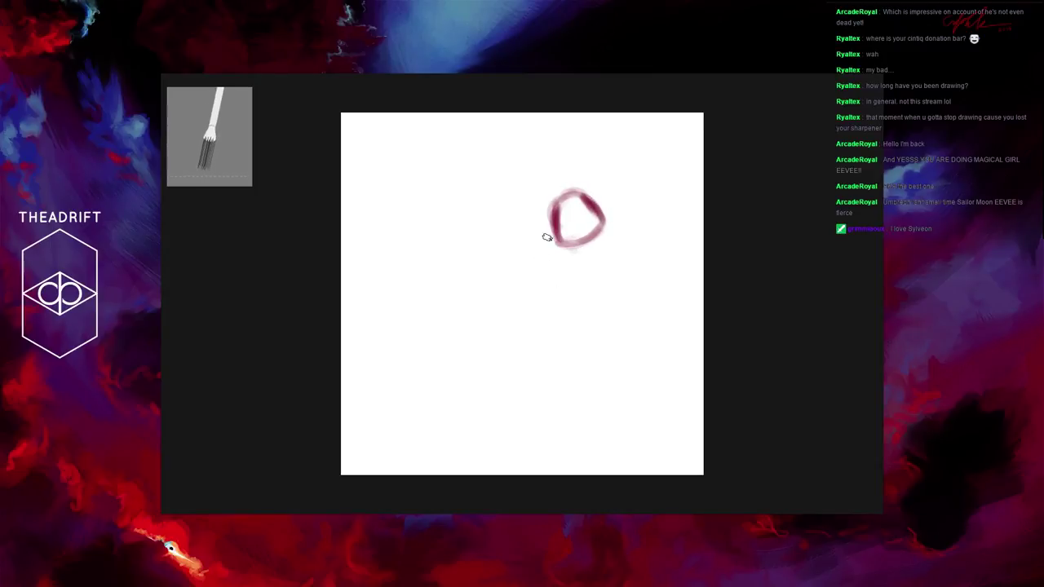
mouse_move(548, 243)
mouse_down()
mouse_move(529, 266)
mouse_move(575, 253)
mouse_move(573, 272)
mouse_move(575, 246)
mouse_move(550, 264)
mouse_move(566, 274)
mouse_move(574, 234)
mouse_move(534, 282)
mouse_move(569, 337)
mouse_up()
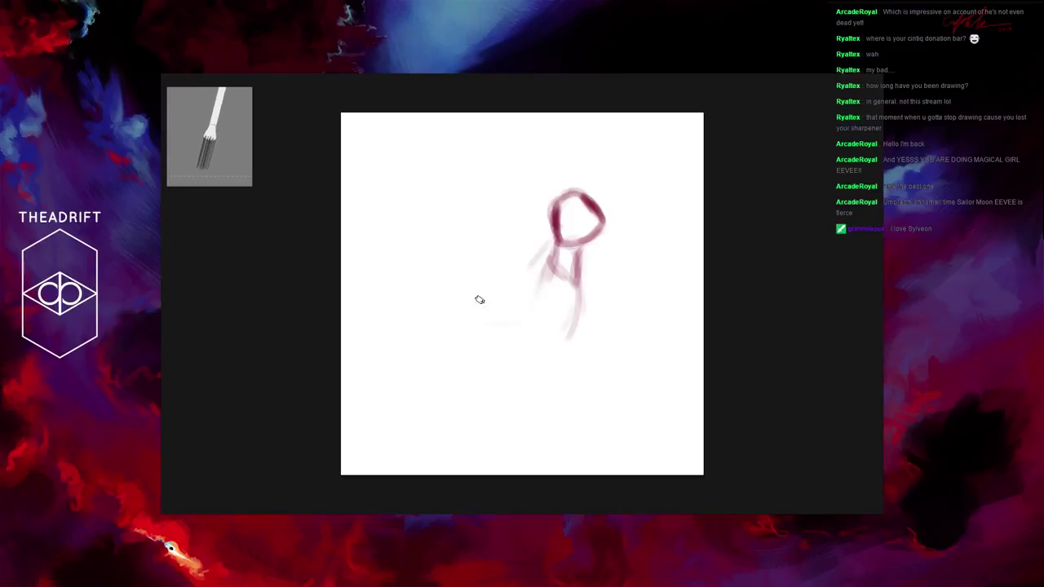
drag(503, 323, 528, 303)
mouse_move(553, 254)
mouse_down()
mouse_move(504, 318)
mouse_move(444, 301)
mouse_move(556, 250)
mouse_move(464, 280)
mouse_move(447, 300)
mouse_up()
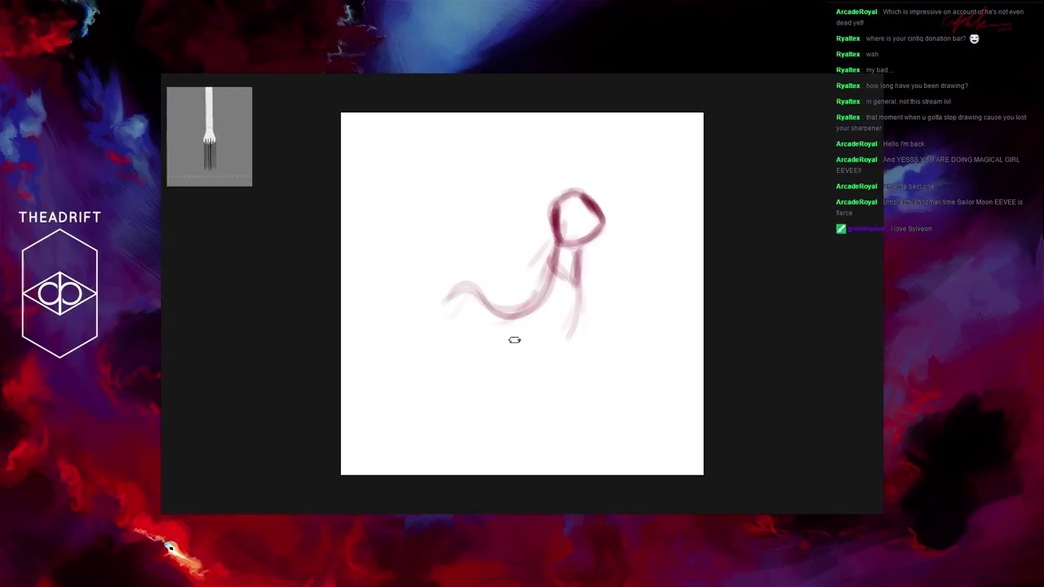
Step: Sketch the curved chest line and rough in the front legs below it
mouse_move(580, 228)
mouse_down()
mouse_move(585, 287)
mouse_move(576, 268)
mouse_move(563, 354)
mouse_up()
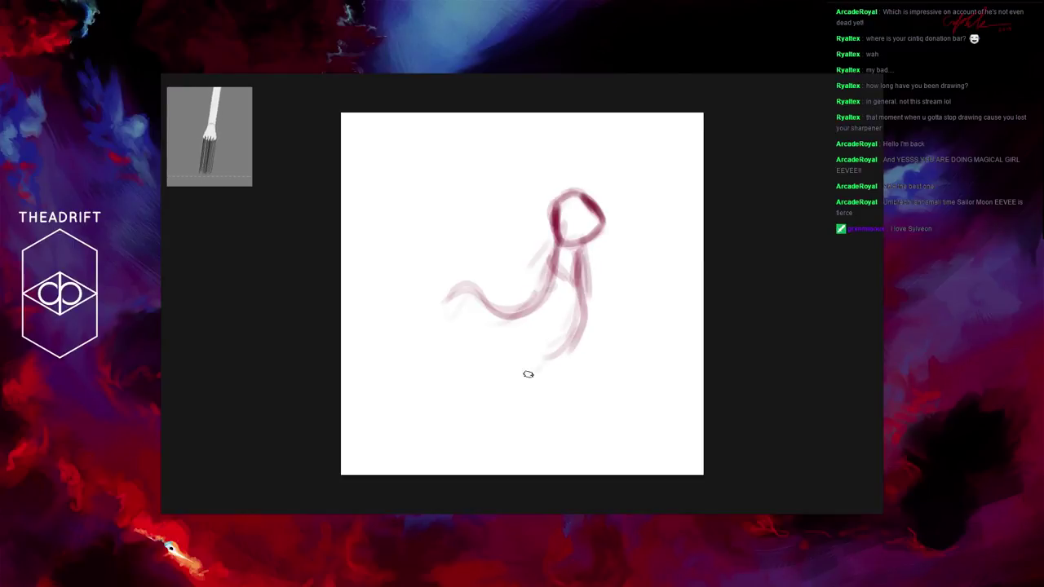
drag(553, 352, 523, 401)
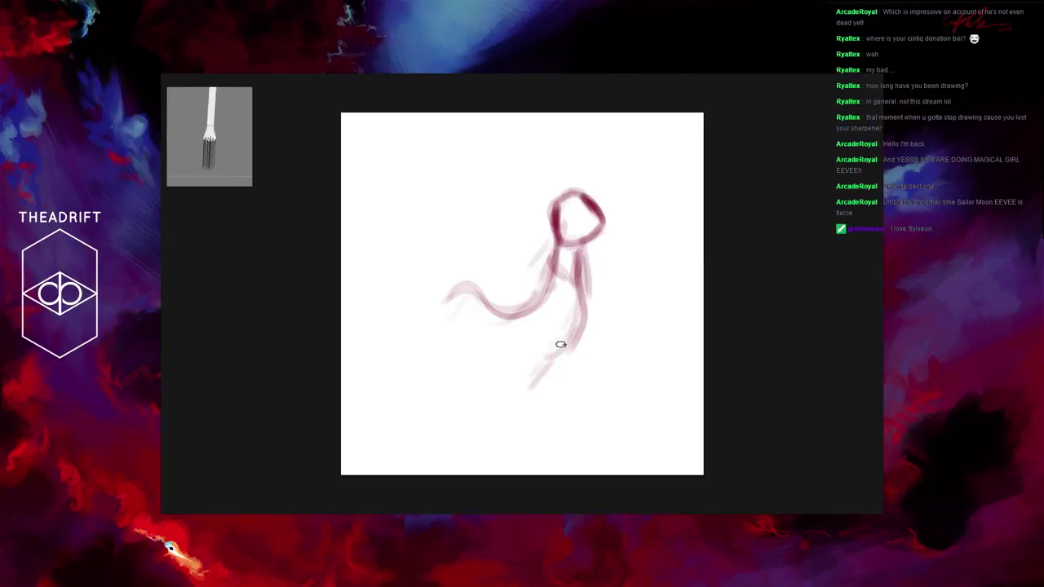
drag(531, 308, 587, 402)
drag(566, 296, 579, 380)
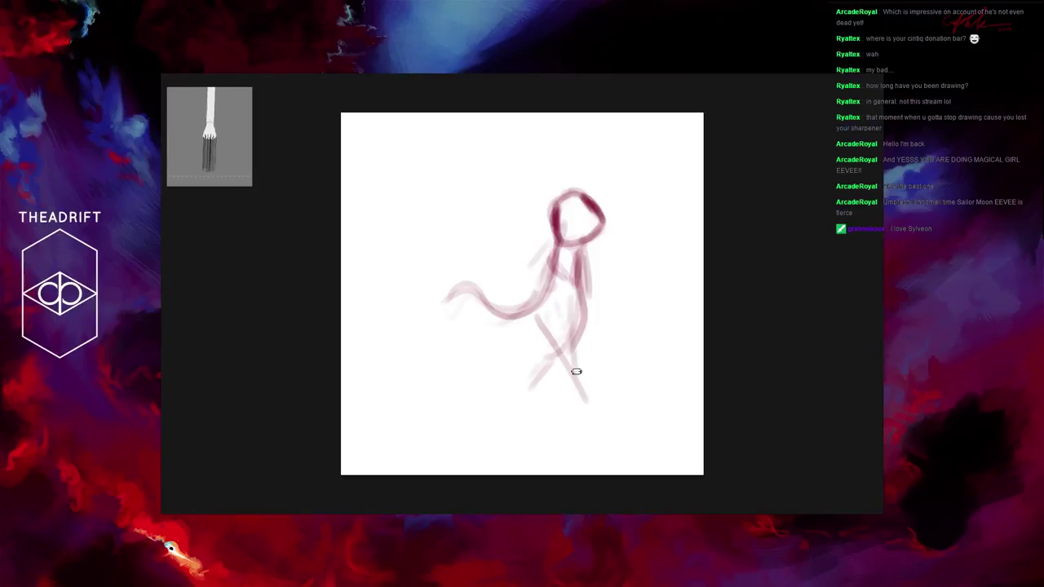
drag(581, 339, 597, 407)
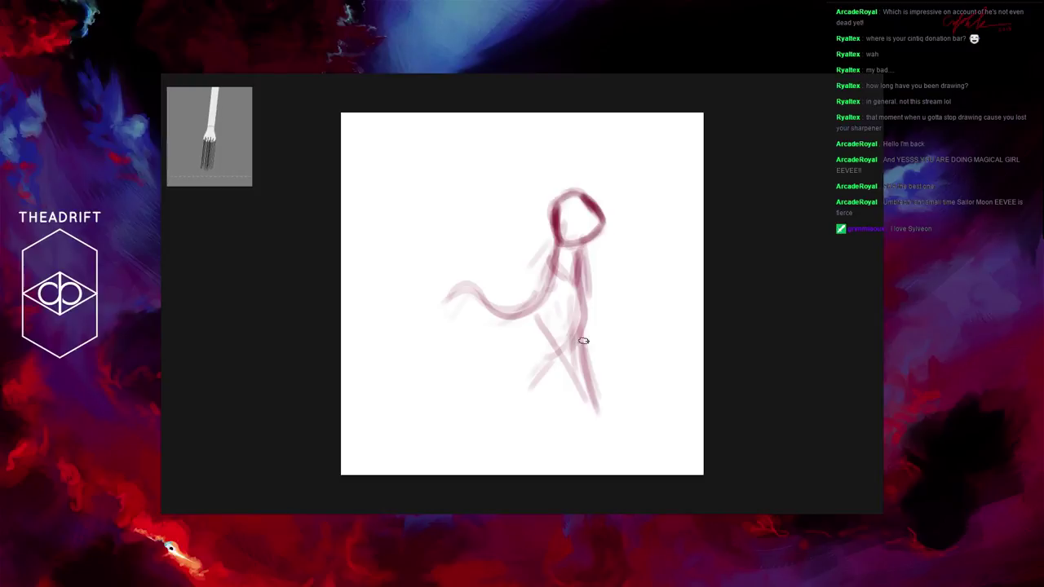
drag(578, 356, 589, 410)
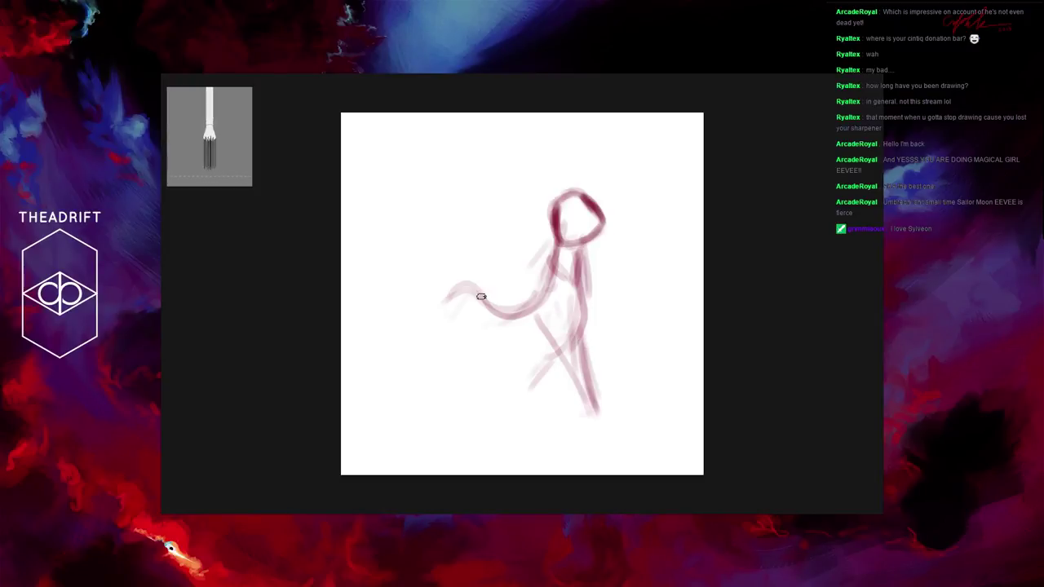
Step: Sketch the rounded hindquarters with the hind legs, one of them stretched backward
mouse_move(504, 347)
mouse_down()
mouse_move(510, 362)
mouse_move(488, 371)
mouse_move(465, 349)
mouse_up()
mouse_move(447, 297)
mouse_down()
mouse_move(492, 369)
mouse_move(461, 394)
mouse_move(473, 425)
mouse_up()
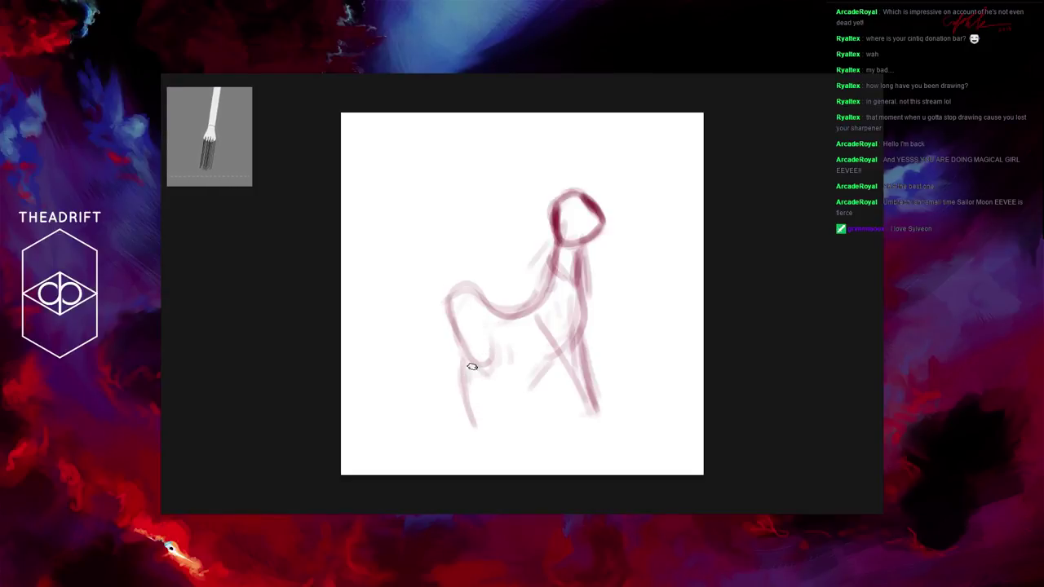
mouse_move(464, 362)
mouse_down()
mouse_move(434, 361)
mouse_move(409, 402)
mouse_move(447, 344)
mouse_move(402, 408)
mouse_move(437, 358)
mouse_move(408, 406)
mouse_move(425, 374)
mouse_move(403, 399)
mouse_up()
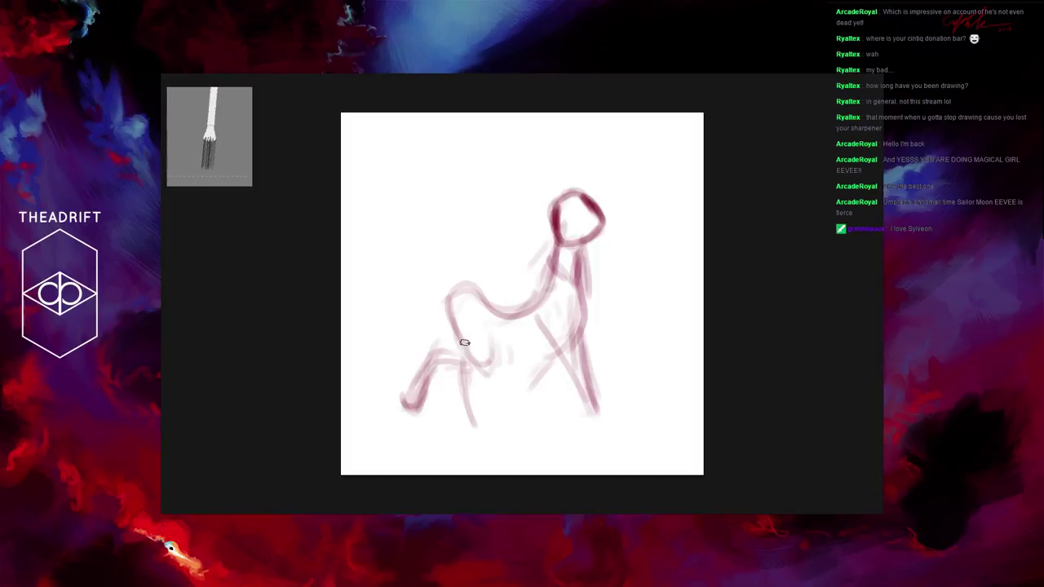
mouse_move(465, 343)
mouse_down()
mouse_move(493, 341)
mouse_move(481, 377)
mouse_up()
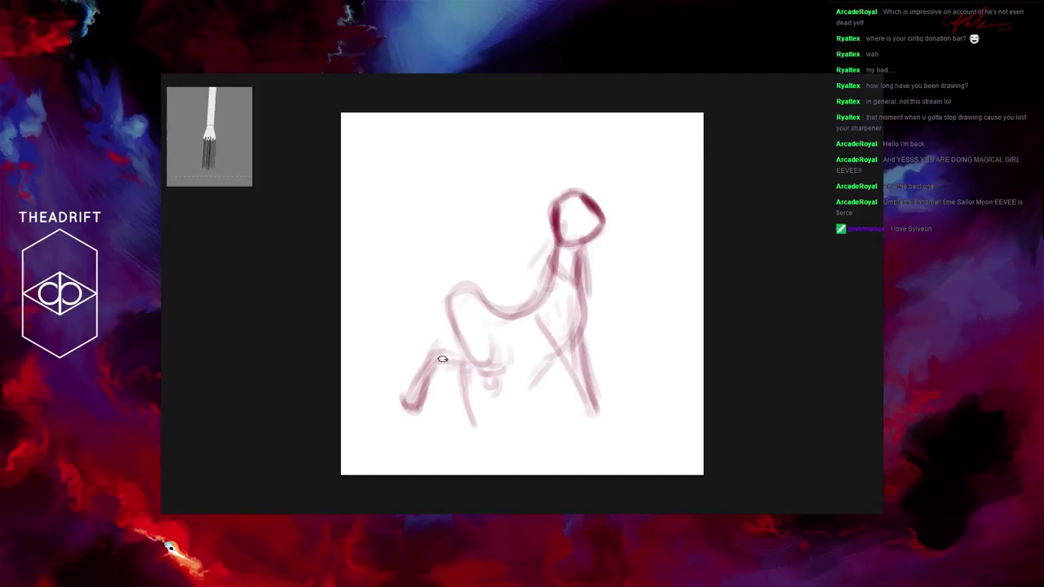
mouse_move(475, 370)
mouse_down()
mouse_move(421, 394)
mouse_move(439, 380)
mouse_move(425, 402)
mouse_move(443, 372)
mouse_move(478, 372)
mouse_up()
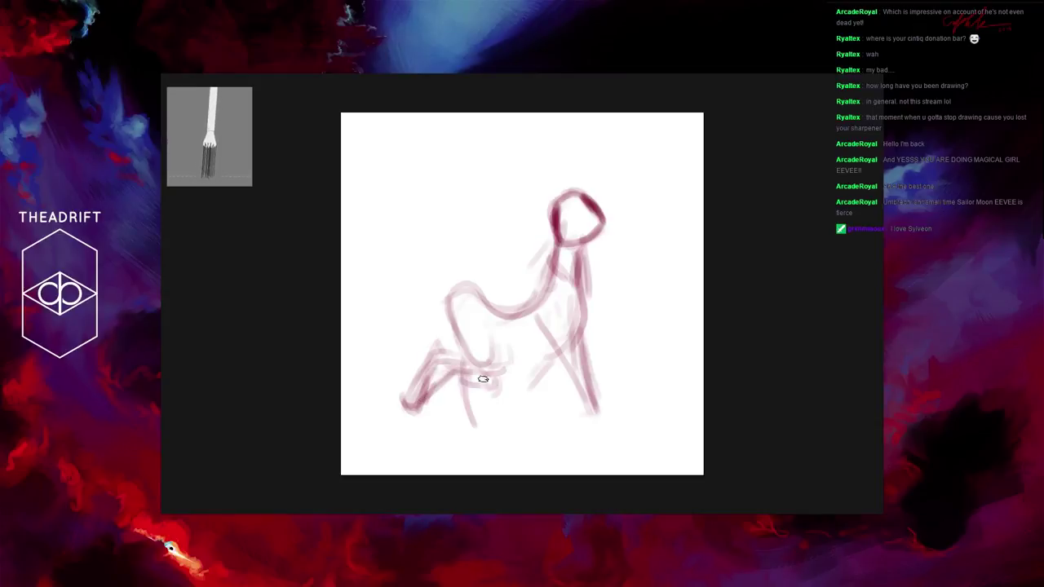
Step: Draw the belly curve between the front and hind legs and add a tail sweeping upward from the rump
mouse_move(557, 353)
mouse_down()
mouse_move(495, 329)
mouse_move(538, 366)
mouse_move(577, 287)
mouse_move(519, 347)
mouse_move(539, 366)
mouse_move(478, 322)
mouse_move(489, 360)
mouse_move(489, 332)
mouse_move(448, 357)
mouse_up()
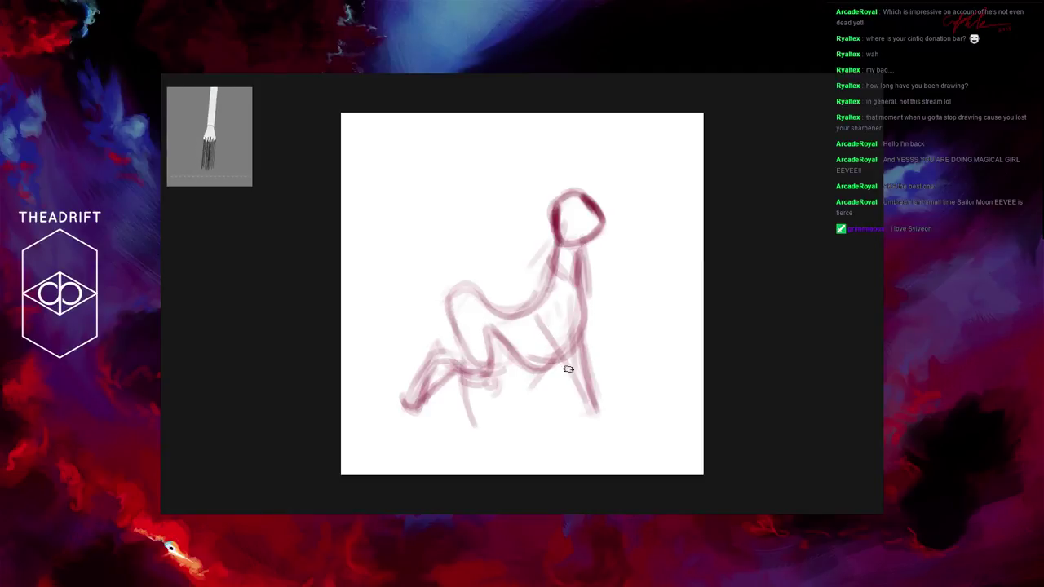
mouse_move(569, 369)
mouse_down()
mouse_move(584, 322)
mouse_move(545, 354)
mouse_move(494, 336)
mouse_up()
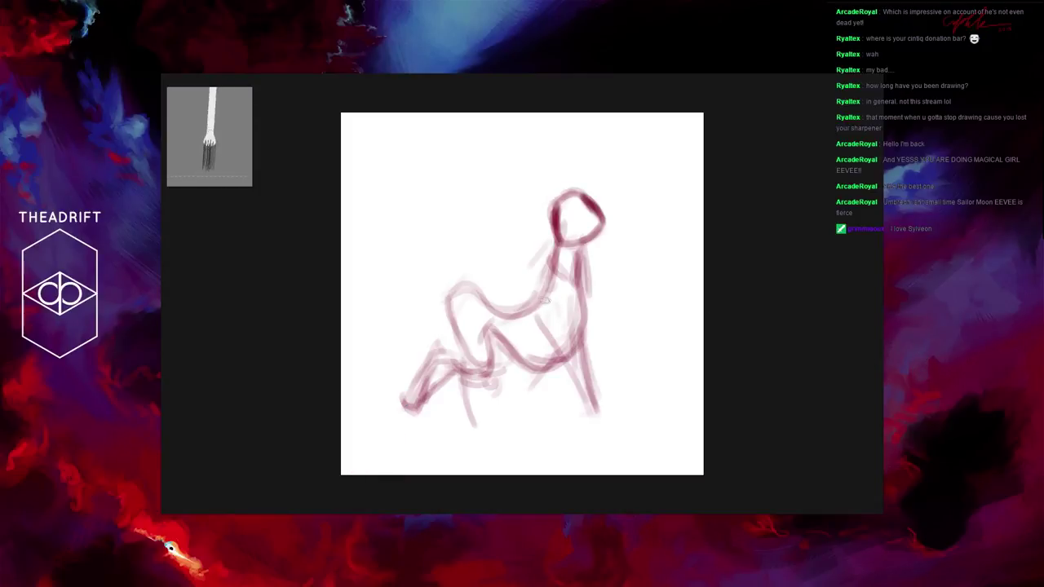
mouse_move(472, 286)
mouse_down()
mouse_move(483, 205)
mouse_move(458, 251)
mouse_move(471, 229)
mouse_move(454, 228)
mouse_move(480, 215)
mouse_move(453, 278)
mouse_move(472, 269)
mouse_move(459, 216)
mouse_move(445, 260)
mouse_move(476, 184)
mouse_move(448, 252)
mouse_move(472, 232)
mouse_move(475, 201)
mouse_move(460, 229)
mouse_move(494, 291)
mouse_up()
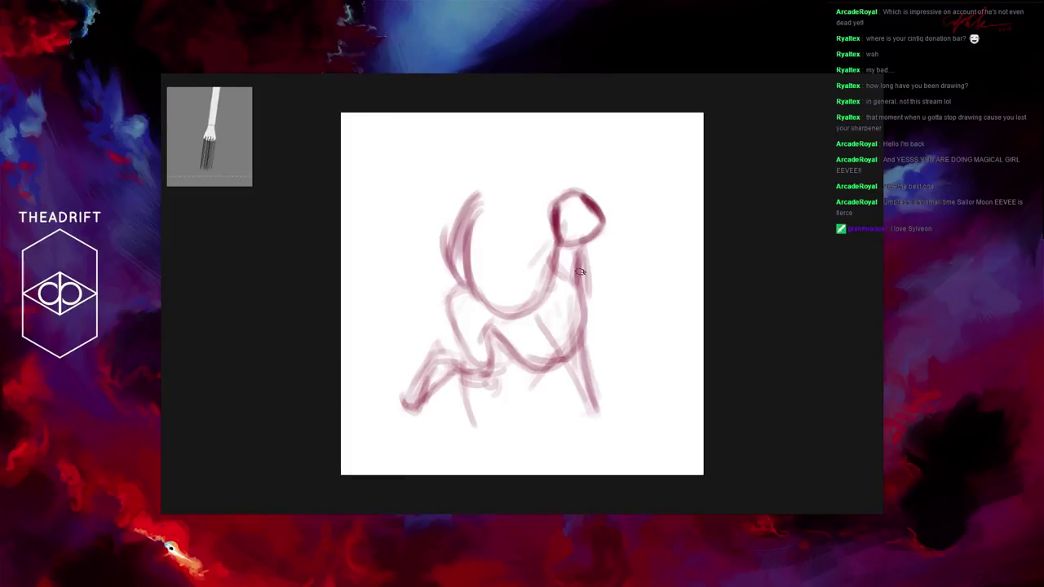
Step: Sketch the neck bow and the head bow with looping ribbons flowing from both to either side
mouse_move(578, 284)
mouse_down()
mouse_move(589, 258)
mouse_move(575, 285)
mouse_move(565, 260)
mouse_move(558, 288)
mouse_move(653, 264)
mouse_move(661, 280)
mouse_move(625, 278)
mouse_move(624, 291)
mouse_move(648, 275)
mouse_move(634, 239)
mouse_move(592, 266)
mouse_move(510, 278)
mouse_move(483, 314)
mouse_up()
mouse_move(517, 270)
mouse_down()
mouse_move(526, 297)
mouse_move(513, 263)
mouse_move(492, 270)
mouse_move(469, 318)
mouse_move(501, 286)
mouse_move(559, 273)
mouse_up()
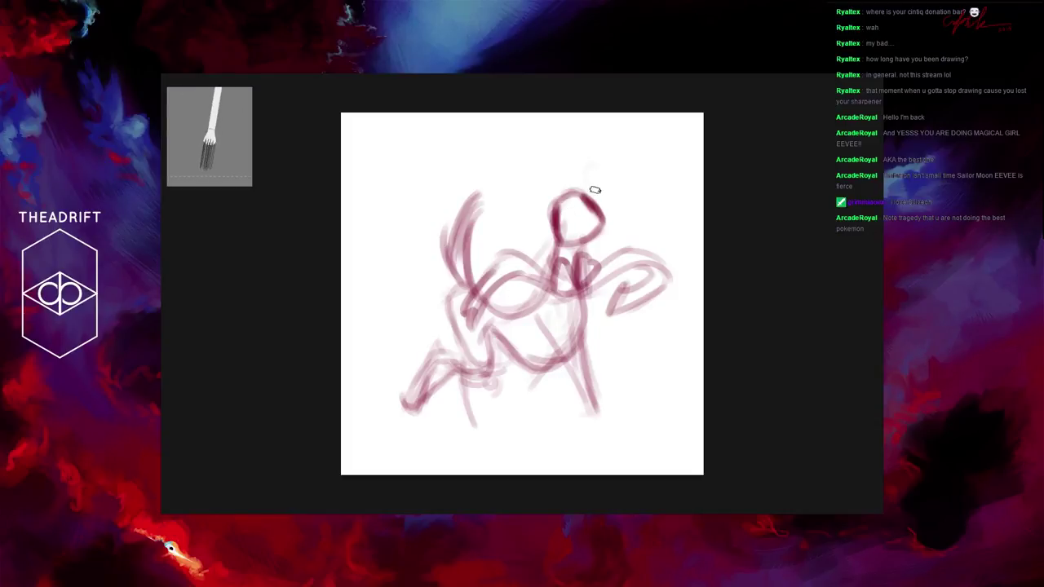
mouse_move(596, 196)
mouse_down()
mouse_move(612, 169)
mouse_move(590, 175)
mouse_move(603, 168)
mouse_move(584, 160)
mouse_move(567, 182)
mouse_move(588, 195)
mouse_move(582, 182)
mouse_move(609, 188)
mouse_move(613, 172)
mouse_move(589, 170)
mouse_move(588, 155)
mouse_move(586, 172)
mouse_move(618, 170)
mouse_move(606, 191)
mouse_move(586, 191)
mouse_move(616, 189)
mouse_up()
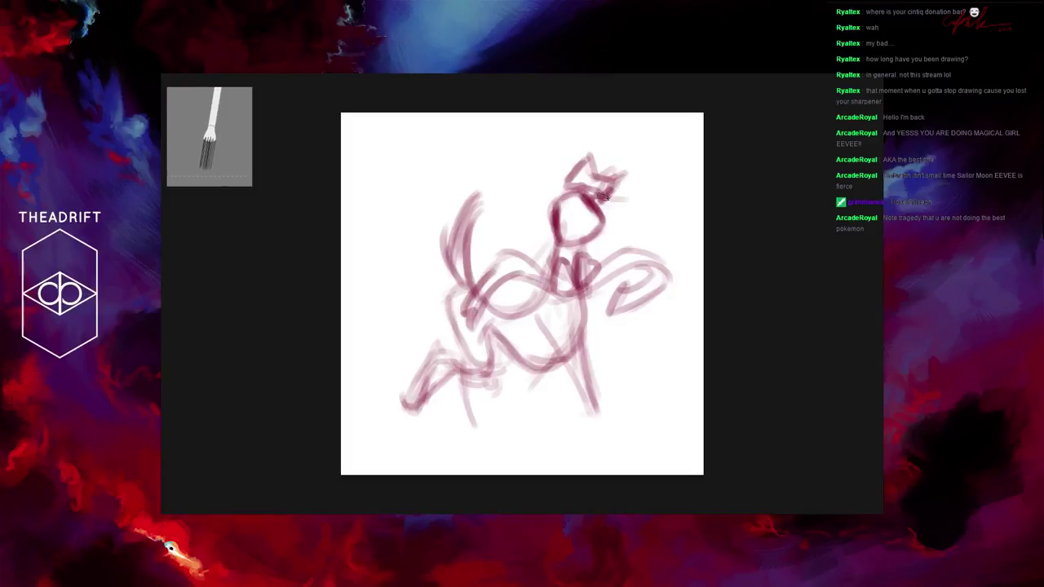
mouse_move(608, 186)
mouse_down()
mouse_move(674, 174)
mouse_move(646, 176)
mouse_move(636, 208)
mouse_move(672, 181)
mouse_move(615, 220)
mouse_move(648, 196)
mouse_move(623, 222)
mouse_up()
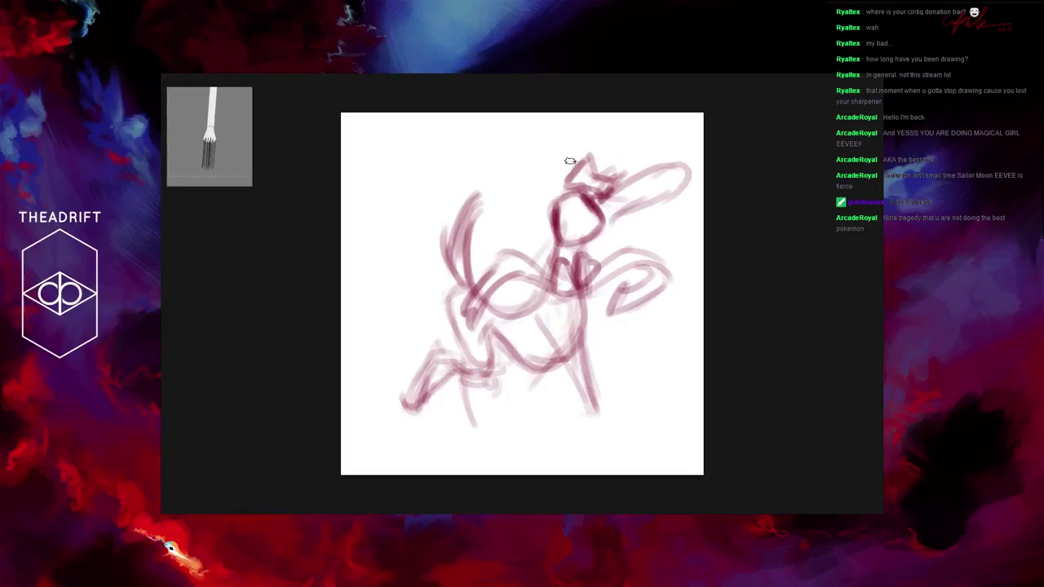
mouse_move(565, 183)
mouse_down()
mouse_move(525, 141)
mouse_move(550, 188)
mouse_move(539, 166)
mouse_move(497, 148)
mouse_move(525, 146)
mouse_move(471, 180)
mouse_move(555, 142)
mouse_move(538, 166)
mouse_move(545, 191)
mouse_move(571, 178)
mouse_move(542, 167)
mouse_move(563, 165)
mouse_move(567, 177)
mouse_move(540, 167)
mouse_move(536, 176)
mouse_move(559, 150)
mouse_move(521, 121)
mouse_move(546, 117)
mouse_move(475, 153)
mouse_move(457, 147)
mouse_move(498, 125)
mouse_move(437, 178)
mouse_move(487, 137)
mouse_move(451, 199)
mouse_up()
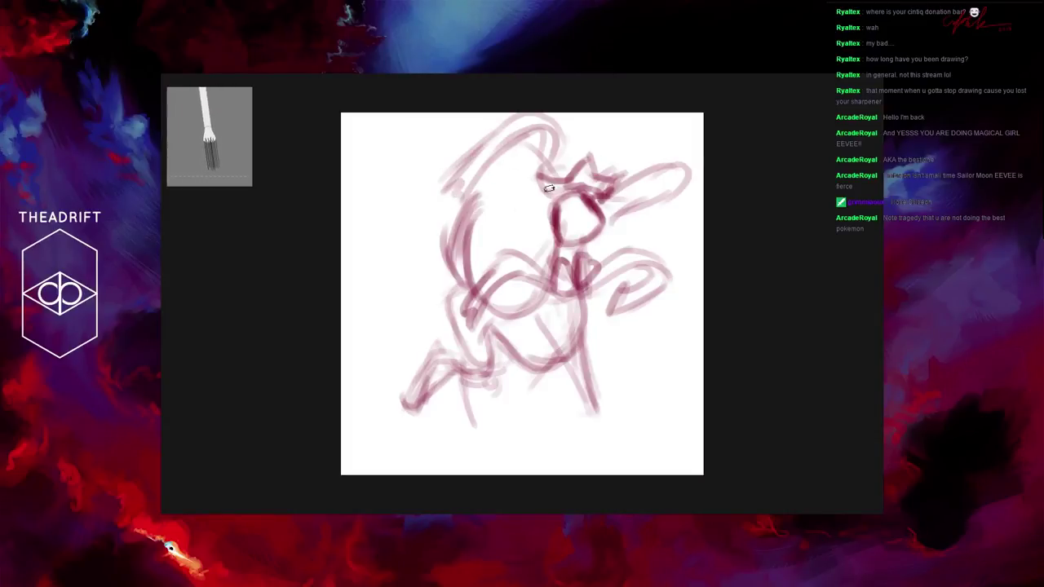
Step: Draw two long pointed ears on the head, one swept backward and one pointing upward
mouse_move(552, 191)
mouse_down()
mouse_move(504, 157)
mouse_move(481, 156)
mouse_up()
mouse_move(499, 191)
mouse_down()
mouse_move(554, 198)
mouse_move(489, 174)
mouse_up()
drag(571, 131, 578, 168)
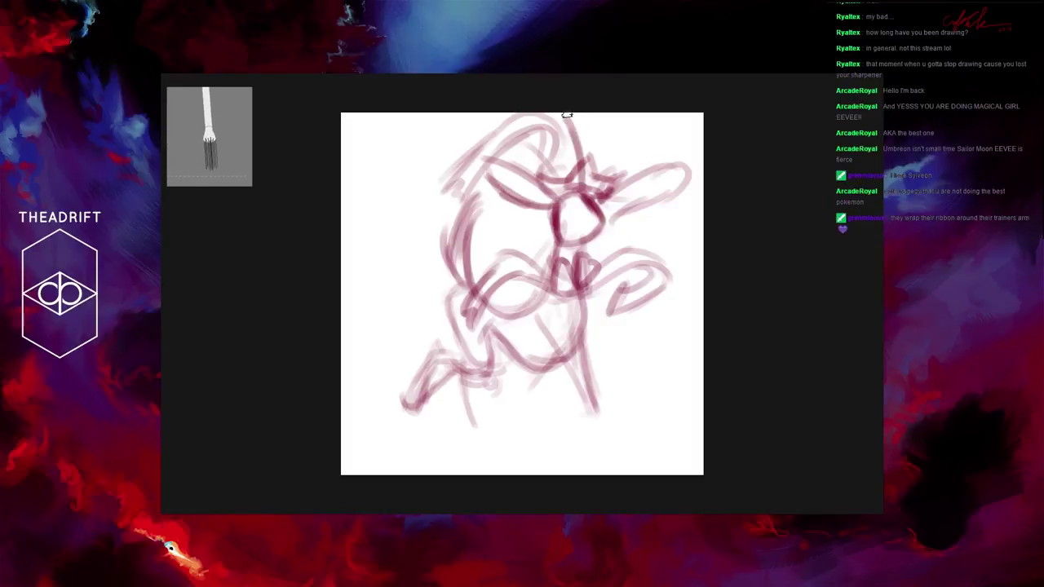
mouse_move(563, 111)
mouse_down()
mouse_move(555, 139)
mouse_move(574, 179)
mouse_up()
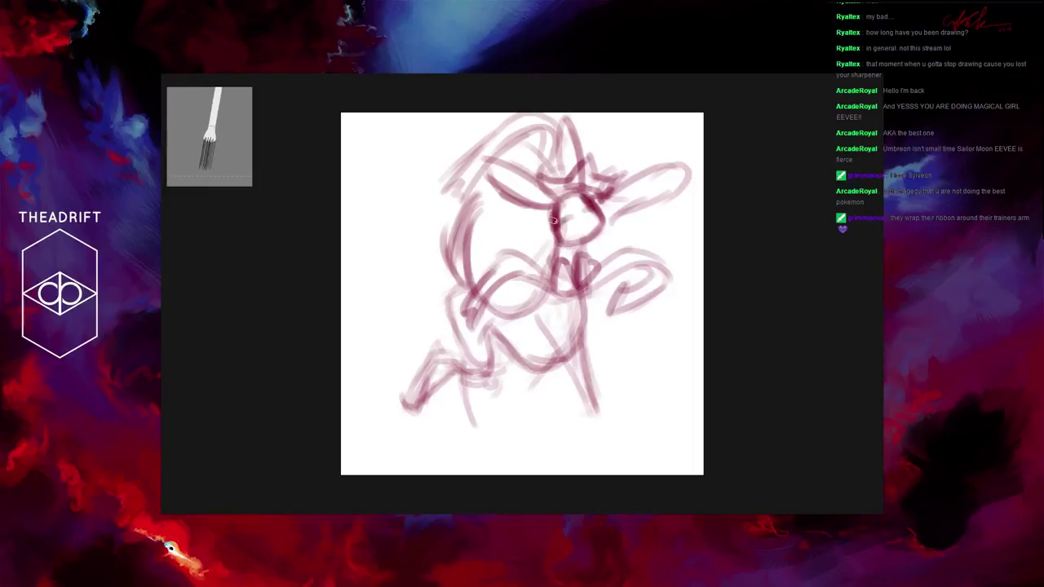
Step: Rough in the facial features and reinforce the front leg, belly and rump lines with darker strokes
mouse_move(555, 221)
mouse_down()
mouse_move(596, 206)
mouse_move(576, 232)
mouse_move(605, 421)
mouse_up()
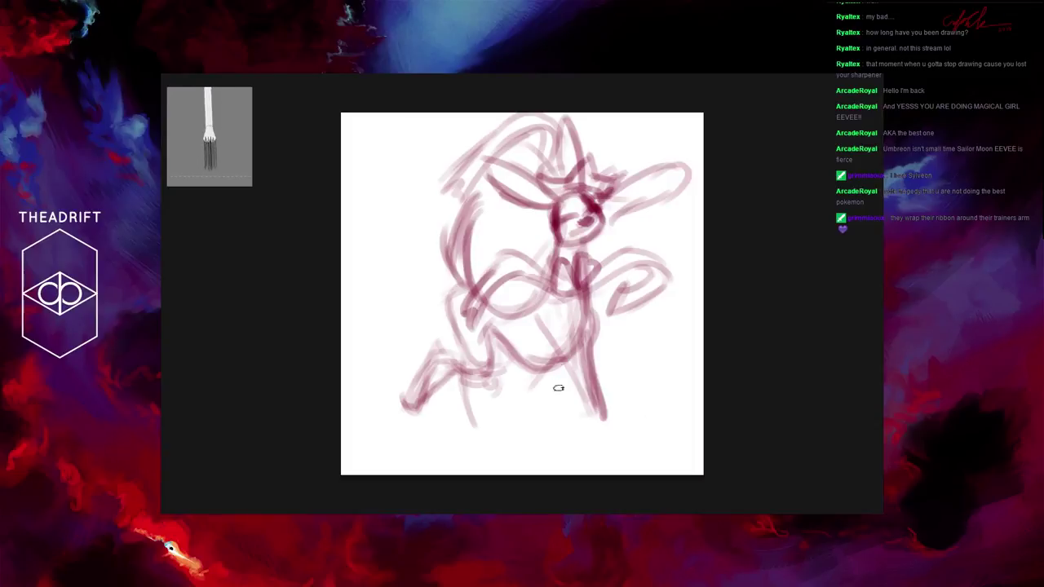
mouse_move(571, 345)
mouse_down()
mouse_move(493, 314)
mouse_move(493, 289)
mouse_move(497, 298)
mouse_move(481, 277)
mouse_move(472, 323)
mouse_up()
mouse_move(464, 279)
mouse_down()
mouse_move(453, 305)
mouse_move(471, 324)
mouse_up()
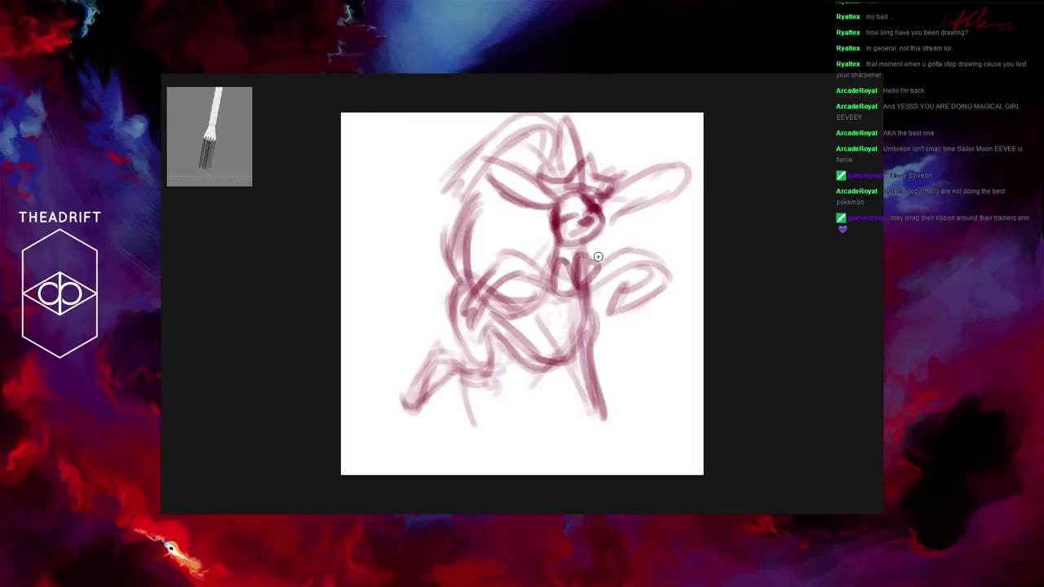
Step: Erase the overlapping sketch lines along the neck bow's ribbon where it crosses the back and rump
mouse_move(496, 274)
mouse_down()
mouse_move(475, 307)
mouse_move(506, 269)
mouse_move(453, 320)
mouse_up()
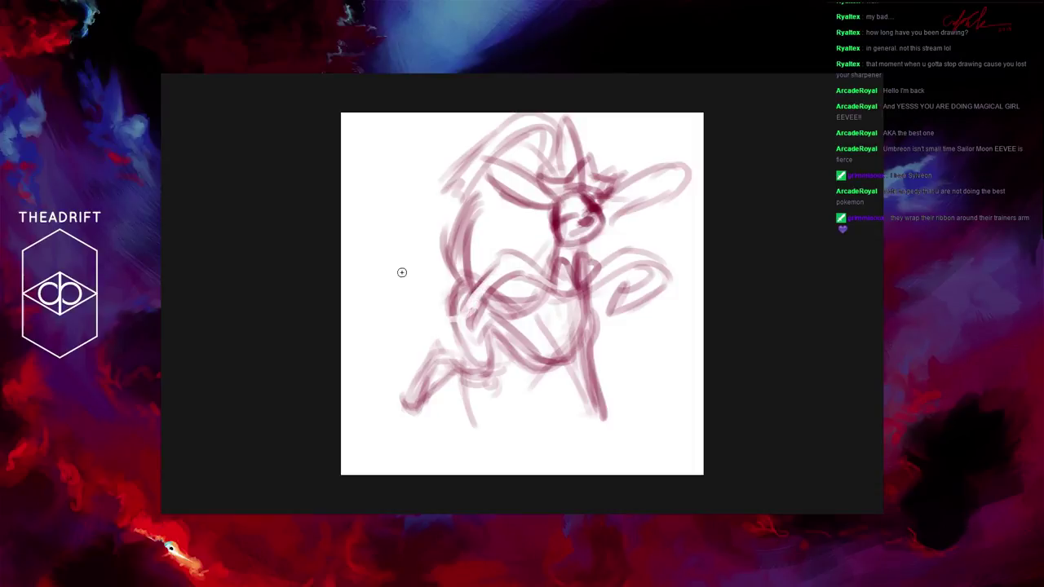
mouse_move(521, 257)
mouse_down()
mouse_move(481, 288)
mouse_move(476, 311)
mouse_up()
drag(522, 276, 563, 289)
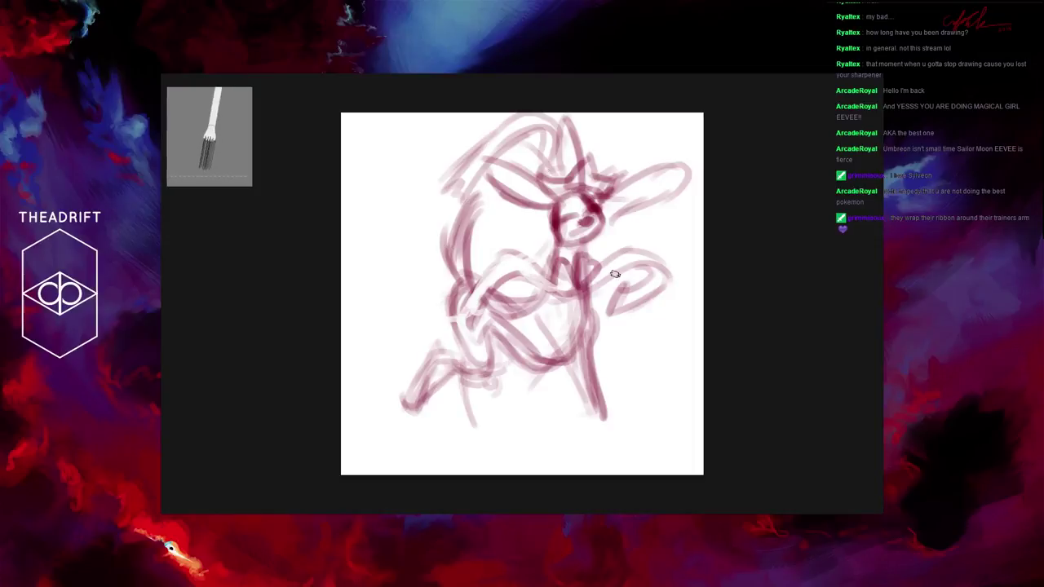
Step: Add a dark rounded paw at the end of the front leg and a feathery tail extending from the rump
drag(597, 413, 590, 422)
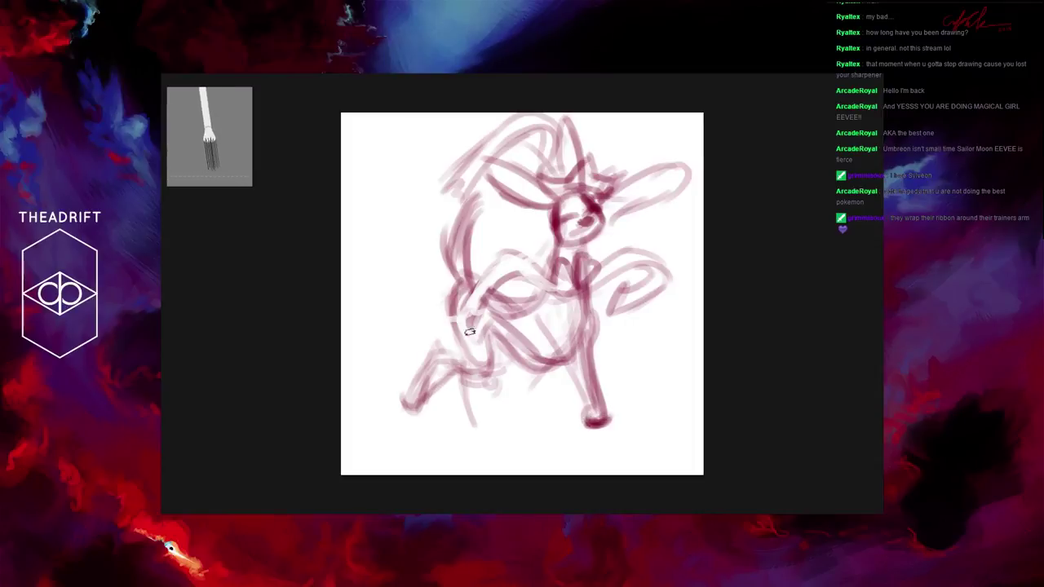
mouse_move(455, 342)
mouse_down()
mouse_move(443, 321)
mouse_move(438, 329)
mouse_move(384, 286)
mouse_move(438, 298)
mouse_move(400, 288)
mouse_move(457, 340)
mouse_move(396, 294)
mouse_up()
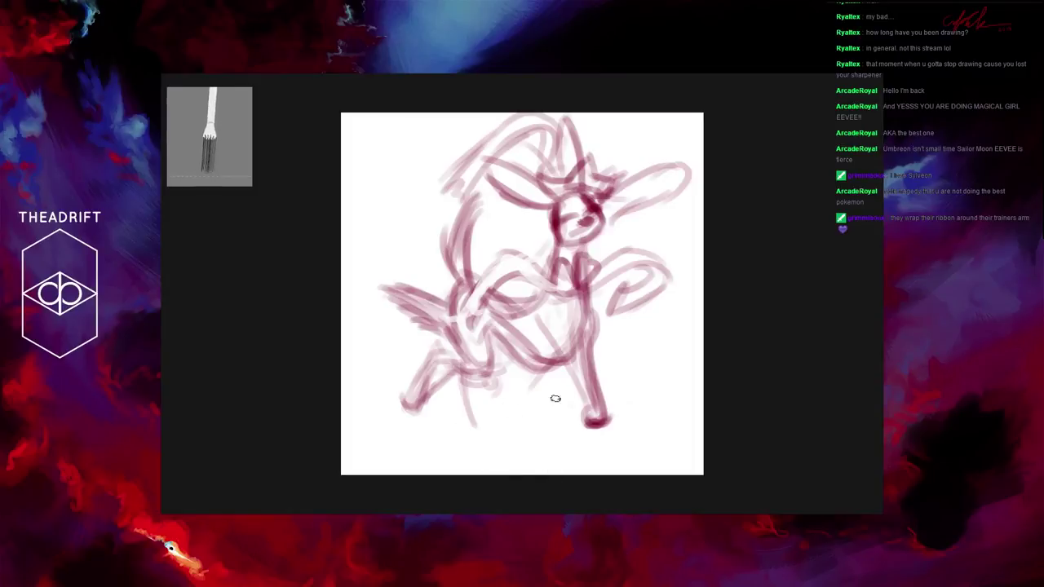
mouse_move(589, 452)
mouse_down()
mouse_move(531, 411)
mouse_move(477, 453)
mouse_up()
mouse_move(500, 412)
mouse_down()
mouse_move(543, 405)
mouse_move(579, 471)
mouse_move(591, 437)
mouse_move(471, 433)
mouse_move(491, 405)
mouse_move(589, 449)
mouse_move(592, 473)
mouse_up()
mouse_move(594, 472)
mouse_down()
mouse_move(528, 392)
mouse_move(502, 403)
mouse_up()
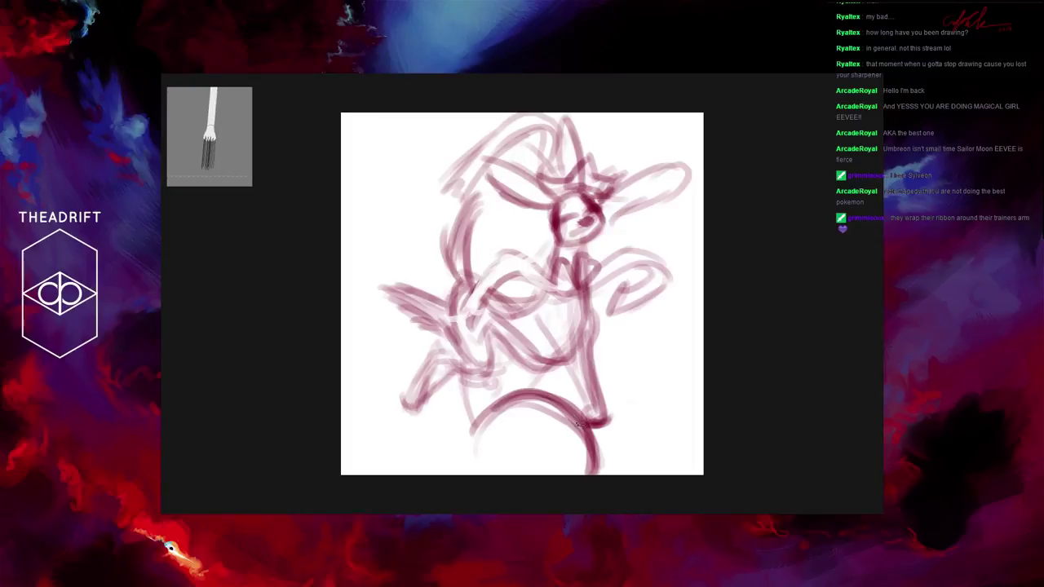
drag(594, 441, 566, 420)
drag(637, 462, 605, 398)
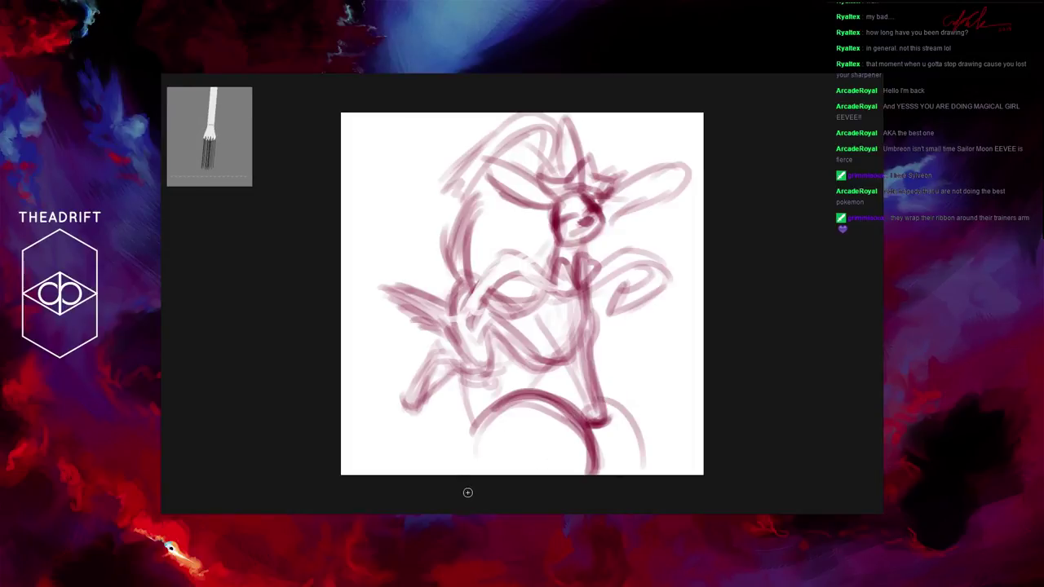
key(ctrl+z)
key(ctrl+z)
key(ctrl+z)
key(ctrl+z)
key(ctrl+z)
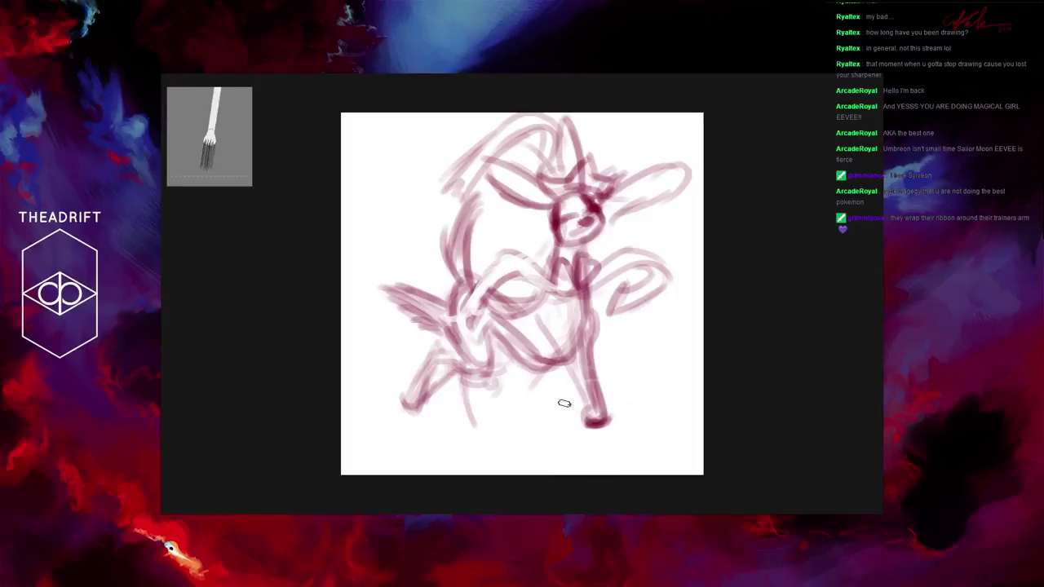
Step: Sketch a round ball shape beneath the front paw, running off the canvas's lower edge
drag(629, 434, 513, 473)
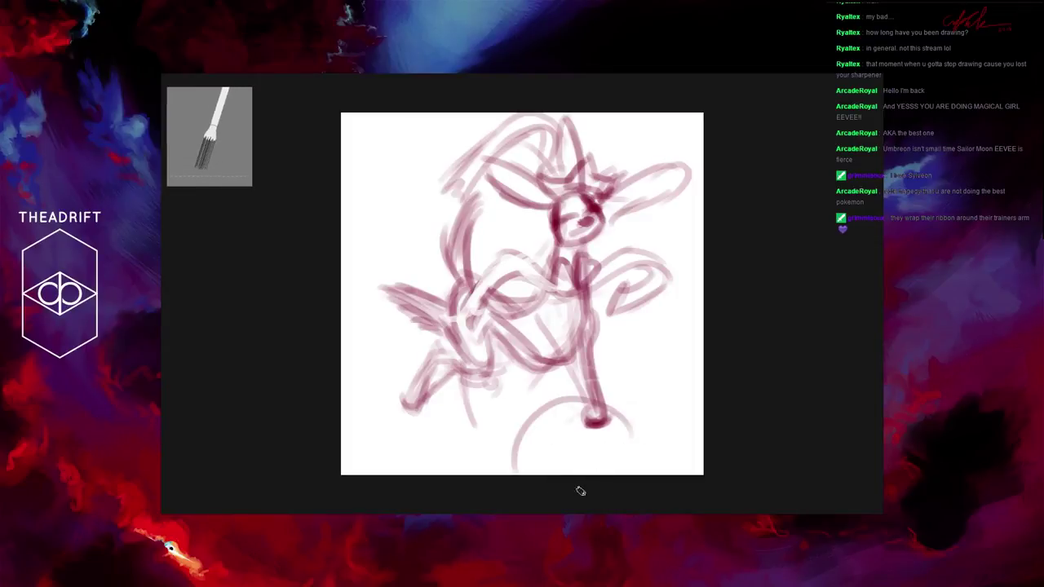
mouse_move(631, 455)
mouse_down()
mouse_move(503, 426)
mouse_move(491, 473)
mouse_move(512, 473)
mouse_up()
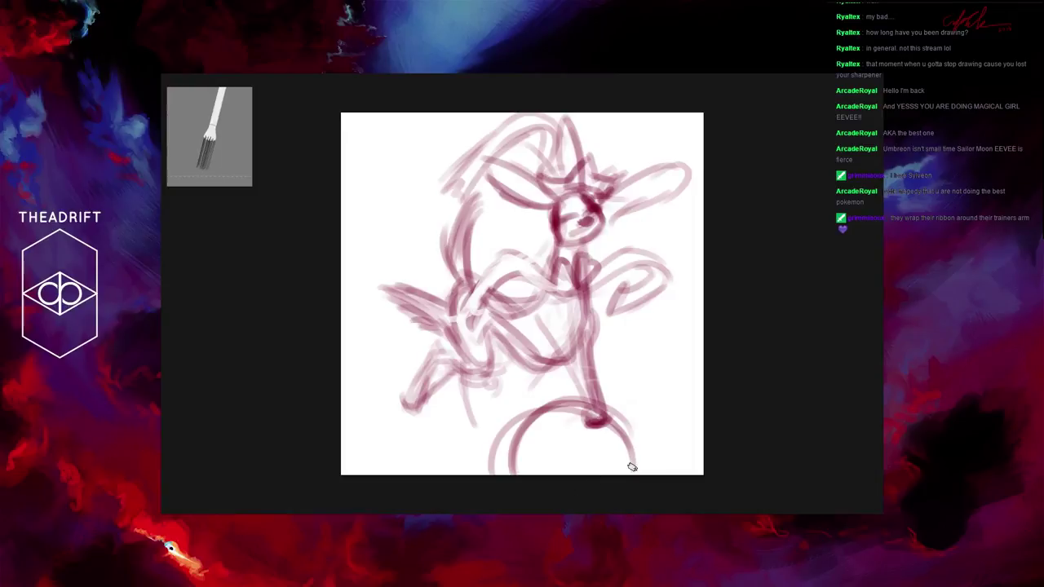
mouse_move(627, 472)
mouse_down()
mouse_move(556, 420)
mouse_move(593, 412)
mouse_move(519, 473)
mouse_move(648, 449)
mouse_move(530, 472)
mouse_move(559, 408)
mouse_move(641, 462)
mouse_move(526, 473)
mouse_up()
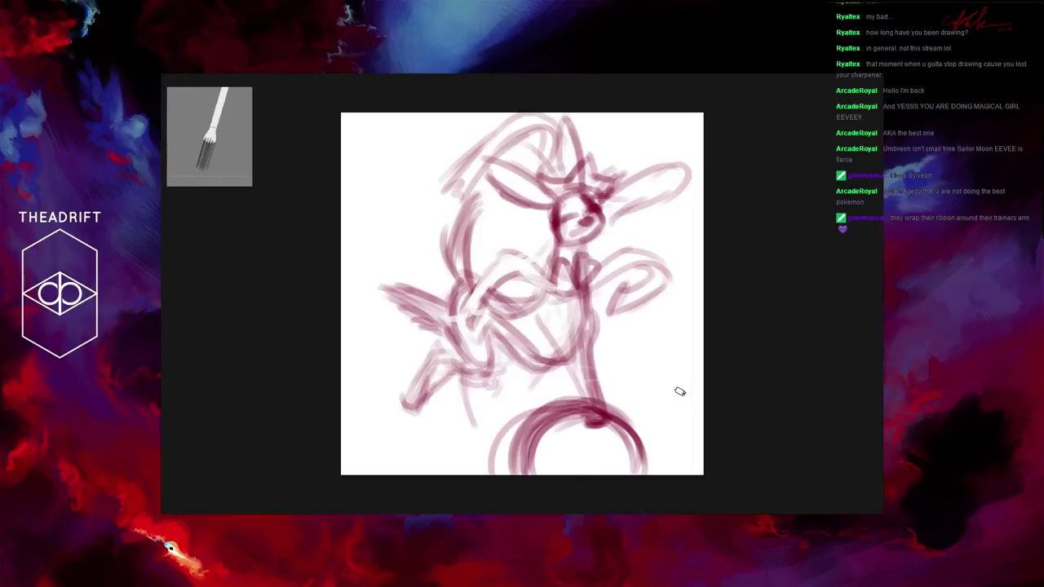
drag(652, 444, 662, 433)
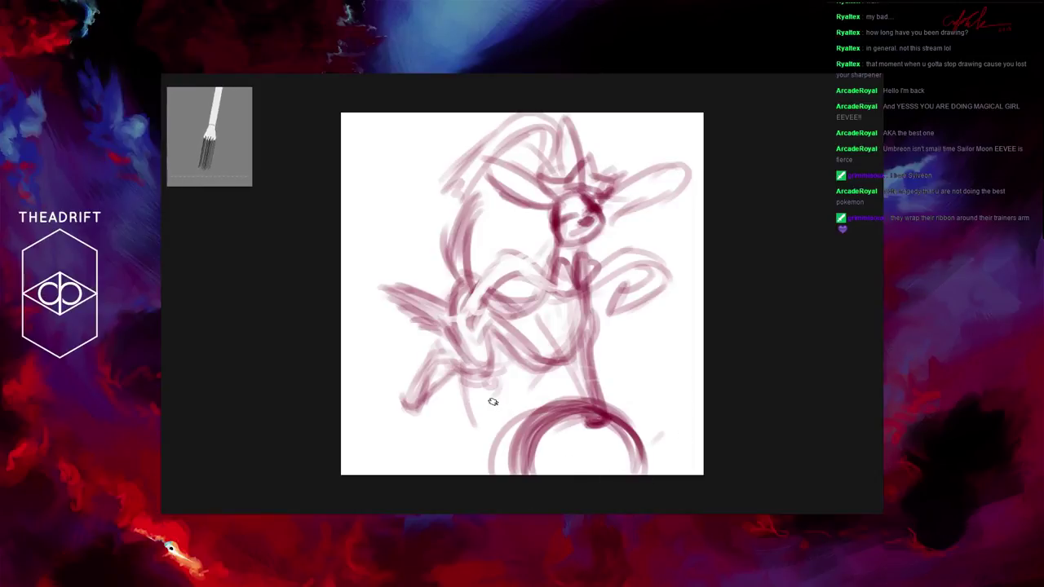
Step: Sketch two diagonal beams running from below the hind leg down across the round shape to the canvas's lower edge
mouse_move(567, 475)
mouse_down()
mouse_move(499, 420)
mouse_move(555, 475)
mouse_up()
drag(533, 475, 472, 378)
mouse_move(473, 385)
mouse_down()
mouse_move(519, 433)
mouse_move(583, 475)
mouse_up()
mouse_move(577, 474)
mouse_down()
mouse_move(468, 385)
mouse_move(557, 415)
mouse_up()
drag(483, 379, 682, 474)
mouse_move(682, 474)
mouse_down()
mouse_move(593, 425)
mouse_move(447, 367)
mouse_up()
mouse_move(450, 377)
mouse_down()
mouse_move(578, 475)
mouse_move(450, 388)
mouse_move(683, 478)
mouse_move(613, 408)
mouse_up()
mouse_move(642, 469)
mouse_down()
mouse_move(638, 433)
mouse_move(644, 470)
mouse_up()
drag(638, 423, 652, 467)
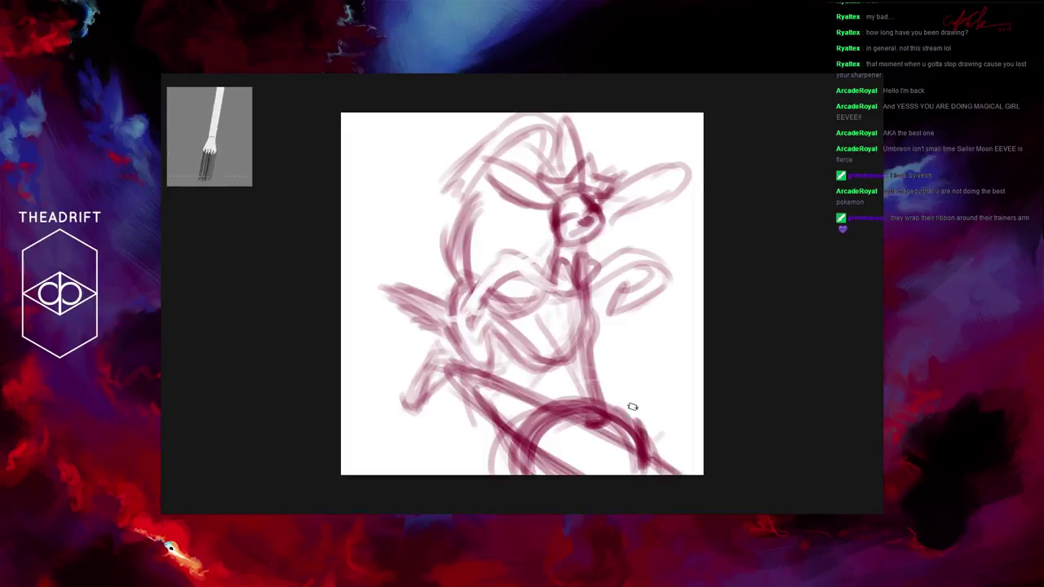
Step: Darken the upper rim of the round shape under the front paw with repeated curved strokes
drag(628, 403, 652, 454)
drag(636, 400, 541, 435)
mouse_move(591, 396)
mouse_down()
mouse_move(540, 456)
mouse_move(538, 447)
mouse_move(636, 467)
mouse_move(581, 408)
mouse_up()
drag(528, 427, 634, 417)
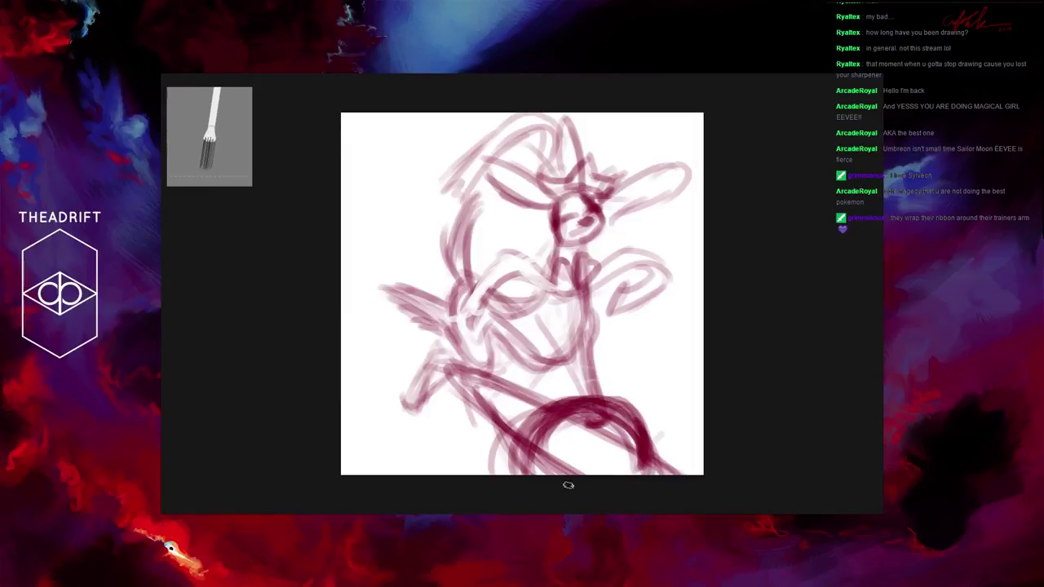
Step: Extend the diagonal beam upward past the hind leg to the canvas's left edge with several long strokes
drag(539, 471, 378, 356)
mouse_move(379, 355)
mouse_down()
mouse_move(540, 470)
mouse_move(373, 353)
mouse_move(532, 400)
mouse_move(404, 342)
mouse_up()
drag(475, 366, 376, 320)
mouse_move(427, 347)
mouse_down()
mouse_move(375, 322)
mouse_move(554, 398)
mouse_move(350, 304)
mouse_move(396, 369)
mouse_move(377, 342)
mouse_move(430, 377)
mouse_move(367, 303)
mouse_move(526, 379)
mouse_move(395, 318)
mouse_move(506, 374)
mouse_move(393, 353)
mouse_move(421, 371)
mouse_up()
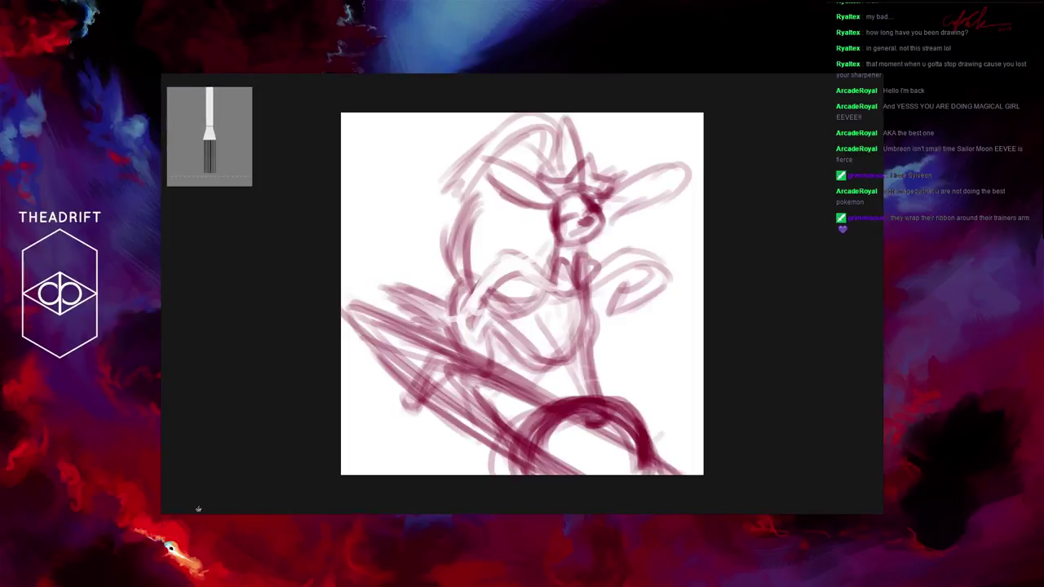
Step: Undo the diagonal beam strokes and the darkened rim back to the plain round shape under the paw
key(ctrl+z)
key(ctrl+z)
key(ctrl+z)
key(ctrl+z)
key(ctrl+z)
key(ctrl+z)
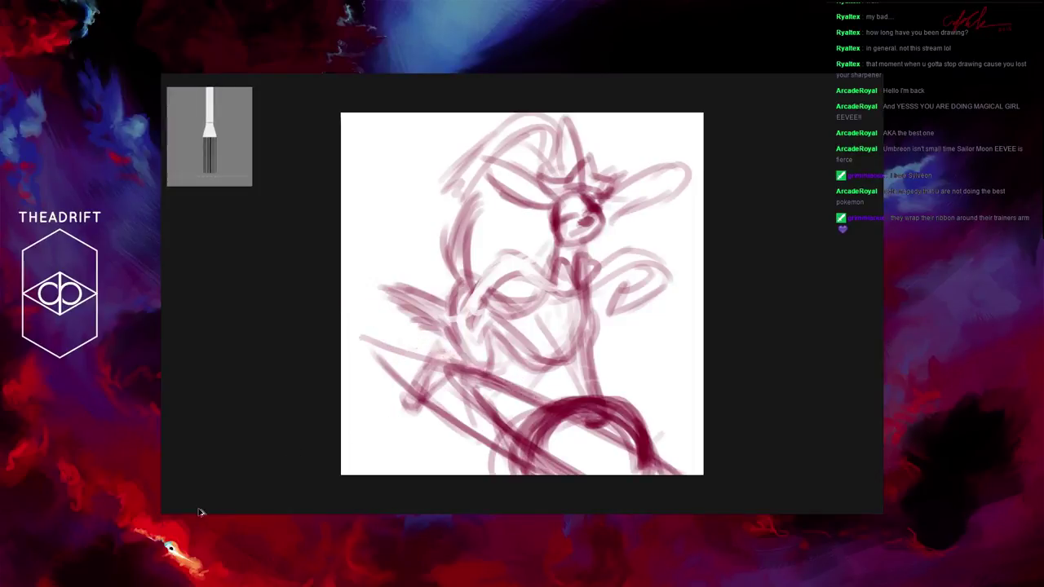
key(ctrl+z)
key(ctrl+z)
key(ctrl+z)
key(ctrl+z)
key(ctrl+z)
key(ctrl+z)
key(ctrl+z)
key(ctrl+z)
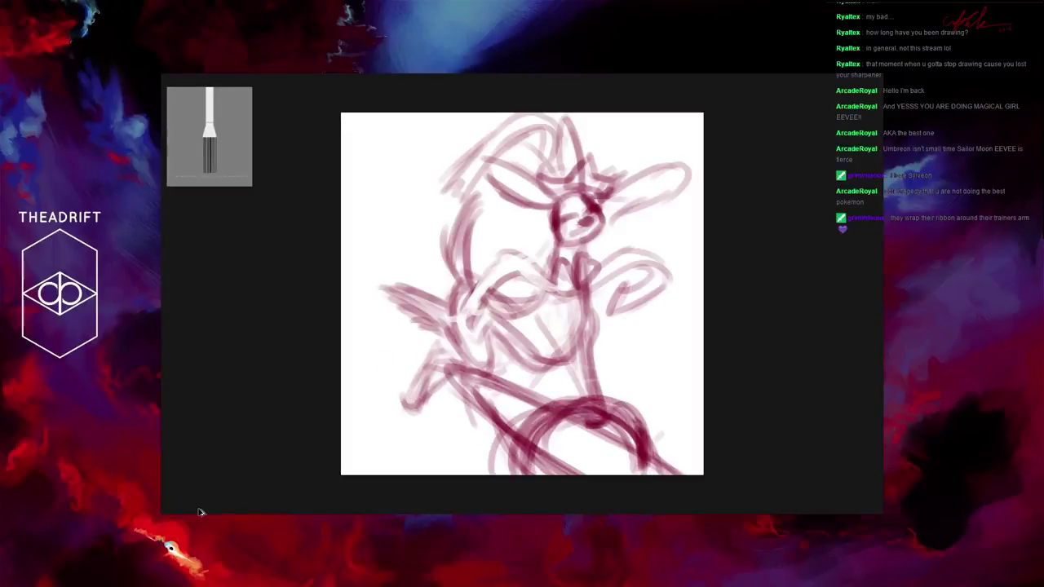
key(ctrl+z)
key(ctrl+z)
key(ctrl+z)
key(ctrl+z)
key(ctrl+z)
key(ctrl+z)
key(ctrl+z)
key(ctrl+z)
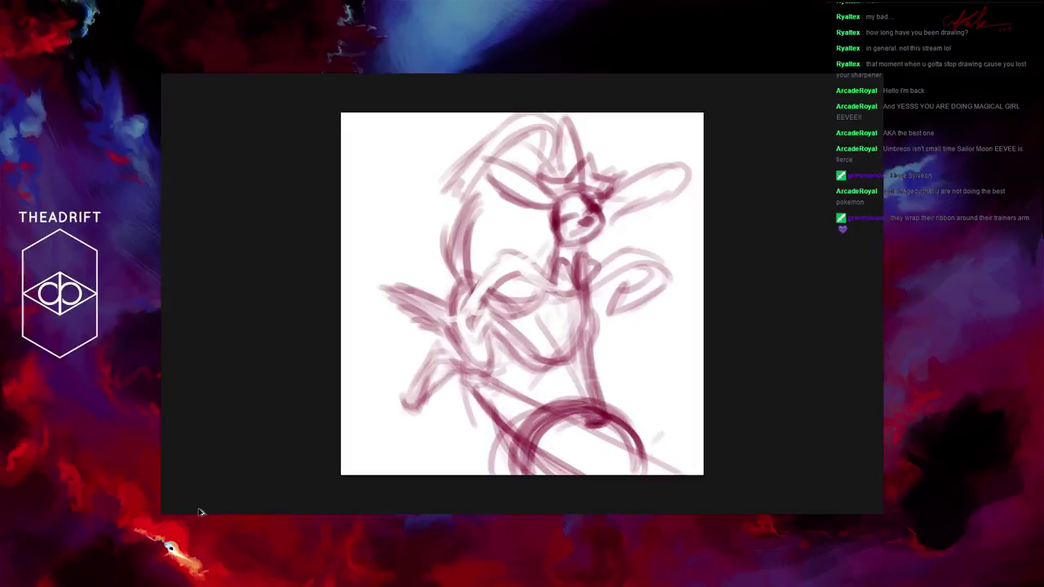
key(ctrl+z)
key(ctrl+z)
key(ctrl+z)
key(ctrl+z)
key(ctrl+z)
key(ctrl+z)
key(ctrl+z)
key(ctrl+z)
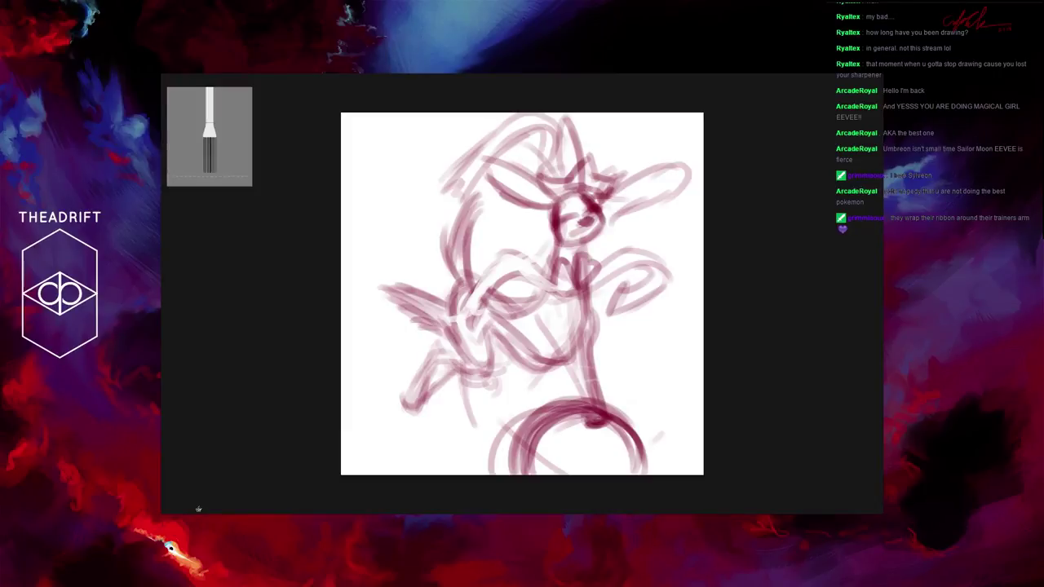
Step: Erase the round shape beneath the front paw and return to the brush
key(e)
mouse_move(566, 400)
mouse_down()
mouse_move(553, 441)
mouse_move(530, 428)
mouse_move(530, 476)
mouse_move(506, 462)
mouse_up()
mouse_move(644, 472)
mouse_down()
mouse_move(635, 420)
mouse_move(619, 430)
mouse_move(626, 424)
mouse_move(639, 460)
mouse_move(614, 392)
mouse_move(616, 420)
mouse_move(613, 410)
mouse_move(641, 471)
mouse_up()
drag(563, 473, 548, 467)
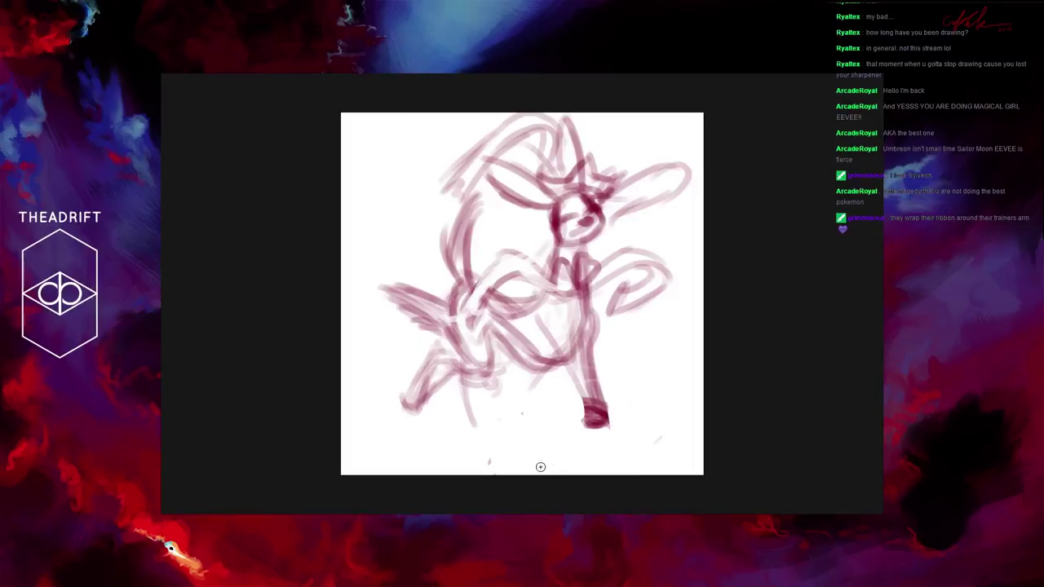
key(b)
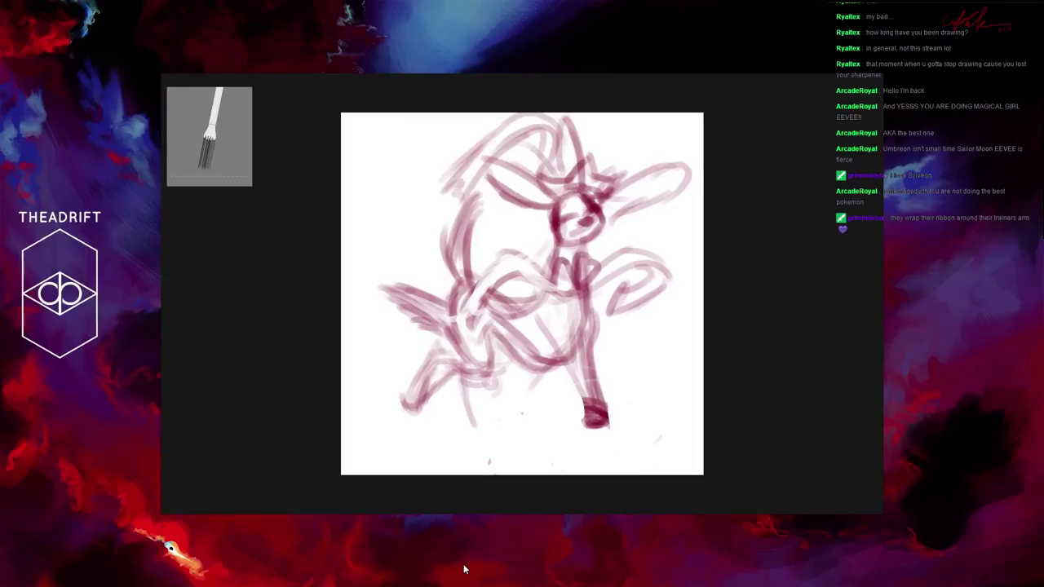
key(ctrl+t)
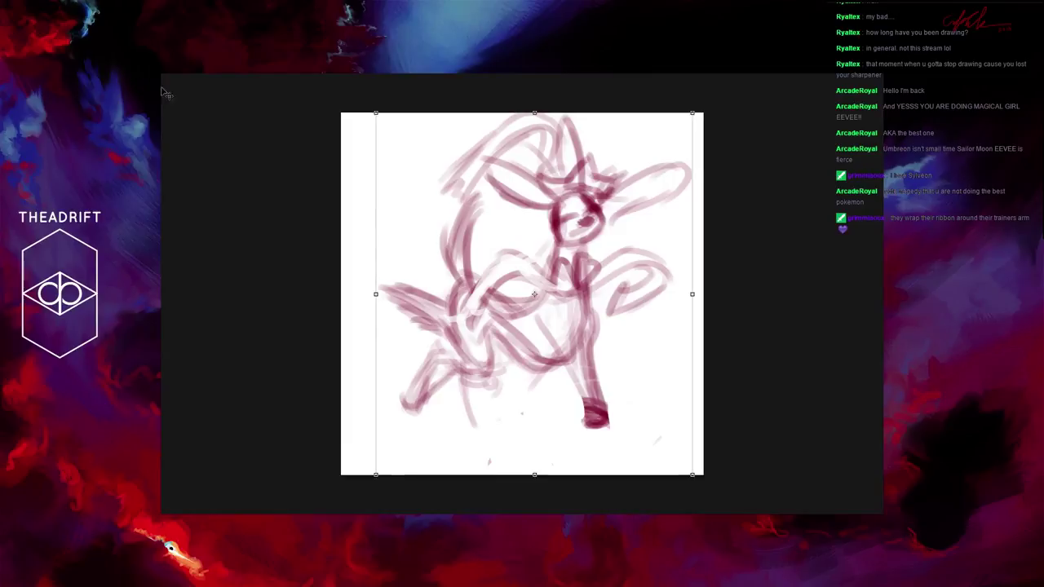
mouse_move(698, 103)
mouse_down()
mouse_move(724, 151)
mouse_move(729, 220)
mouse_move(688, 160)
mouse_move(637, 122)
mouse_move(522, 94)
mouse_move(631, 204)
mouse_up()
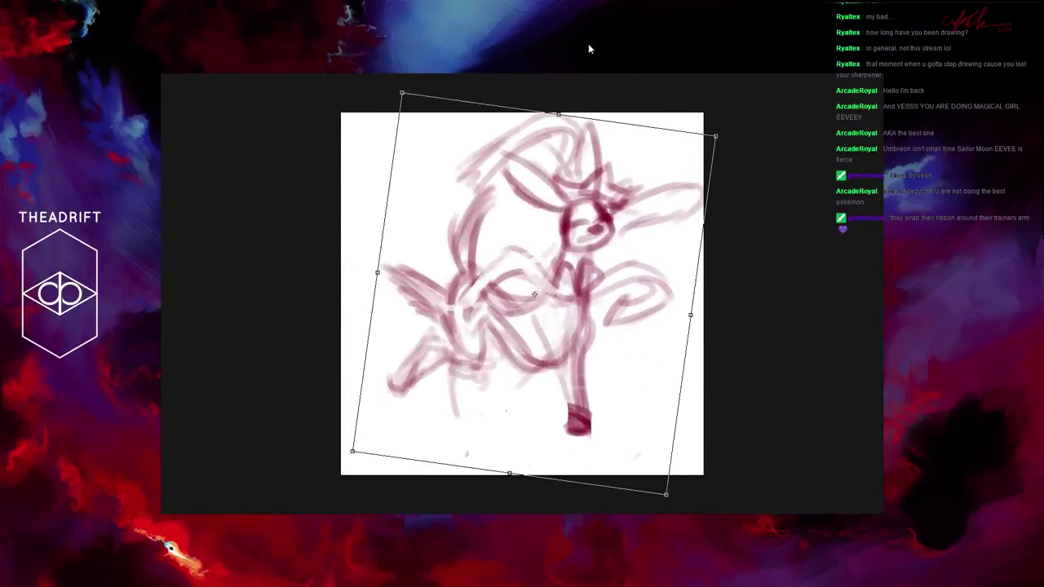
key(ctrl+z)
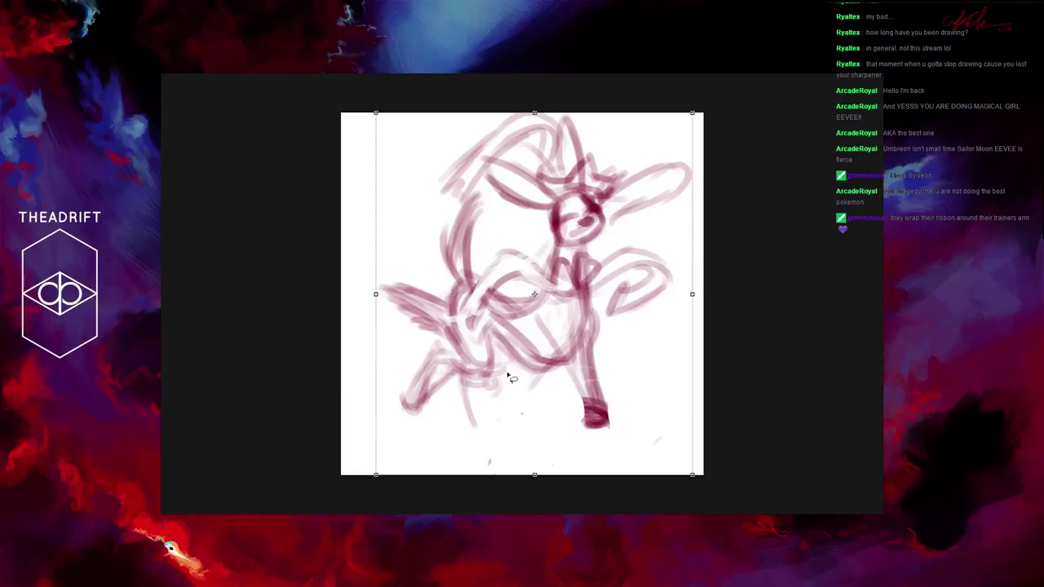
Step: Lasso the hindquarters with the tail and hind leg, shift them upward and narrow them slightly with Free Transform
mouse_move(507, 393)
mouse_down()
mouse_move(510, 289)
mouse_move(489, 186)
mouse_move(369, 310)
mouse_move(448, 438)
mouse_move(512, 371)
mouse_up()
key(ctrl+t)
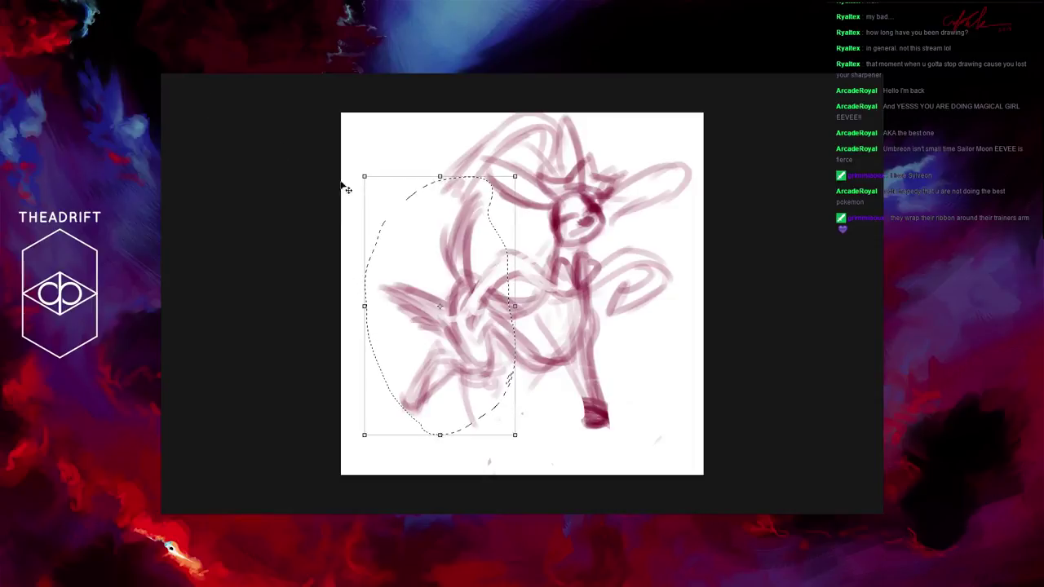
drag(346, 189, 443, 233)
key(Return)
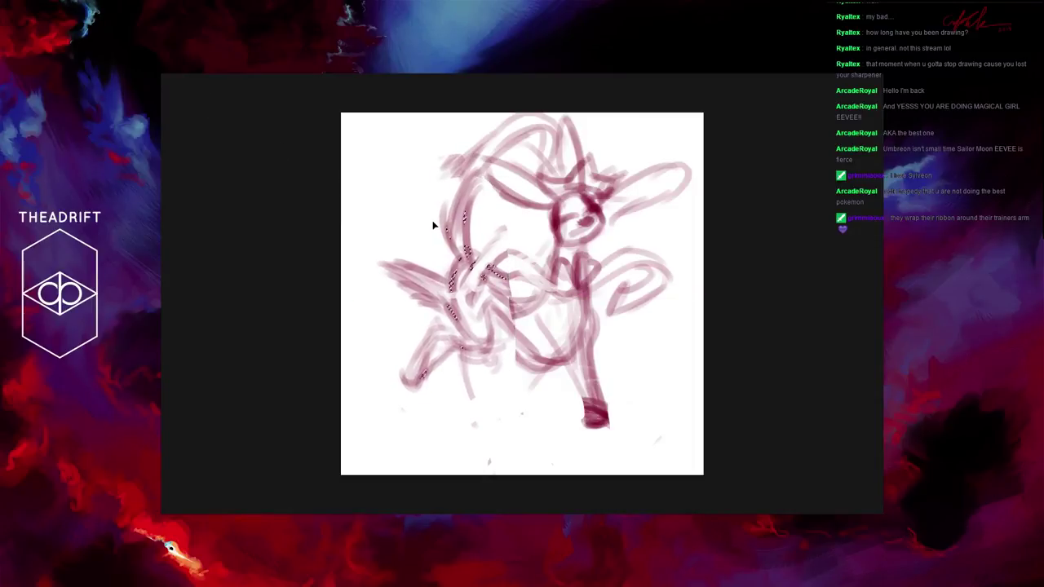
key(ctrl+t)
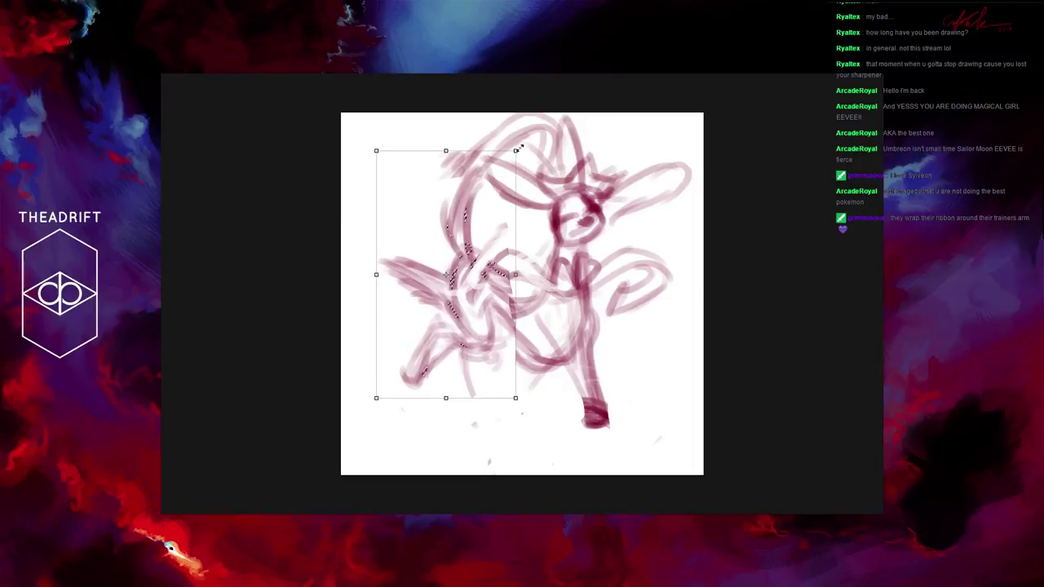
mouse_move(516, 149)
mouse_down()
mouse_move(502, 137)
mouse_move(522, 189)
mouse_move(513, 148)
mouse_up()
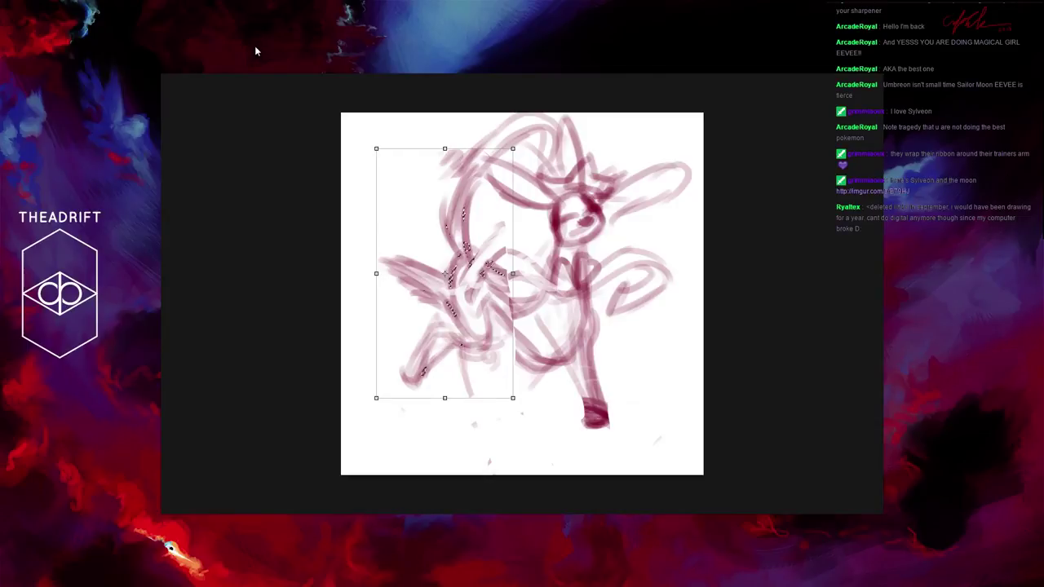
key(ctrl+d)
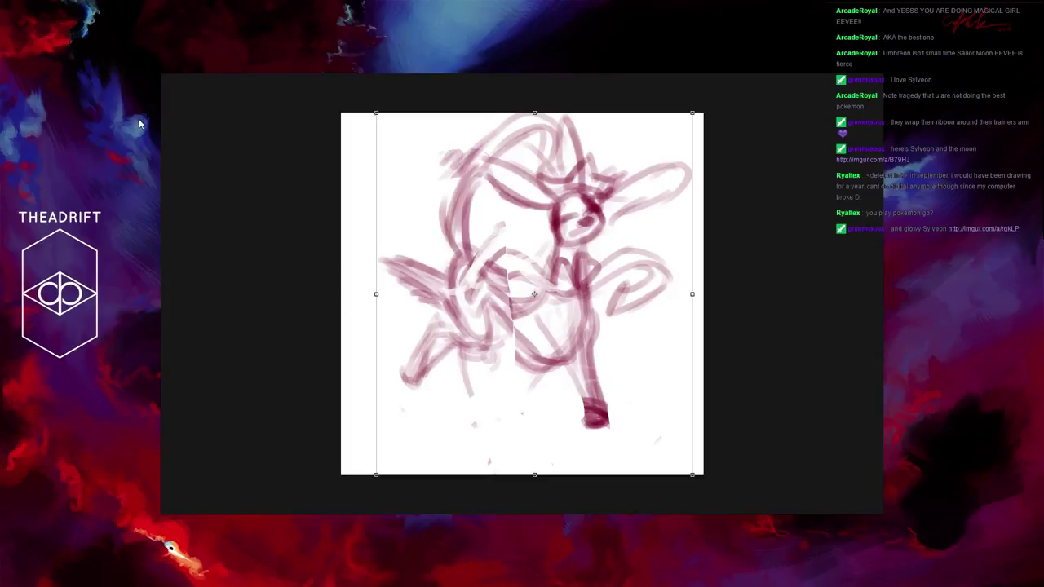
key(Return)
Step: Redraw the rump, thigh and tail outlines with darker strokes, closing the tail into a rounded shape
key(b)
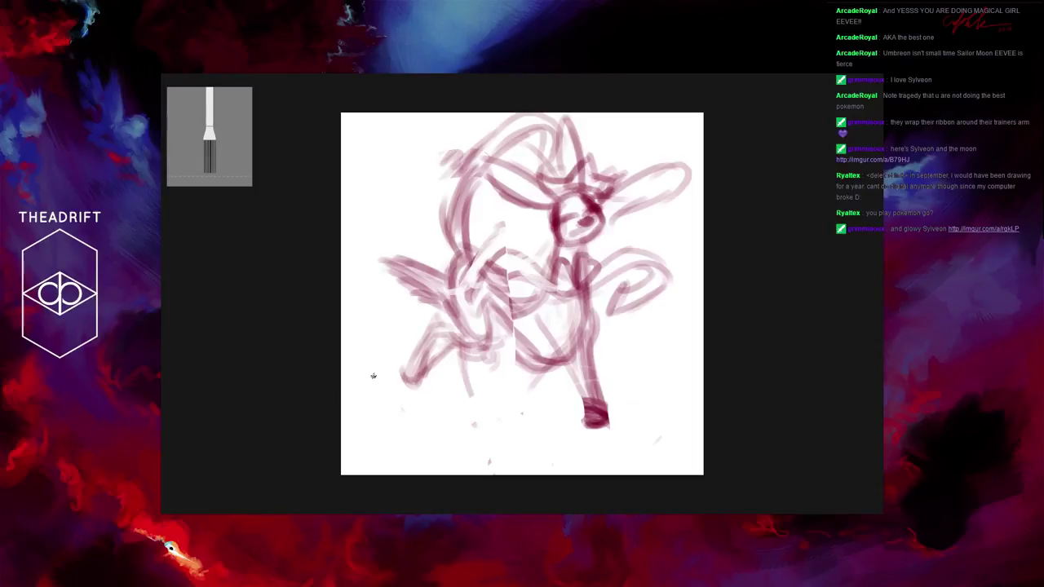
mouse_move(514, 290)
mouse_down()
mouse_move(473, 242)
mouse_move(511, 284)
mouse_move(464, 282)
mouse_move(464, 249)
mouse_move(473, 303)
mouse_move(464, 318)
mouse_move(460, 296)
mouse_move(456, 333)
mouse_move(442, 296)
mouse_move(423, 305)
mouse_move(449, 314)
mouse_move(397, 266)
mouse_move(484, 341)
mouse_move(486, 310)
mouse_up()
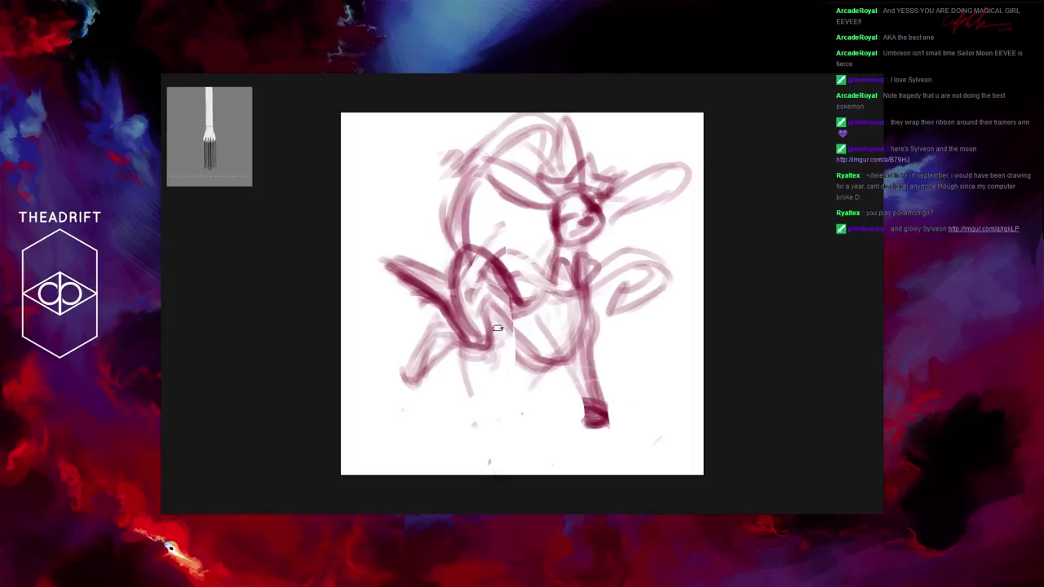
mouse_move(428, 265)
mouse_down()
mouse_move(390, 263)
mouse_move(400, 254)
mouse_move(444, 277)
mouse_move(432, 253)
mouse_move(437, 273)
mouse_move(432, 261)
mouse_move(402, 255)
mouse_up()
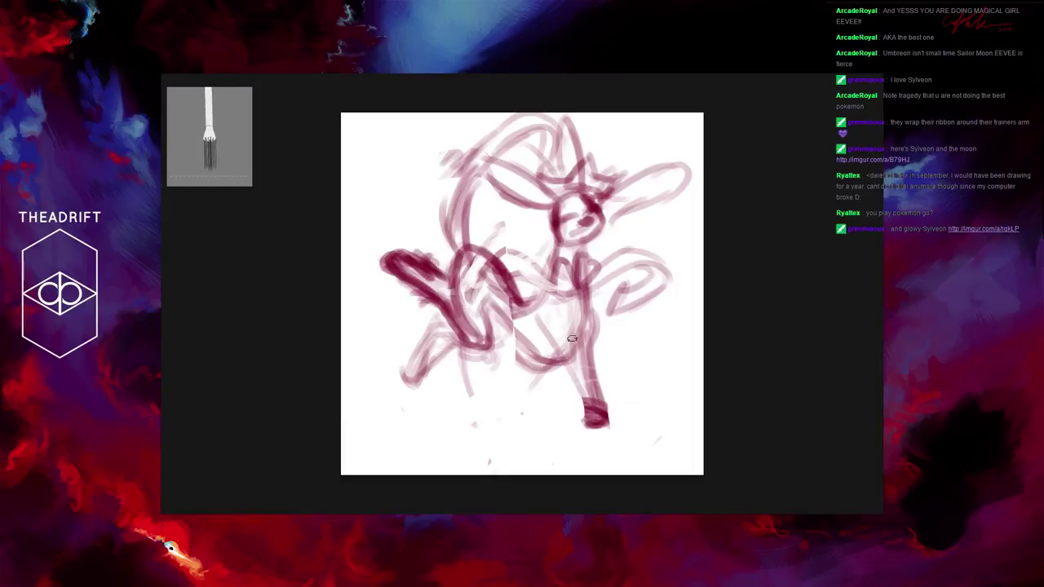
Step: Reinforce the neck, front leg, belly, inner thigh and jaw outlines with dark strokes
mouse_move(555, 240)
mouse_down()
mouse_move(536, 295)
mouse_move(529, 280)
mouse_move(544, 271)
mouse_move(536, 312)
mouse_move(542, 273)
mouse_move(575, 350)
mouse_move(557, 337)
mouse_move(610, 414)
mouse_up()
mouse_move(574, 306)
mouse_down()
mouse_move(613, 406)
mouse_move(599, 357)
mouse_move(610, 393)
mouse_move(608, 373)
mouse_move(616, 420)
mouse_move(583, 420)
mouse_up()
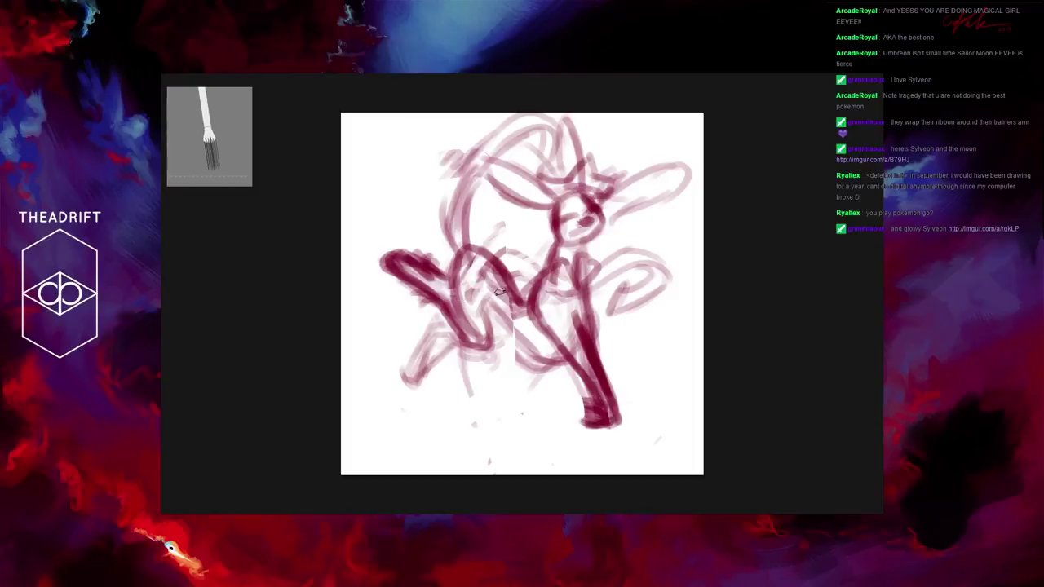
mouse_move(487, 300)
mouse_down()
mouse_move(499, 333)
mouse_move(481, 346)
mouse_move(498, 320)
mouse_move(487, 315)
mouse_move(509, 351)
mouse_move(564, 374)
mouse_move(510, 330)
mouse_move(520, 343)
mouse_move(530, 314)
mouse_up()
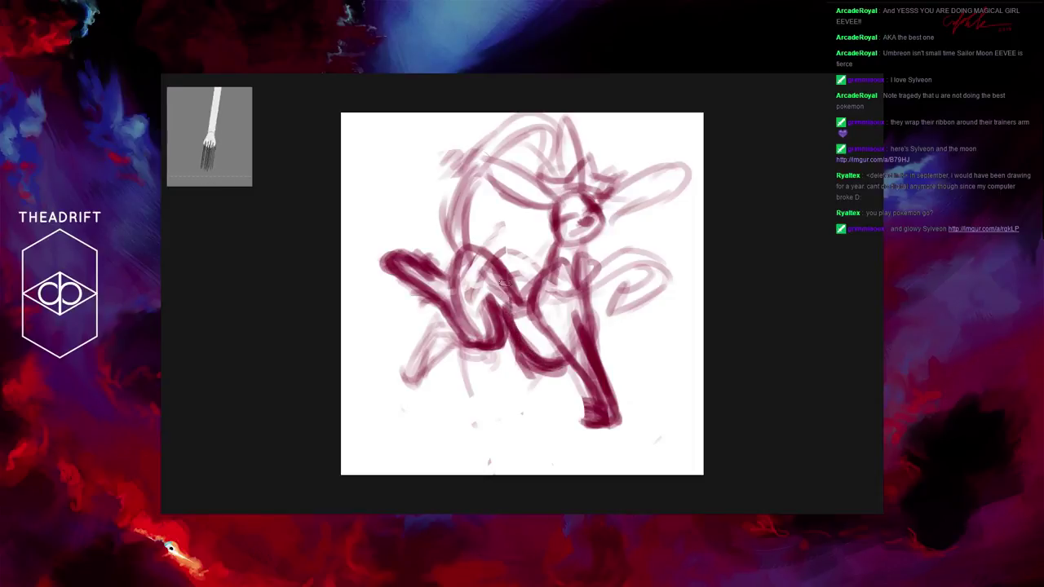
mouse_move(601, 210)
mouse_down()
mouse_move(606, 227)
mouse_move(592, 244)
mouse_move(576, 249)
mouse_move(553, 230)
mouse_up()
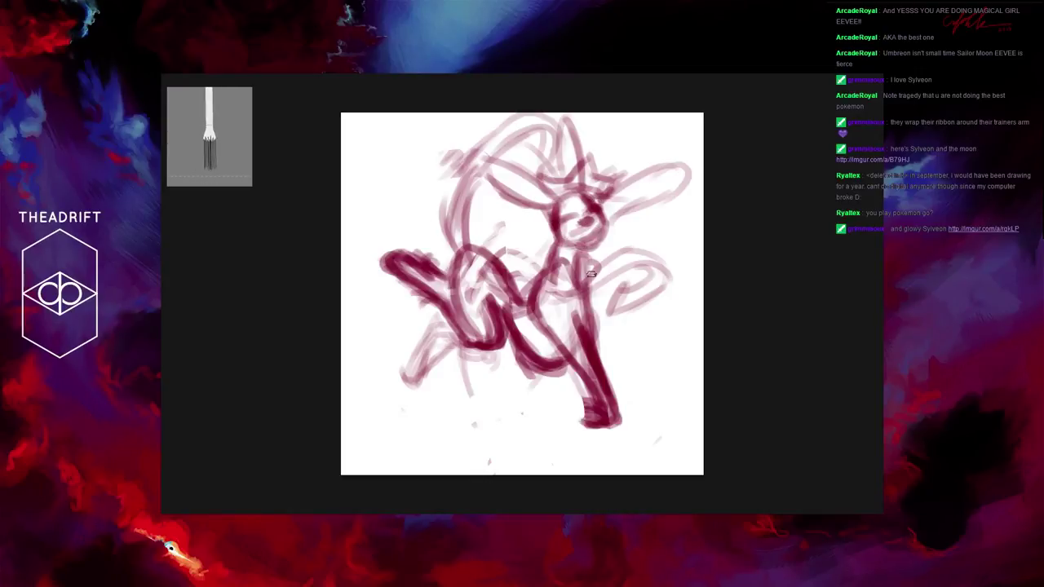
Step: Redraw the neck bow in dark strokes, with ribbons sweeping over the back and curling past the tail
mouse_move(592, 274)
mouse_down()
mouse_move(576, 290)
mouse_move(595, 256)
mouse_move(607, 295)
mouse_move(551, 295)
mouse_move(530, 282)
mouse_move(522, 249)
mouse_up()
mouse_move(542, 293)
mouse_down()
mouse_move(513, 236)
mouse_move(539, 289)
mouse_move(571, 300)
mouse_up()
mouse_move(520, 271)
mouse_down()
mouse_move(509, 232)
mouse_move(528, 236)
mouse_move(481, 240)
mouse_move(422, 276)
mouse_move(378, 339)
mouse_move(333, 303)
mouse_move(344, 277)
mouse_move(359, 271)
mouse_move(345, 278)
mouse_move(341, 312)
mouse_move(373, 326)
mouse_move(491, 245)
mouse_move(535, 243)
mouse_move(342, 330)
mouse_up()
mouse_move(579, 290)
mouse_down()
mouse_move(663, 264)
mouse_move(655, 295)
mouse_move(627, 304)
mouse_move(568, 289)
mouse_up()
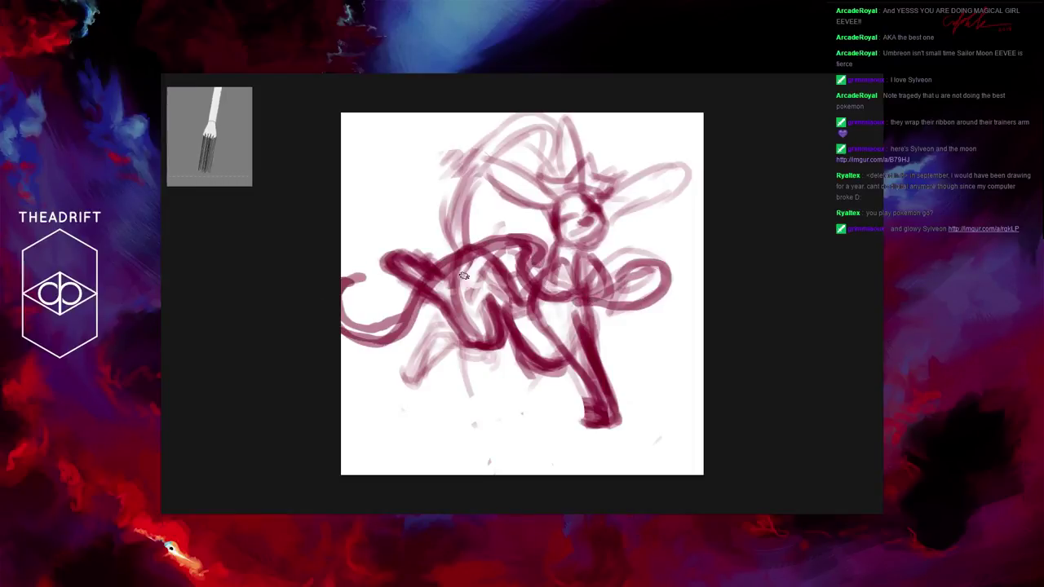
mouse_move(461, 309)
mouse_down()
mouse_move(398, 348)
mouse_move(451, 314)
mouse_up()
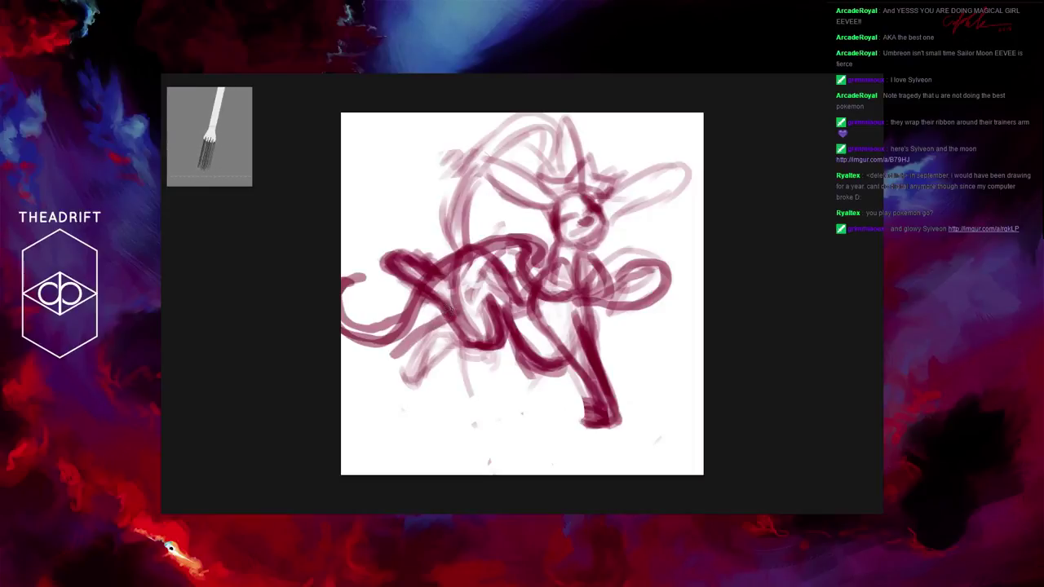
mouse_move(647, 299)
mouse_down()
mouse_move(571, 303)
mouse_move(428, 249)
mouse_move(407, 251)
mouse_move(445, 253)
mouse_move(375, 240)
mouse_move(453, 243)
mouse_move(432, 248)
mouse_up()
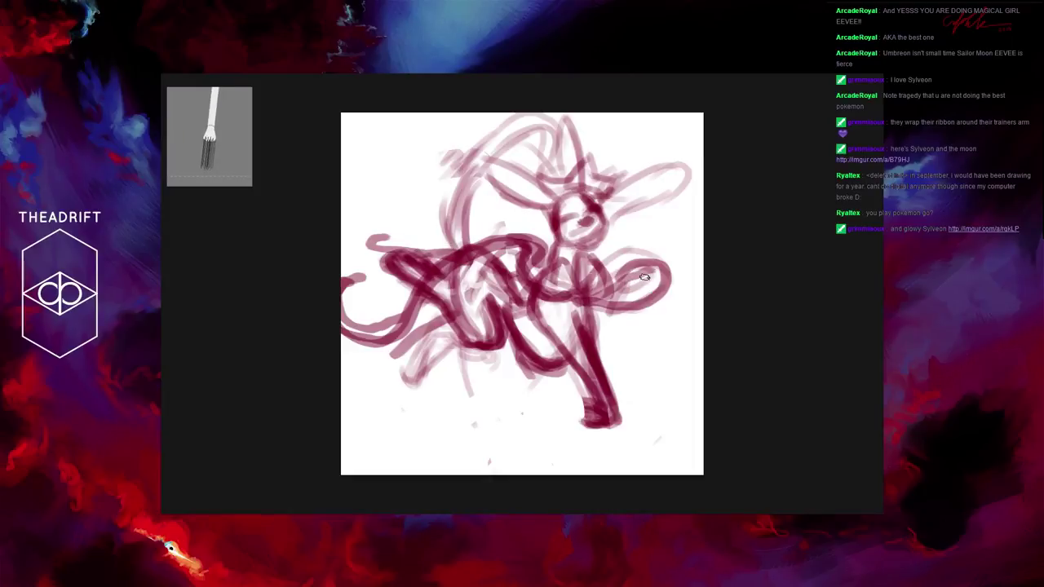
Step: Reinforce the chest bow's loop and extend the ribbon tips behind the tail to the canvas edge in dark strokes
mouse_move(644, 277)
mouse_down()
mouse_move(610, 292)
mouse_move(643, 268)
mouse_move(664, 275)
mouse_move(635, 301)
mouse_move(588, 300)
mouse_up()
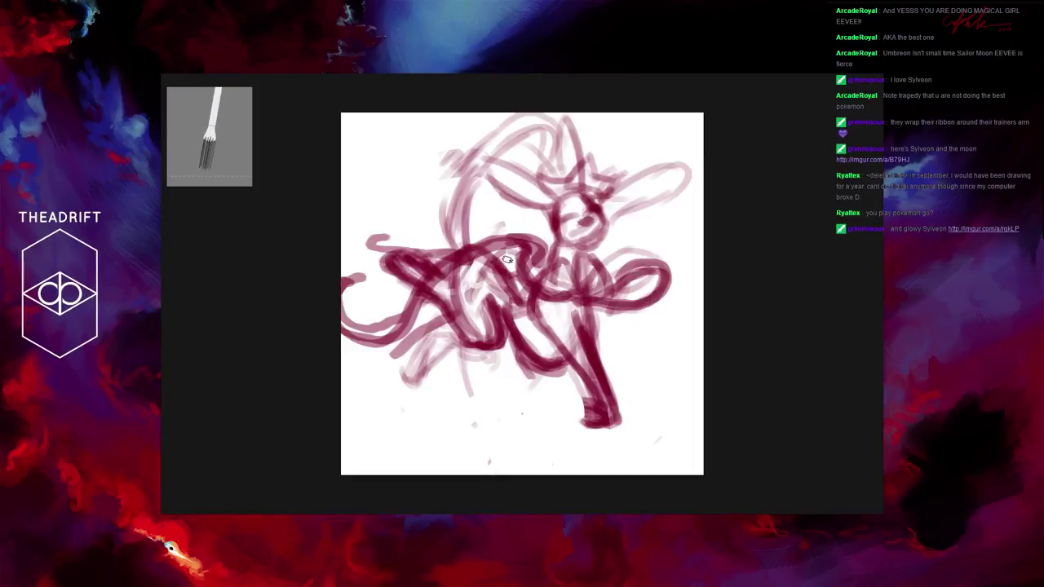
mouse_move(444, 247)
mouse_down()
mouse_move(375, 234)
mouse_move(367, 246)
mouse_move(400, 265)
mouse_move(634, 294)
mouse_move(544, 281)
mouse_move(389, 235)
mouse_move(369, 242)
mouse_move(387, 234)
mouse_move(383, 221)
mouse_move(342, 217)
mouse_up()
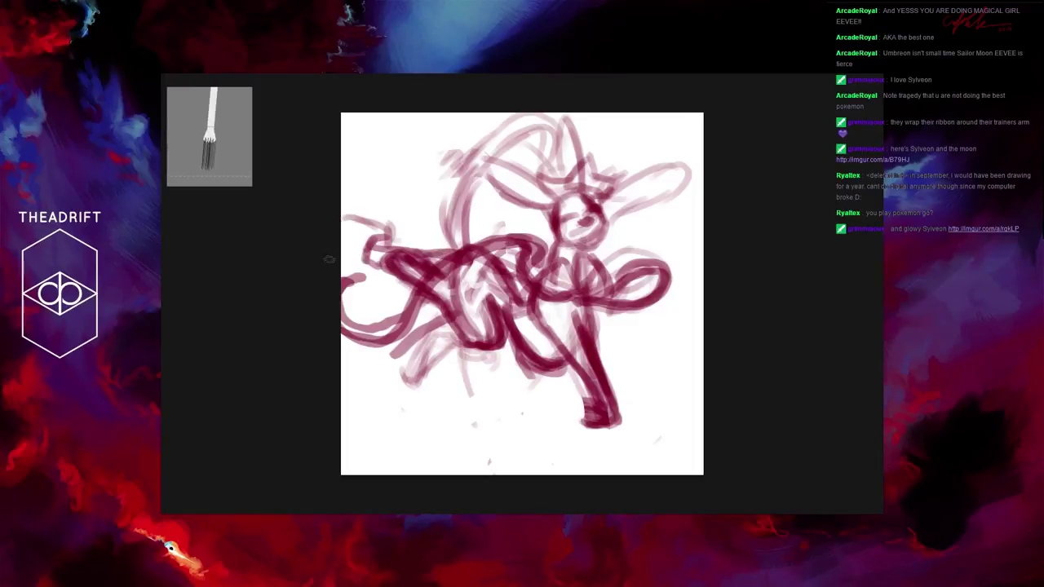
mouse_move(356, 279)
mouse_down()
mouse_move(336, 254)
mouse_move(357, 276)
mouse_move(329, 281)
mouse_up()
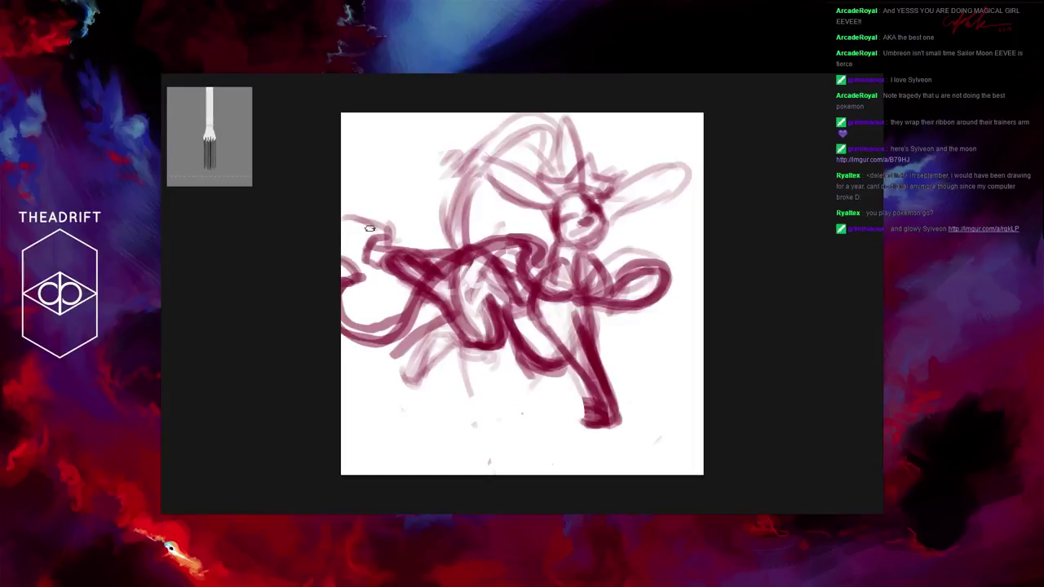
mouse_move(370, 228)
mouse_down()
mouse_move(320, 218)
mouse_move(323, 228)
mouse_up()
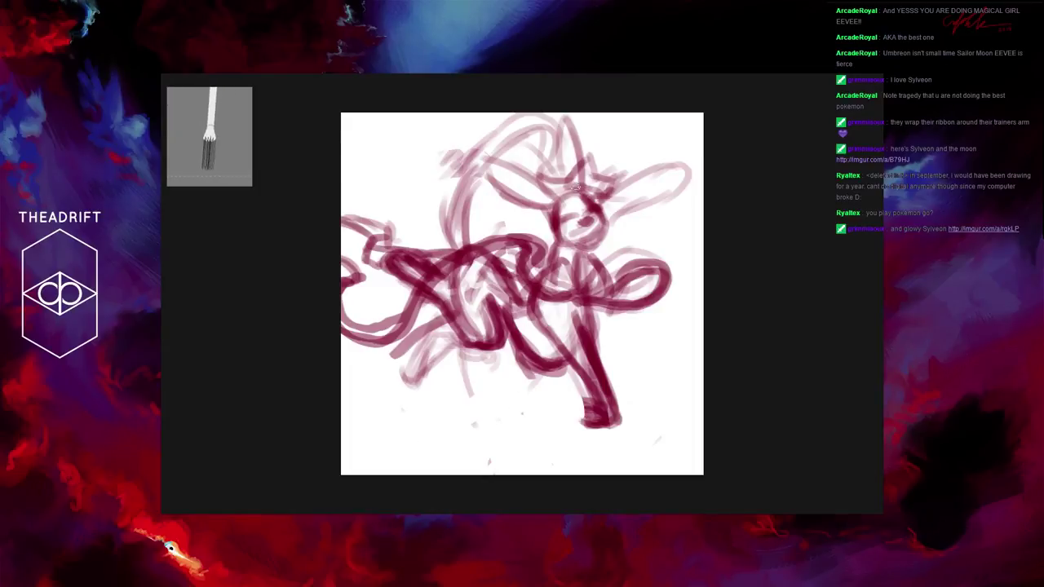
Step: Sketch a large ribbon sweeping back from the head and reinforce the ribbon loop extending in front of the face
mouse_move(565, 169)
mouse_down()
mouse_move(508, 156)
mouse_move(531, 123)
mouse_move(465, 198)
mouse_move(486, 146)
mouse_move(469, 198)
mouse_up()
mouse_move(480, 161)
mouse_down()
mouse_move(461, 193)
mouse_move(417, 151)
mouse_move(451, 156)
mouse_up()
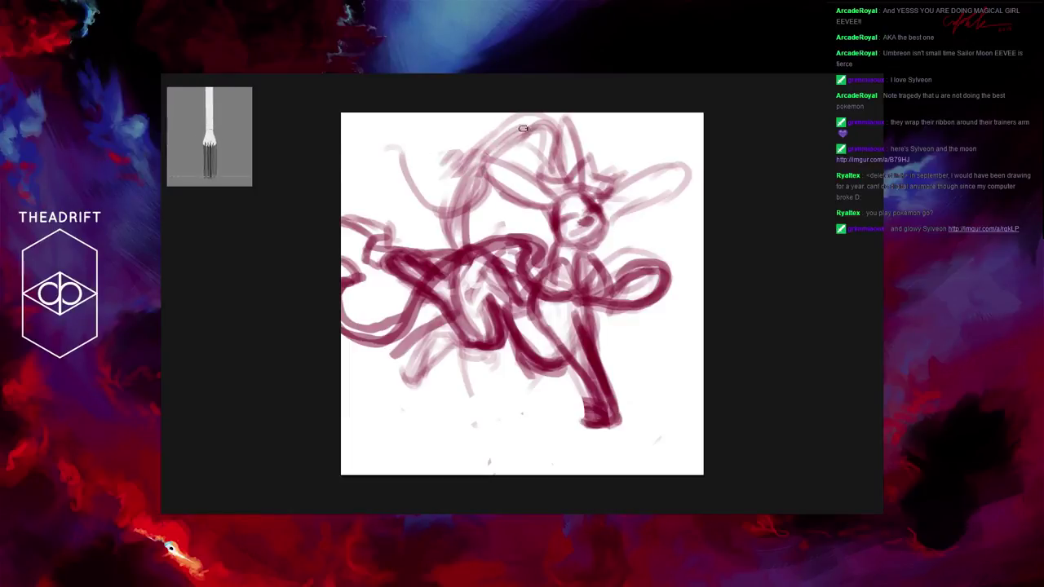
mouse_move(530, 128)
mouse_down()
mouse_move(460, 196)
mouse_move(381, 176)
mouse_move(371, 151)
mouse_up()
mouse_move(522, 116)
mouse_down()
mouse_move(461, 181)
mouse_move(382, 173)
mouse_move(421, 187)
mouse_move(356, 162)
mouse_move(504, 190)
mouse_up()
mouse_move(606, 196)
mouse_down()
mouse_move(685, 167)
mouse_move(686, 151)
mouse_move(637, 166)
mouse_move(653, 195)
mouse_move(557, 220)
mouse_move(519, 218)
mouse_move(556, 216)
mouse_move(390, 169)
mouse_move(539, 218)
mouse_move(695, 164)
mouse_move(658, 204)
mouse_move(537, 188)
mouse_up()
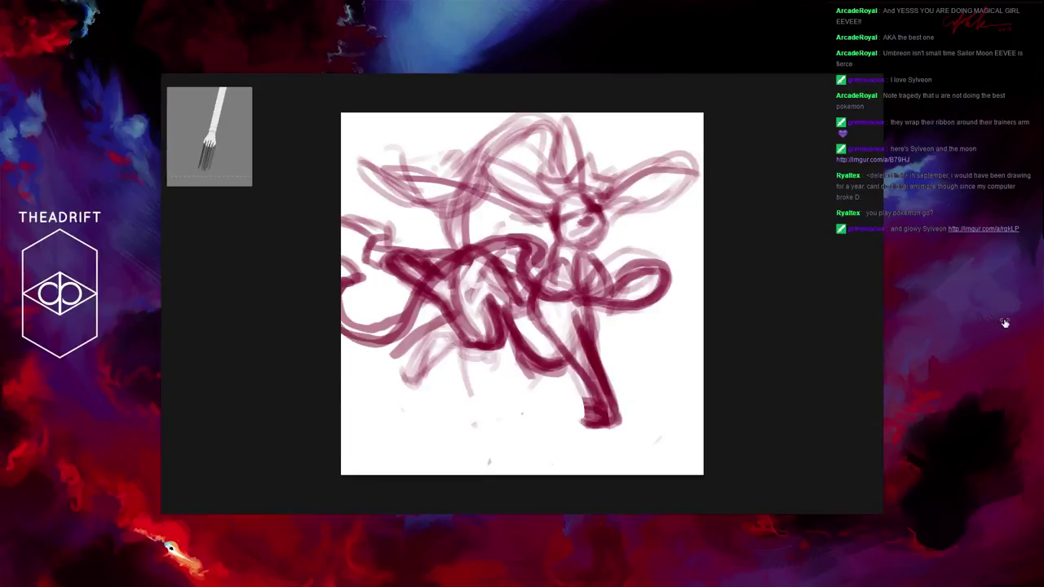
Step: Lower the rough sketch layer's opacity to a faint pink and reduce the brush size for finer lines
drag(1004, 323, 968, 327)
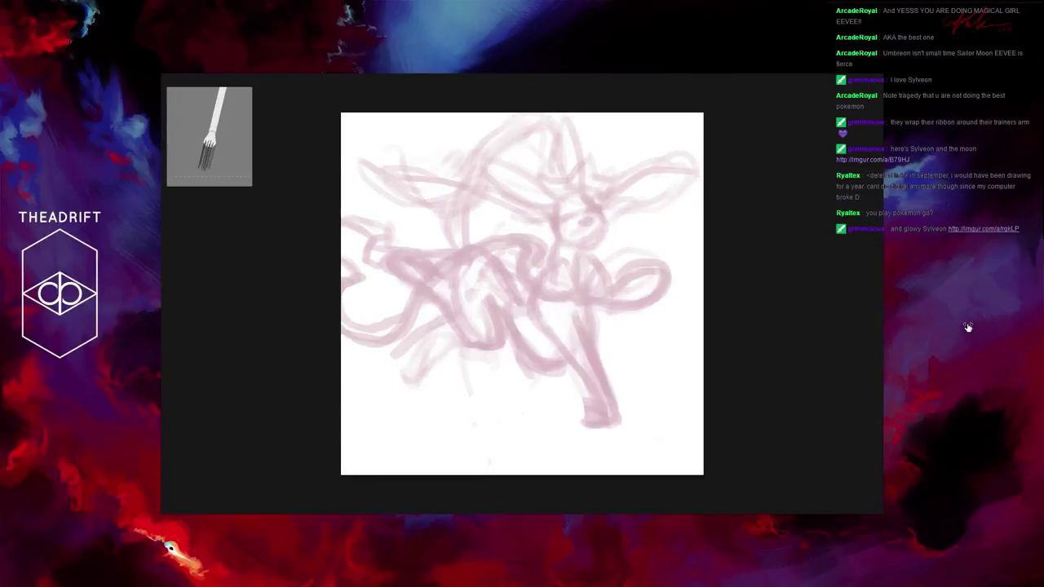
key(minus)
key(minus)
key(minus)
drag(997, 324, 1006, 323)
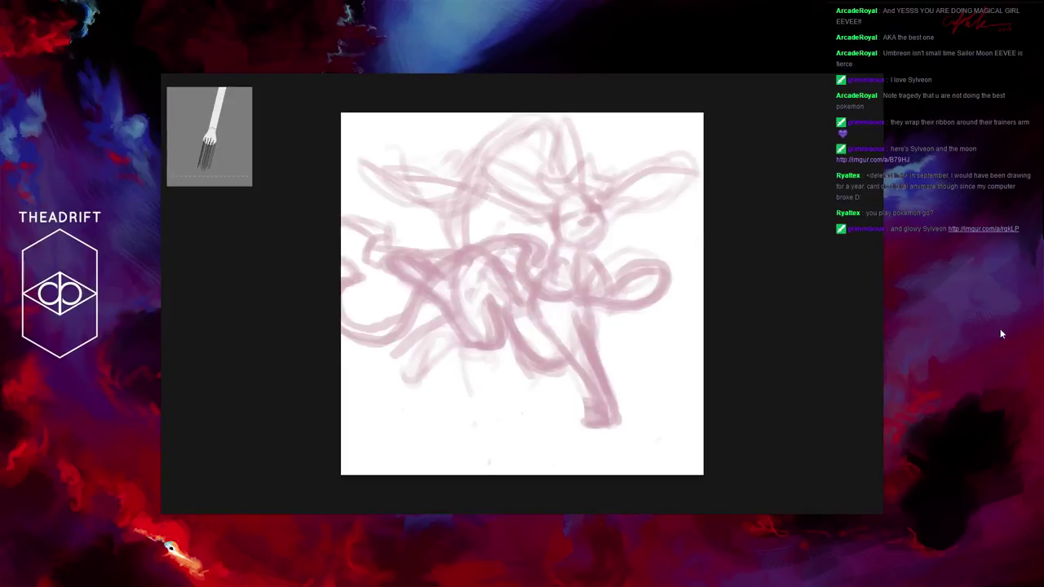
key(minus)
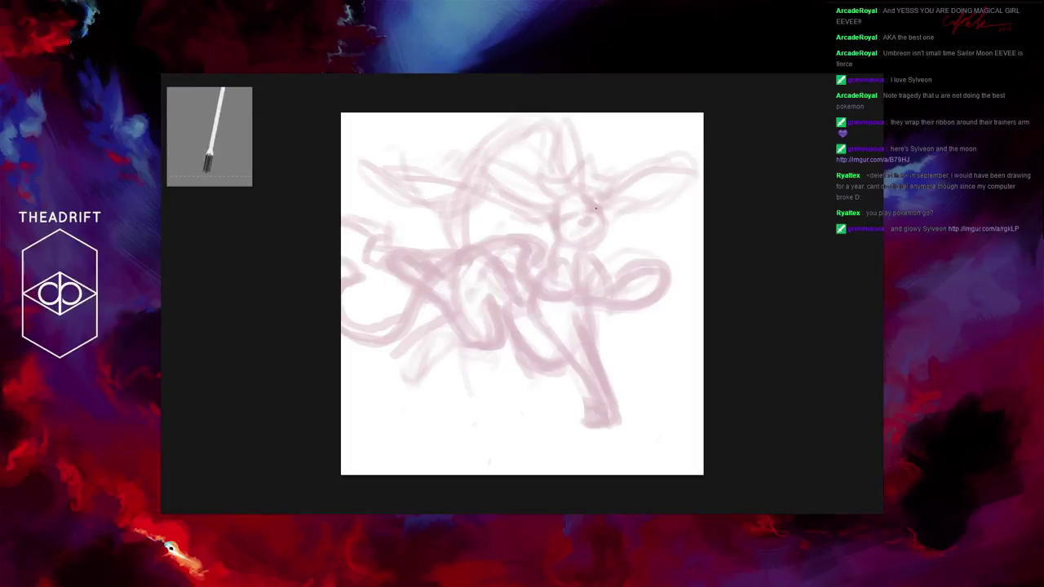
Step: Check the reference picture, hide it again, and outline the round head and muzzle in thin dark lines over the faded sketch
click(924, 359)
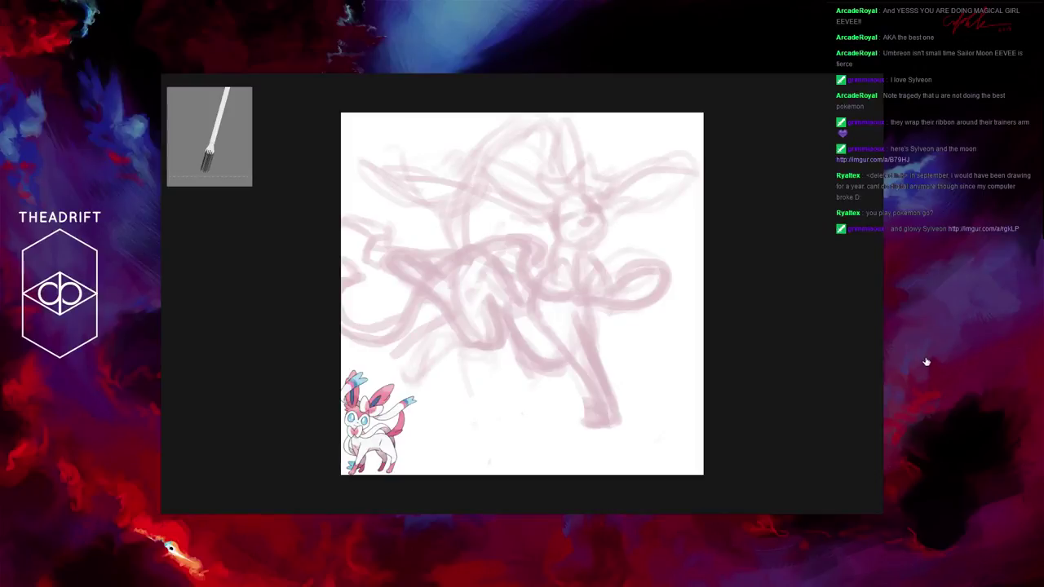
key(ctrl+z)
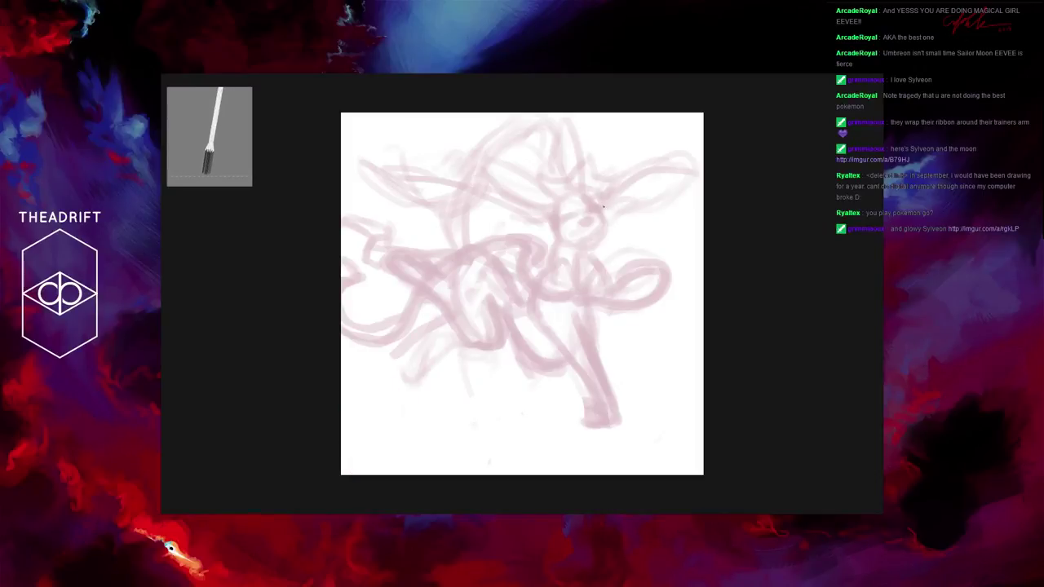
mouse_move(603, 206)
mouse_down()
mouse_move(602, 233)
mouse_move(592, 196)
mouse_move(608, 217)
mouse_move(570, 193)
mouse_move(556, 221)
mouse_move(556, 200)
mouse_move(571, 222)
mouse_move(607, 199)
mouse_move(597, 244)
mouse_up()
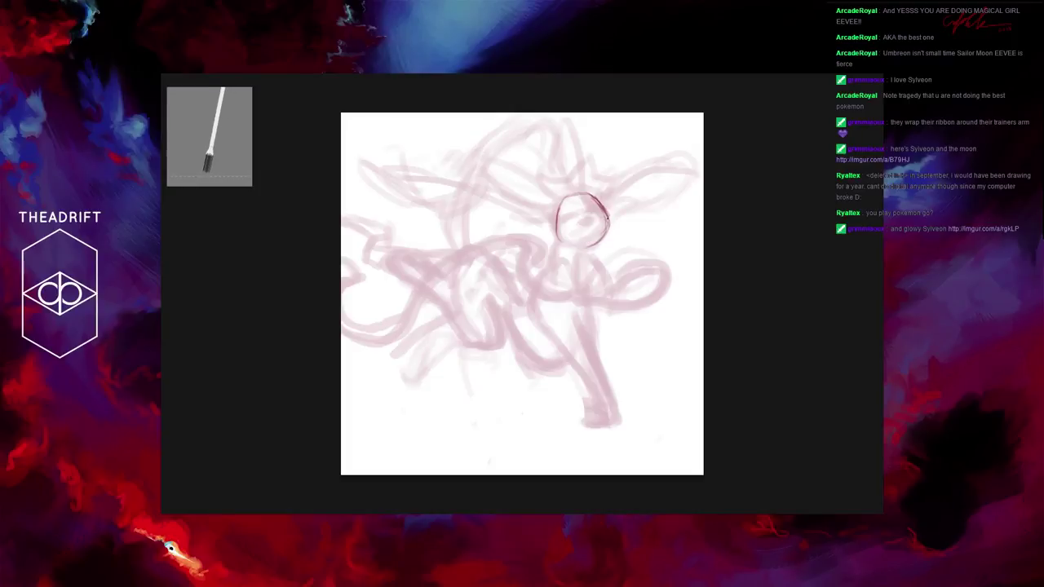
drag(596, 199, 605, 209)
mouse_move(594, 193)
mouse_down()
mouse_move(612, 231)
mouse_move(594, 243)
mouse_up()
drag(604, 206, 594, 245)
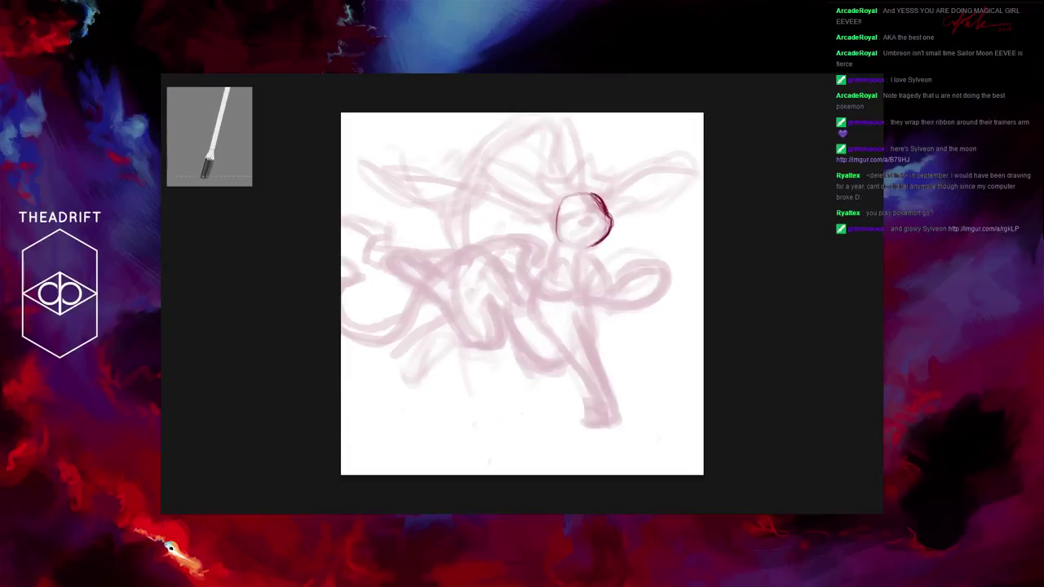
mouse_move(602, 199)
mouse_down()
mouse_move(560, 205)
mouse_move(558, 234)
mouse_move(573, 247)
mouse_move(559, 243)
mouse_up()
mouse_move(560, 204)
mouse_down()
mouse_move(557, 238)
mouse_move(574, 247)
mouse_up()
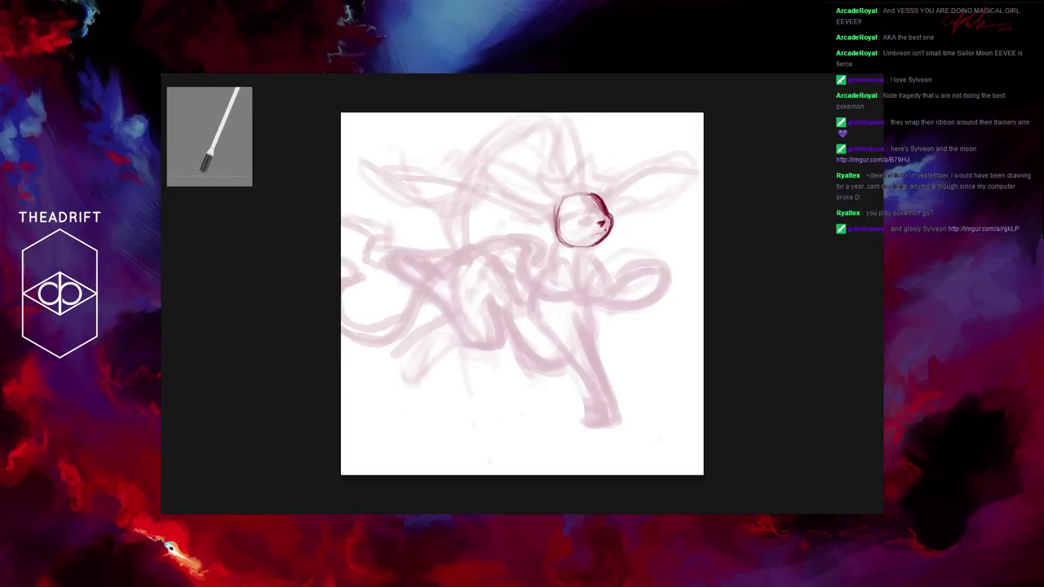
Step: Draw a small curved mouth below the nose and a closed, arched eye on the face
drag(591, 233, 602, 231)
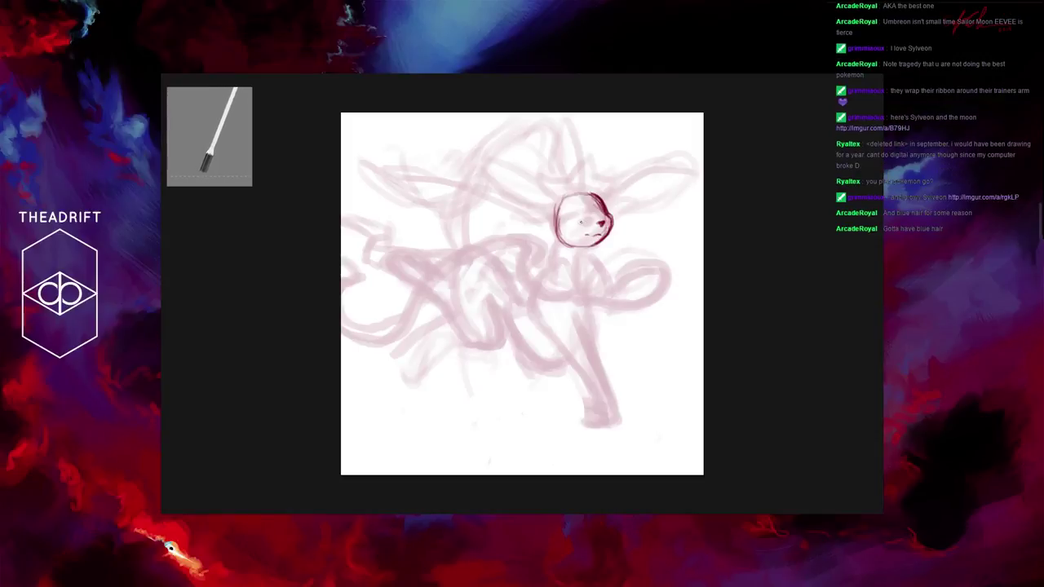
drag(574, 221, 589, 221)
drag(570, 223, 584, 218)
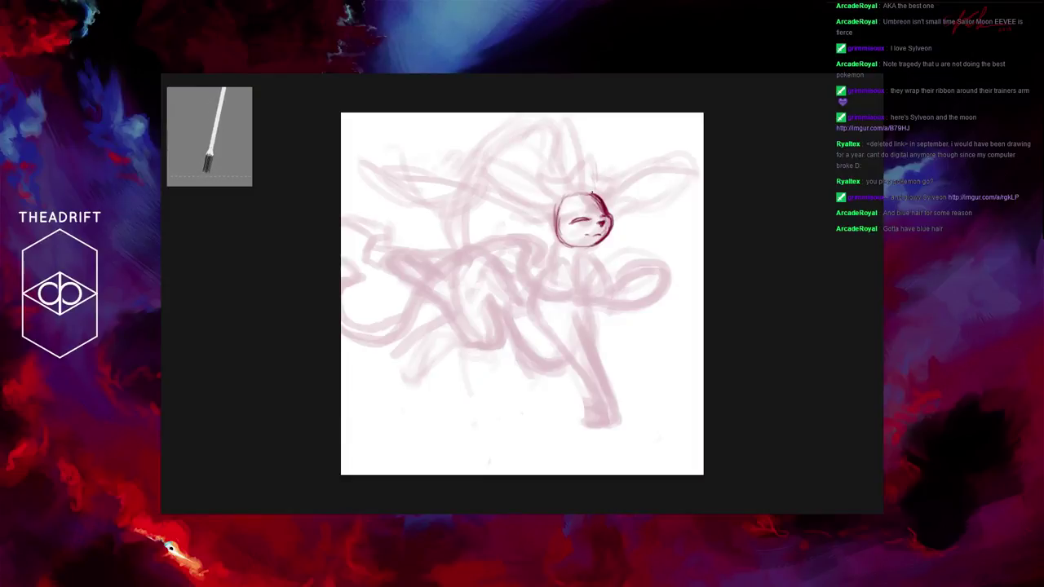
Step: Outline two long pointed ears, one rising upright from the head and one swept backward
drag(596, 194, 584, 122)
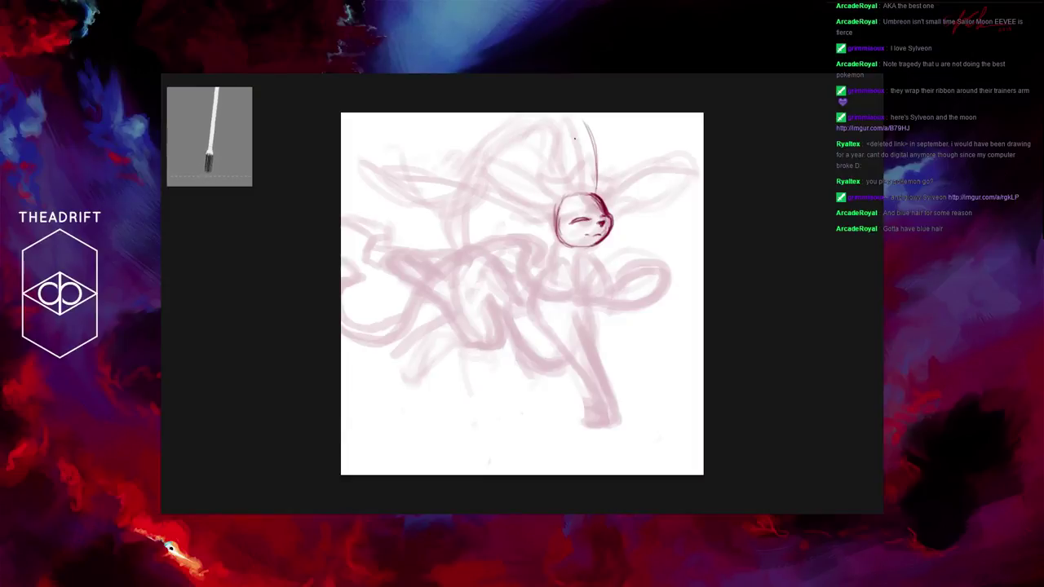
mouse_move(575, 193)
mouse_down()
mouse_move(583, 119)
mouse_move(574, 167)
mouse_move(485, 152)
mouse_move(515, 203)
mouse_move(564, 208)
mouse_up()
drag(499, 190, 553, 212)
mouse_move(491, 173)
mouse_down()
mouse_move(548, 217)
mouse_move(511, 195)
mouse_move(507, 204)
mouse_up()
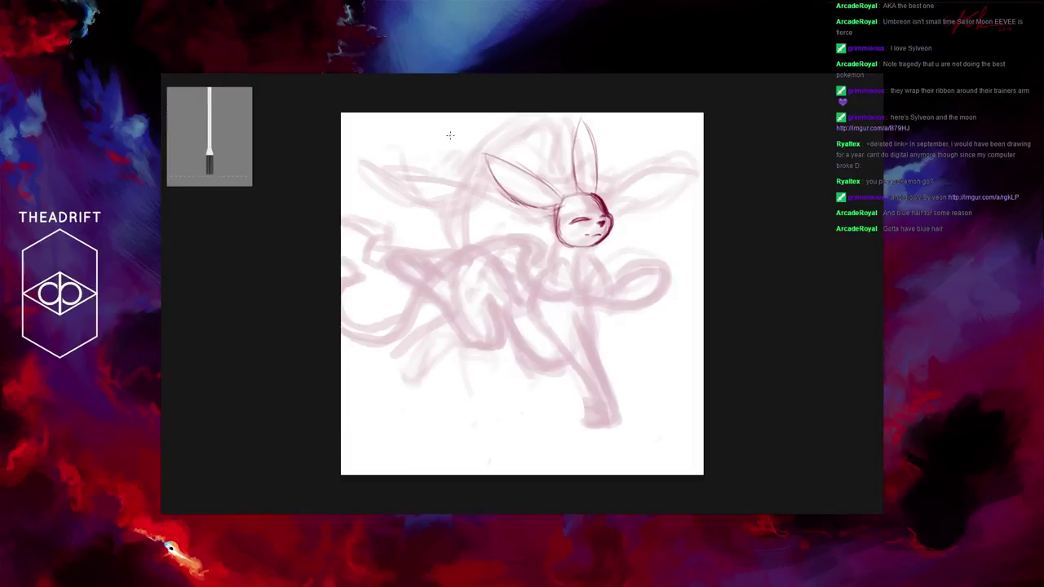
Step: Check the reference picture, then draw the forehead marking, the pointed chin and cheek contours, and darken the closed eyes
click(927, 361)
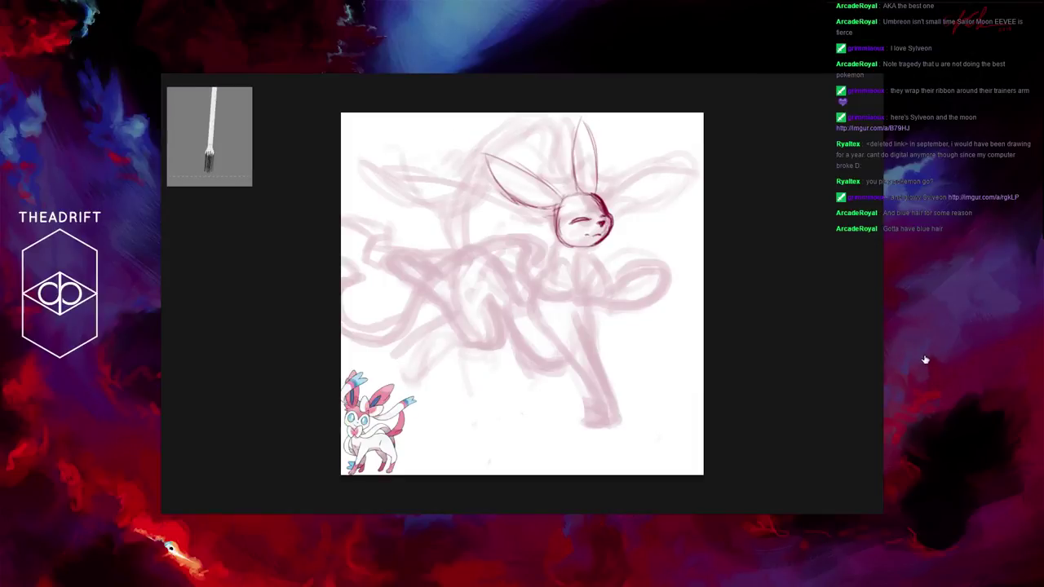
key(ctrl+z)
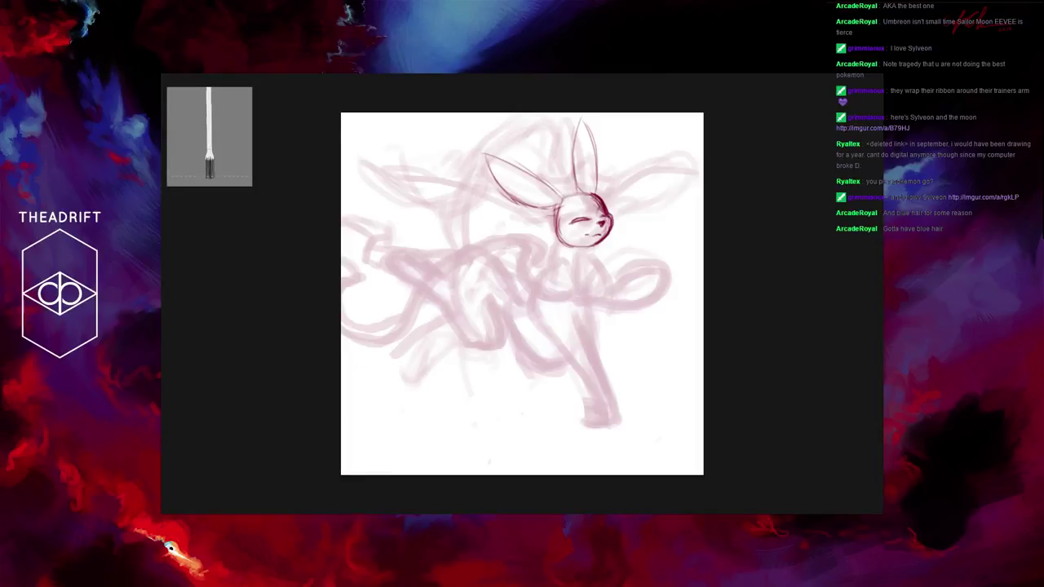
drag(593, 210, 599, 218)
drag(563, 211, 593, 214)
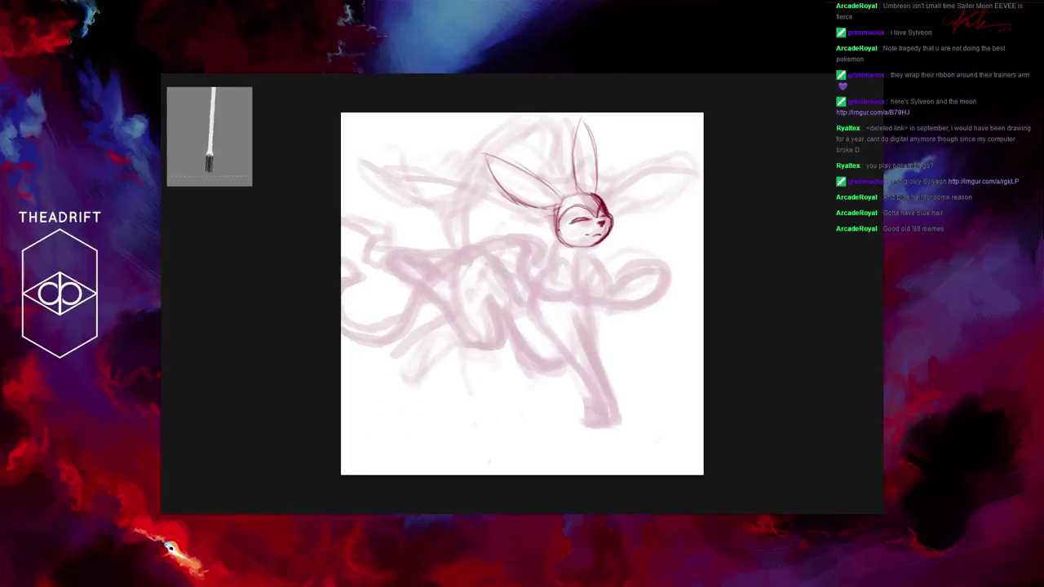
mouse_move(562, 244)
mouse_down()
mouse_move(588, 251)
mouse_move(566, 244)
mouse_up()
mouse_move(561, 234)
mouse_down()
mouse_move(564, 244)
mouse_move(574, 207)
mouse_move(599, 216)
mouse_up()
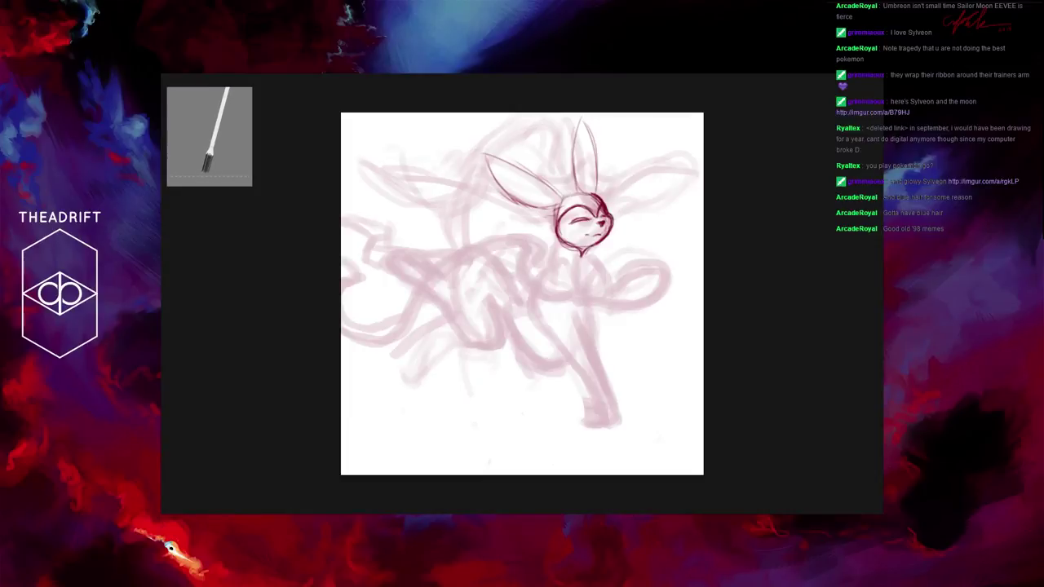
drag(612, 218, 616, 230)
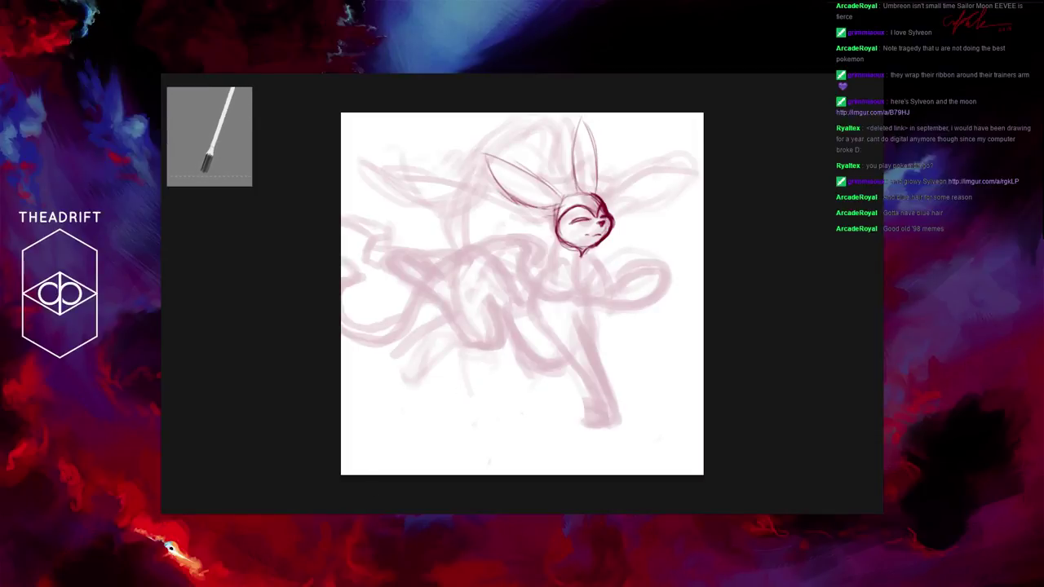
drag(574, 223, 621, 212)
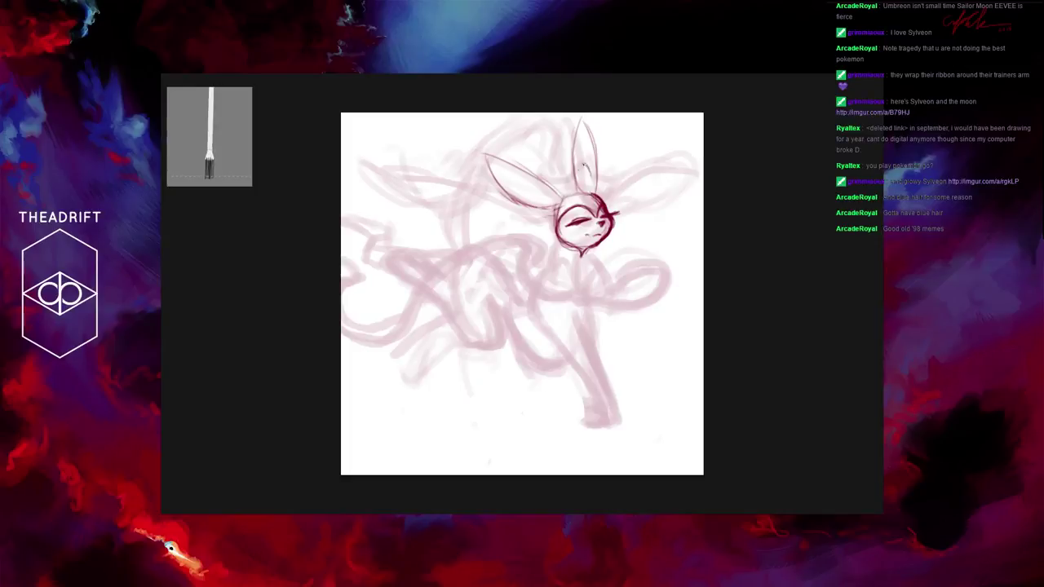
Step: Draw a two-looped bow with a central knot at the base of the upright ear and darken its outlines
mouse_move(579, 179)
mouse_down()
mouse_move(593, 185)
mouse_move(578, 199)
mouse_move(589, 191)
mouse_move(598, 200)
mouse_move(618, 168)
mouse_move(619, 202)
mouse_move(598, 200)
mouse_move(616, 202)
mouse_up()
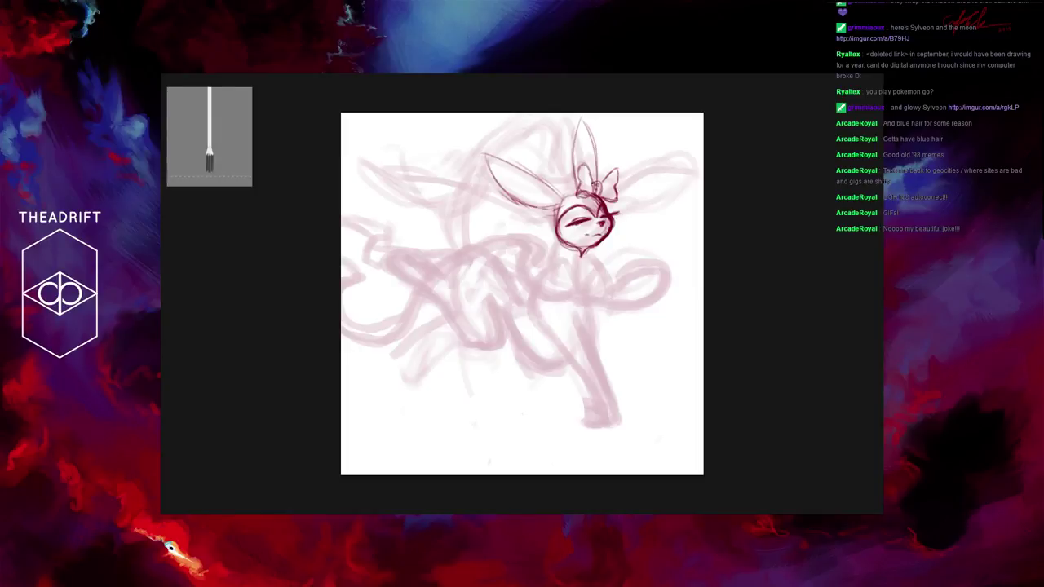
mouse_move(590, 177)
mouse_down()
mouse_move(579, 168)
mouse_move(589, 198)
mouse_up()
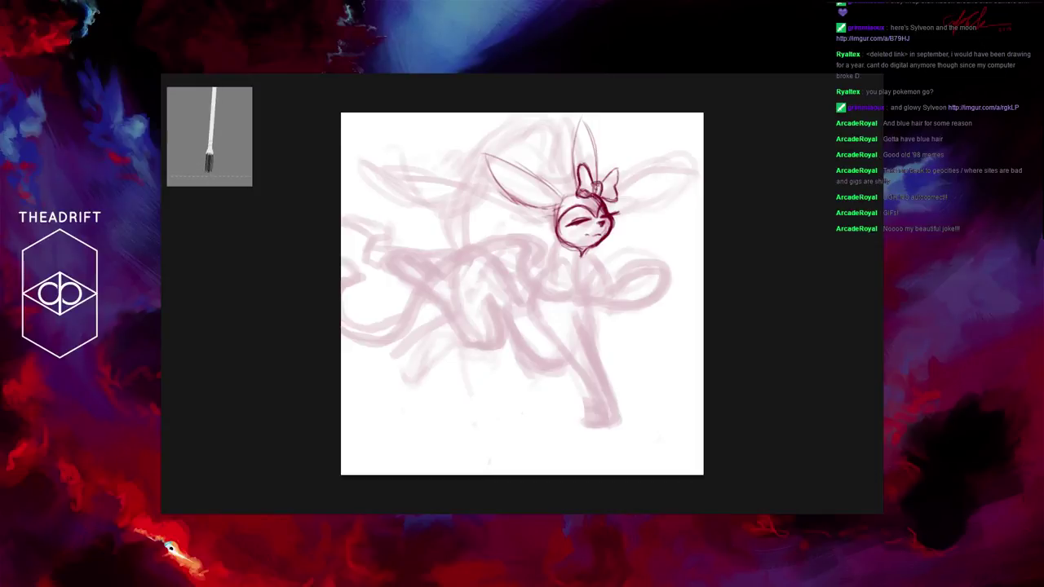
drag(593, 182, 595, 195)
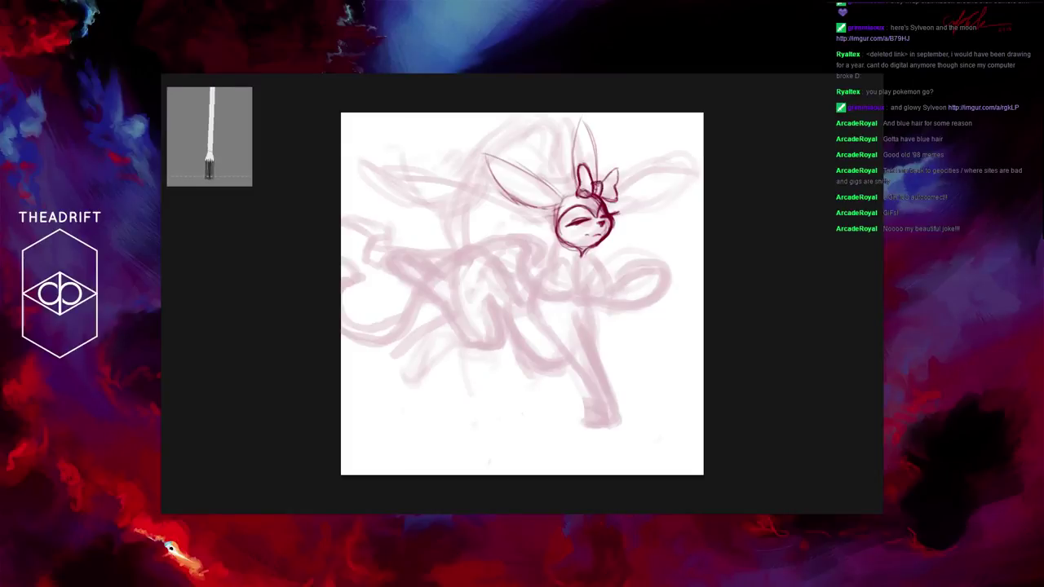
mouse_move(604, 179)
mouse_down()
mouse_move(615, 165)
mouse_move(613, 197)
mouse_up()
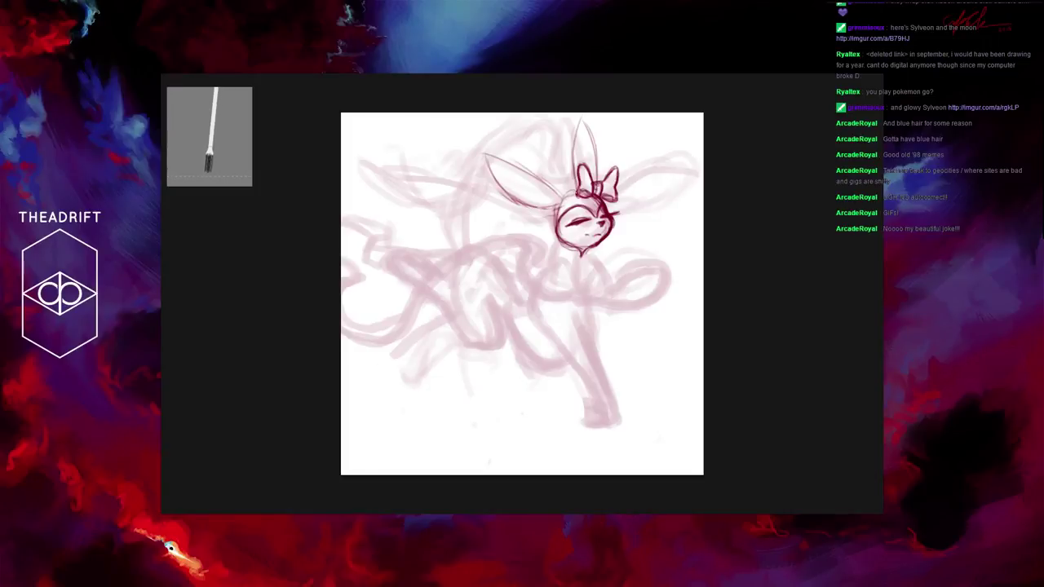
Step: Show the reference picture and sketch fur tufts around the swept-back ear's base and pointed inner shapes in both ears
drag(573, 191, 562, 198)
click(927, 357)
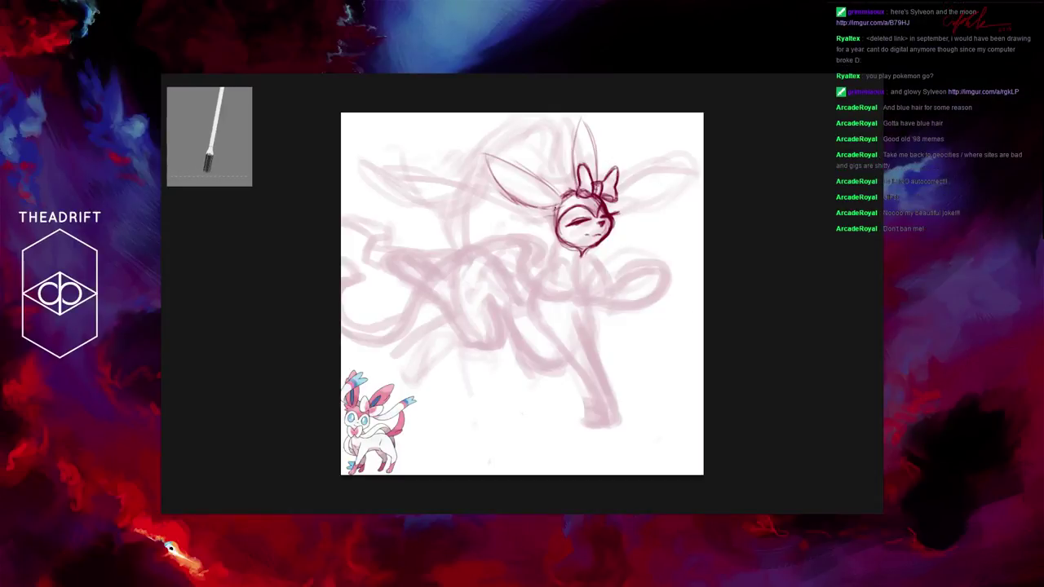
drag(556, 207, 541, 214)
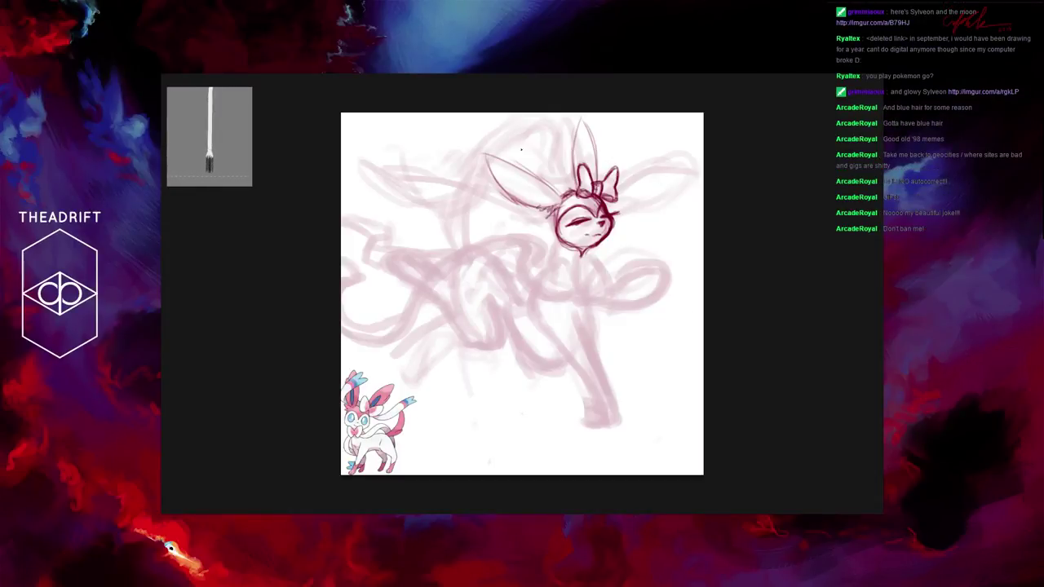
mouse_move(512, 176)
mouse_down()
mouse_move(545, 203)
mouse_move(502, 173)
mouse_move(535, 197)
mouse_up()
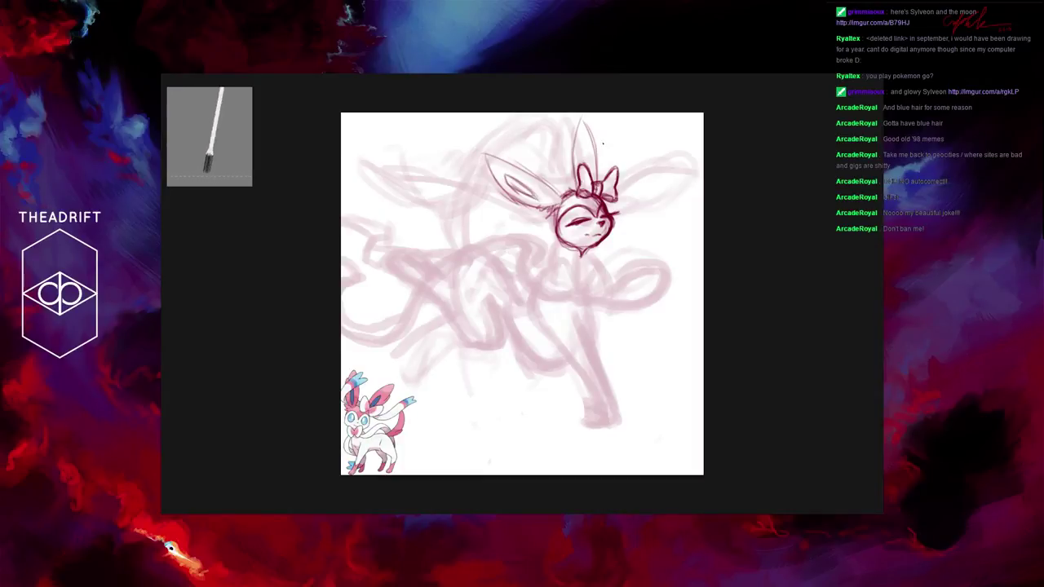
drag(589, 143, 594, 179)
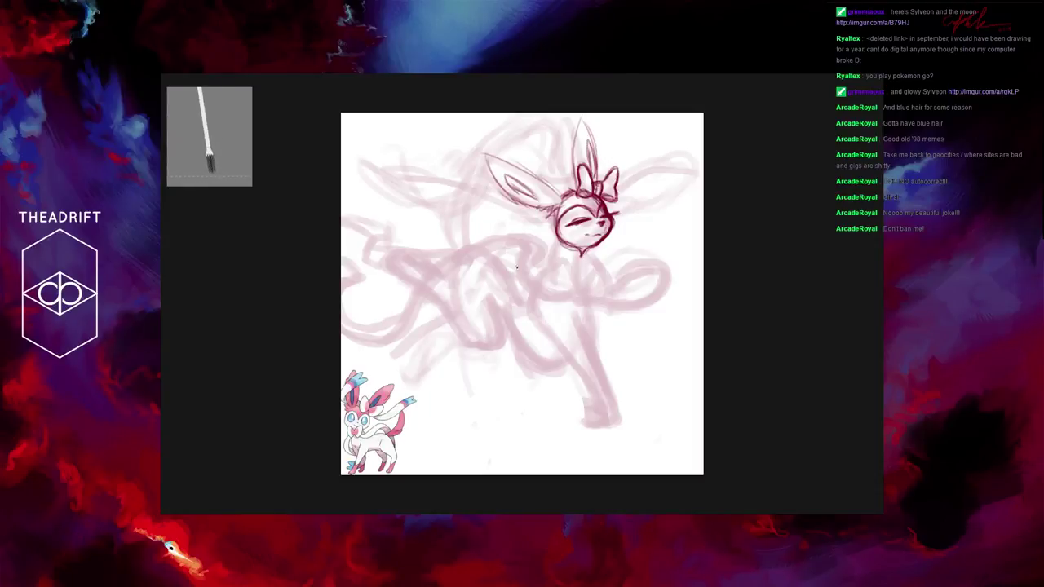
drag(532, 187, 540, 196)
drag(503, 173, 542, 200)
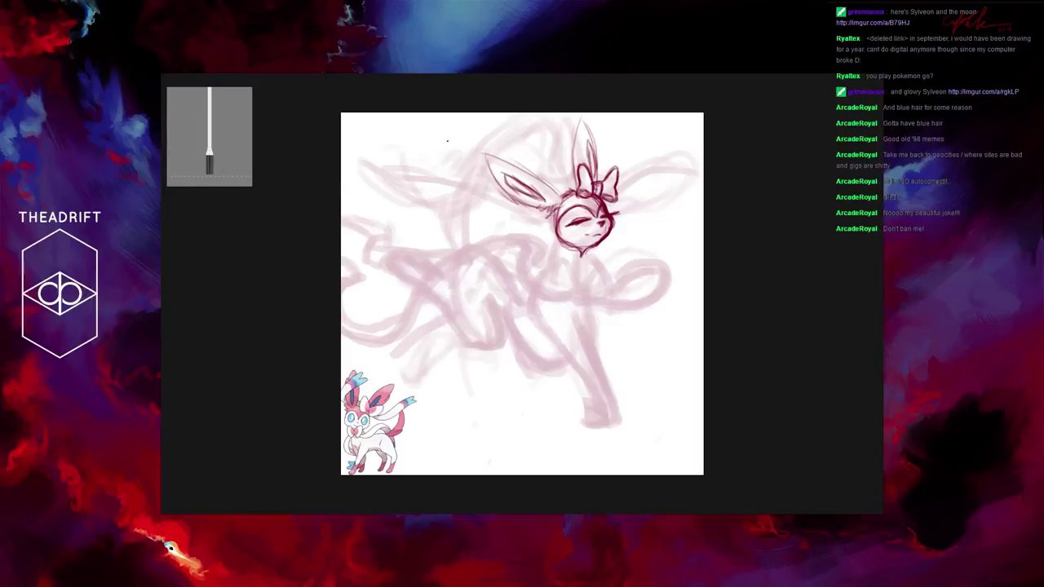
key(ctrl+alt+z)
key(ctrl+alt+z)
key(ctrl+alt+z)
key(ctrl+alt+z)
key(ctrl+alt+z)
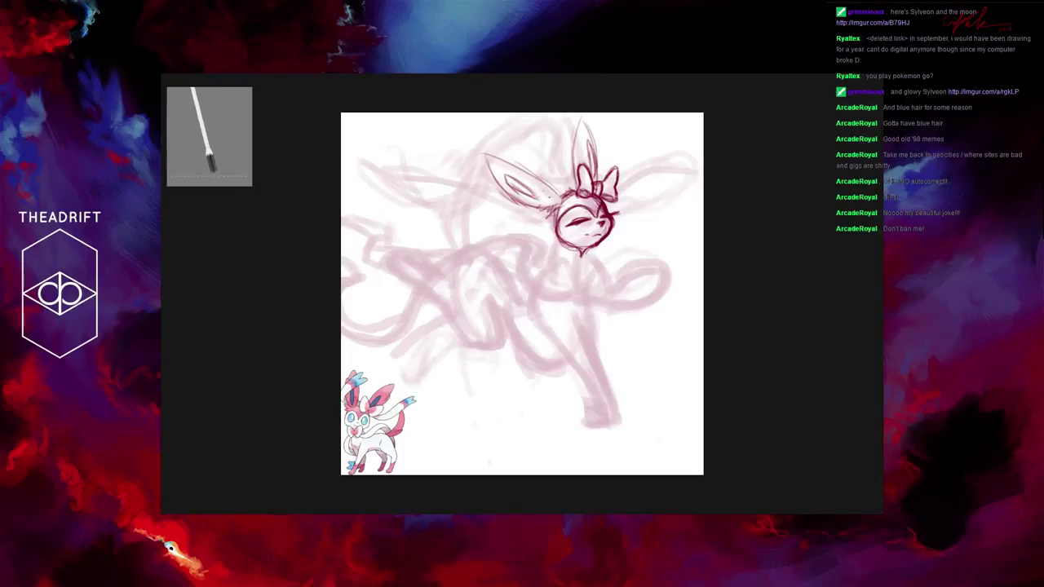
Step: Darken the inner shape of the swept-back ear with a line running toward its base
drag(515, 179, 553, 206)
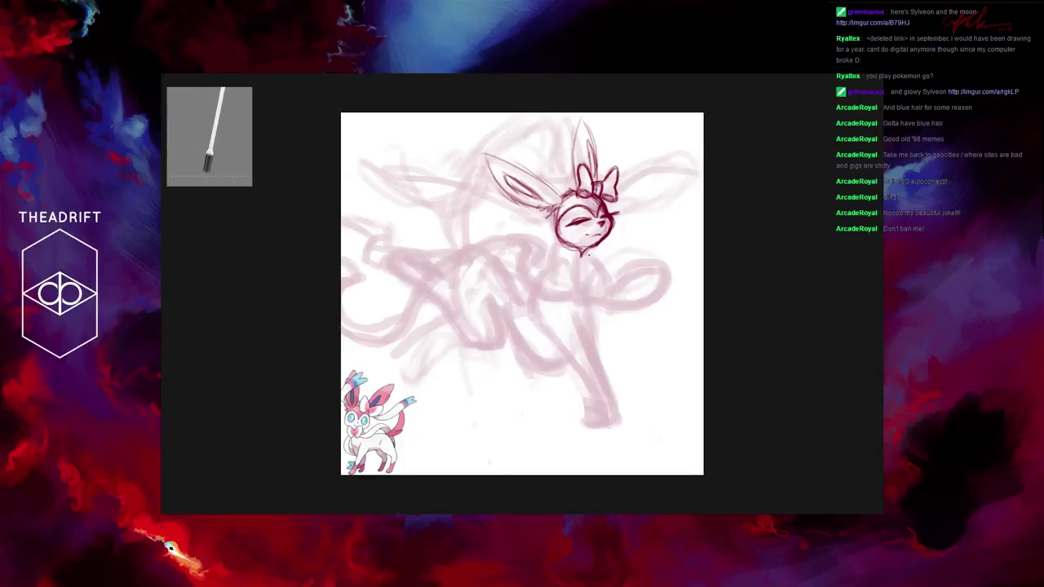
Step: Draw a large bow on the chest under the chin, with two pointed loops, a central knot and fold lines
mouse_move(581, 261)
mouse_down()
mouse_move(604, 251)
mouse_move(594, 287)
mouse_up()
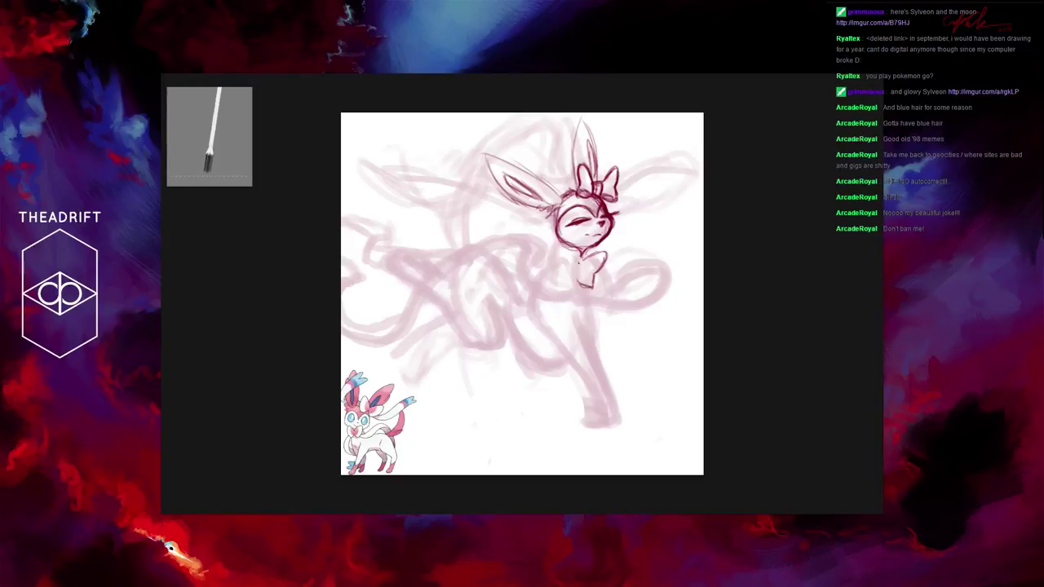
mouse_move(581, 261)
mouse_down()
mouse_move(549, 258)
mouse_move(570, 262)
mouse_move(553, 247)
mouse_move(574, 282)
mouse_up()
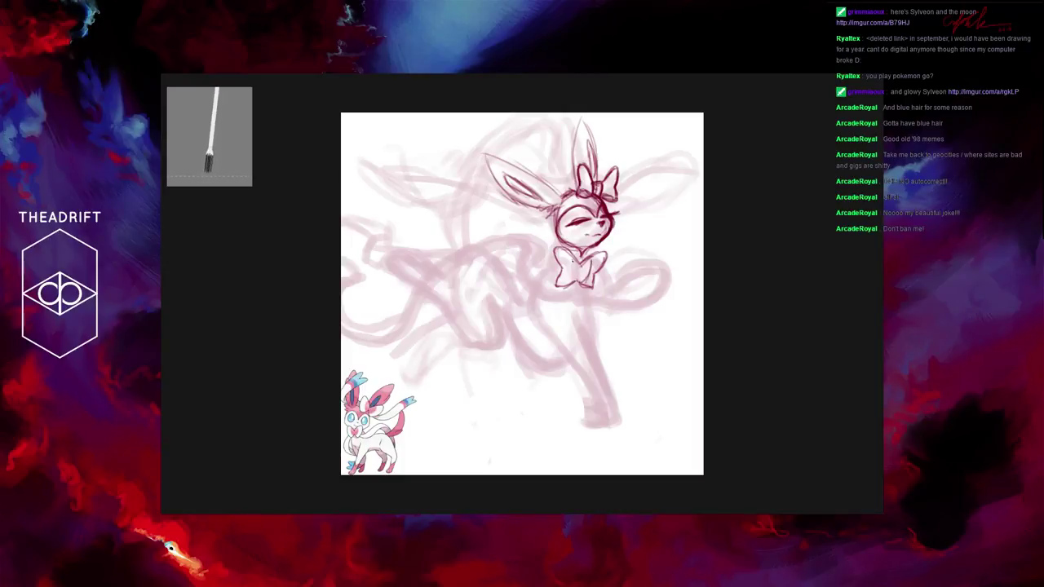
mouse_move(572, 261)
mouse_down()
mouse_move(575, 284)
mouse_move(591, 280)
mouse_up()
mouse_move(579, 285)
mouse_down()
mouse_move(594, 285)
mouse_move(606, 260)
mouse_up()
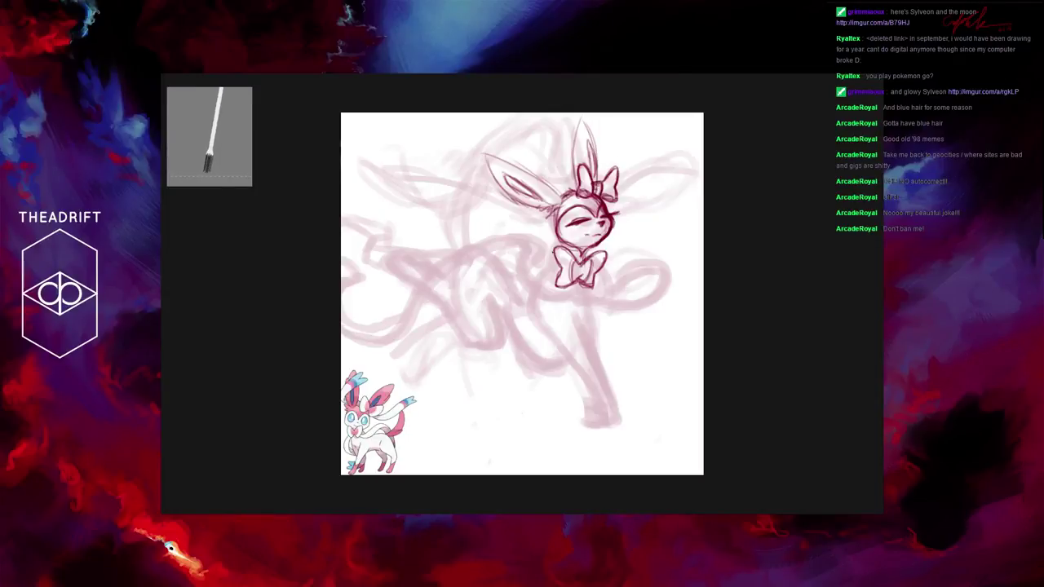
Step: Outline the chest and extended foreleg down to its rounded paw, and add the curved lower contour of the body behind it
drag(539, 284, 535, 301)
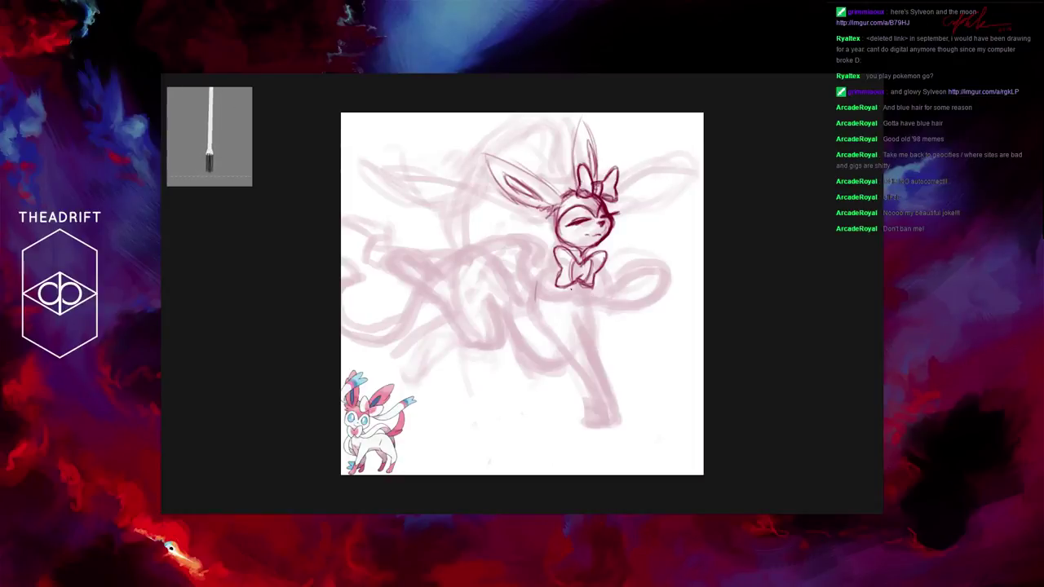
mouse_move(540, 320)
mouse_down()
mouse_move(605, 416)
mouse_move(617, 414)
mouse_move(603, 424)
mouse_move(592, 406)
mouse_move(596, 424)
mouse_move(609, 426)
mouse_up()
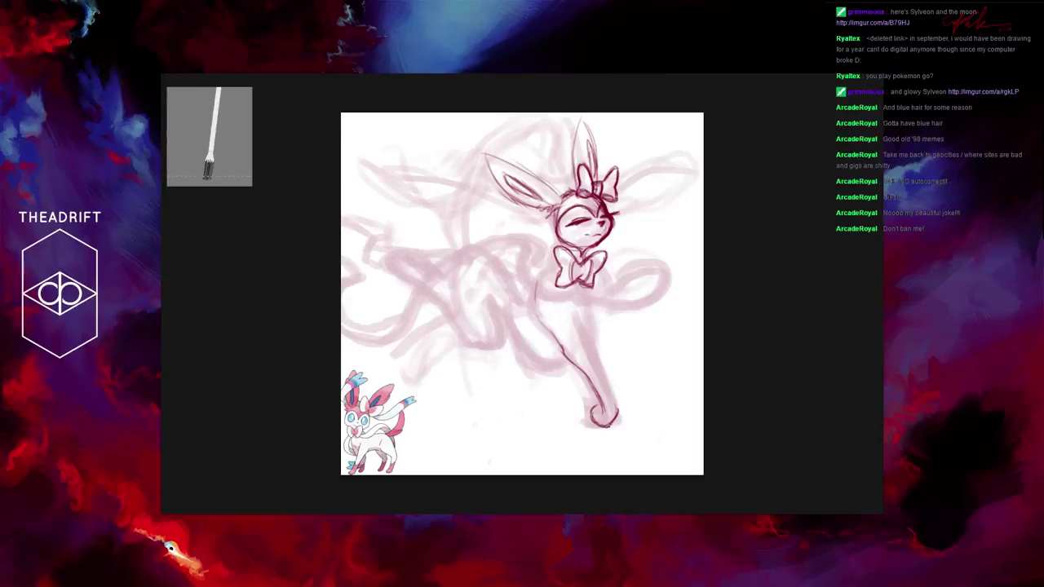
mouse_move(590, 347)
mouse_down()
mouse_move(621, 416)
mouse_move(579, 329)
mouse_move(592, 357)
mouse_up()
mouse_move(577, 316)
mouse_down()
mouse_move(597, 356)
mouse_move(581, 305)
mouse_move(589, 287)
mouse_move(608, 388)
mouse_up()
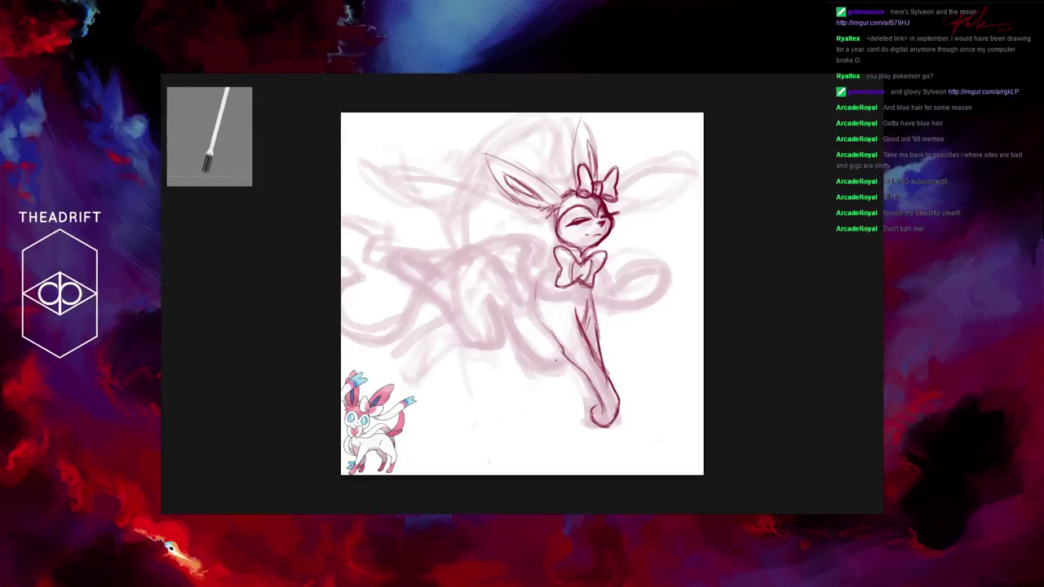
mouse_move(564, 350)
mouse_down()
mouse_move(535, 361)
mouse_move(531, 340)
mouse_move(531, 359)
mouse_move(545, 371)
mouse_move(522, 349)
mouse_up()
mouse_move(504, 310)
mouse_down()
mouse_move(518, 348)
mouse_move(545, 366)
mouse_up()
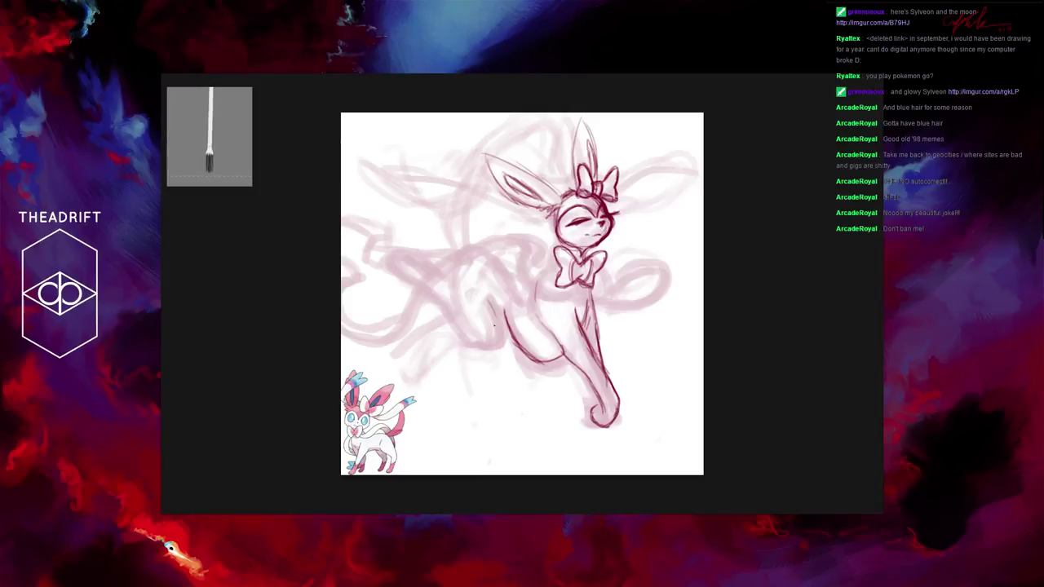
Step: Draw the near hind leg's bent knee and swept-back lower leg, ending in a small paw with toe details
drag(493, 304, 485, 349)
mouse_move(451, 298)
mouse_down()
mouse_move(481, 341)
mouse_move(453, 343)
mouse_move(463, 340)
mouse_move(434, 308)
mouse_up()
mouse_move(470, 349)
mouse_down()
mouse_move(431, 300)
mouse_move(384, 290)
mouse_move(441, 310)
mouse_up()
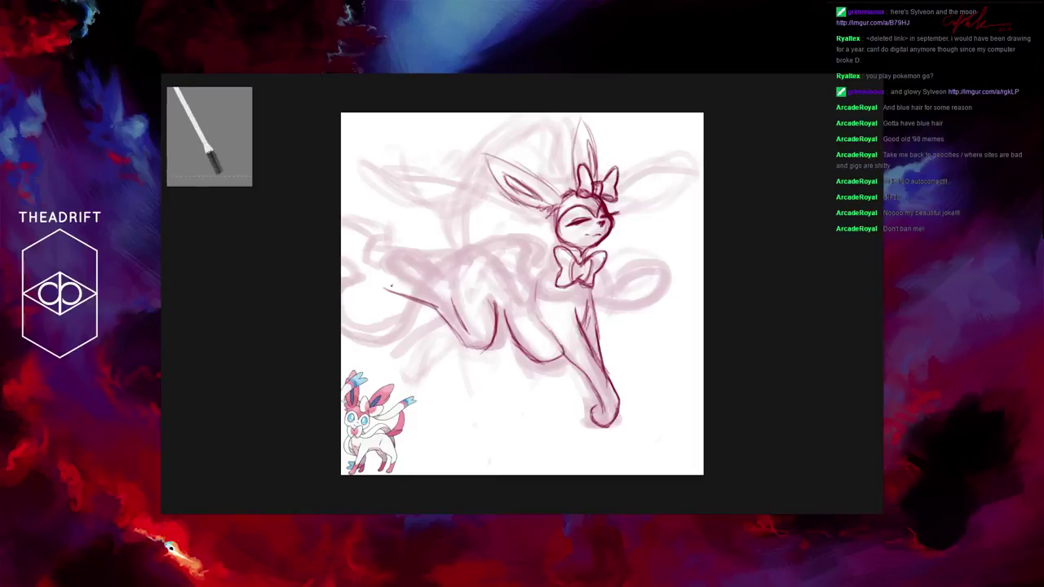
mouse_move(391, 286)
mouse_down()
mouse_move(422, 286)
mouse_move(401, 279)
mouse_up()
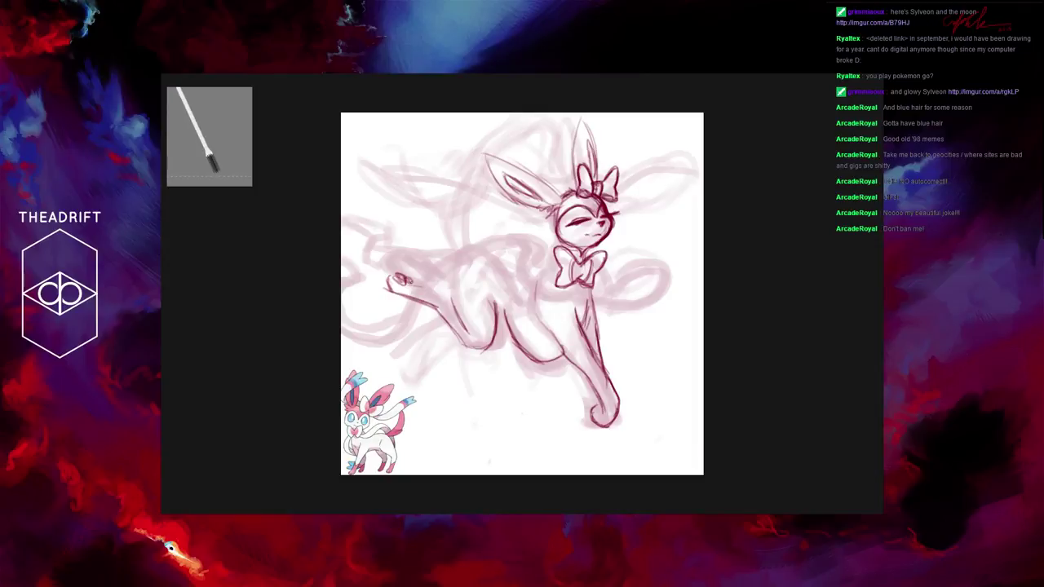
drag(409, 283, 448, 294)
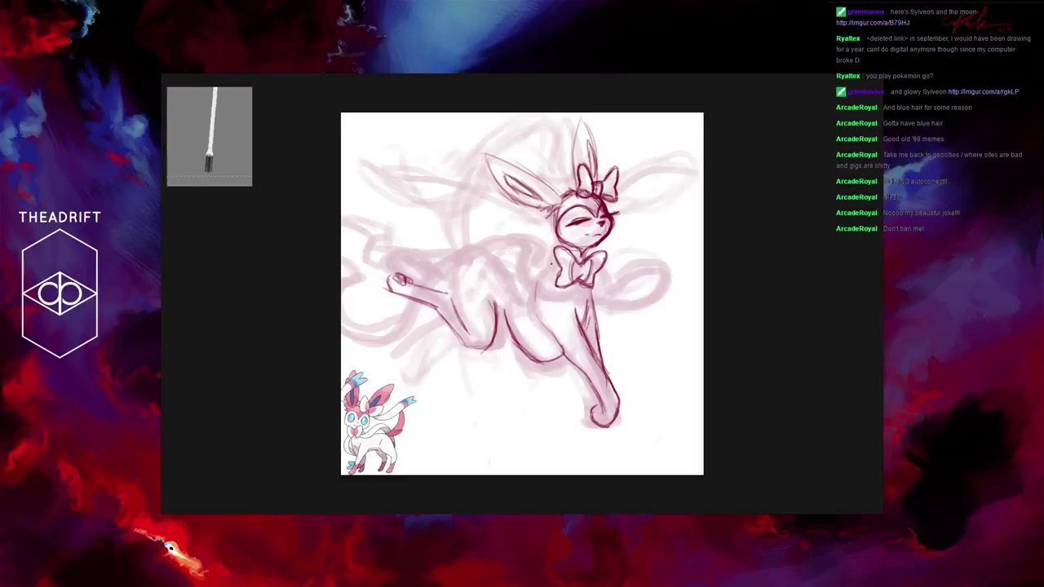
Step: Draw the back of the neck and the line of the back, continuing into the rounded haunch
drag(551, 264, 530, 303)
mouse_move(518, 262)
mouse_down()
mouse_move(540, 280)
mouse_move(494, 248)
mouse_up()
mouse_move(515, 264)
mouse_down()
mouse_move(467, 242)
mouse_move(494, 248)
mouse_move(454, 258)
mouse_move(472, 263)
mouse_move(485, 227)
mouse_move(487, 247)
mouse_move(467, 247)
mouse_move(451, 291)
mouse_up()
drag(464, 252, 451, 295)
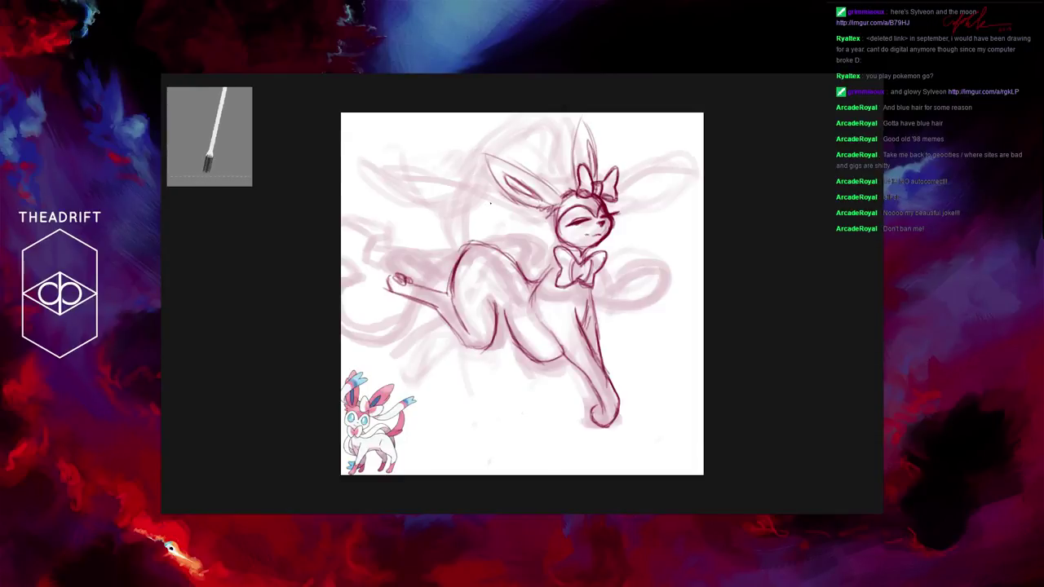
Step: Draw the inner edge of the raised tail down to the rump and reinforce the back line where they meet
drag(489, 178, 481, 205)
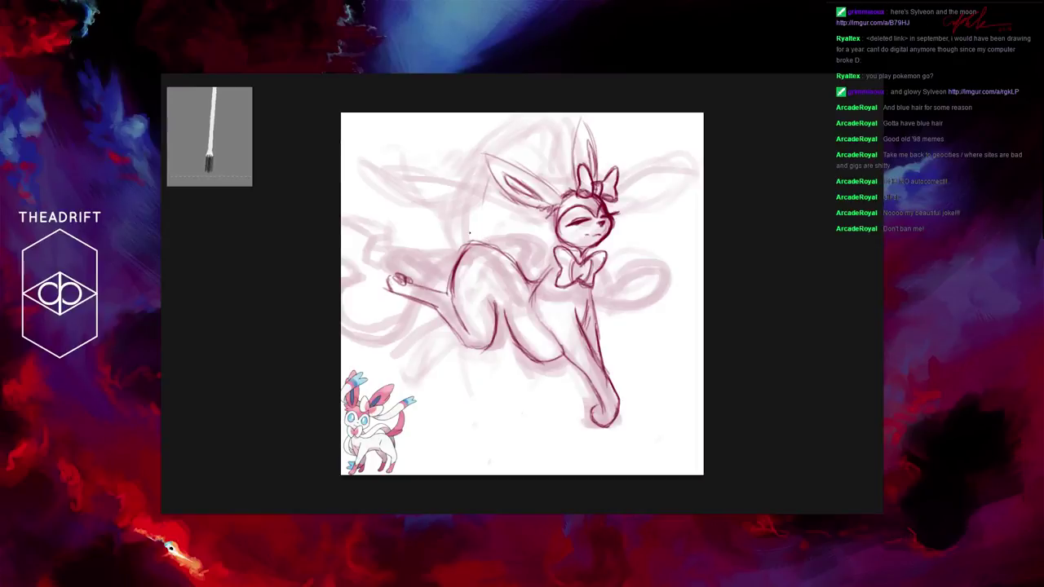
drag(473, 207, 469, 232)
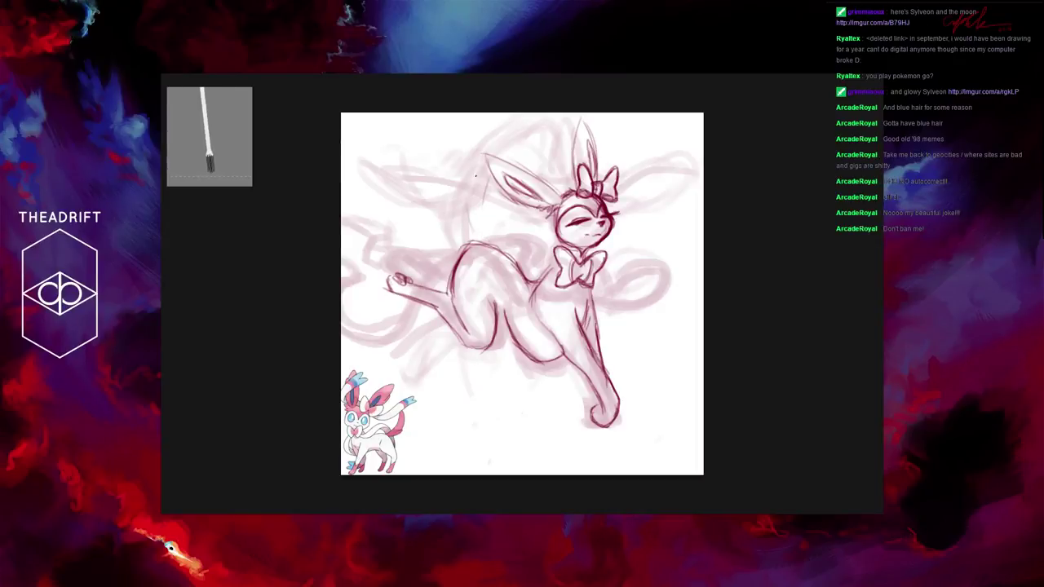
mouse_move(474, 183)
mouse_down()
mouse_move(470, 245)
mouse_move(471, 222)
mouse_up()
drag(473, 222, 471, 243)
drag(473, 183, 472, 228)
drag(475, 239, 476, 252)
mouse_move(482, 217)
mouse_down()
mouse_move(493, 253)
mouse_move(546, 287)
mouse_move(498, 243)
mouse_move(522, 279)
mouse_up()
drag(496, 246, 526, 283)
mouse_move(481, 242)
mouse_down()
mouse_move(502, 259)
mouse_move(483, 243)
mouse_up()
drag(475, 238, 491, 248)
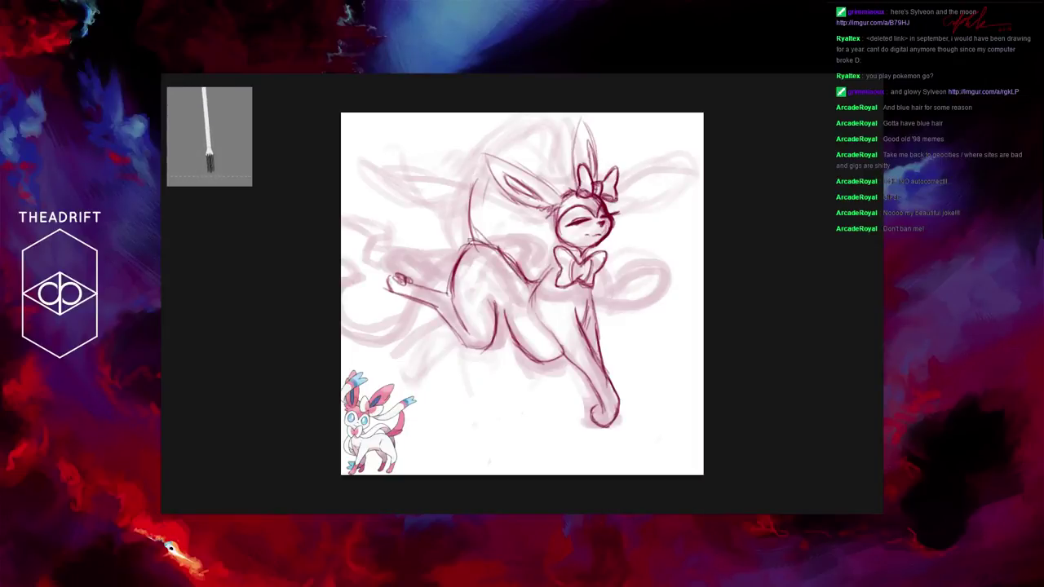
Step: Draw the tail's curved outer edge from its tip down to the rump with overlapping strokes
mouse_move(480, 158)
mouse_down()
mouse_move(449, 209)
mouse_move(459, 169)
mouse_move(469, 178)
mouse_move(455, 174)
mouse_move(443, 239)
mouse_up()
drag(451, 210, 446, 247)
mouse_move(445, 223)
mouse_down()
mouse_move(448, 188)
mouse_move(484, 151)
mouse_move(466, 194)
mouse_up()
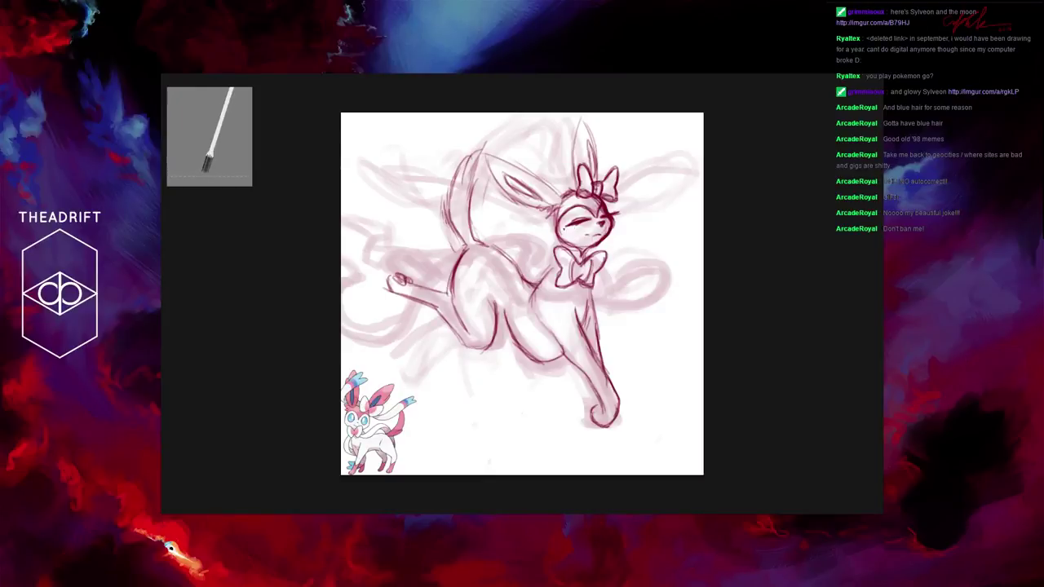
Step: Darken the neck and foreleg contours and add a small curved shape between the hind thigh and the belly
mouse_move(547, 267)
mouse_down()
mouse_move(529, 289)
mouse_move(538, 287)
mouse_up()
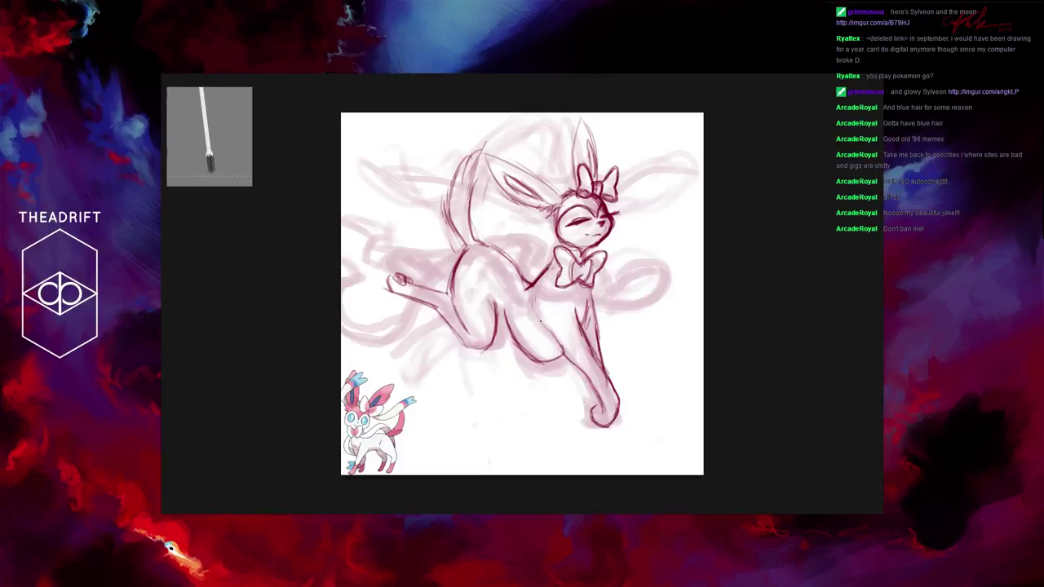
drag(539, 321, 567, 355)
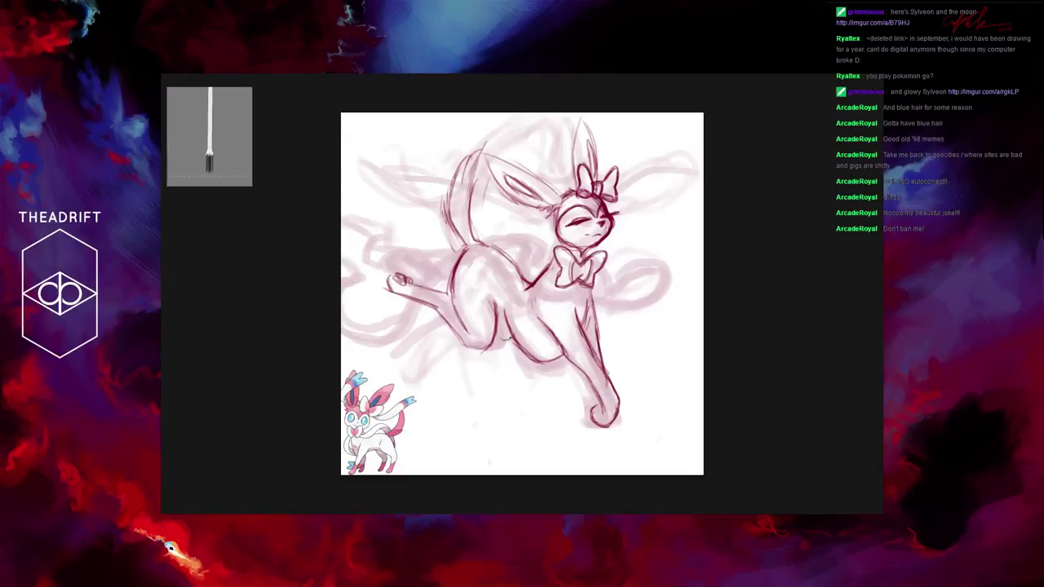
mouse_move(510, 341)
mouse_down()
mouse_move(497, 329)
mouse_move(506, 319)
mouse_up()
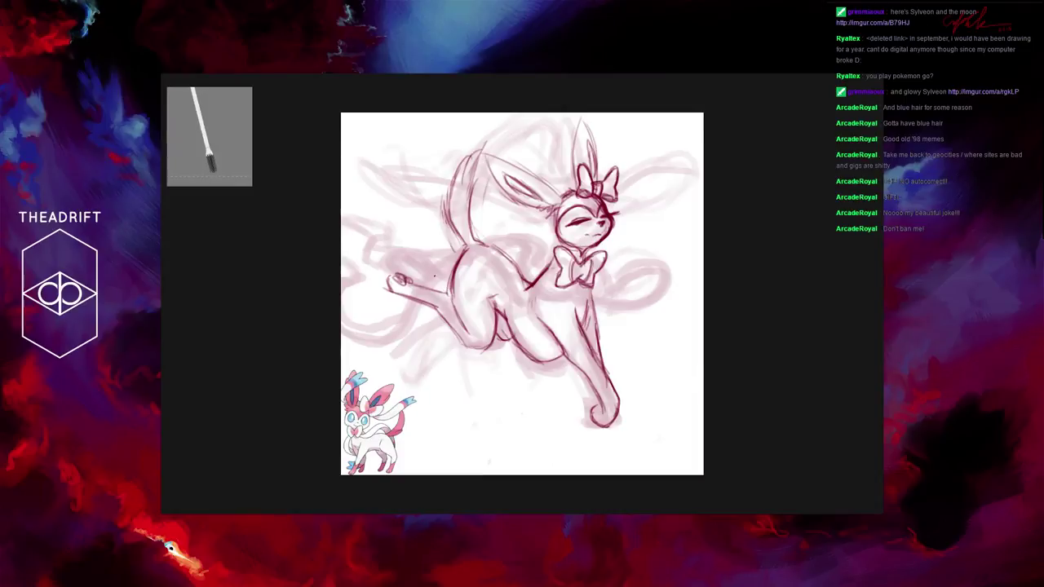
Step: Draw the far hind paw with toes and a curl inside the front paw, checking the linework with the rough sketch hidden
drag(431, 264, 444, 276)
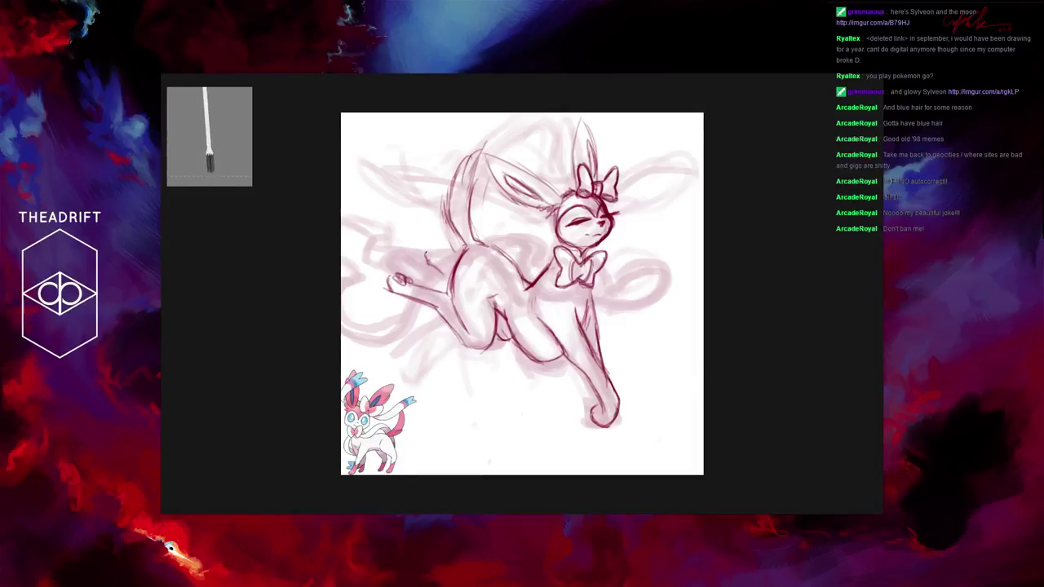
mouse_move(427, 257)
mouse_down()
mouse_move(431, 244)
mouse_move(441, 250)
mouse_move(440, 282)
mouse_move(424, 252)
mouse_move(443, 262)
mouse_up()
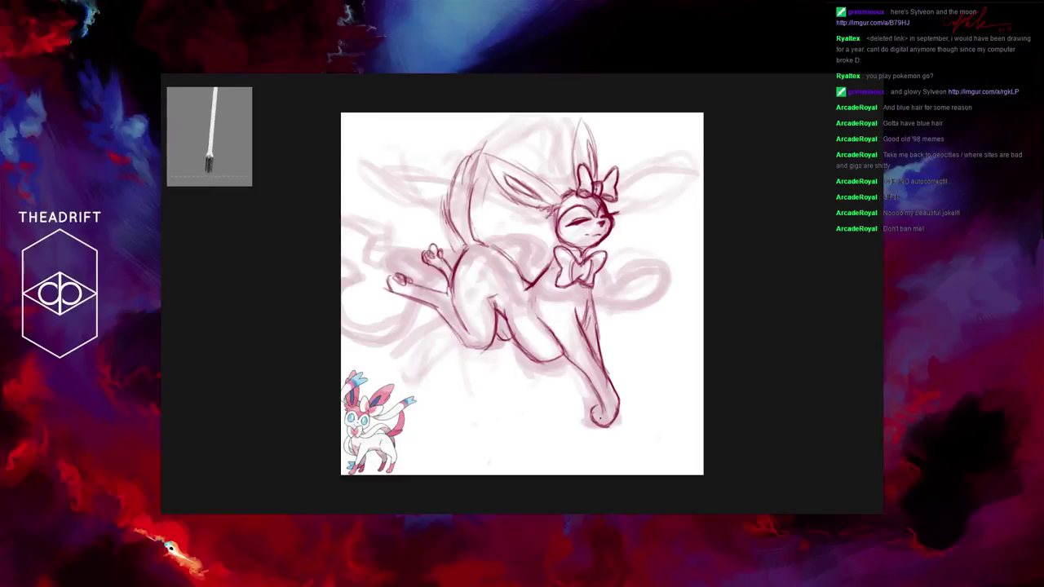
drag(593, 410, 609, 425)
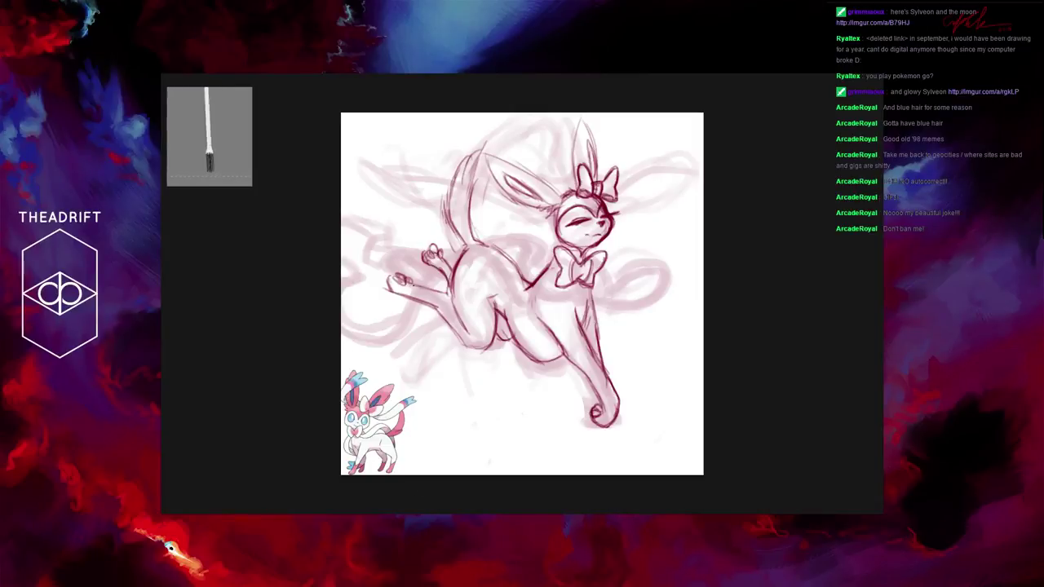
click(925, 397)
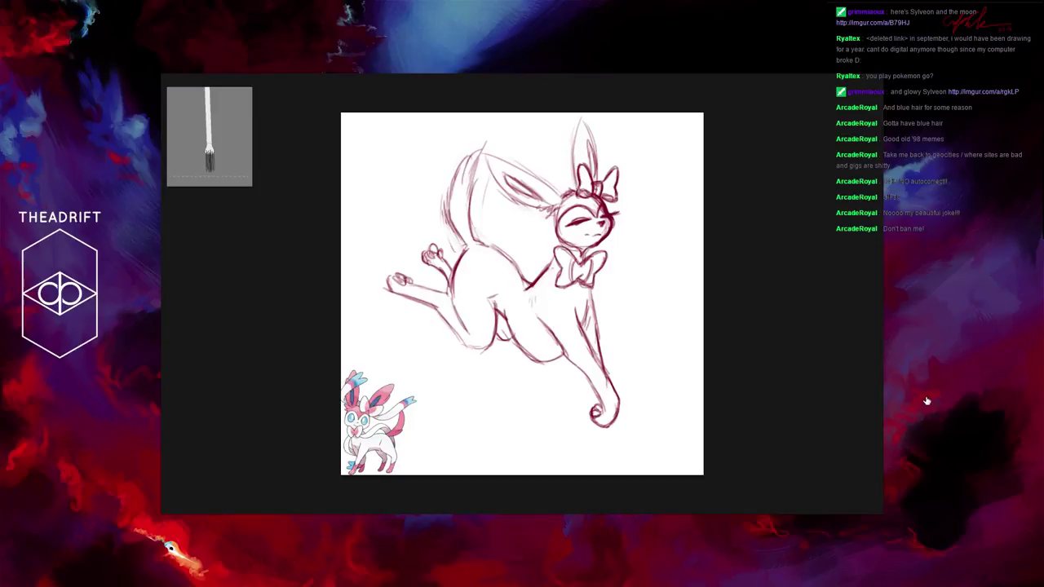
click(925, 398)
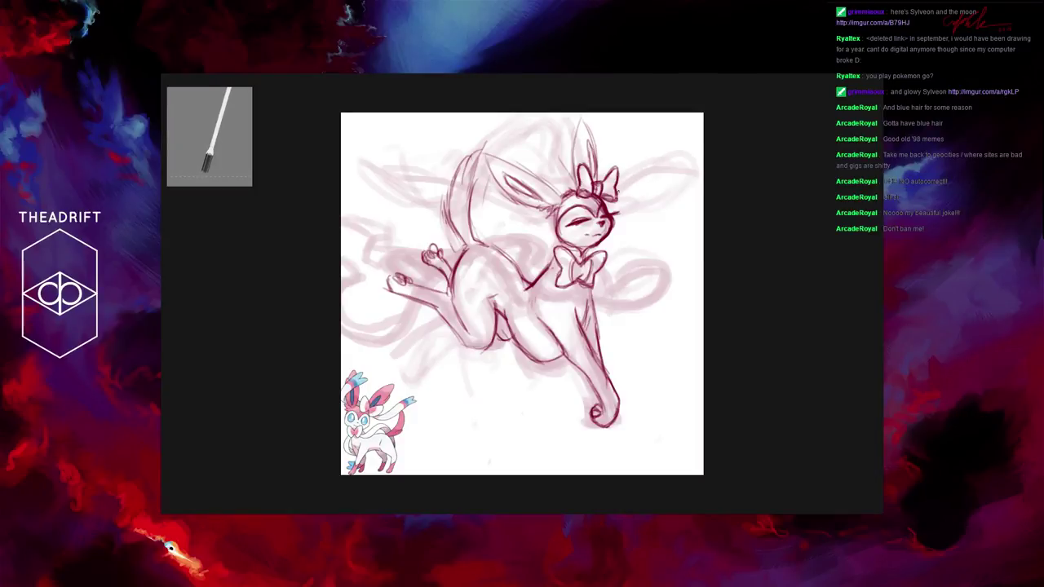
Step: Draw long ribbons with a broader brush, one flowing ahead of the face and one trailing behind the tail to the canvas edge
mouse_move(615, 191)
mouse_down()
mouse_move(661, 168)
mouse_move(688, 172)
mouse_move(664, 199)
mouse_move(642, 204)
mouse_move(622, 200)
mouse_move(641, 177)
mouse_move(687, 175)
mouse_up()
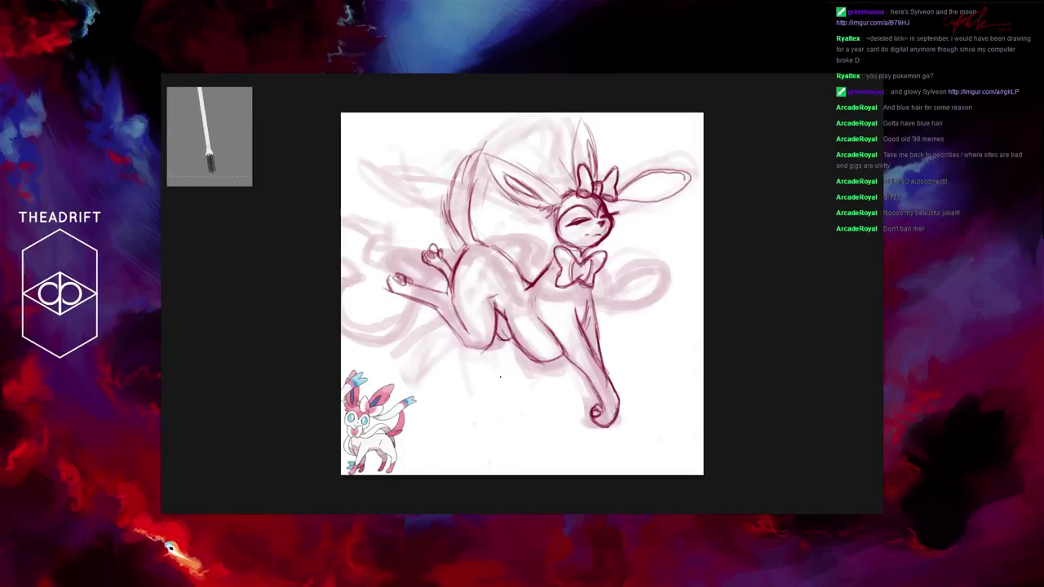
key(ctrl+z)
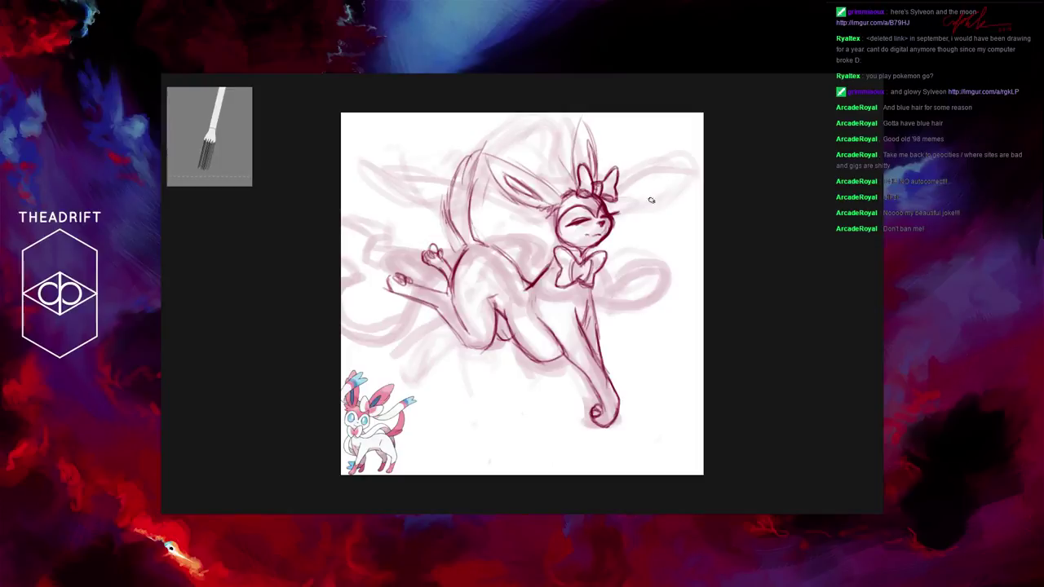
mouse_move(677, 193)
mouse_down()
mouse_move(659, 199)
mouse_move(648, 231)
mouse_move(613, 220)
mouse_up()
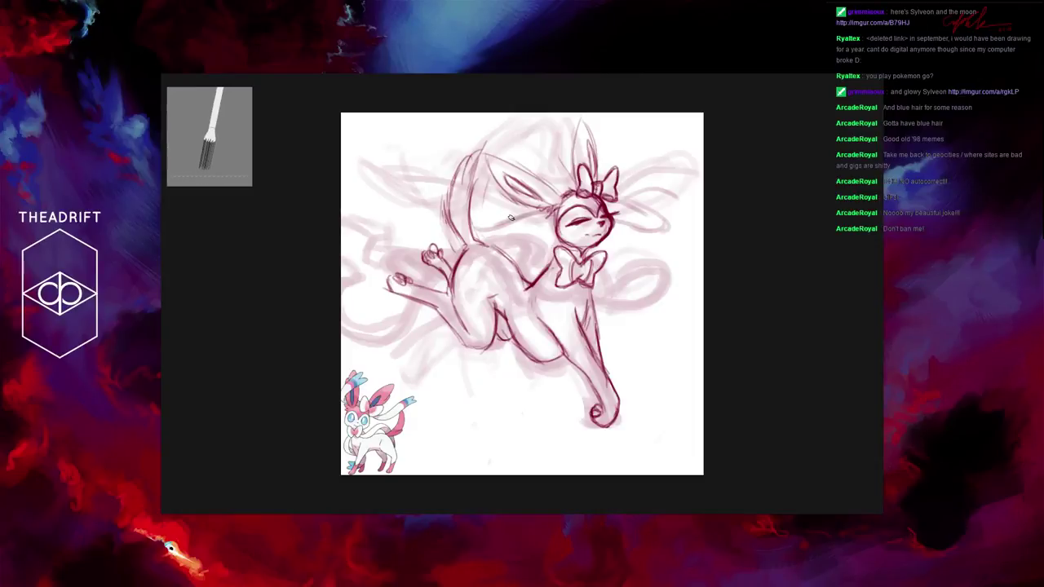
mouse_move(443, 218)
mouse_down()
mouse_move(337, 169)
mouse_move(458, 226)
mouse_move(537, 223)
mouse_move(558, 209)
mouse_up()
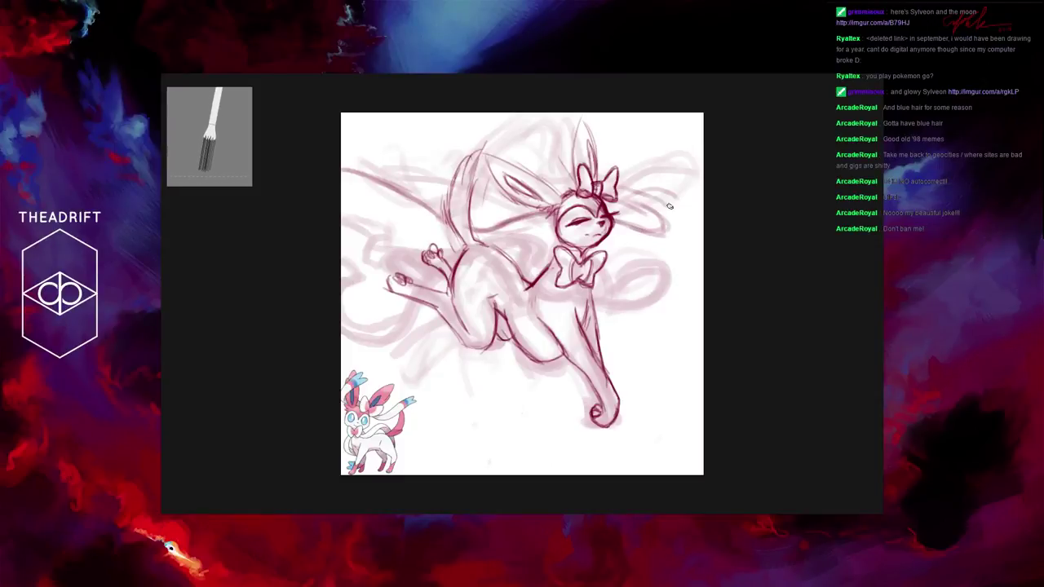
mouse_move(673, 210)
mouse_down()
mouse_move(670, 235)
mouse_move(610, 196)
mouse_move(608, 208)
mouse_up()
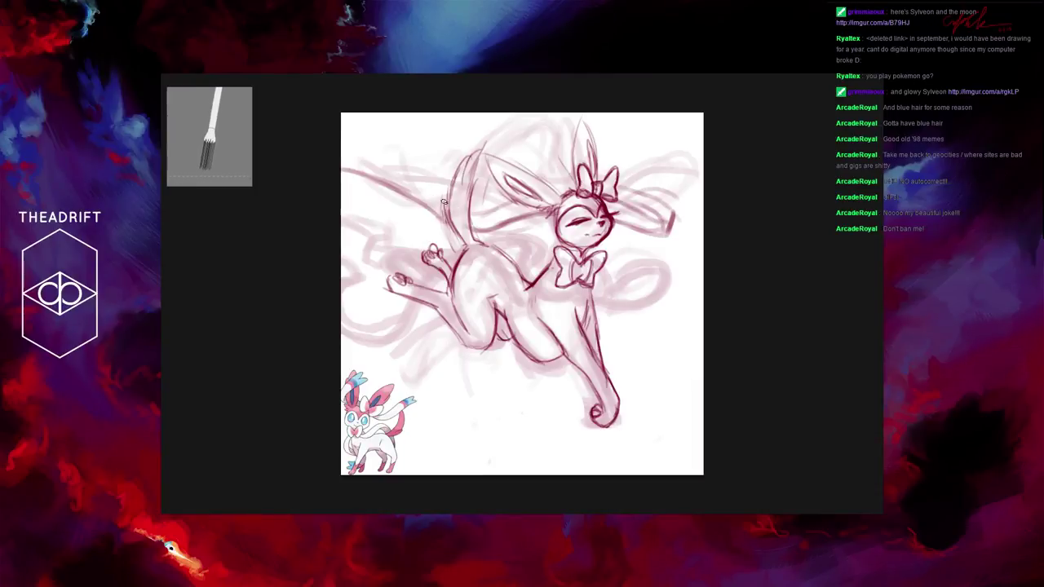
mouse_move(443, 201)
mouse_down()
mouse_move(368, 159)
mouse_move(350, 168)
mouse_move(362, 167)
mouse_up()
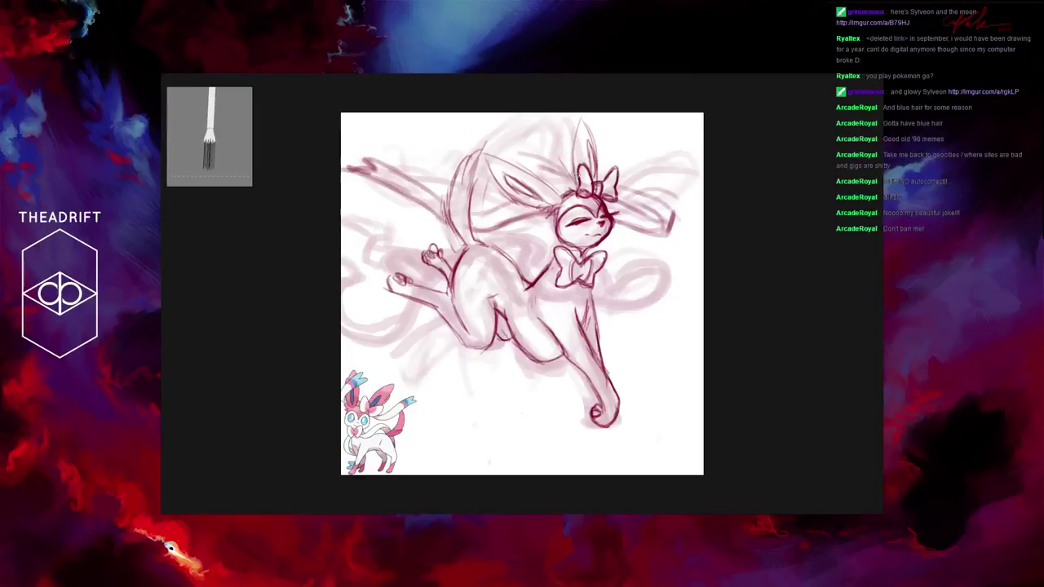
drag(579, 173, 565, 186)
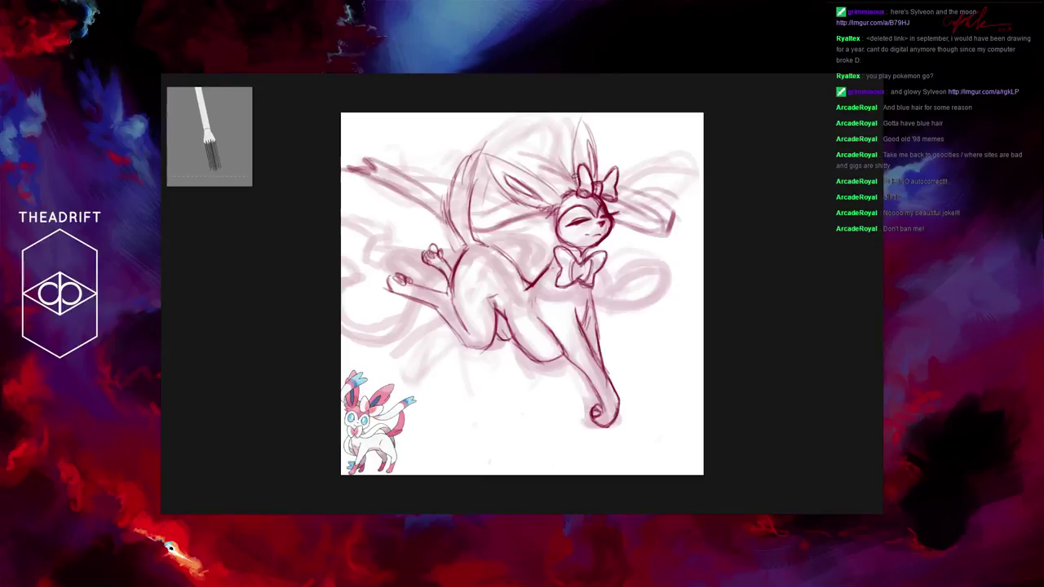
mouse_move(574, 176)
mouse_down()
mouse_move(496, 132)
mouse_move(544, 159)
mouse_move(465, 137)
mouse_up()
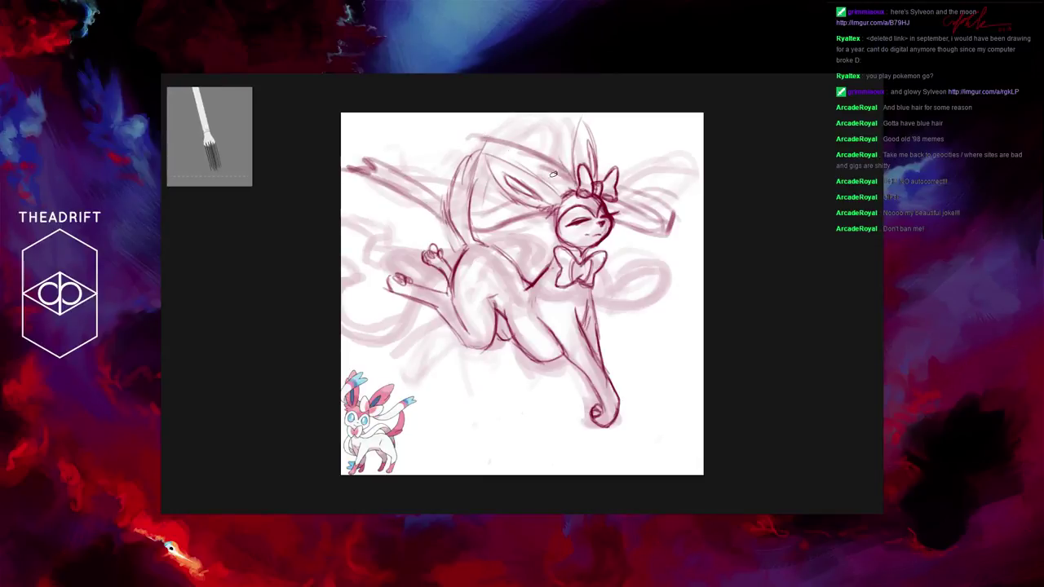
mouse_move(571, 181)
mouse_down()
mouse_move(474, 146)
mouse_move(443, 148)
mouse_up()
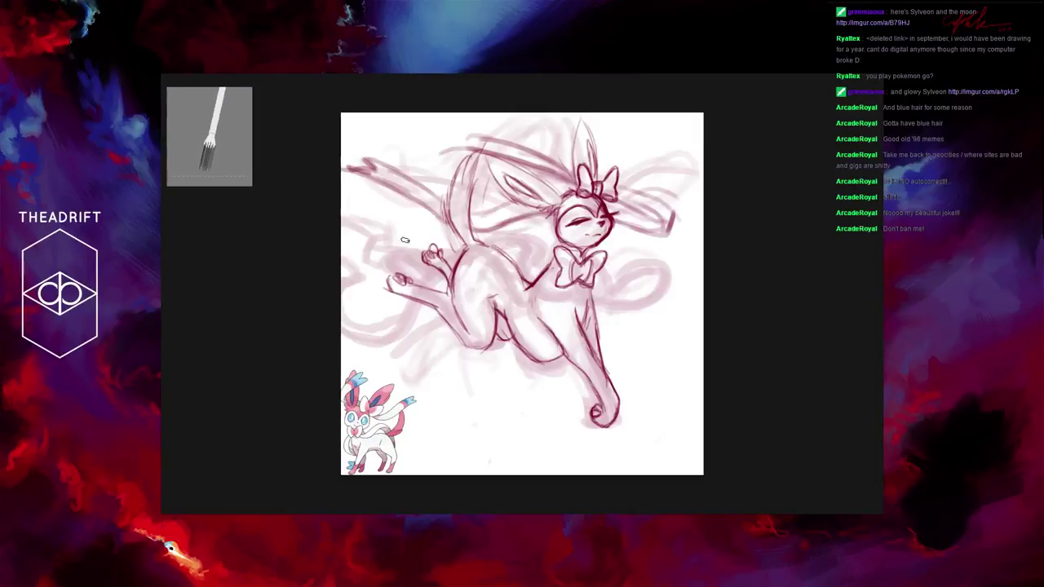
key(ctrl+alt+z)
key(ctrl+alt+z)
key(ctrl+alt+z)
key(ctrl+alt+z)
key(ctrl+alt+z)
key(ctrl+alt+z)
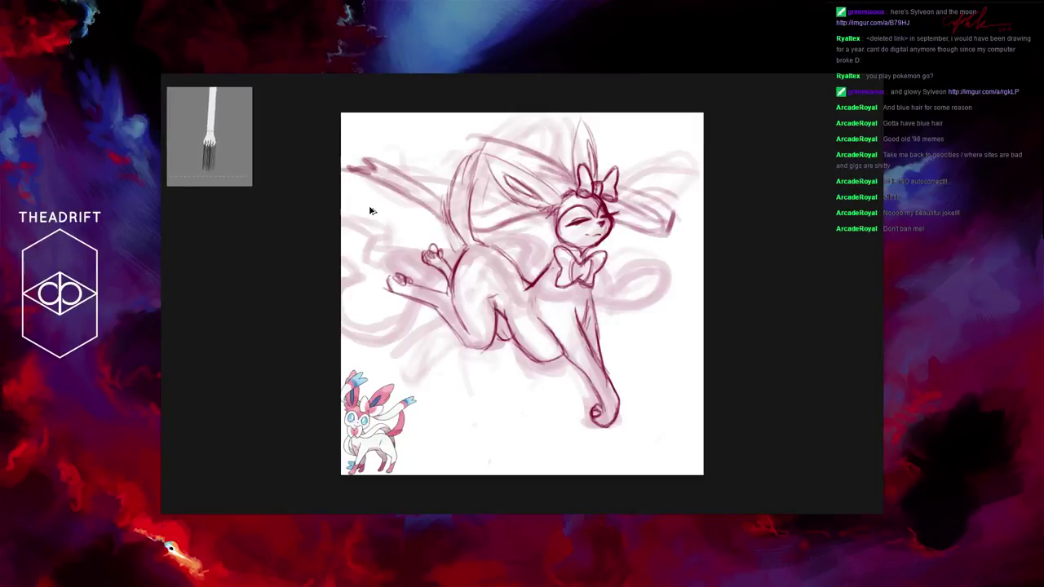
key(ctrl+z)
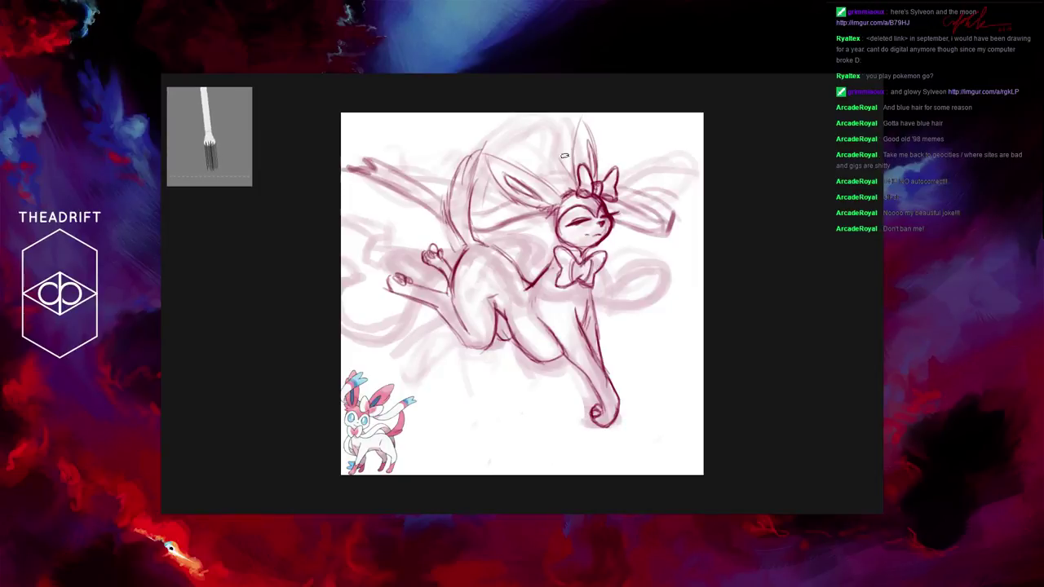
Step: Draw a ribbon rising from the head bow to the canvas's upper edge, curling above the tail and trailing off behind it
mouse_move(577, 176)
mouse_down()
mouse_move(552, 131)
mouse_move(538, 140)
mouse_move(550, 127)
mouse_move(528, 112)
mouse_up()
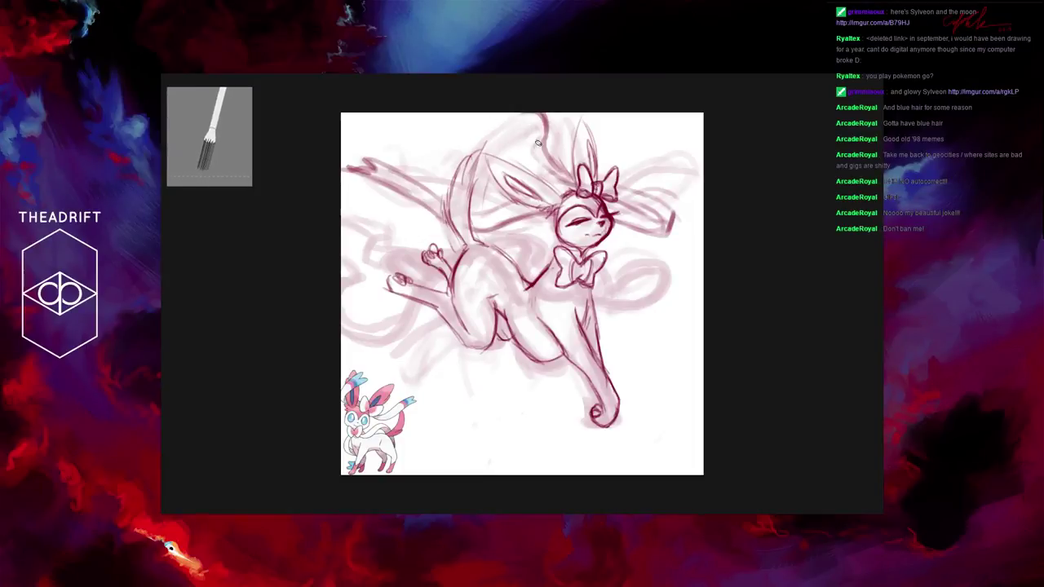
drag(540, 140, 513, 129)
mouse_move(540, 136)
mouse_down()
mouse_move(509, 130)
mouse_move(519, 120)
mouse_move(461, 142)
mouse_up()
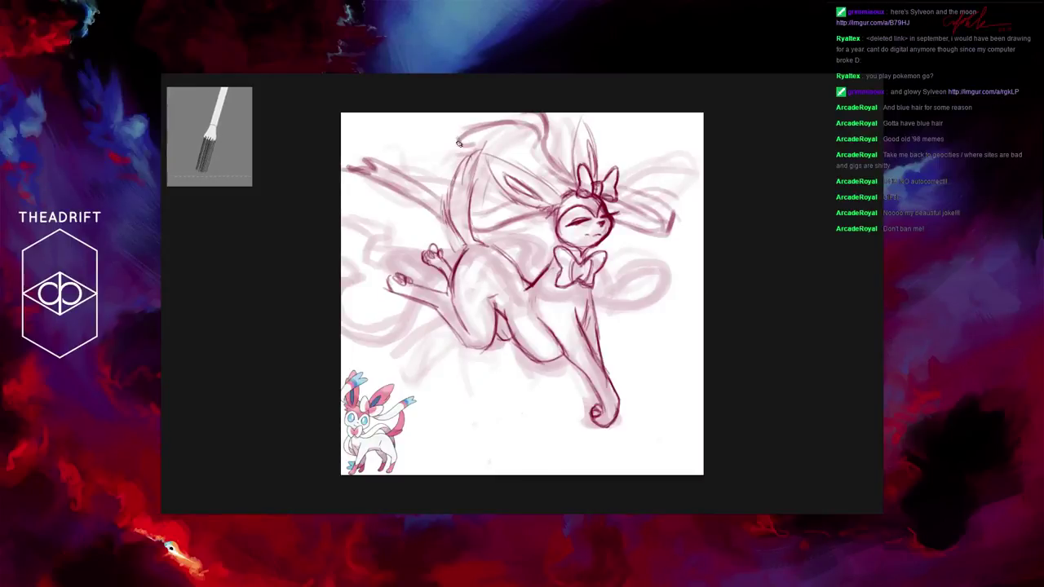
mouse_move(459, 144)
mouse_down()
mouse_move(404, 147)
mouse_move(446, 147)
mouse_move(422, 151)
mouse_move(367, 117)
mouse_move(437, 135)
mouse_up()
mouse_move(476, 114)
mouse_down()
mouse_move(434, 135)
mouse_move(452, 136)
mouse_move(420, 133)
mouse_move(440, 139)
mouse_move(397, 108)
mouse_move(412, 122)
mouse_move(392, 109)
mouse_move(375, 117)
mouse_move(399, 135)
mouse_up()
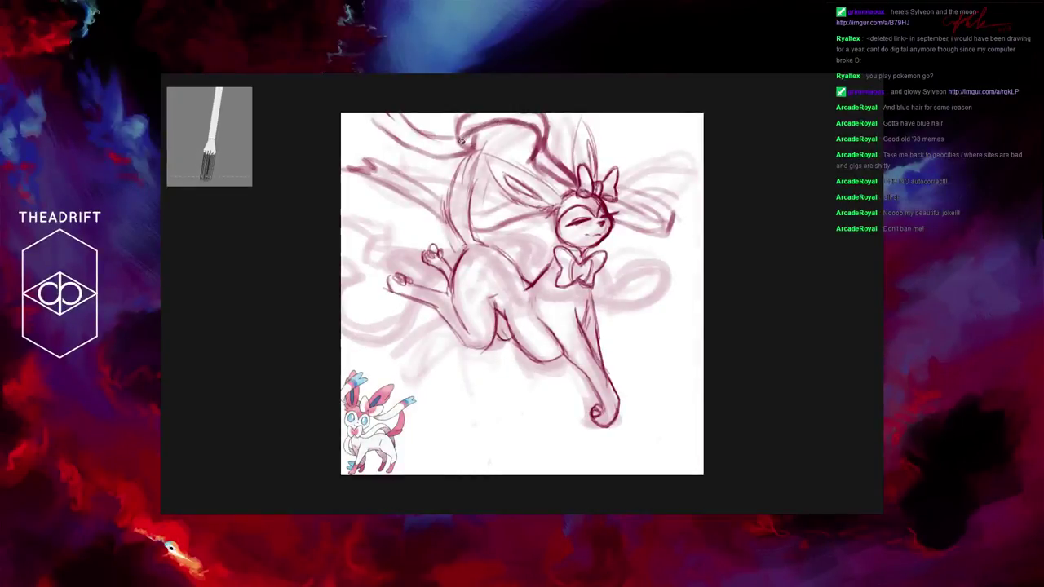
drag(460, 140, 474, 151)
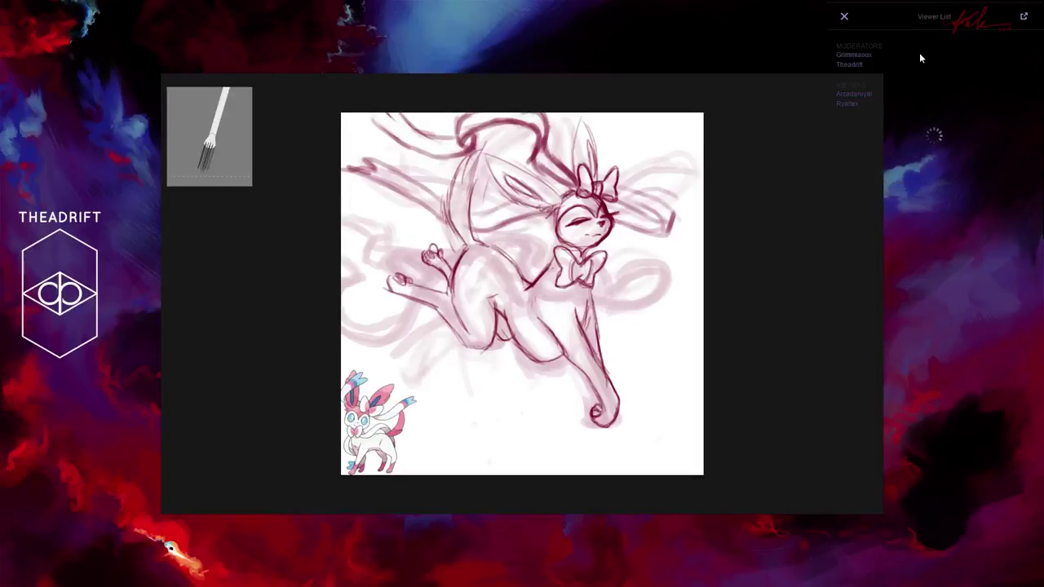
click(844, 16)
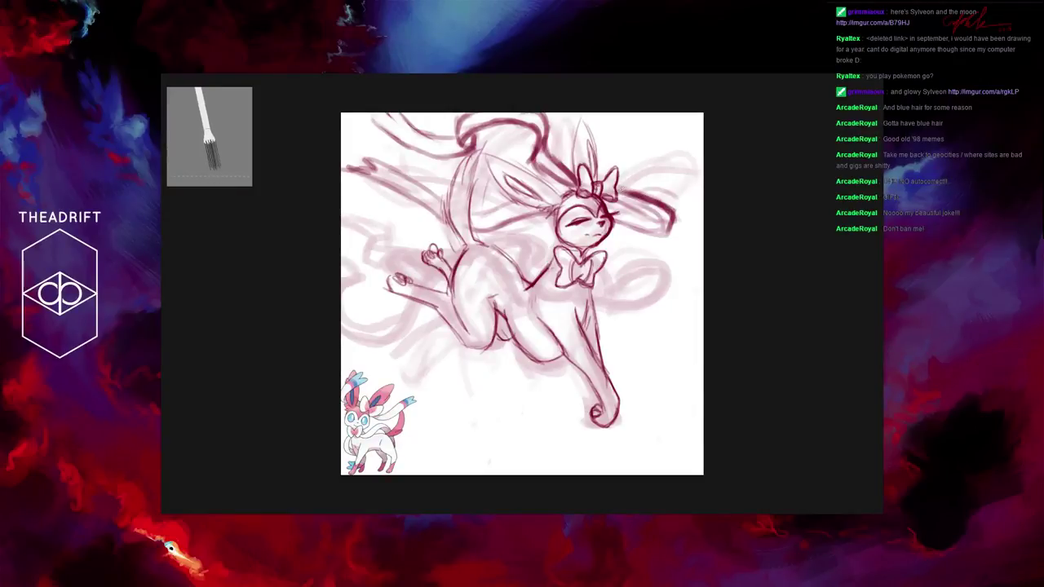
Step: Thicken and darken the folded end of the ribbon flowing ahead of the face with overlapping strokes
drag(662, 224, 635, 202)
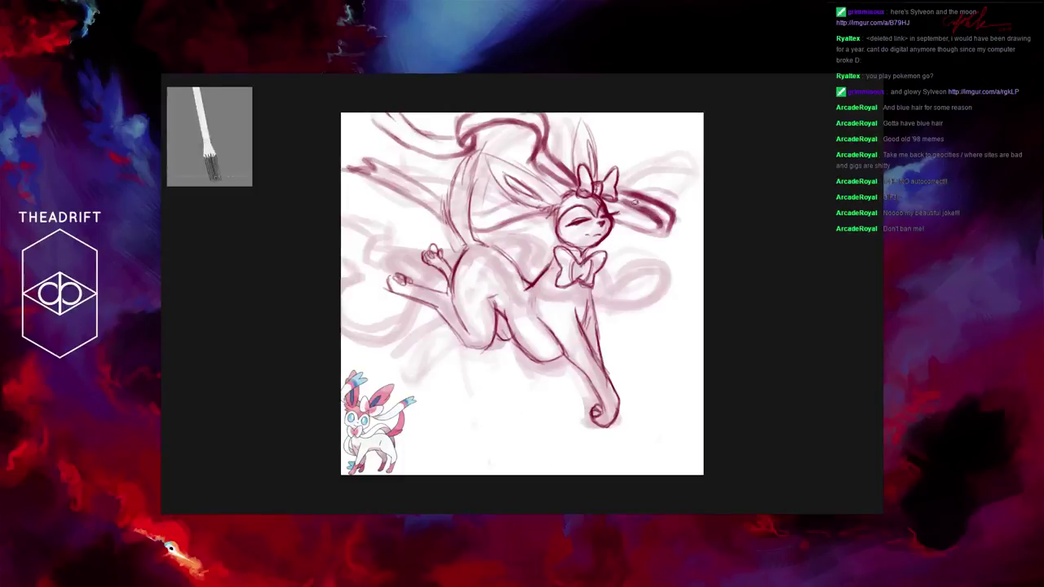
drag(635, 201, 644, 212)
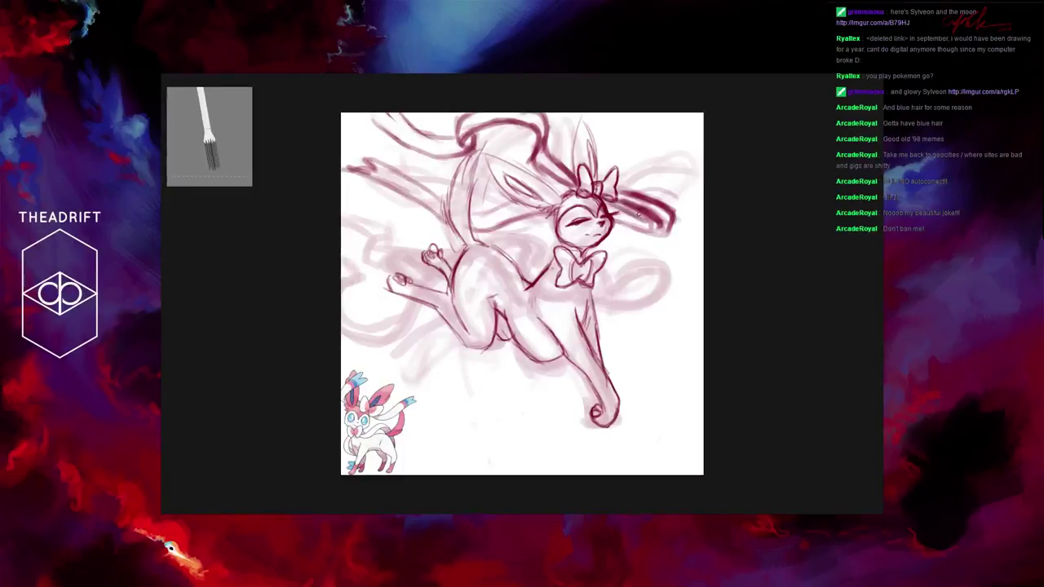
drag(645, 211, 616, 214)
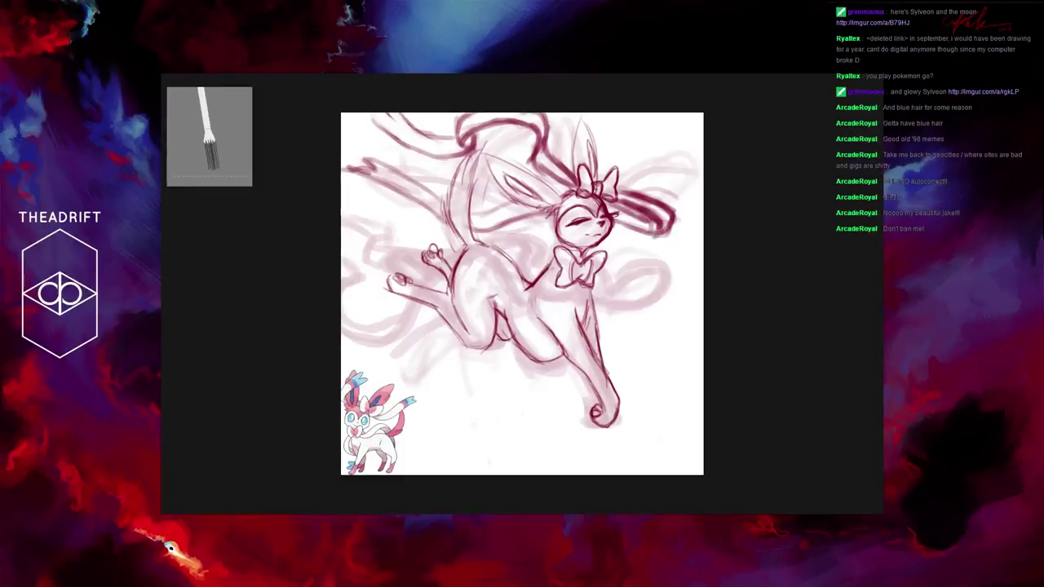
drag(616, 215, 649, 230)
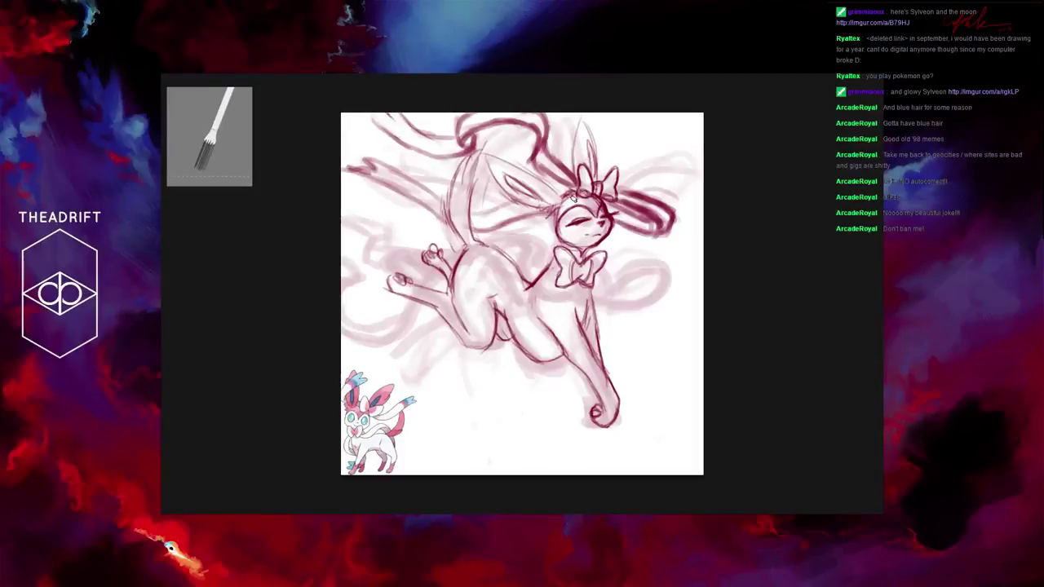
Step: Draw a ribbon section between the head and the tail, and darken the ribbon trailing behind the tail
drag(519, 210, 477, 215)
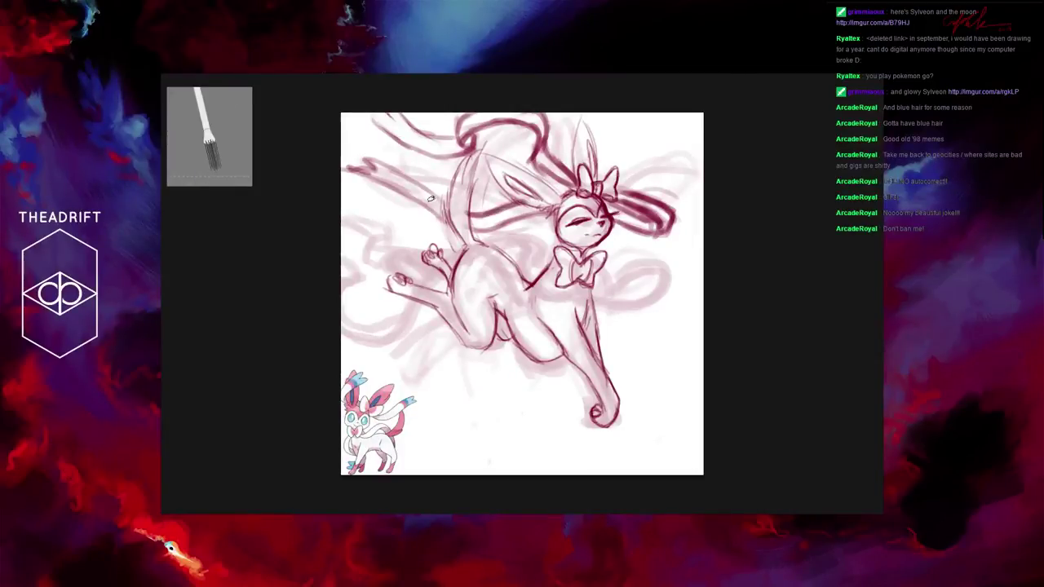
drag(447, 211, 424, 187)
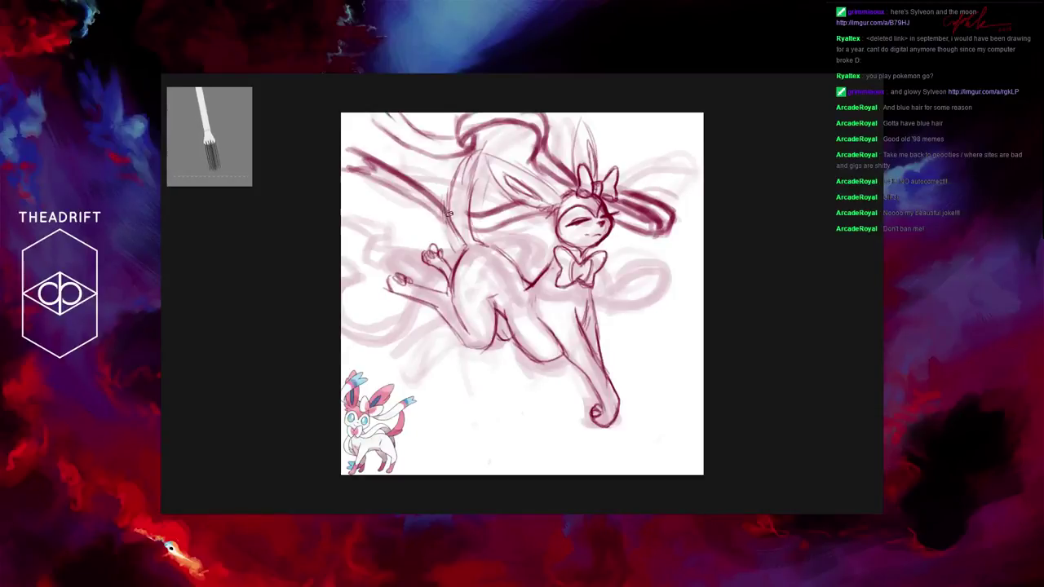
drag(447, 213, 393, 201)
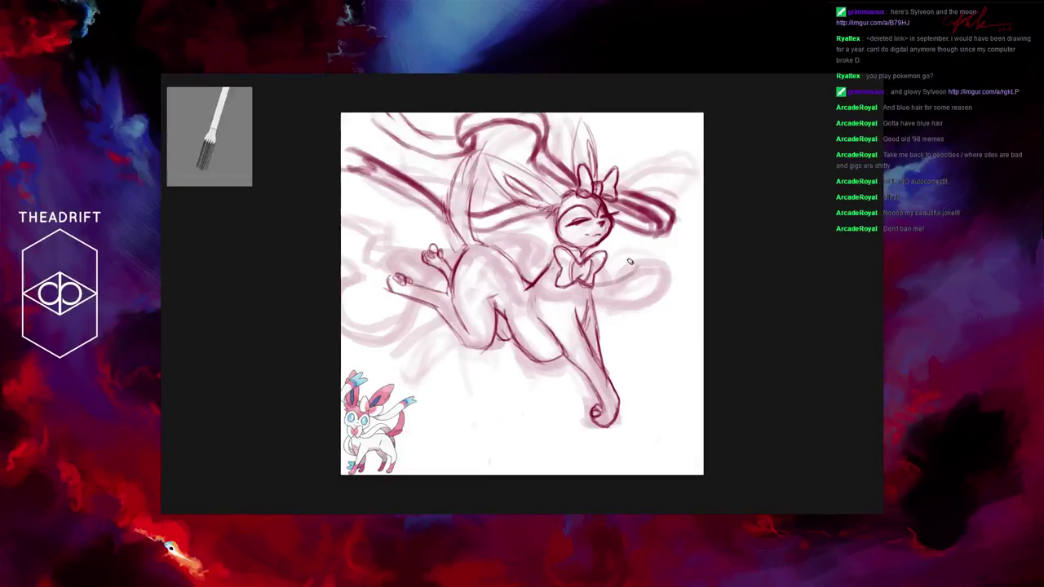
Step: Draw a curling ribbon from the chest bow up to the folded ribbon ahead of the face, with inner fold lines
drag(610, 279, 657, 247)
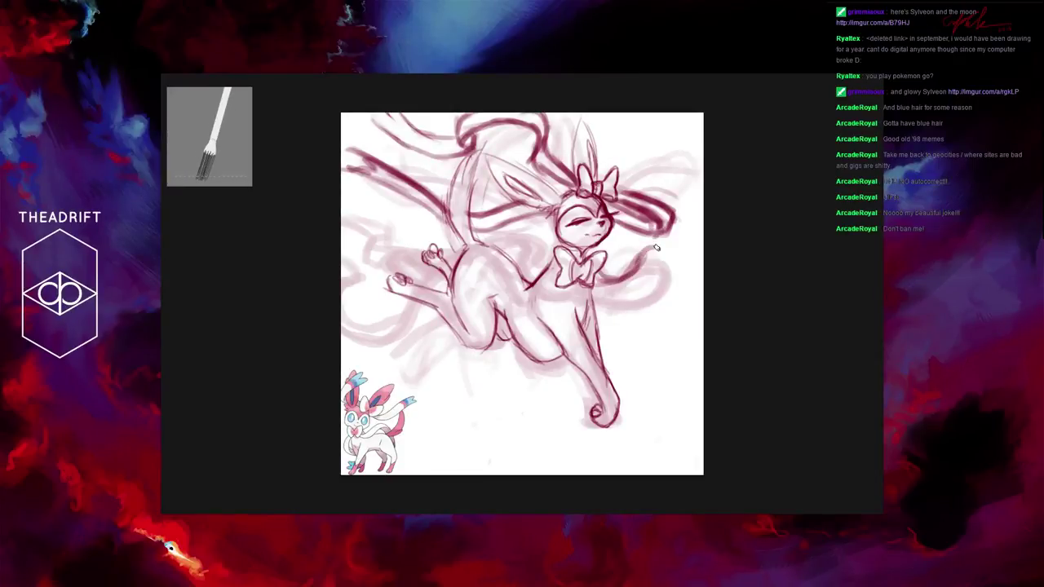
drag(657, 247, 623, 275)
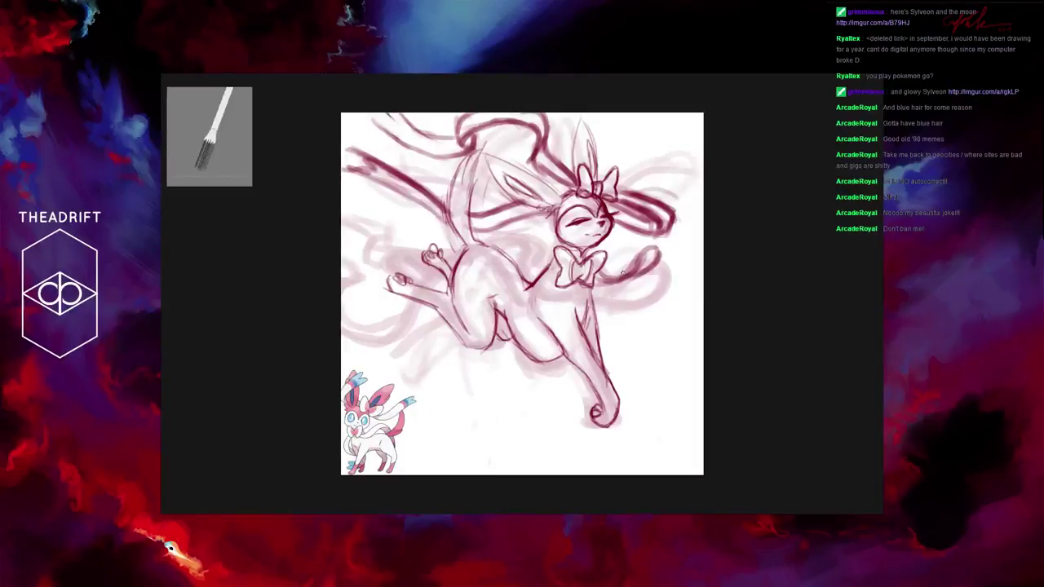
drag(664, 249, 626, 240)
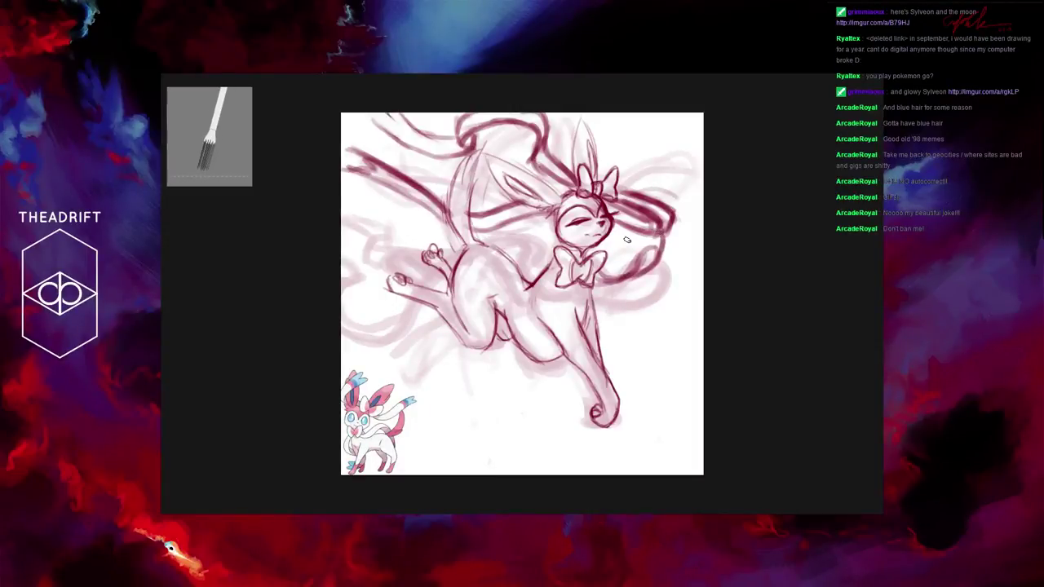
drag(626, 240, 600, 263)
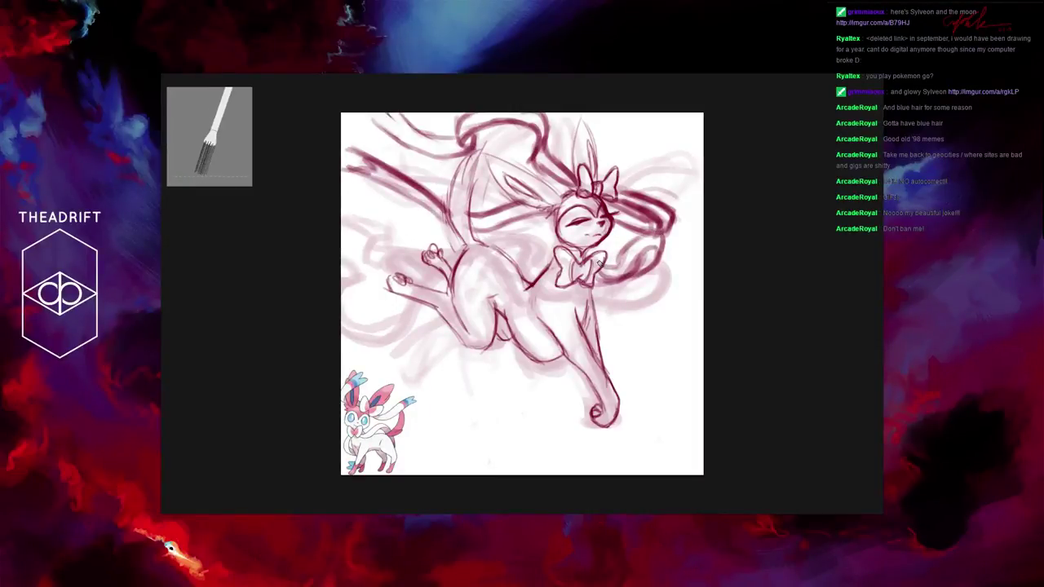
drag(600, 262, 651, 258)
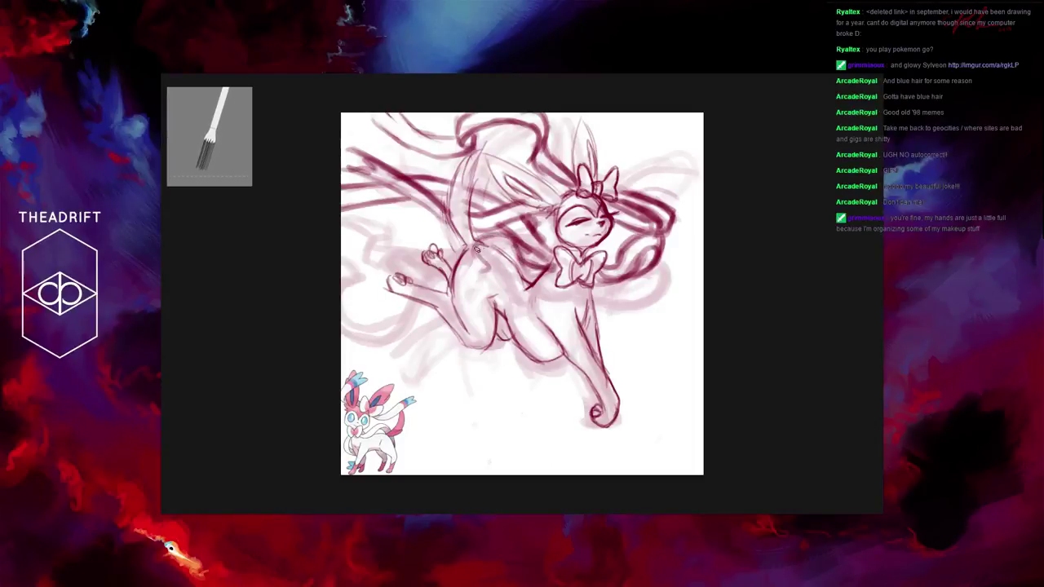
Step: Rework the ribbons behind the tail, extending the upper one to the canvas edge and erasing overlapping strokes
drag(486, 248, 477, 250)
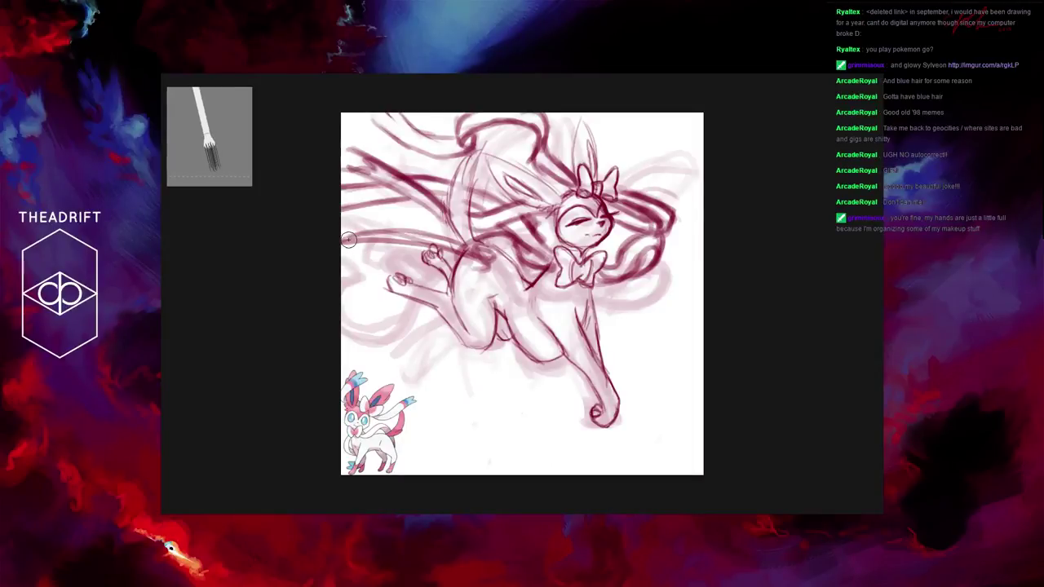
mouse_move(471, 256)
mouse_down()
mouse_move(485, 233)
mouse_move(530, 266)
mouse_move(500, 254)
mouse_up()
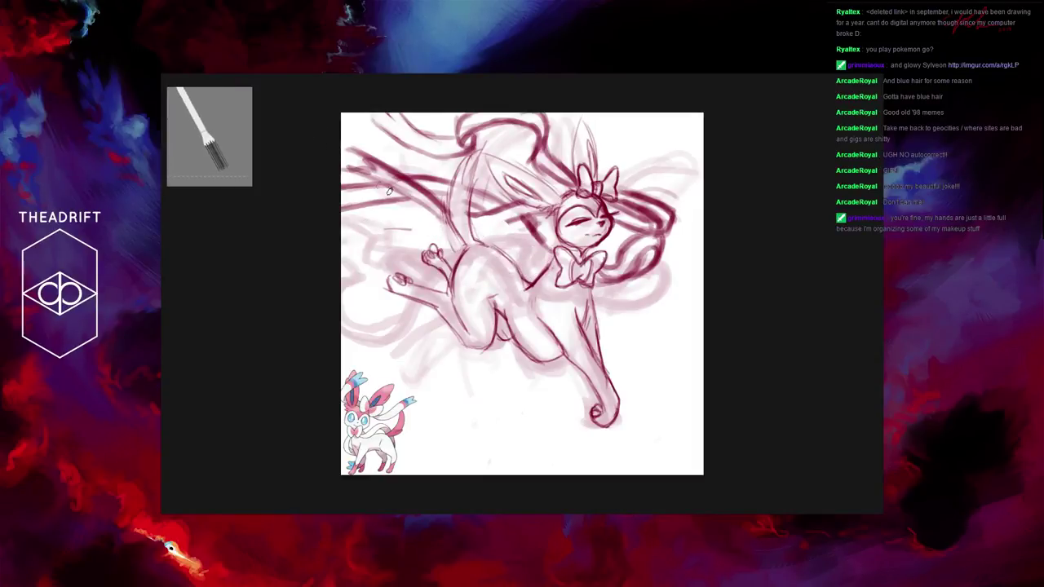
mouse_move(483, 217)
mouse_down()
mouse_move(506, 217)
mouse_move(445, 222)
mouse_move(367, 174)
mouse_move(377, 173)
mouse_up()
mouse_move(338, 160)
mouse_down()
mouse_move(341, 148)
mouse_move(362, 158)
mouse_move(344, 153)
mouse_up()
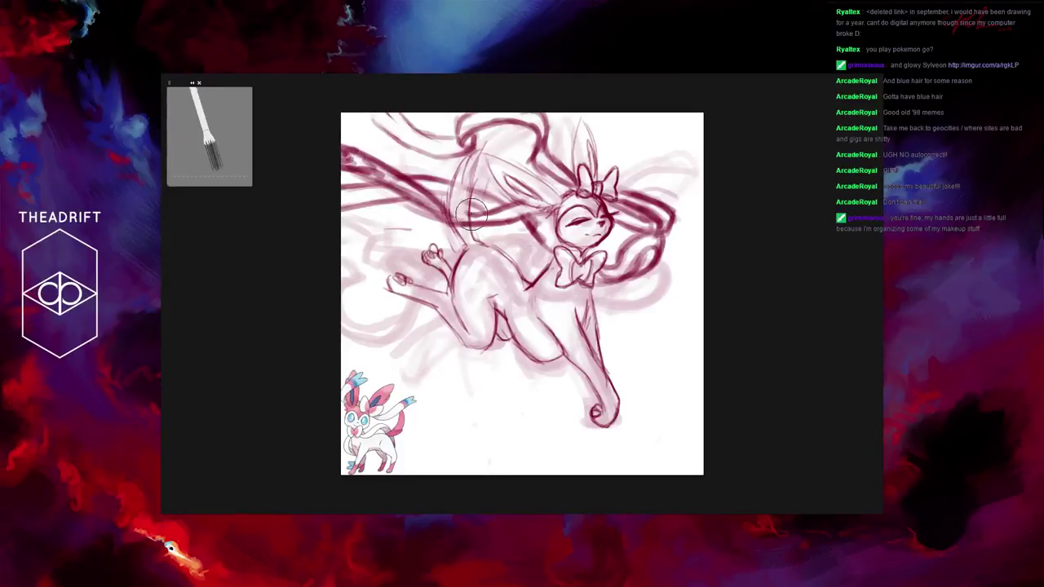
key(e)
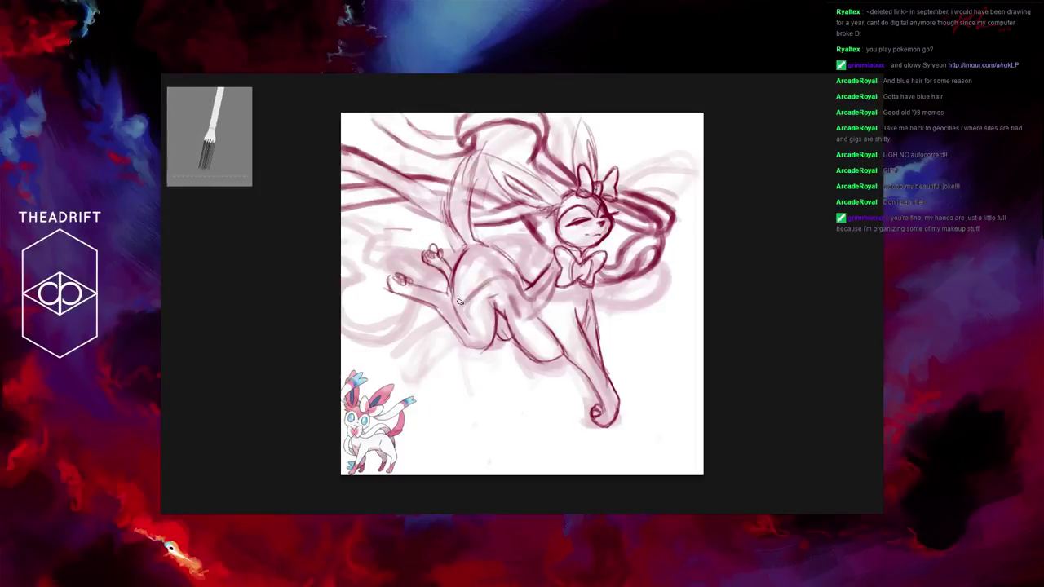
Step: Draw a long ribbon from the chest bow across the flank and thigh, sweeping below the hind legs to the canvas edge
mouse_move(469, 291)
mouse_down()
mouse_move(436, 330)
mouse_move(371, 335)
mouse_move(350, 312)
mouse_move(457, 318)
mouse_move(341, 299)
mouse_move(415, 326)
mouse_up()
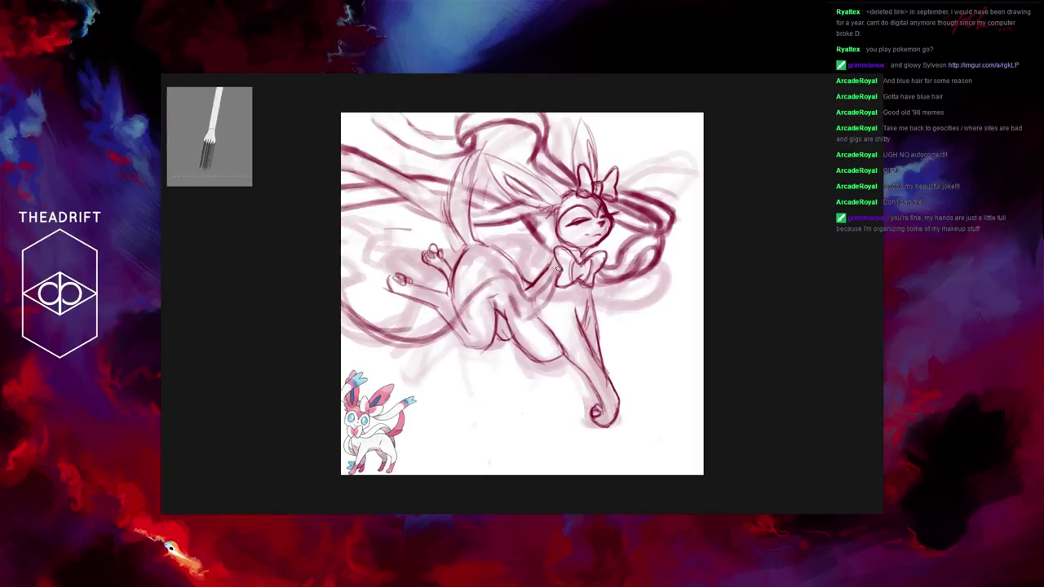
mouse_move(518, 279)
mouse_down()
mouse_move(514, 309)
mouse_move(554, 277)
mouse_move(535, 303)
mouse_up()
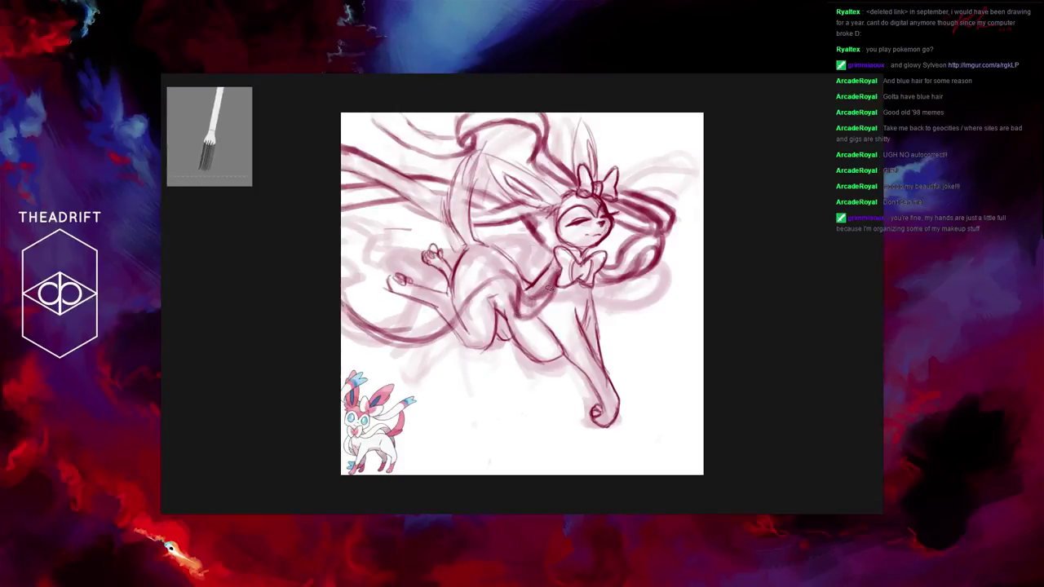
mouse_move(549, 290)
mouse_down()
mouse_move(516, 315)
mouse_move(490, 286)
mouse_move(479, 315)
mouse_move(448, 309)
mouse_move(505, 296)
mouse_move(414, 352)
mouse_up()
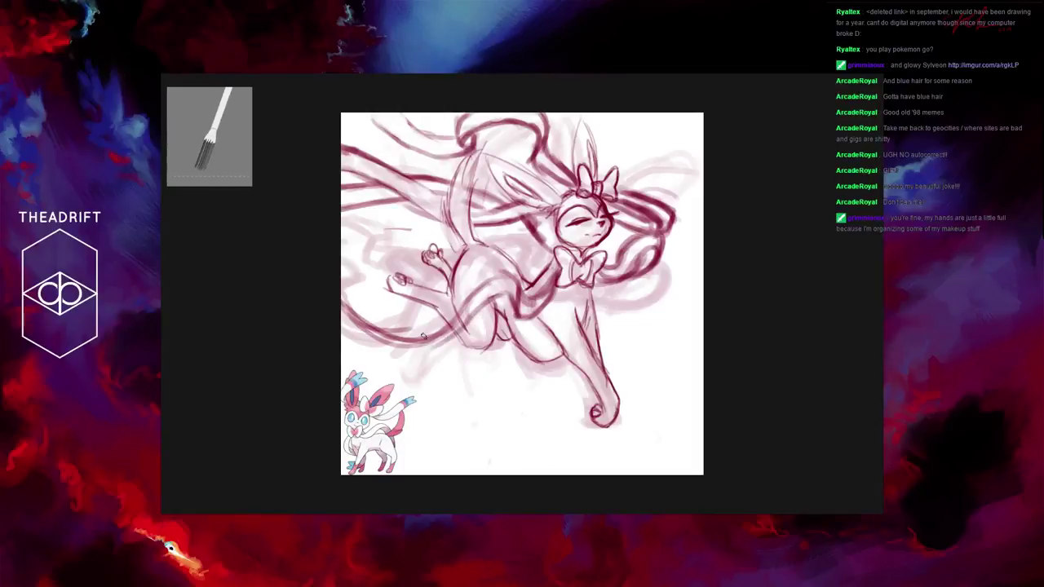
mouse_move(469, 322)
mouse_down()
mouse_move(392, 362)
mouse_move(366, 362)
mouse_move(334, 344)
mouse_move(377, 352)
mouse_move(343, 335)
mouse_up()
mouse_move(412, 351)
mouse_down()
mouse_move(334, 328)
mouse_move(431, 352)
mouse_up()
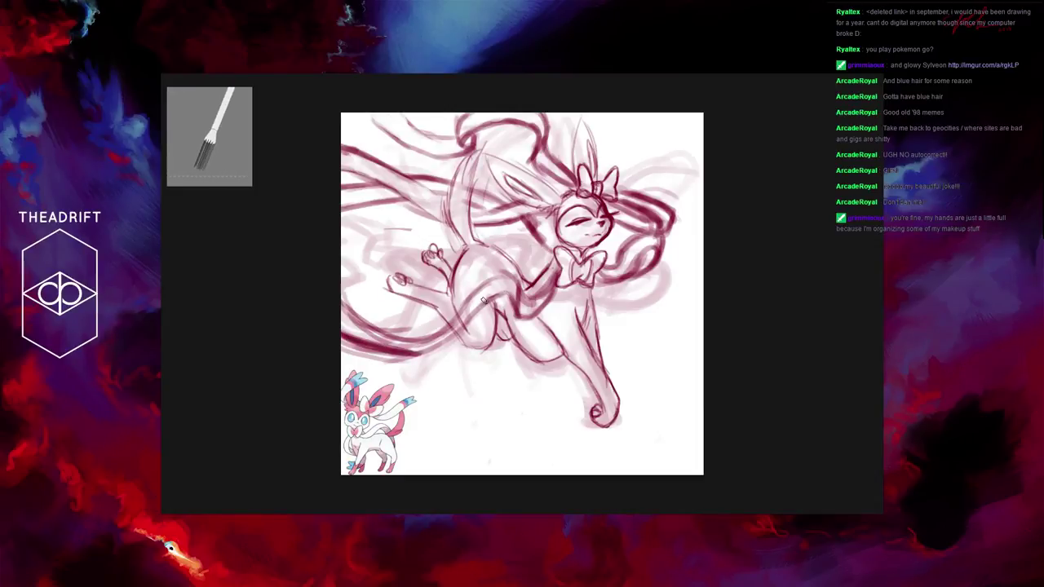
Step: Thicken and darken both edges of the lower ribbon along its sweep from the flank to the canvas edge
mouse_move(501, 293)
mouse_down()
mouse_move(430, 349)
mouse_move(446, 338)
mouse_move(388, 358)
mouse_up()
drag(446, 343, 363, 344)
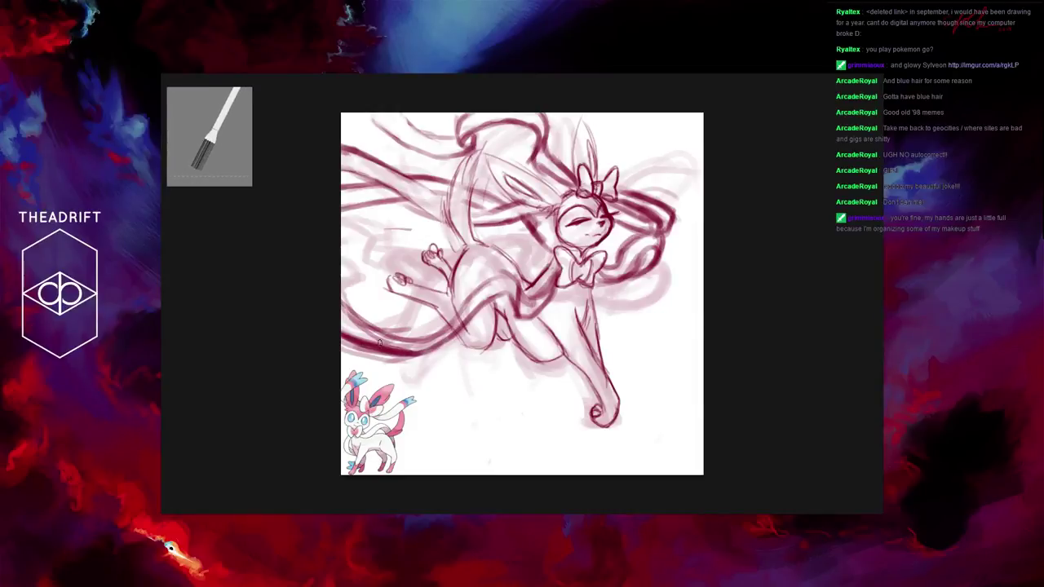
mouse_move(510, 274)
mouse_down()
mouse_move(468, 300)
mouse_move(474, 288)
mouse_move(466, 311)
mouse_move(452, 315)
mouse_move(472, 297)
mouse_move(391, 333)
mouse_up()
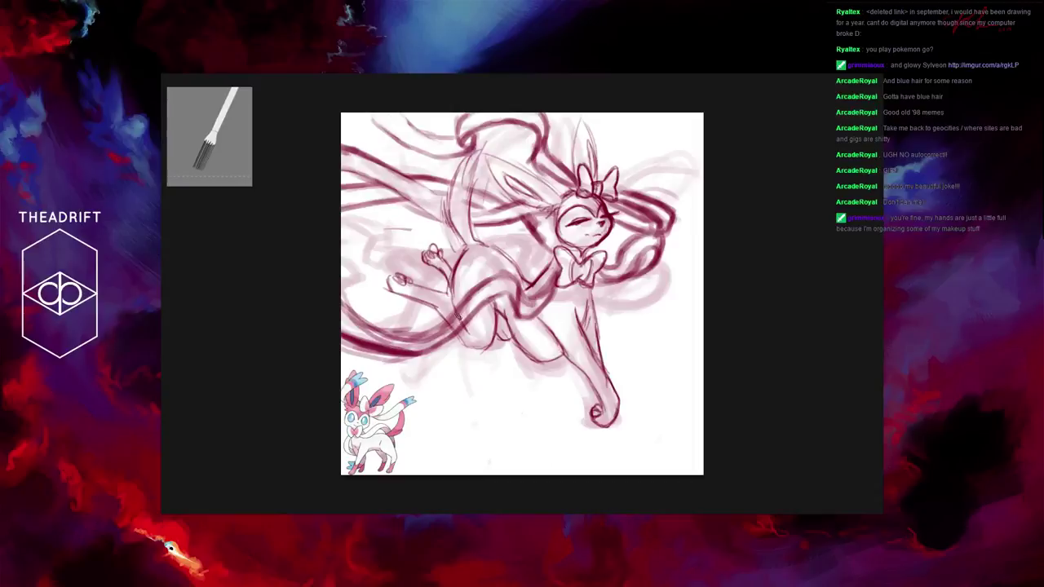
mouse_move(462, 306)
mouse_down()
mouse_move(436, 331)
mouse_move(400, 334)
mouse_move(336, 312)
mouse_up()
drag(391, 332, 349, 324)
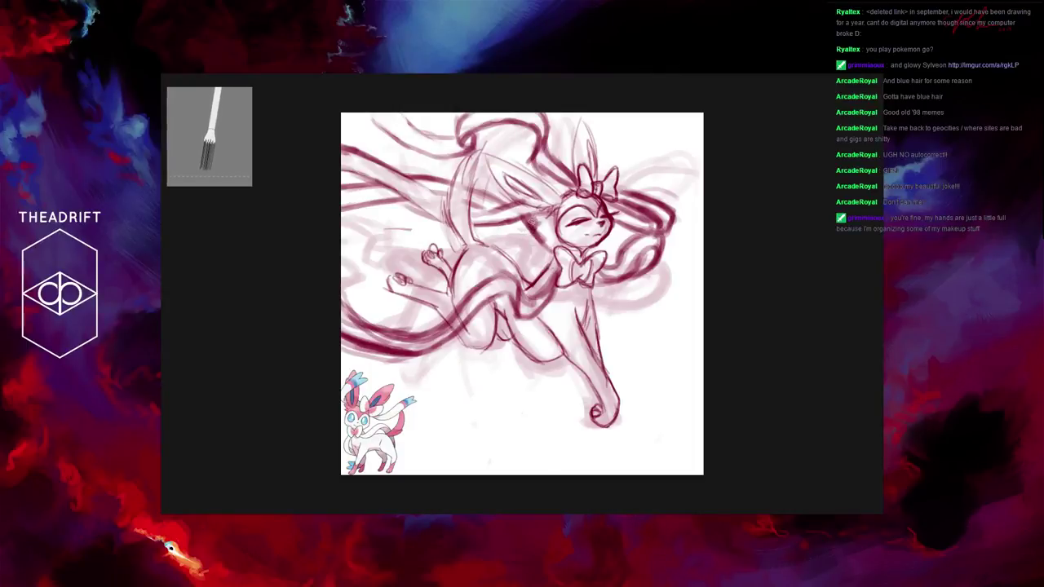
Step: Compare the ribbon and body linework layers by toggling their visibility, and hide the rough sketch layer
click(922, 380)
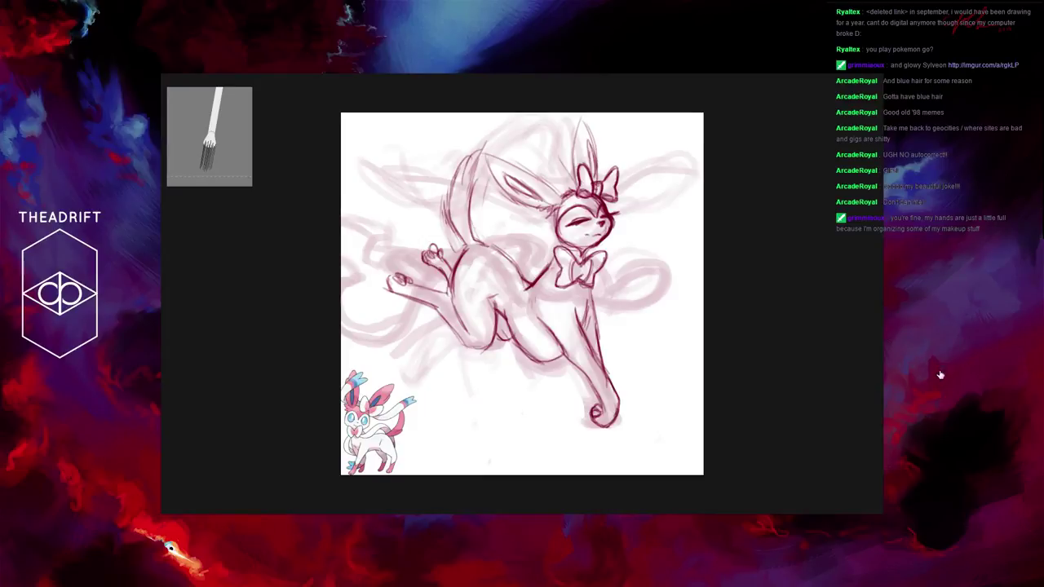
click(922, 397)
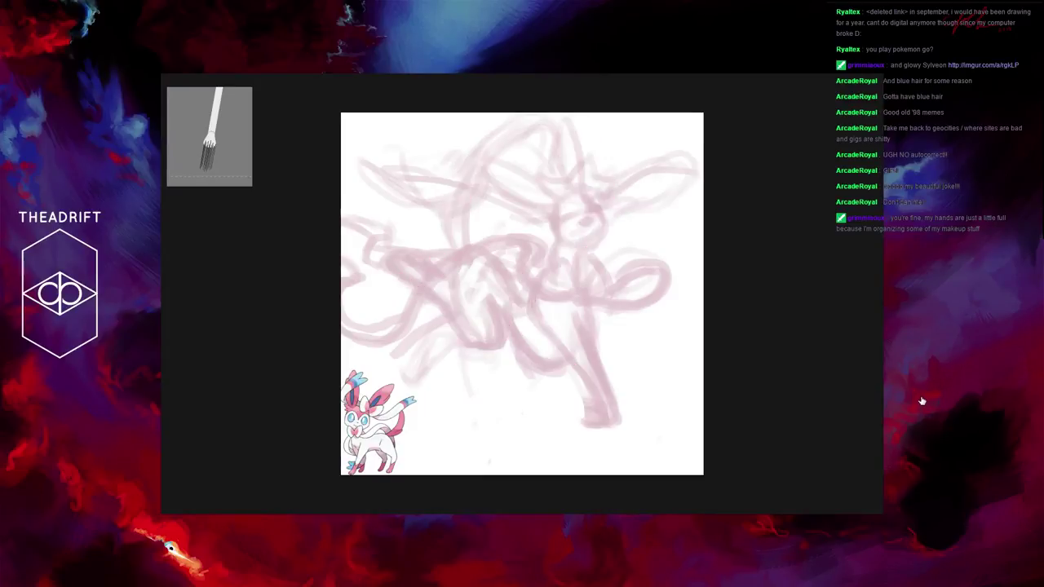
click(923, 396)
click(924, 421)
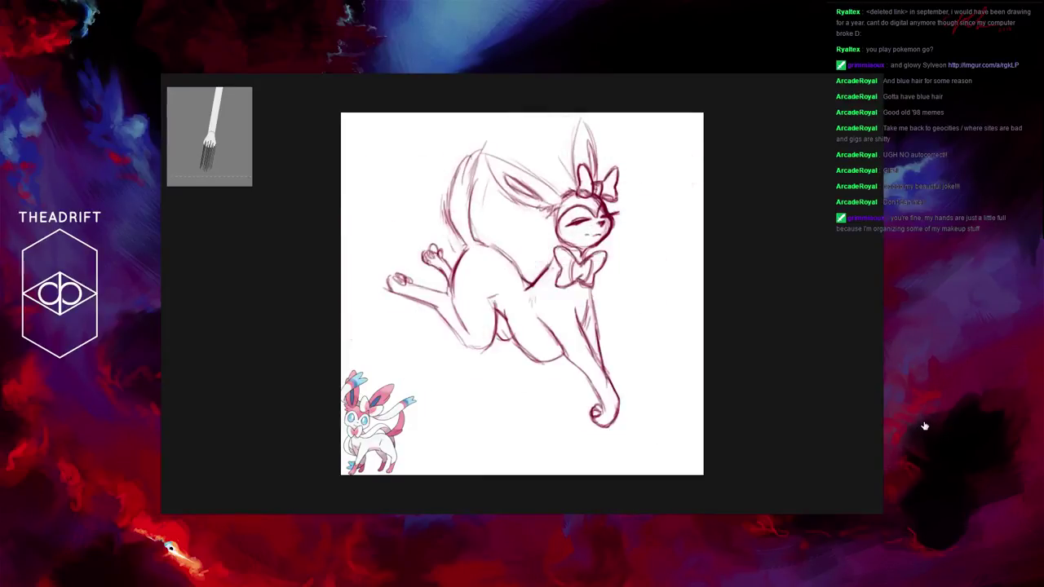
click(924, 378)
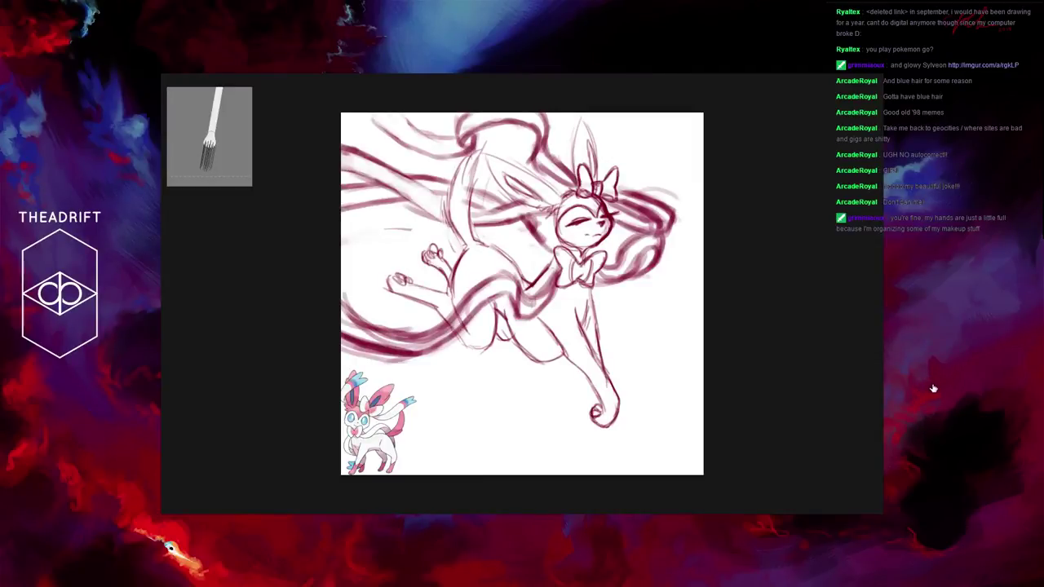
Step: Toggle the visibility of the ribbon and body linework layers repeatedly to examine how the ribbons fit the body
key(ctrl+comma)
key(ctrl+comma)
key(ctrl+comma)
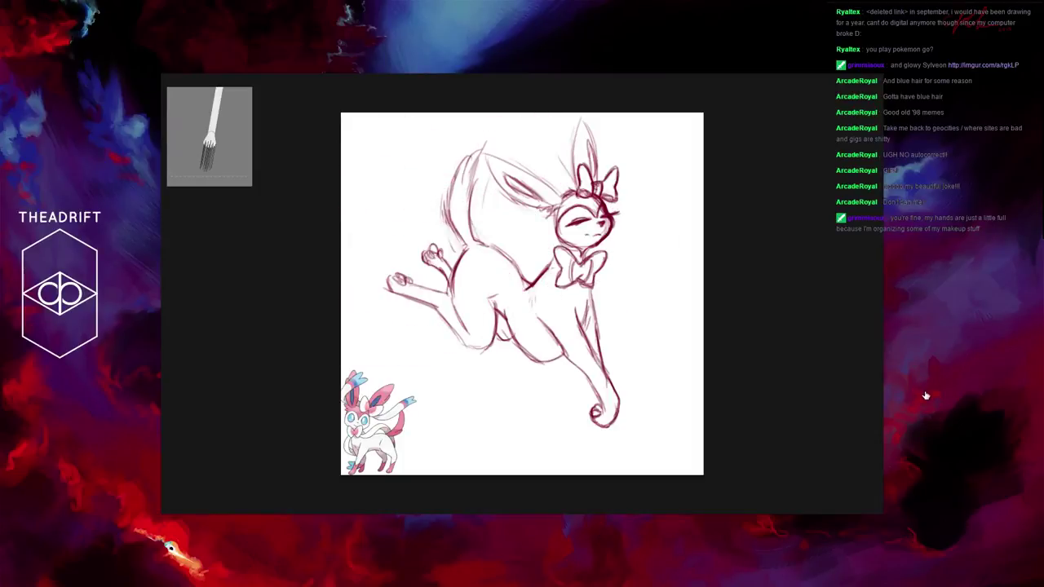
key(ctrl+comma)
click(925, 398)
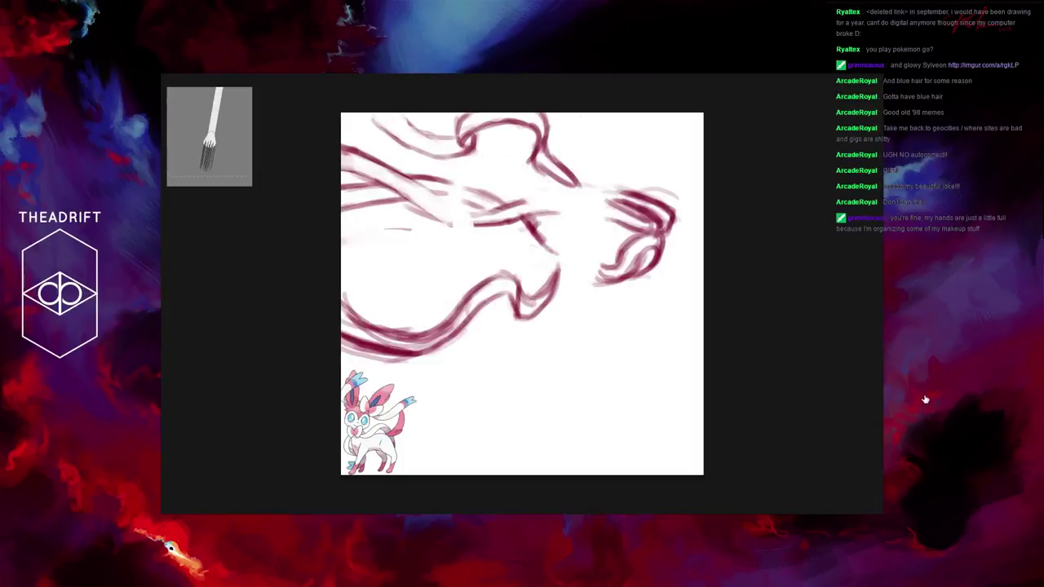
click(924, 399)
key(ctrl+comma)
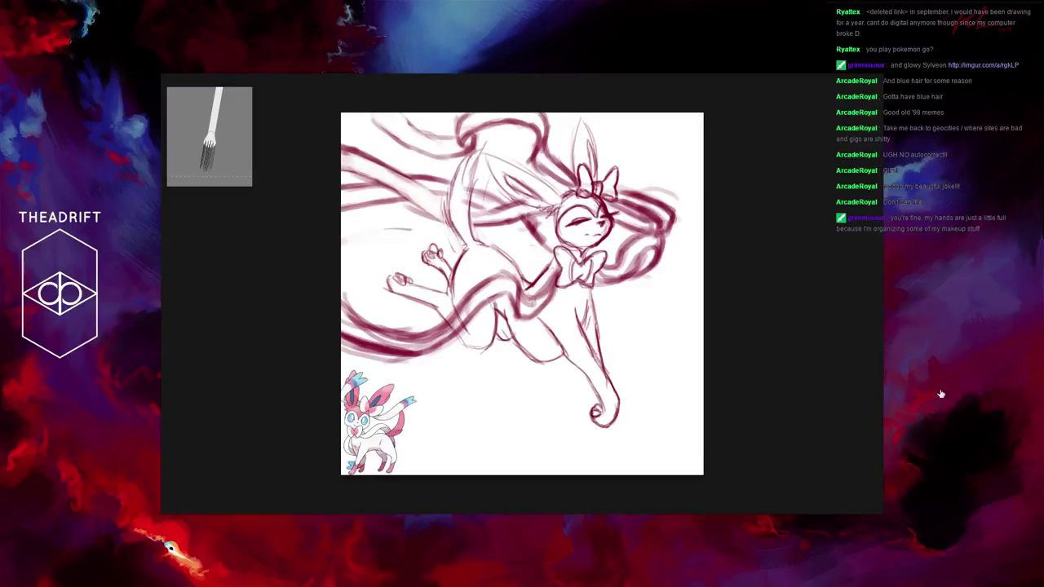
key(ctrl+comma)
key(ctrl+comma)
key(ctrl+comma)
key(ctrl+comma)
key(ctrl+comma)
key(ctrl+comma)
key(ctrl+comma)
key(ctrl+comma)
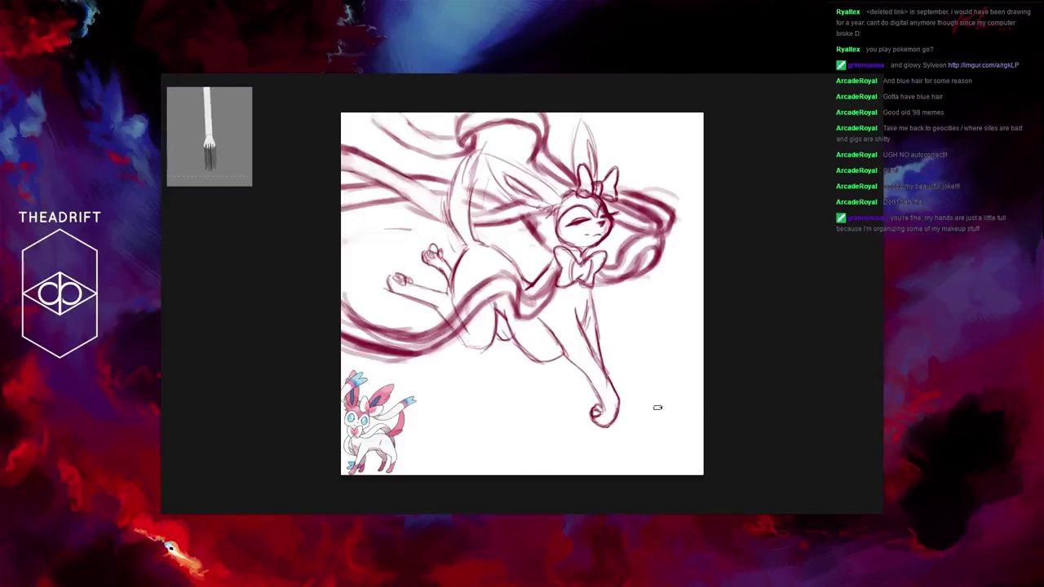
key(ctrl+comma)
key(ctrl+comma)
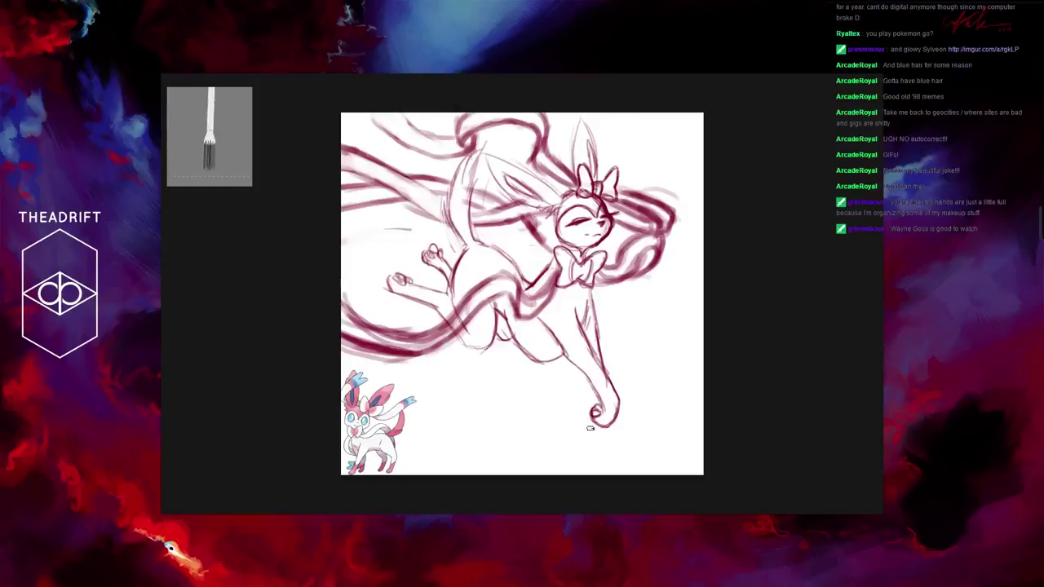
key(ctrl+comma)
key(ctrl+comma)
key(ctrl+comma)
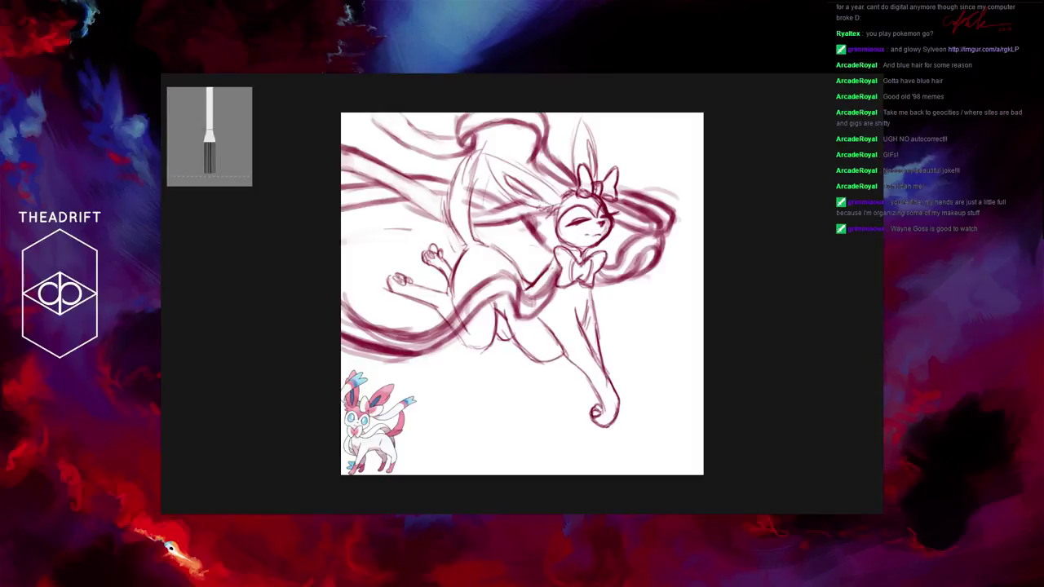
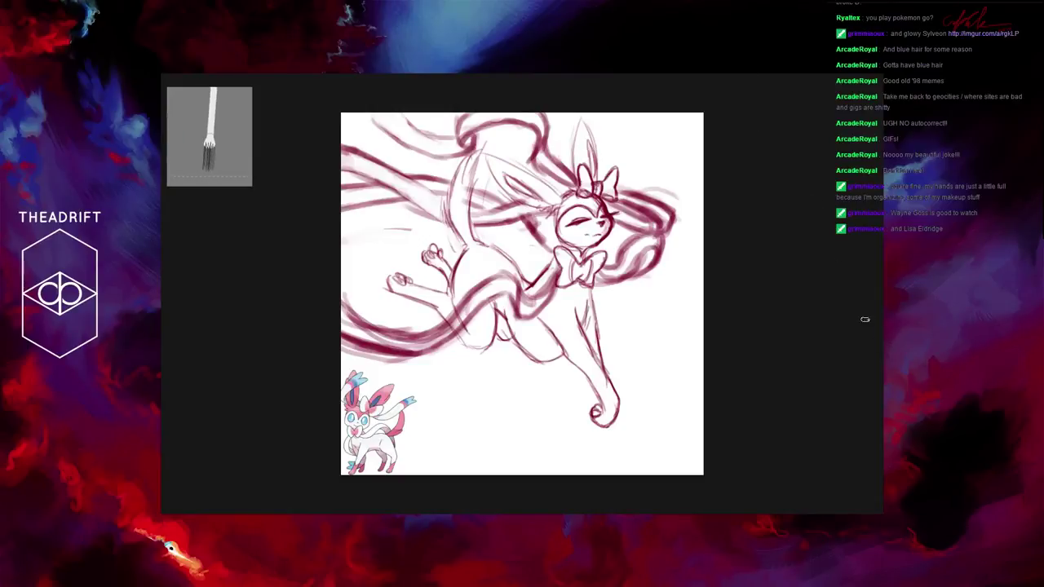
Step: Toggle the ribbon linework's visibility off and on to check the body linework by itself
click(926, 401)
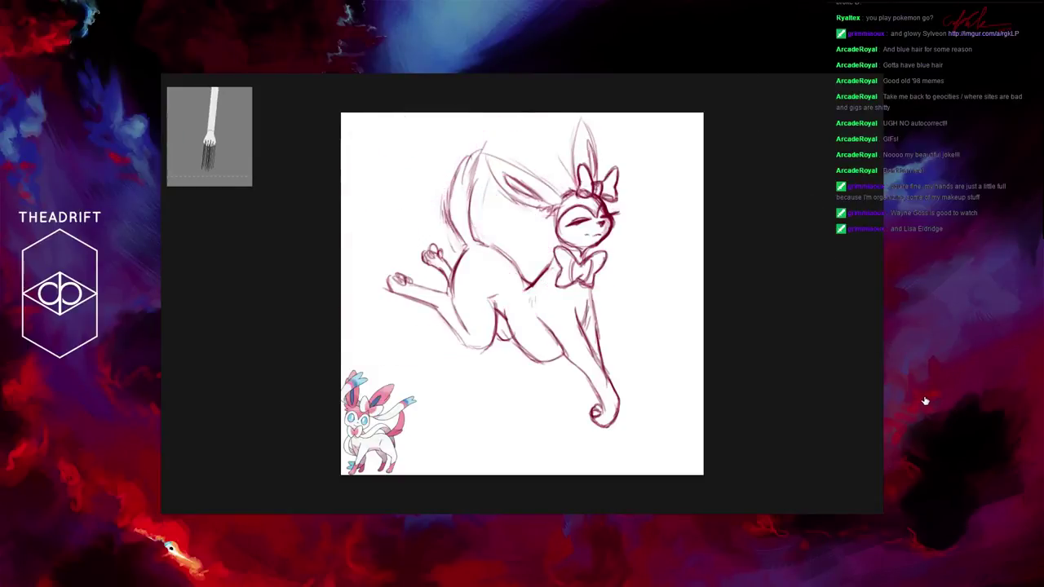
click(925, 400)
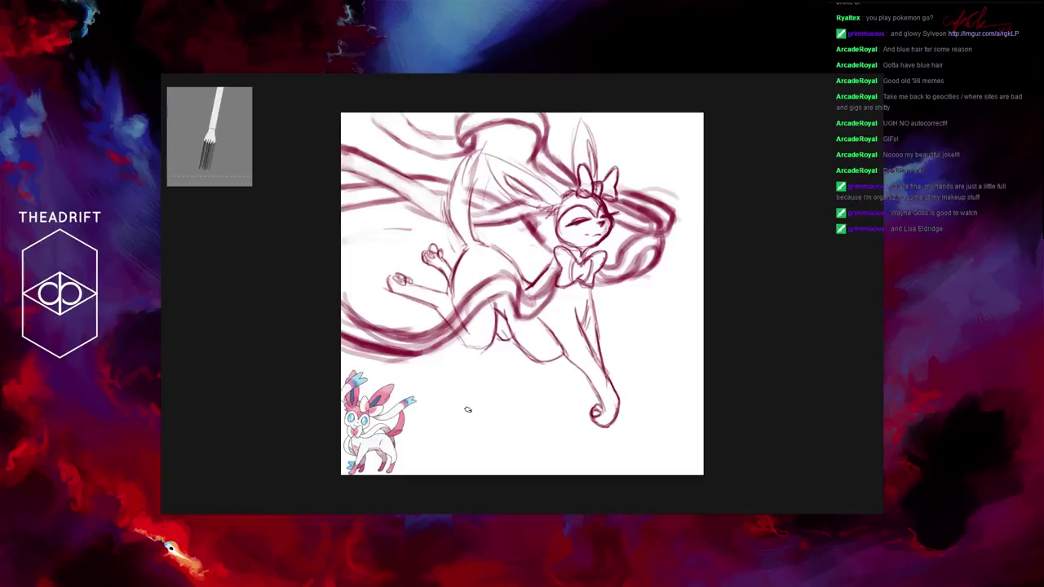
Step: Sketch a large circle behind Sylveon's body and begin a tilted planetary ring around it
mouse_move(468, 410)
mouse_down()
mouse_move(543, 434)
mouse_move(606, 413)
mouse_move(646, 355)
mouse_move(645, 293)
mouse_move(615, 236)
mouse_move(552, 201)
mouse_move(476, 202)
mouse_move(426, 235)
mouse_move(398, 306)
mouse_move(410, 378)
mouse_move(467, 429)
mouse_move(540, 443)
mouse_move(610, 423)
mouse_move(645, 373)
mouse_move(647, 289)
mouse_move(619, 228)
mouse_move(575, 204)
mouse_move(519, 201)
mouse_move(459, 217)
mouse_move(418, 263)
mouse_move(398, 335)
mouse_move(418, 396)
mouse_move(481, 440)
mouse_move(548, 449)
mouse_move(622, 406)
mouse_up()
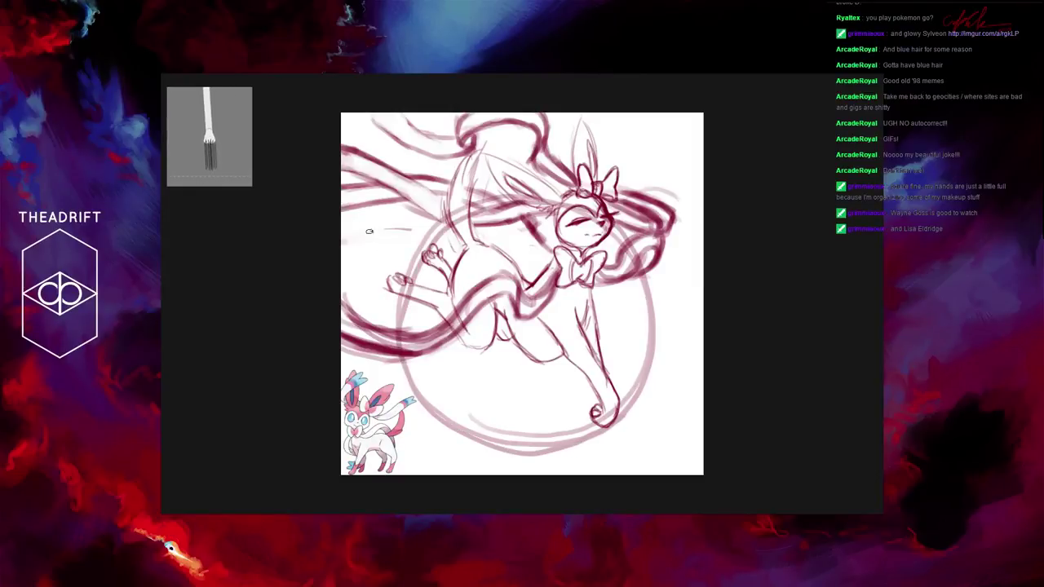
mouse_move(368, 232)
mouse_down()
mouse_move(363, 247)
mouse_move(450, 318)
mouse_move(629, 419)
mouse_move(691, 423)
mouse_move(652, 381)
mouse_up()
mouse_move(425, 231)
mouse_down()
mouse_move(371, 217)
mouse_move(392, 264)
mouse_move(478, 336)
mouse_move(564, 389)
mouse_move(651, 428)
mouse_move(676, 426)
mouse_move(643, 380)
mouse_move(682, 421)
mouse_move(667, 404)
mouse_move(614, 406)
mouse_up()
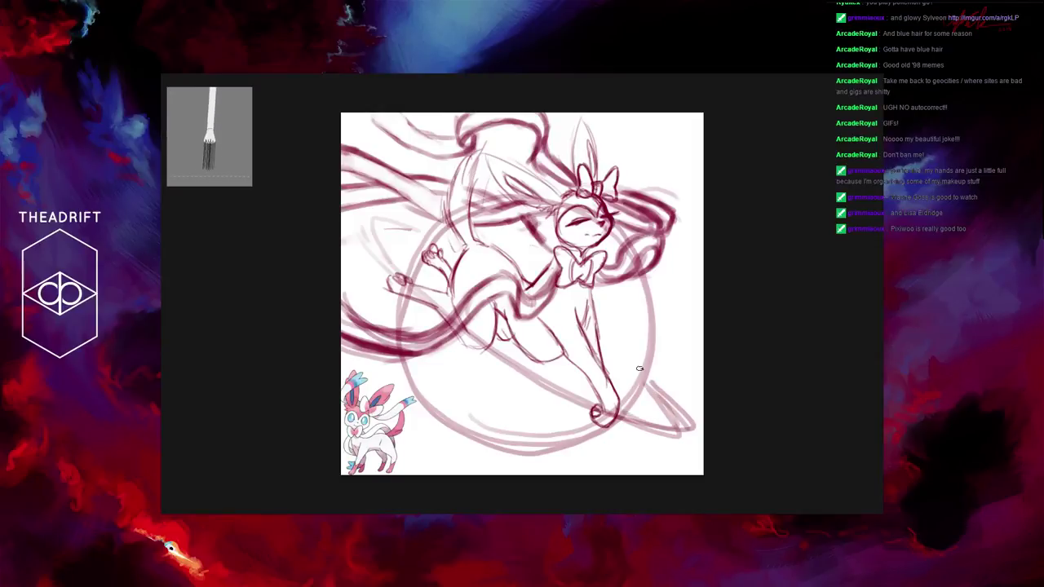
Step: Extend the tilted ring's outer lines diagonally across the circle, from the lower-right canvas edge to the area behind the hind legs and tail
drag(640, 368, 702, 409)
mouse_move(651, 464)
mouse_down()
mouse_move(485, 371)
mouse_move(628, 464)
mouse_move(550, 412)
mouse_move(657, 471)
mouse_move(471, 371)
mouse_up()
drag(522, 393, 407, 314)
drag(490, 385, 340, 256)
mouse_move(402, 314)
mouse_down()
mouse_move(329, 243)
mouse_move(389, 304)
mouse_up()
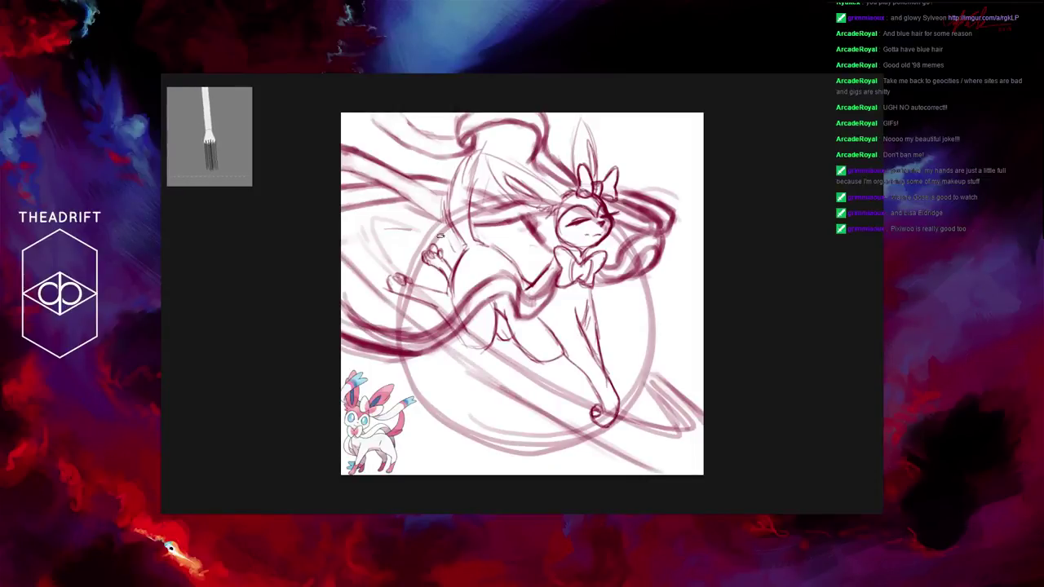
drag(440, 236, 376, 188)
drag(431, 217, 336, 168)
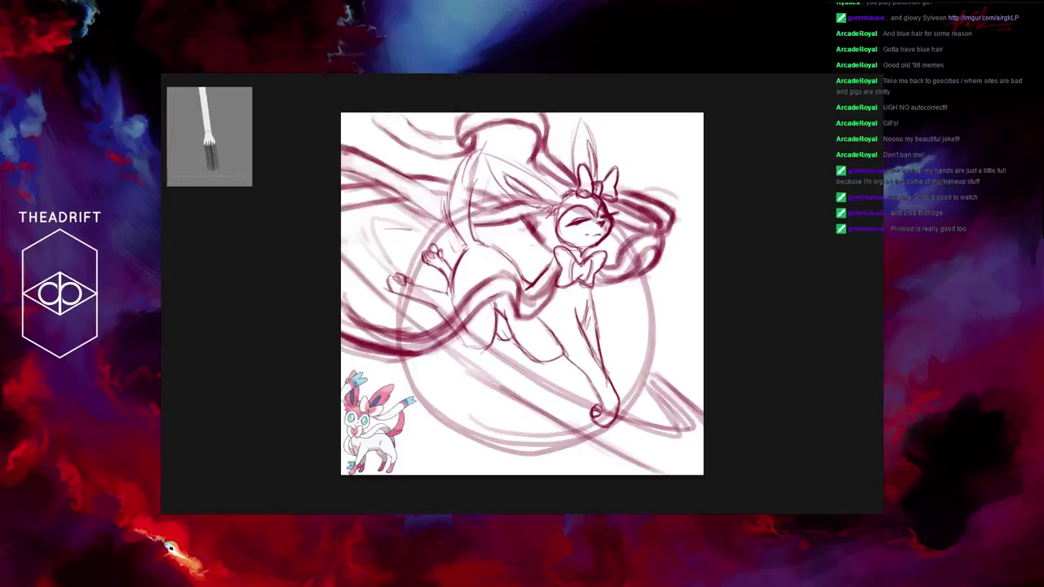
drag(437, 231, 342, 173)
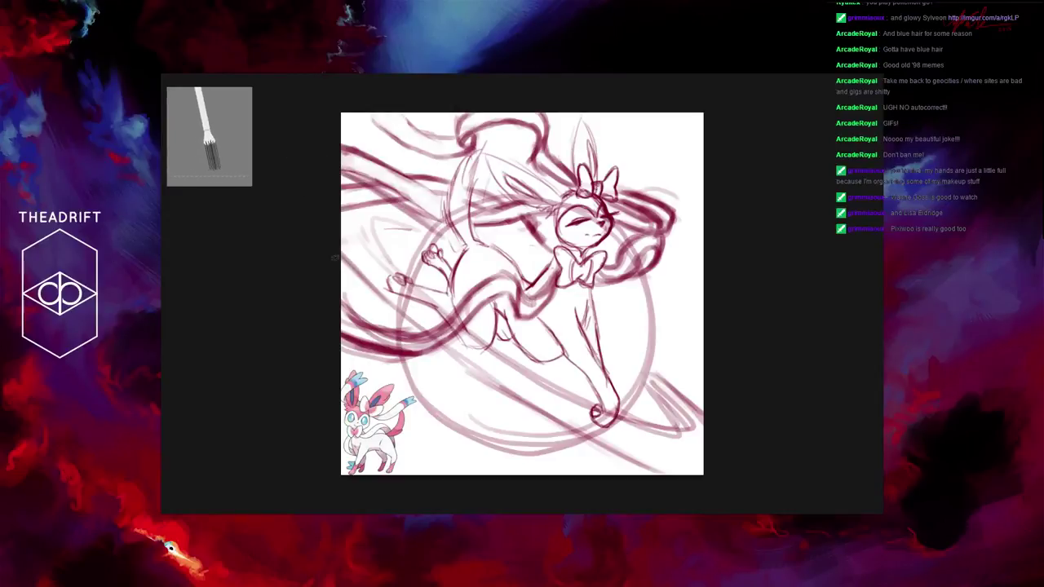
Step: Reinforce the diagonal ring bands on both sides of the circle, and hide this background sketch layer
drag(352, 278, 635, 465)
drag(540, 402, 654, 473)
mouse_move(647, 373)
mouse_down()
mouse_move(699, 409)
mouse_move(683, 410)
mouse_up()
drag(374, 225, 432, 236)
mouse_move(378, 218)
mouse_down()
mouse_move(438, 240)
mouse_move(457, 310)
mouse_up()
drag(371, 241, 414, 281)
drag(367, 219, 440, 245)
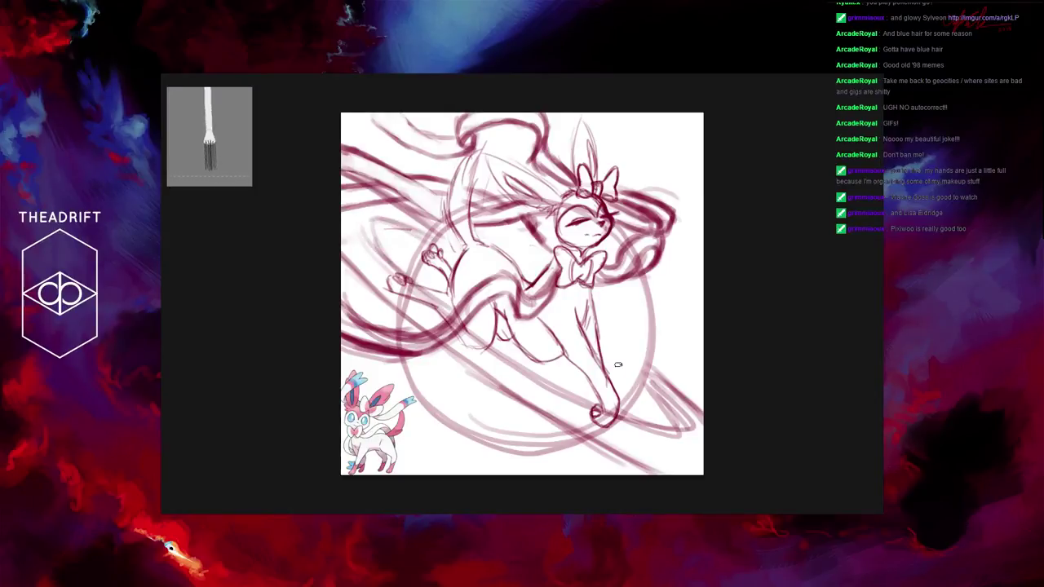
drag(642, 364, 700, 416)
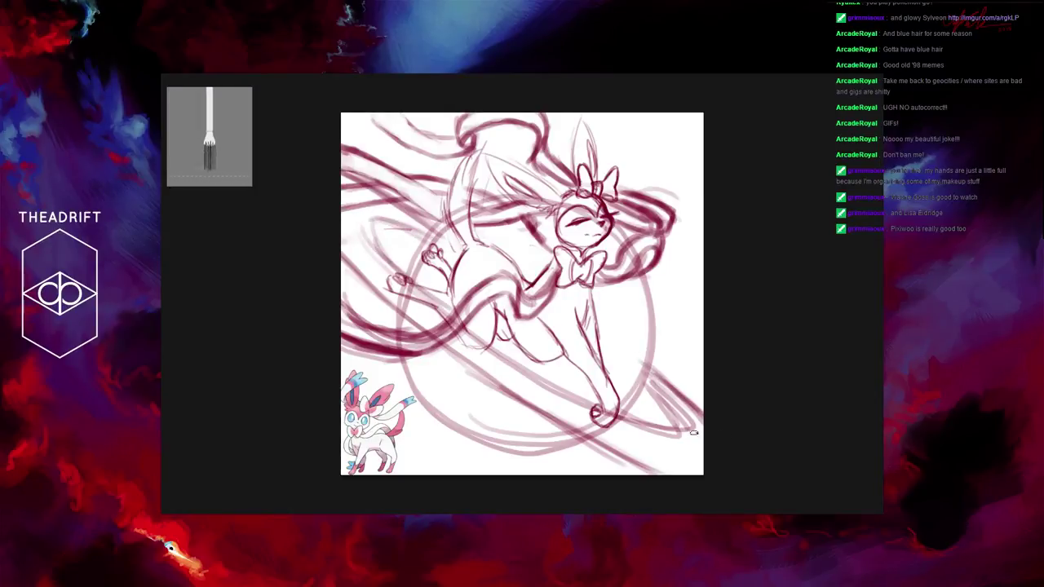
click(926, 418)
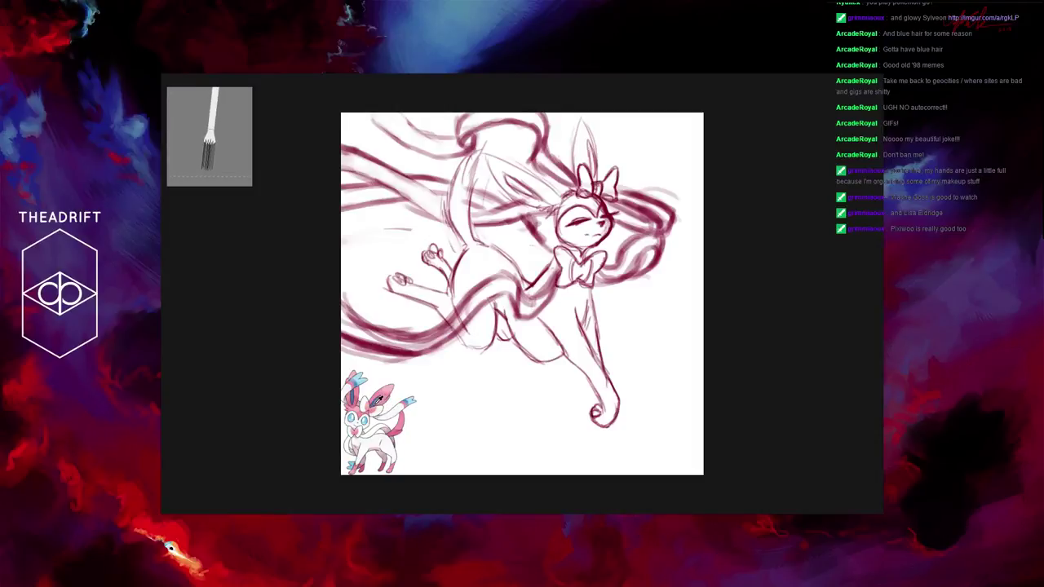
Step: Paint palette swatches below the figure in dark and light pink, dark blue, light blue and medium blue, based on the reference picture
alt+click(376, 398)
mouse_move(528, 425)
mouse_down()
mouse_move(522, 449)
mouse_move(522, 425)
mouse_move(537, 418)
mouse_up()
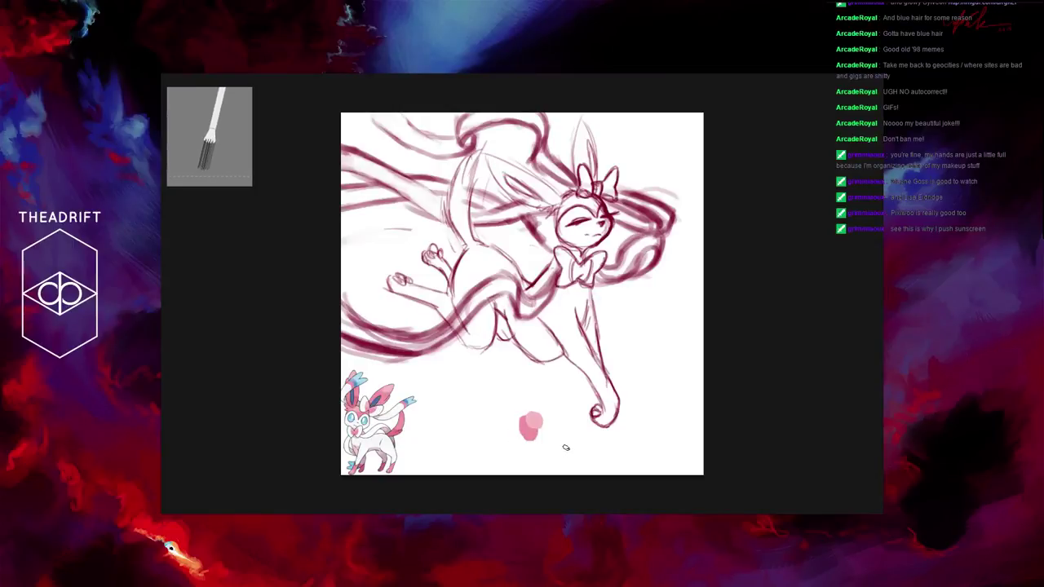
drag(566, 447, 561, 445)
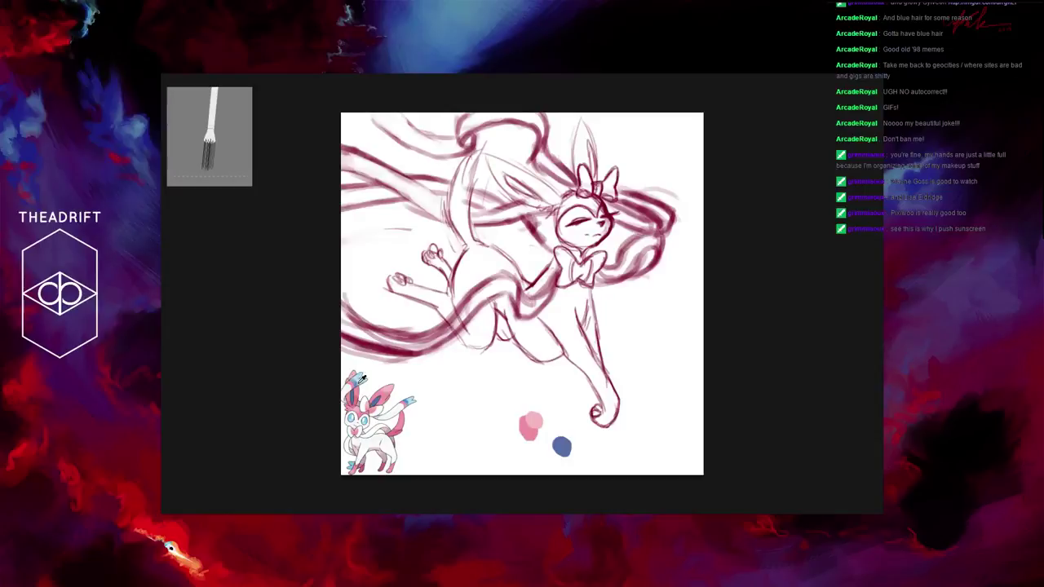
drag(578, 438, 580, 441)
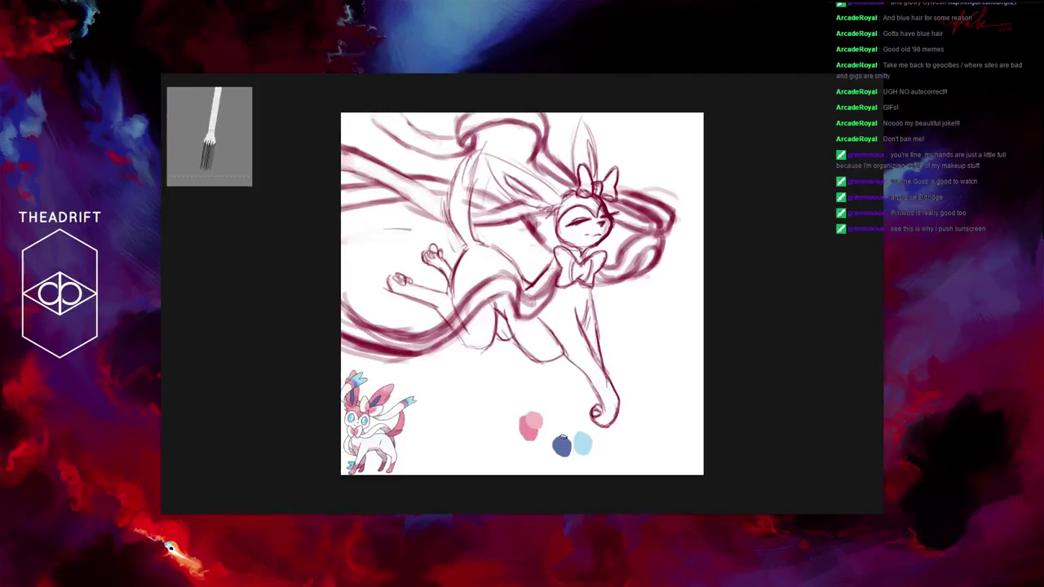
drag(562, 438, 572, 440)
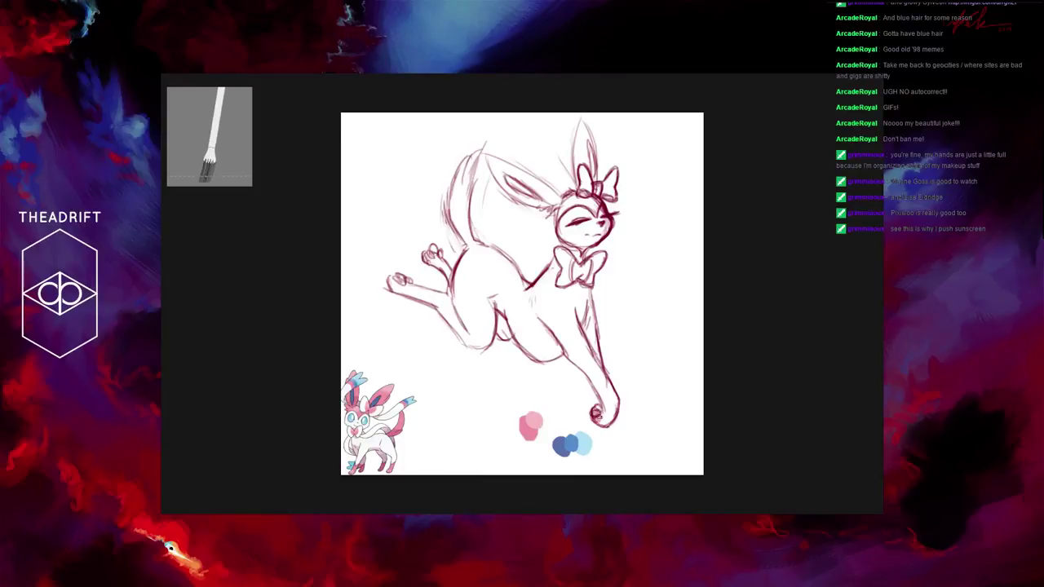
Step: Fill the curled front paw with pink up to the lower leg, and erase the colour spilling outside its outline
drag(596, 414, 610, 404)
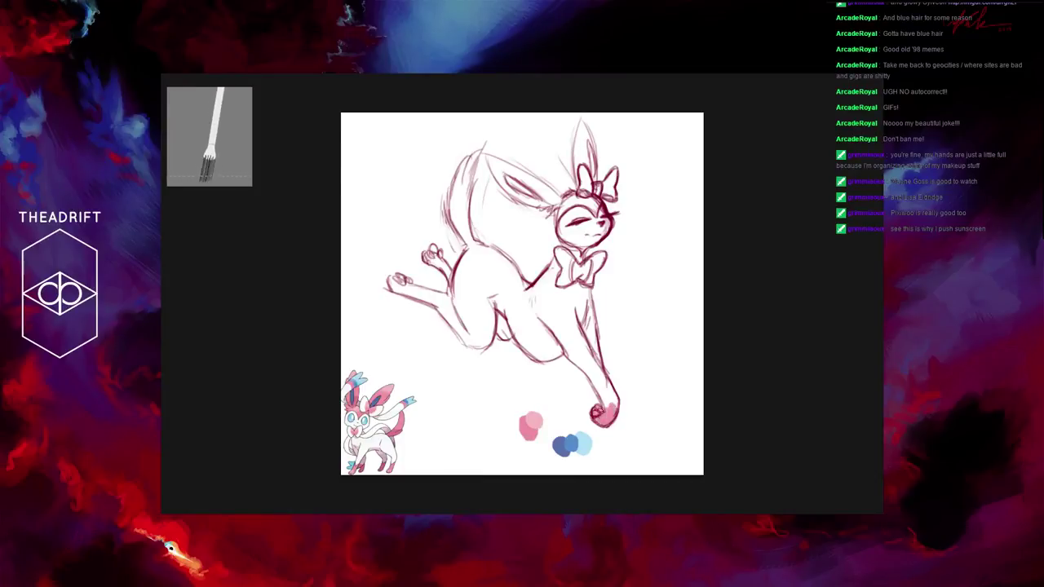
drag(599, 413, 612, 404)
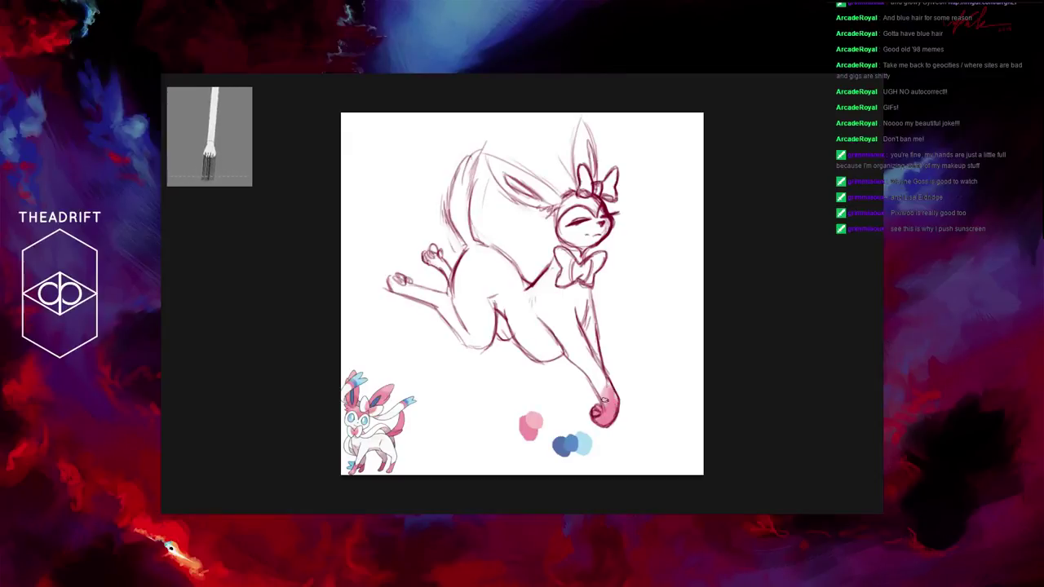
drag(609, 382, 606, 404)
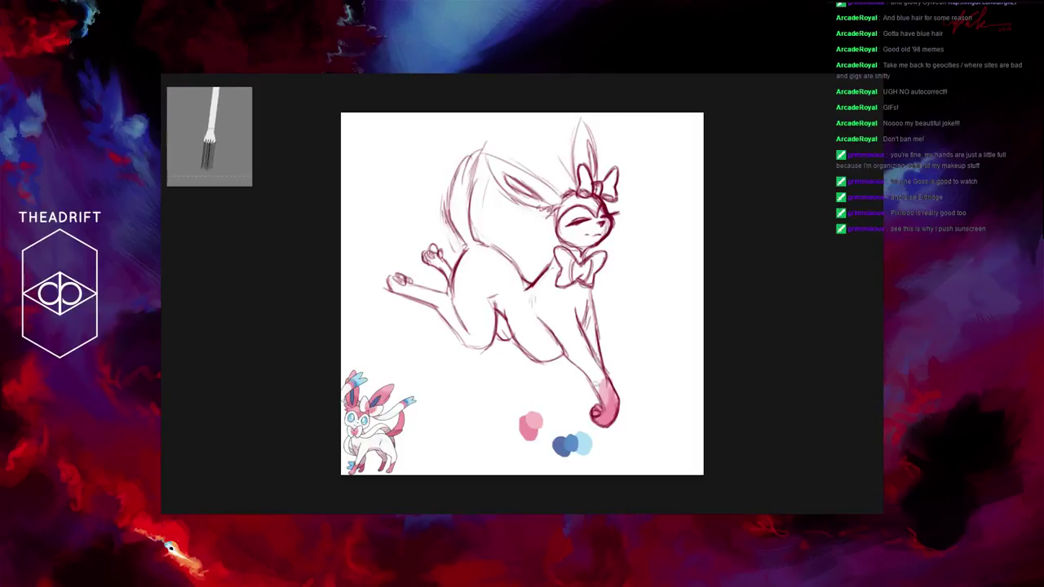
drag(604, 384, 604, 369)
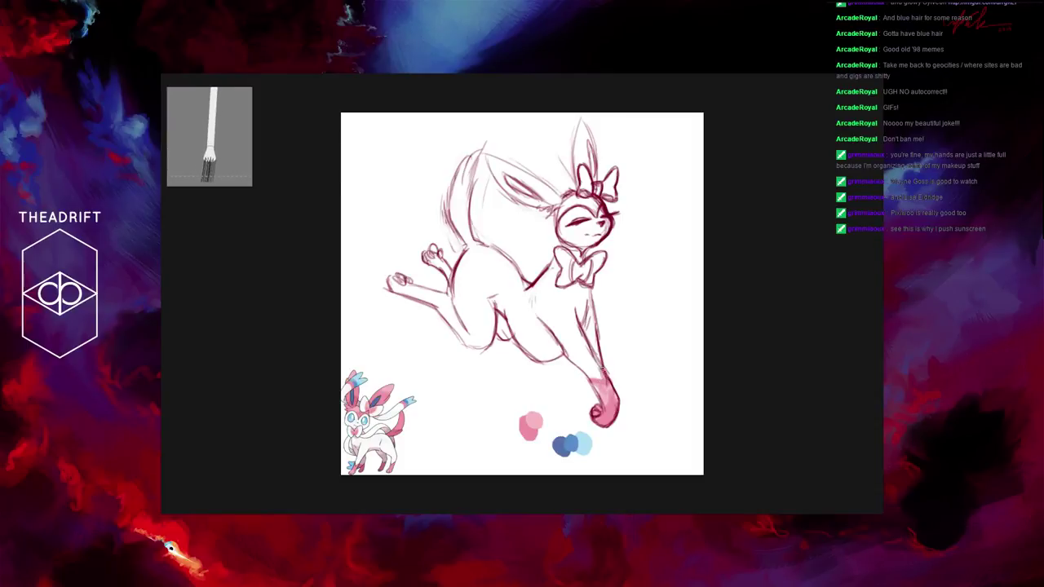
mouse_move(593, 375)
mouse_down()
mouse_move(608, 390)
mouse_move(585, 368)
mouse_move(594, 377)
mouse_up()
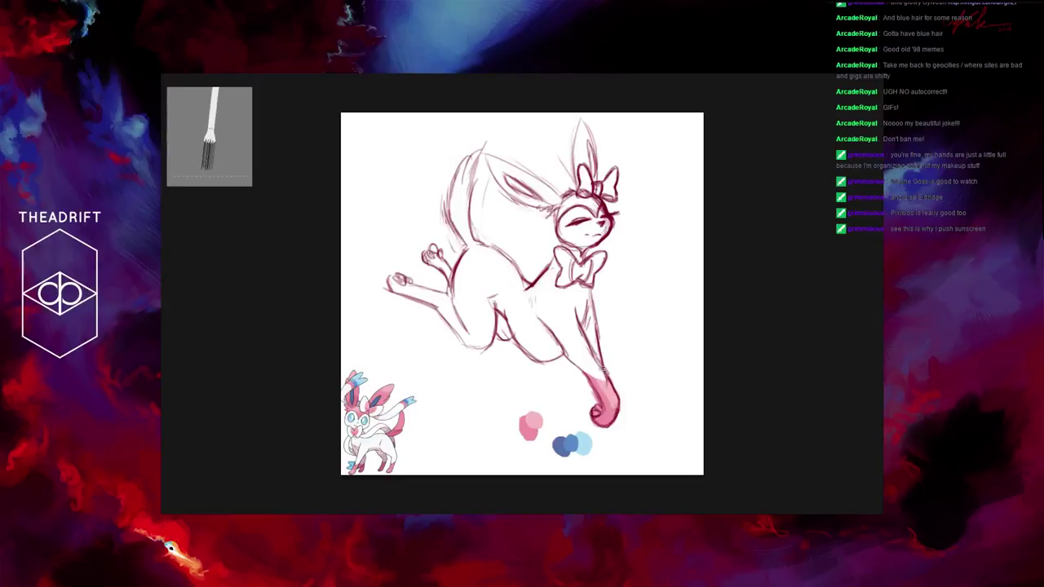
drag(605, 379, 602, 398)
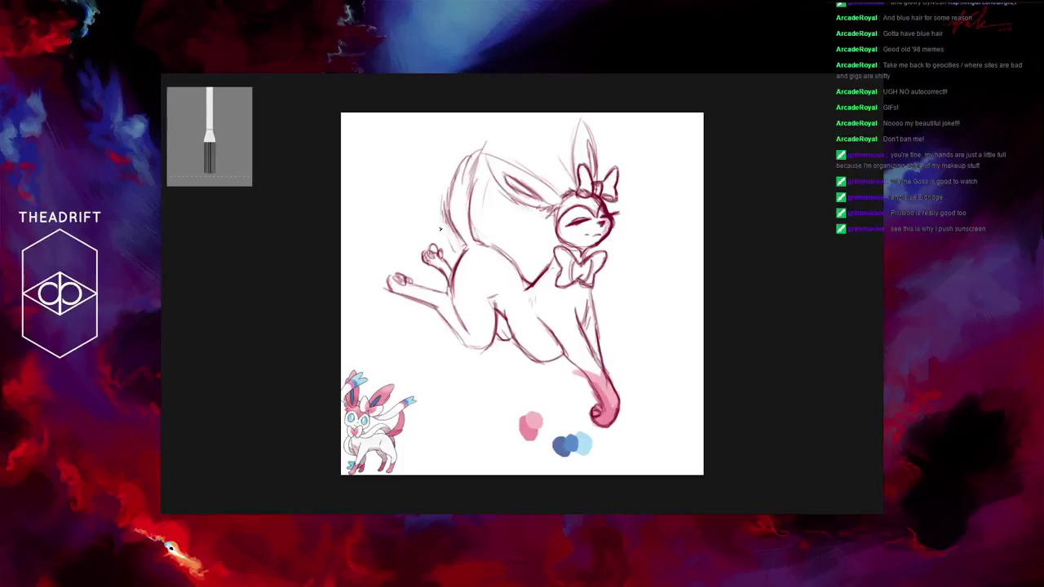
key(e)
drag(577, 378, 587, 389)
key(b)
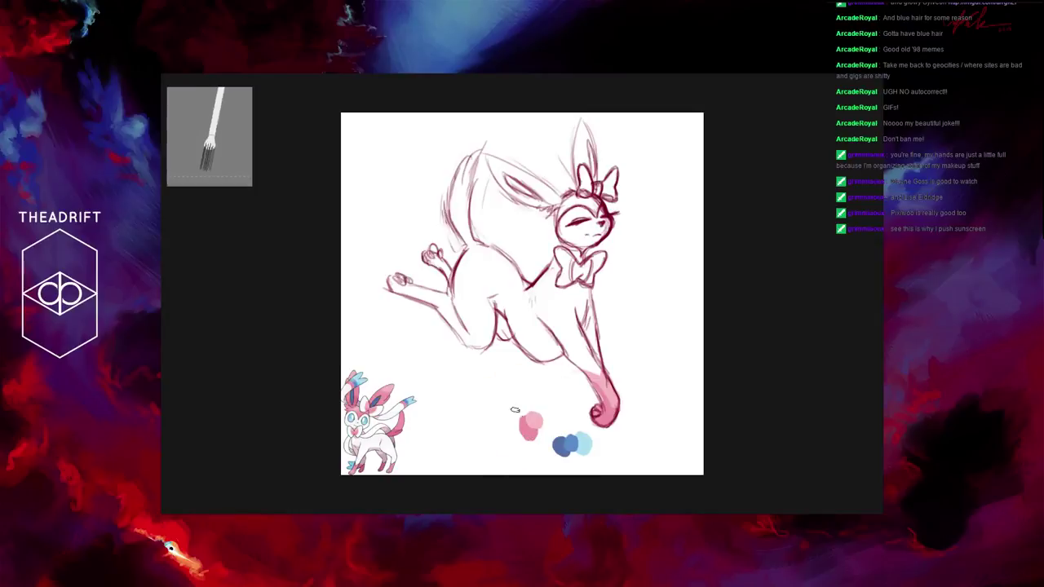
Step: Fill the raised tail with pink from tip to base and clean up its outer edge
mouse_move(468, 186)
mouse_down()
mouse_move(476, 155)
mouse_move(472, 220)
mouse_up()
mouse_move(481, 147)
mouse_down()
mouse_move(464, 168)
mouse_move(484, 140)
mouse_move(457, 218)
mouse_move(469, 144)
mouse_move(462, 227)
mouse_move(451, 178)
mouse_move(473, 237)
mouse_move(460, 211)
mouse_move(474, 239)
mouse_up()
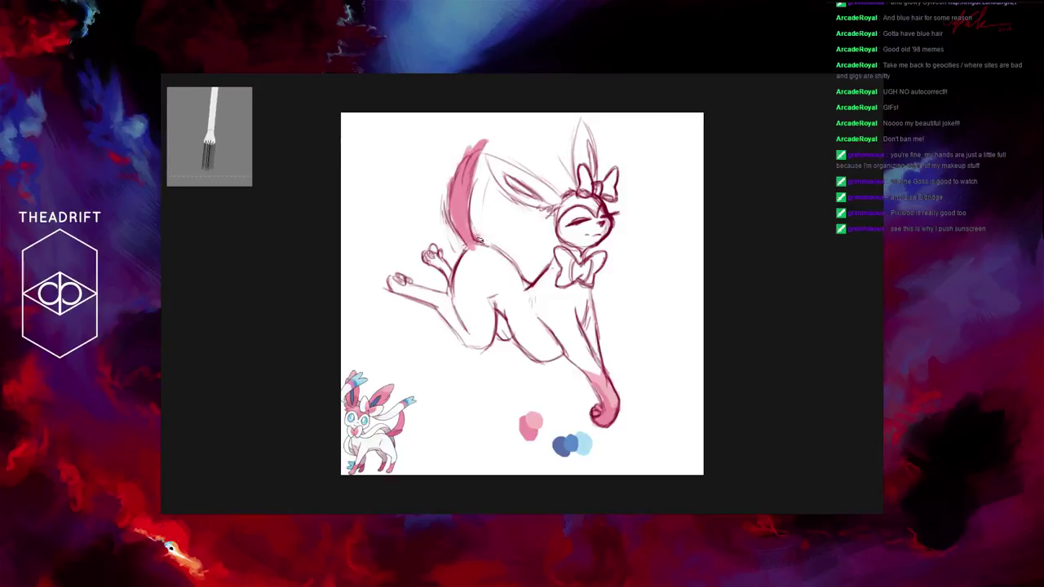
drag(448, 199, 470, 249)
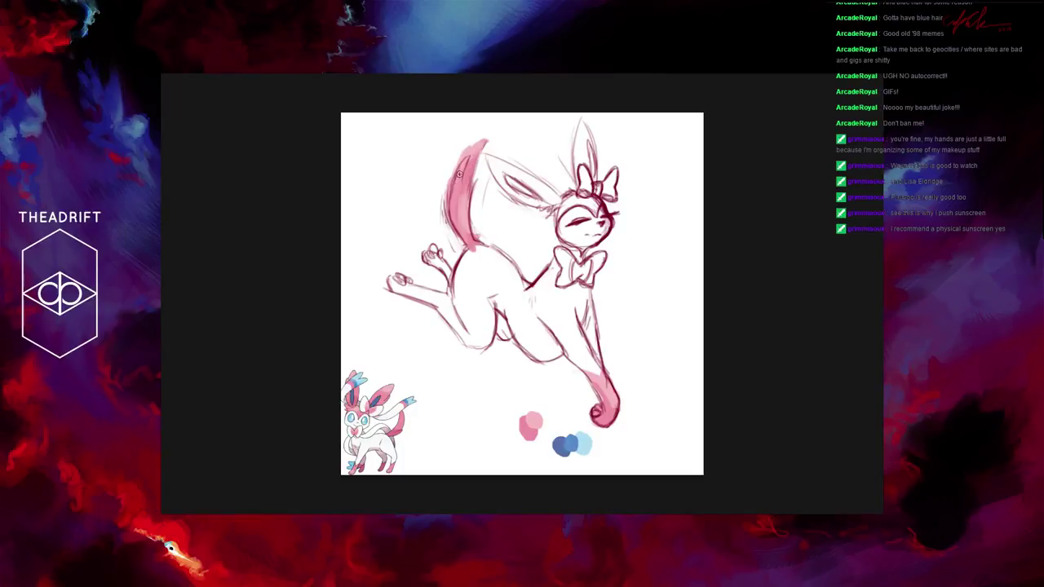
mouse_move(459, 175)
mouse_down()
mouse_move(474, 152)
mouse_move(450, 187)
mouse_move(456, 175)
mouse_move(455, 211)
mouse_move(443, 194)
mouse_move(452, 231)
mouse_up()
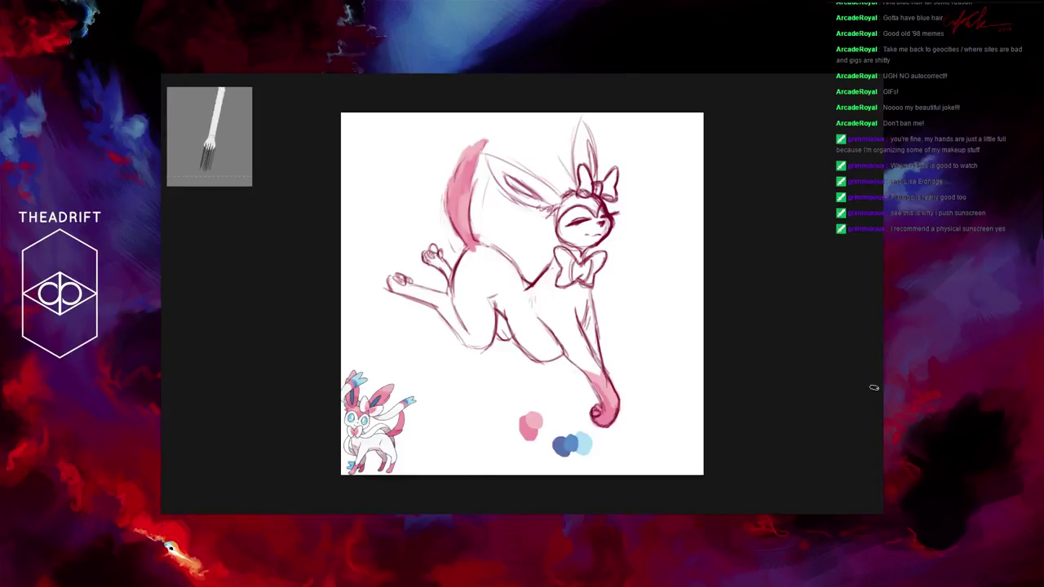
click(928, 419)
click(928, 421)
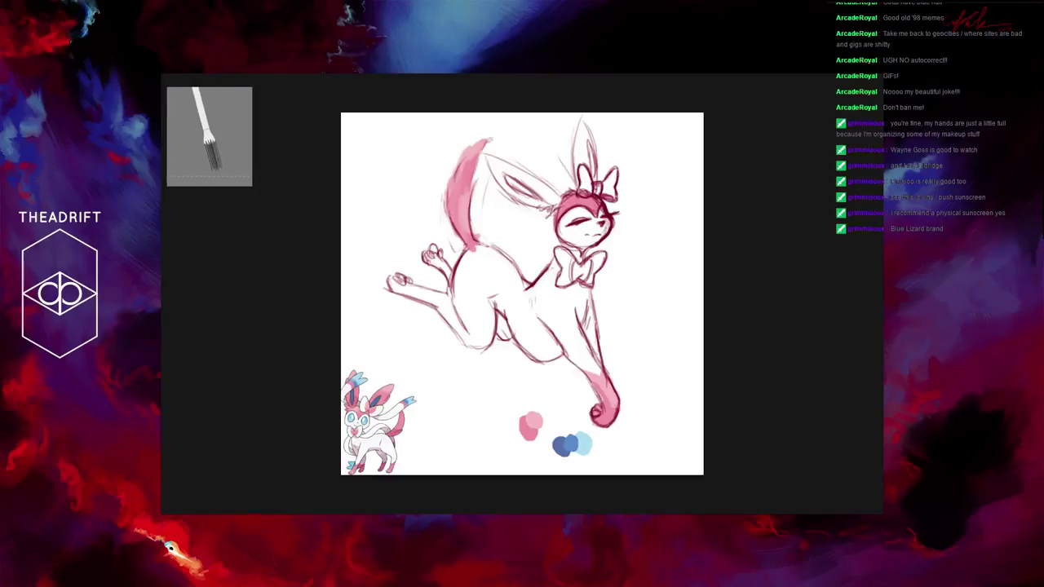
Step: Fill the backswept ear with pink around its inner marking, from the tip down to the head
mouse_move(558, 202)
mouse_down()
mouse_move(490, 158)
mouse_move(504, 180)
mouse_up()
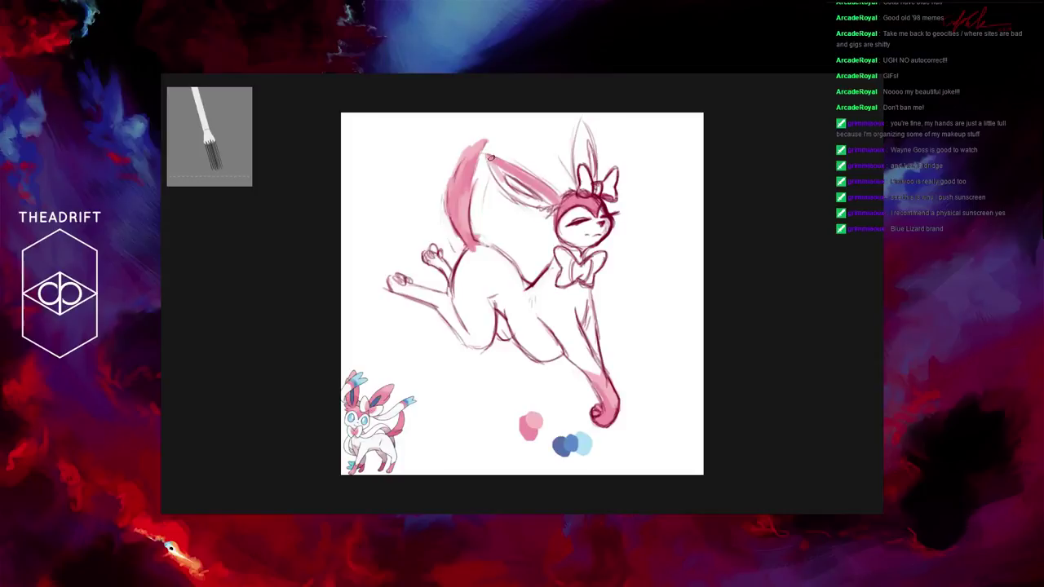
drag(491, 157, 558, 202)
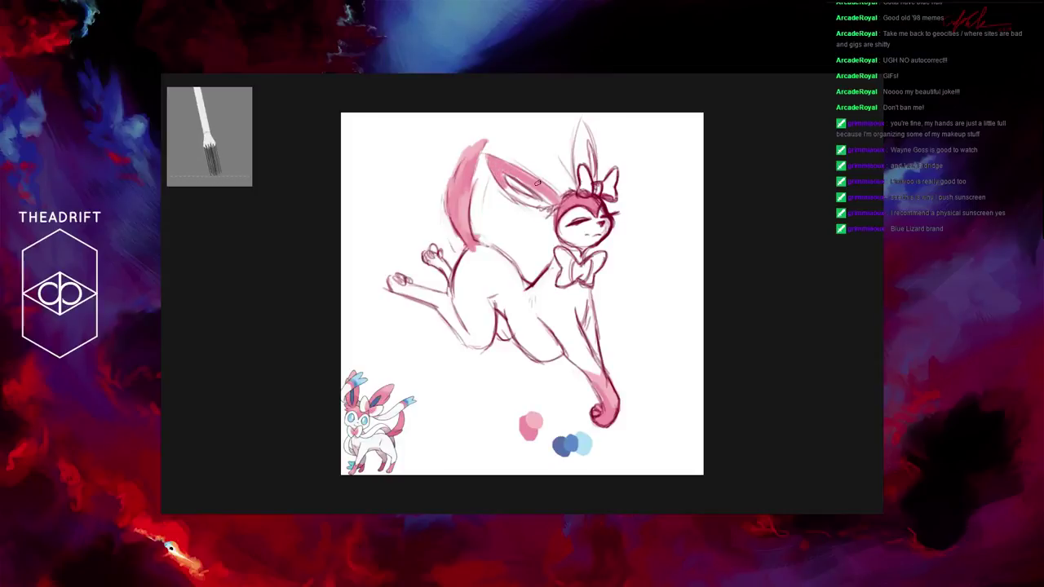
drag(515, 173, 553, 199)
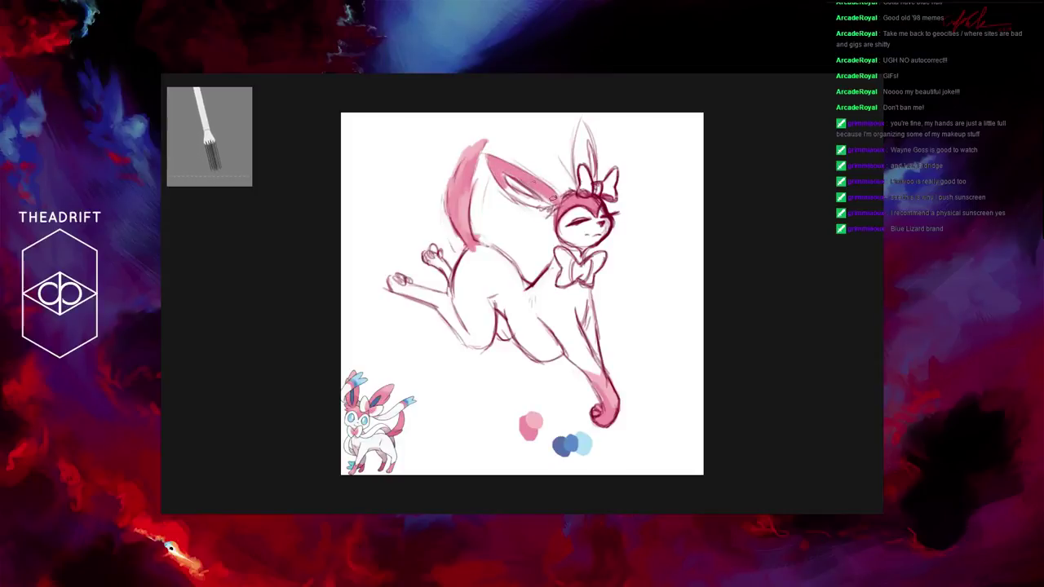
drag(553, 199, 496, 169)
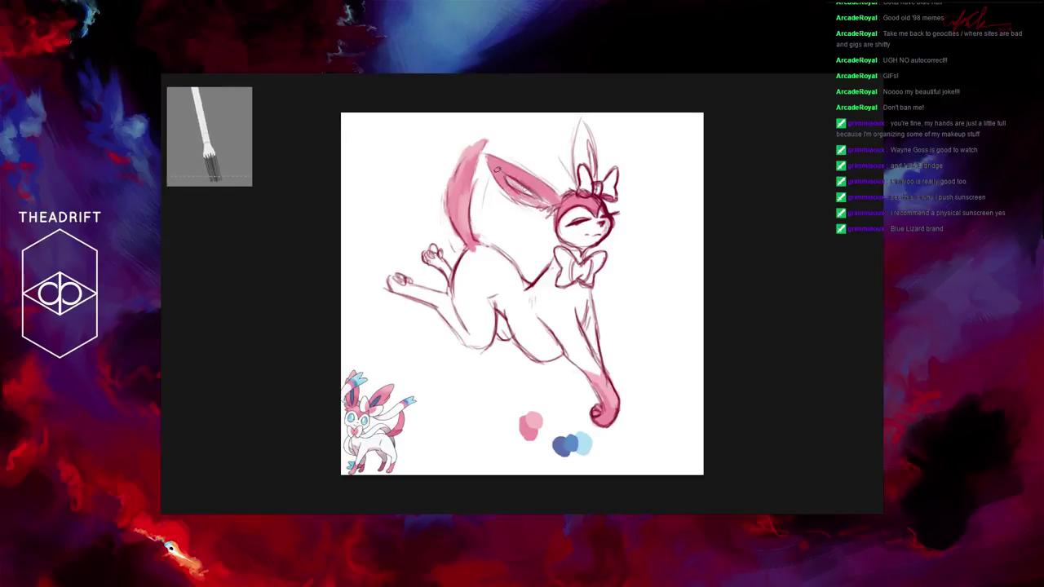
drag(497, 169, 526, 186)
mouse_move(526, 186)
mouse_down()
mouse_move(543, 193)
mouse_move(538, 183)
mouse_up()
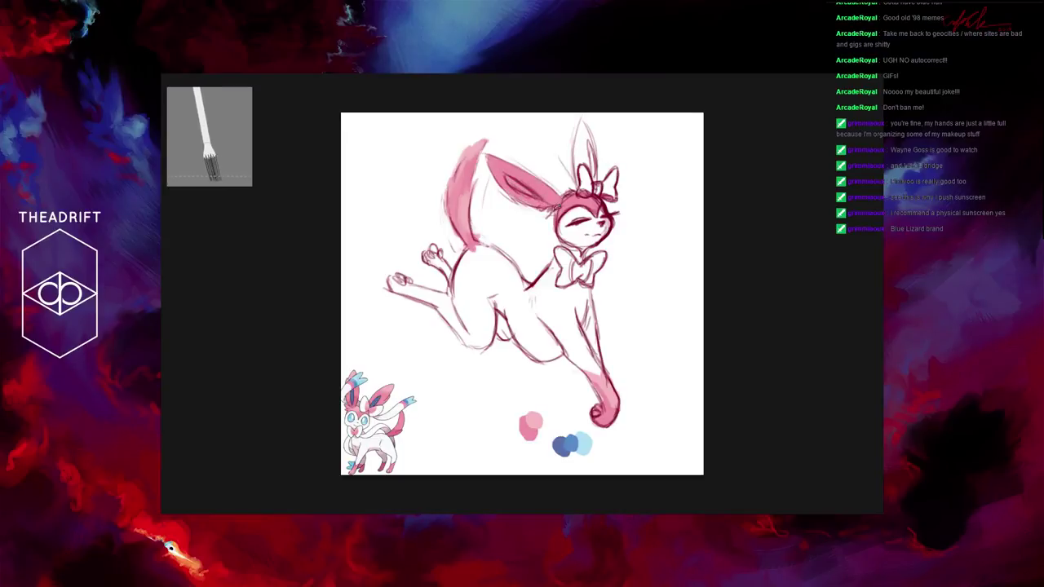
drag(522, 192, 555, 203)
drag(553, 204, 547, 211)
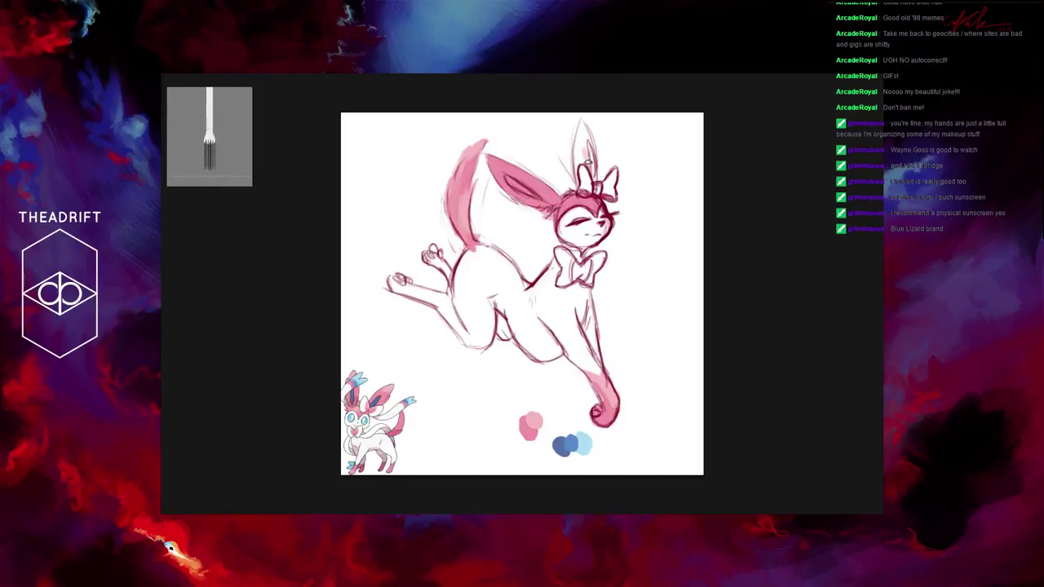
Step: Fill the upright ear behind the head bow with pink, and touch up where the backswept ear meets the head
drag(582, 151, 576, 179)
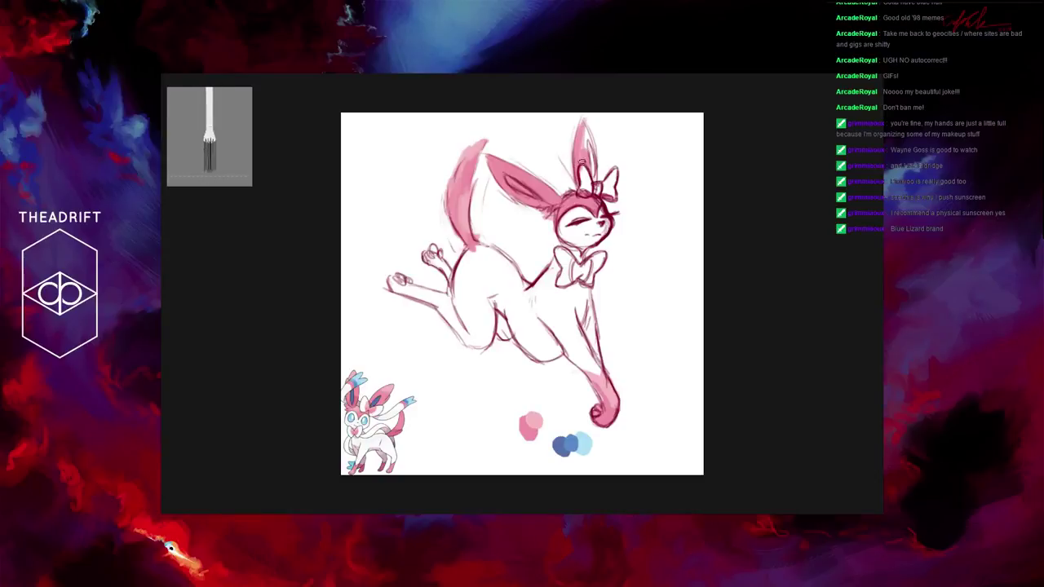
drag(574, 158, 581, 123)
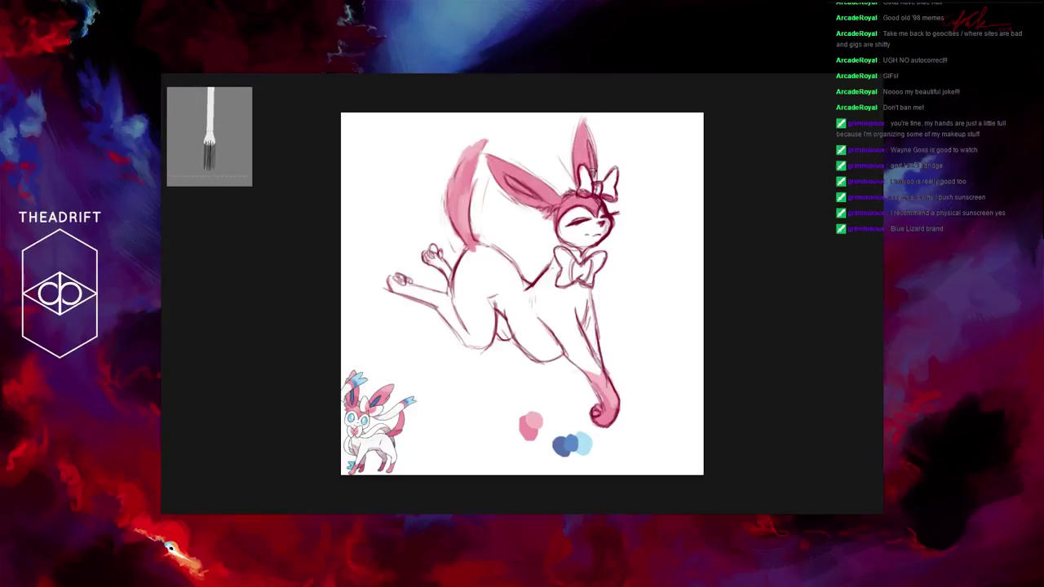
drag(582, 122, 588, 145)
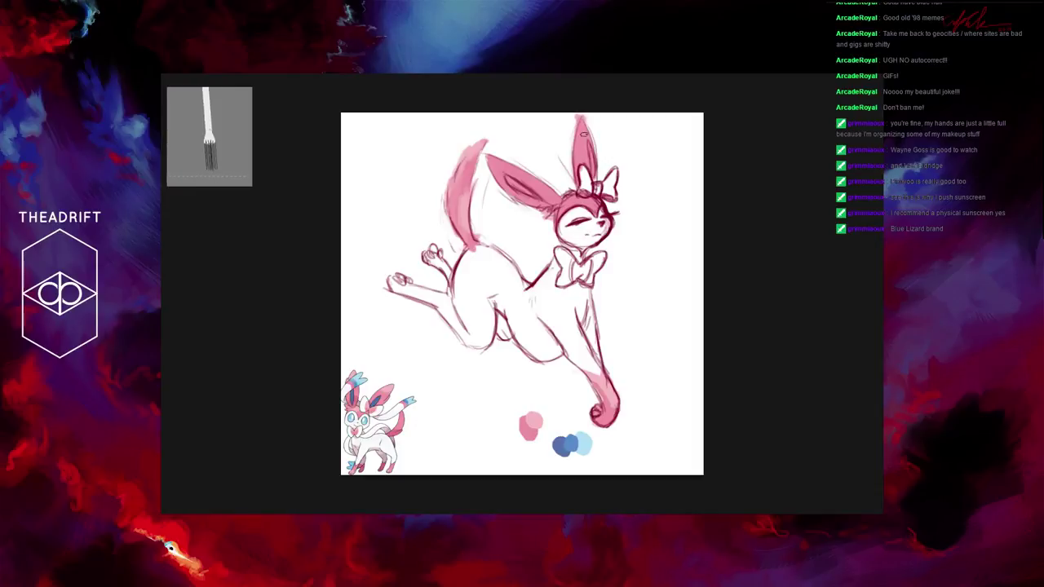
drag(588, 145, 593, 169)
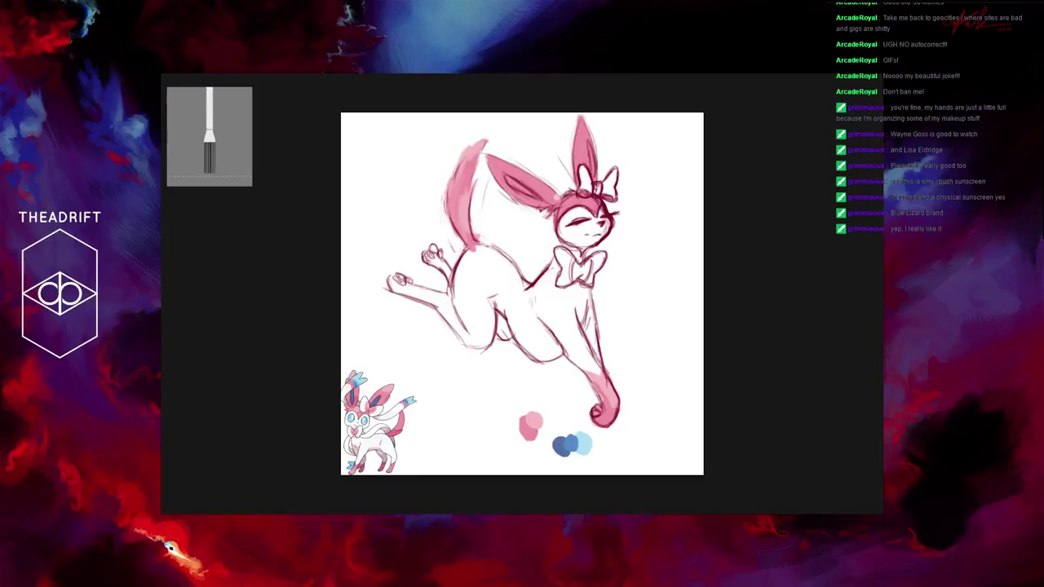
drag(551, 206, 569, 188)
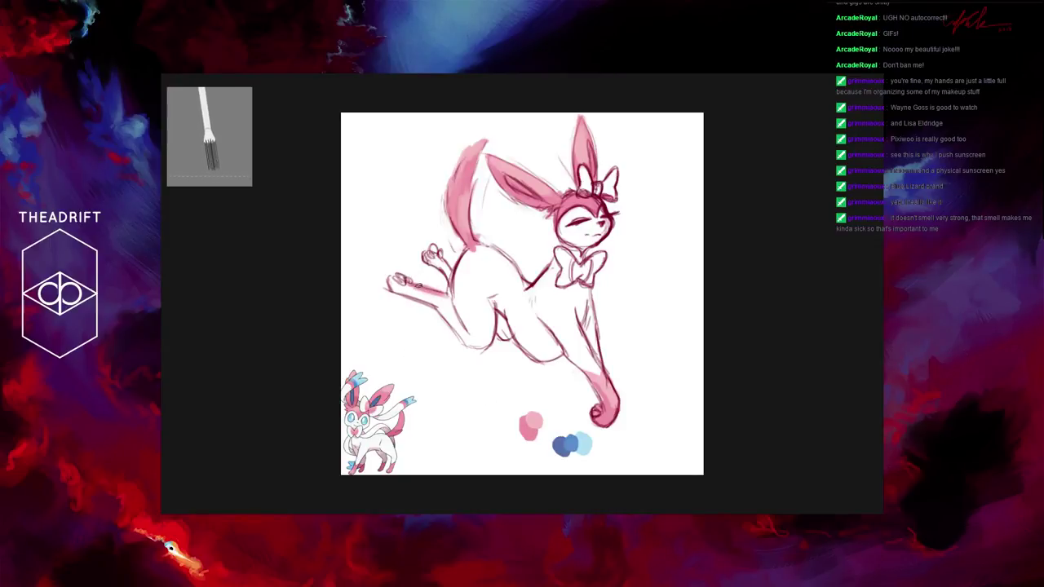
Step: Fill the two raised hind legs with pink from the paws down to where they meet the haunch
drag(447, 293, 401, 278)
drag(398, 278, 400, 290)
mouse_move(399, 288)
mouse_down()
mouse_move(392, 272)
mouse_move(399, 283)
mouse_up()
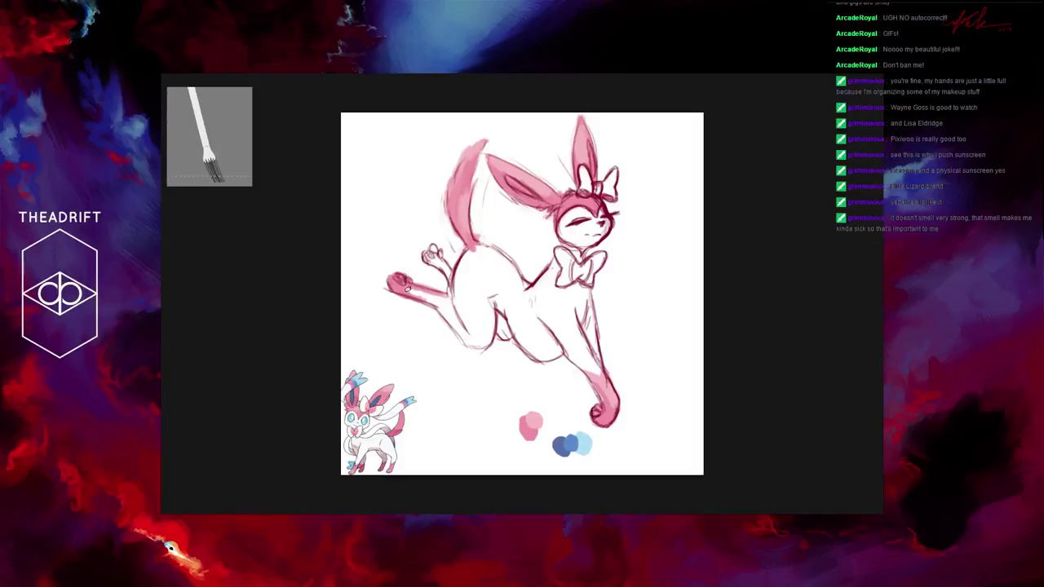
mouse_move(402, 280)
mouse_down()
mouse_move(438, 298)
mouse_move(413, 290)
mouse_up()
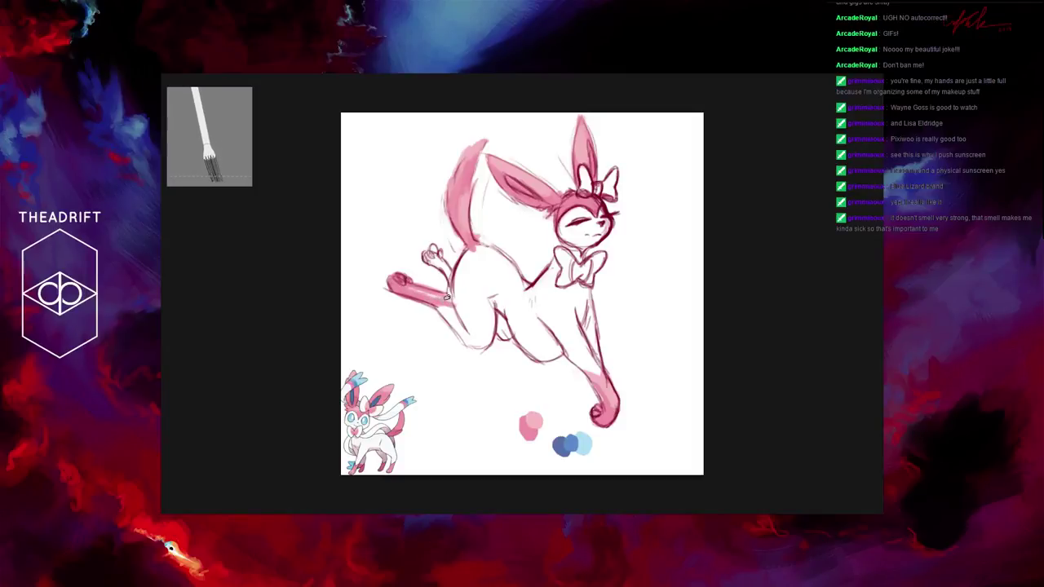
drag(446, 301, 424, 291)
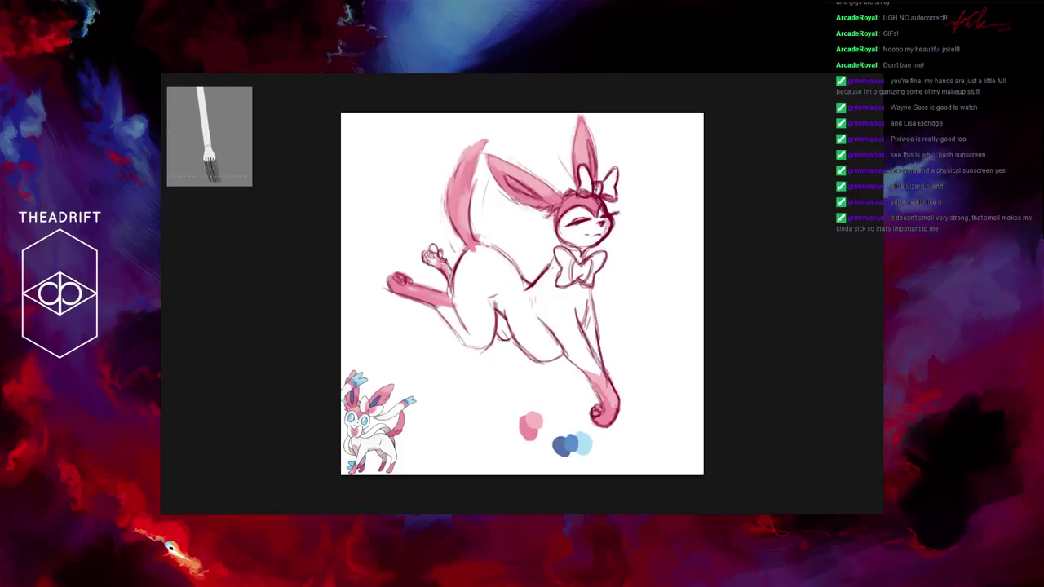
mouse_move(424, 292)
mouse_down()
mouse_move(444, 263)
mouse_move(433, 249)
mouse_move(424, 260)
mouse_move(440, 269)
mouse_move(432, 246)
mouse_move(441, 260)
mouse_move(433, 256)
mouse_up()
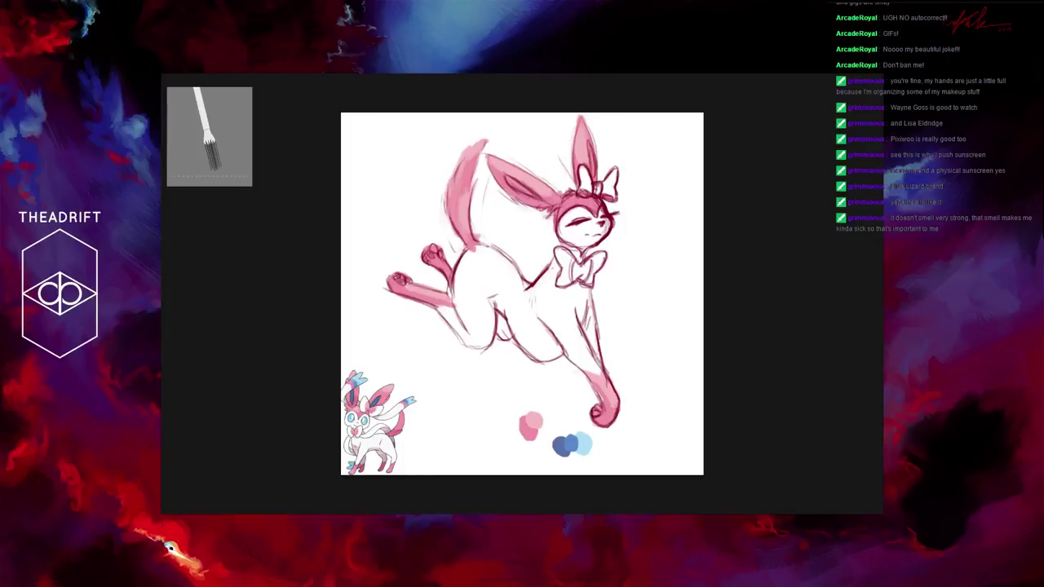
drag(389, 276, 399, 280)
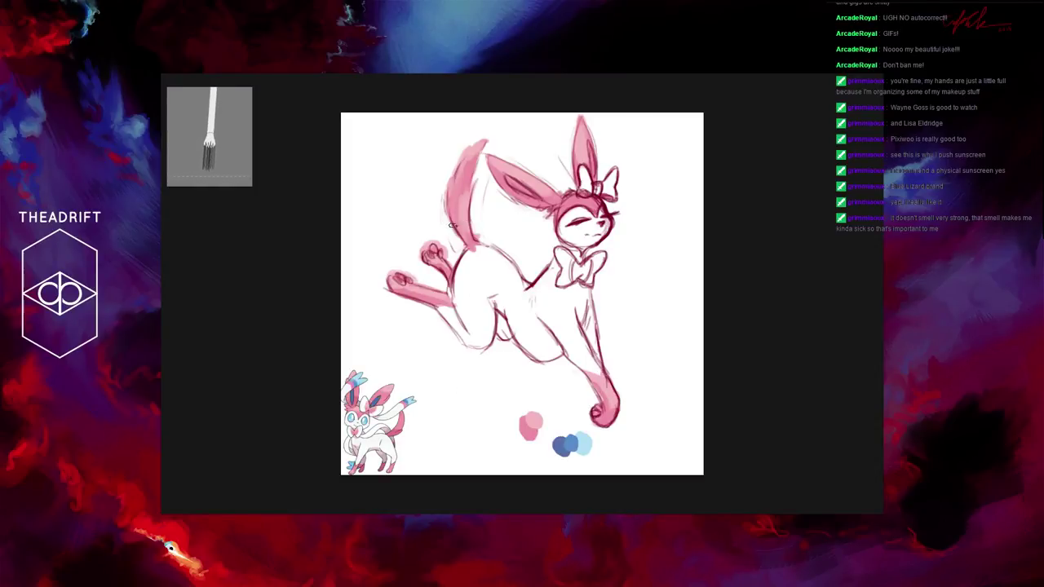
Step: Lower the linework's opacity so the lines look lighter, comparing the drawing with the linework and flat colours hidden and shown
click(925, 380)
click(924, 378)
click(924, 378)
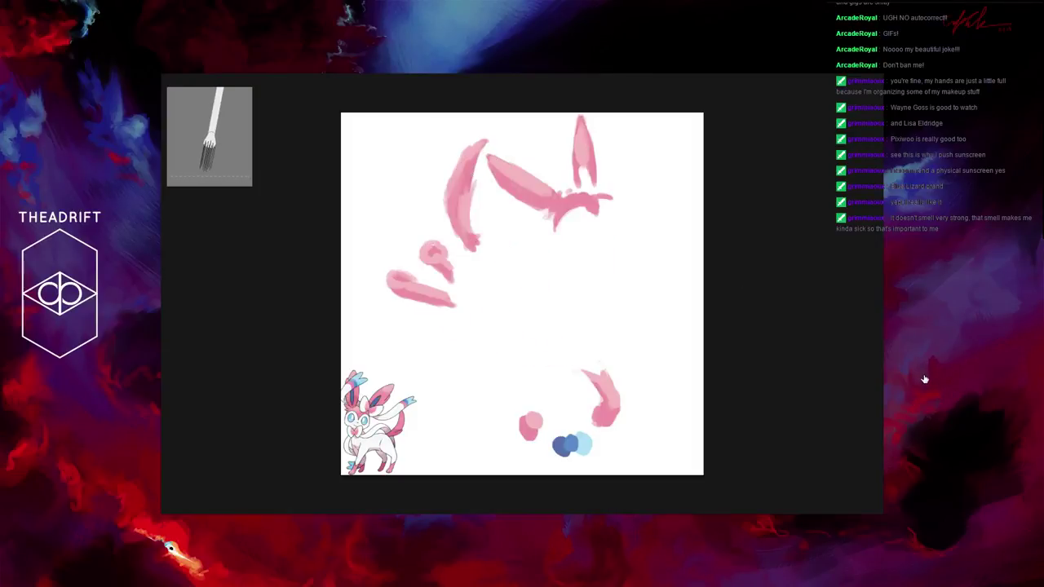
click(925, 377)
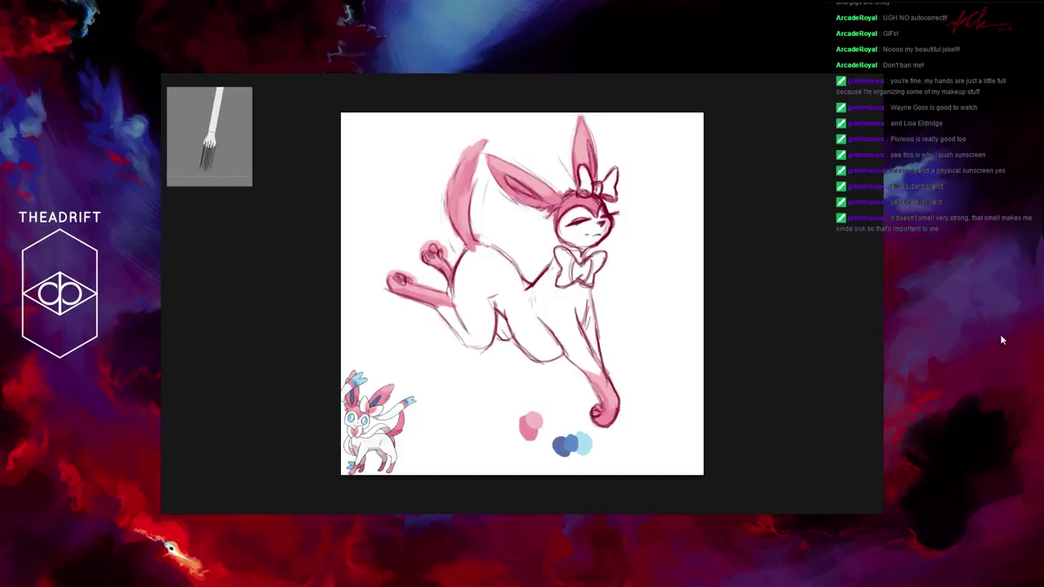
drag(1008, 324, 980, 326)
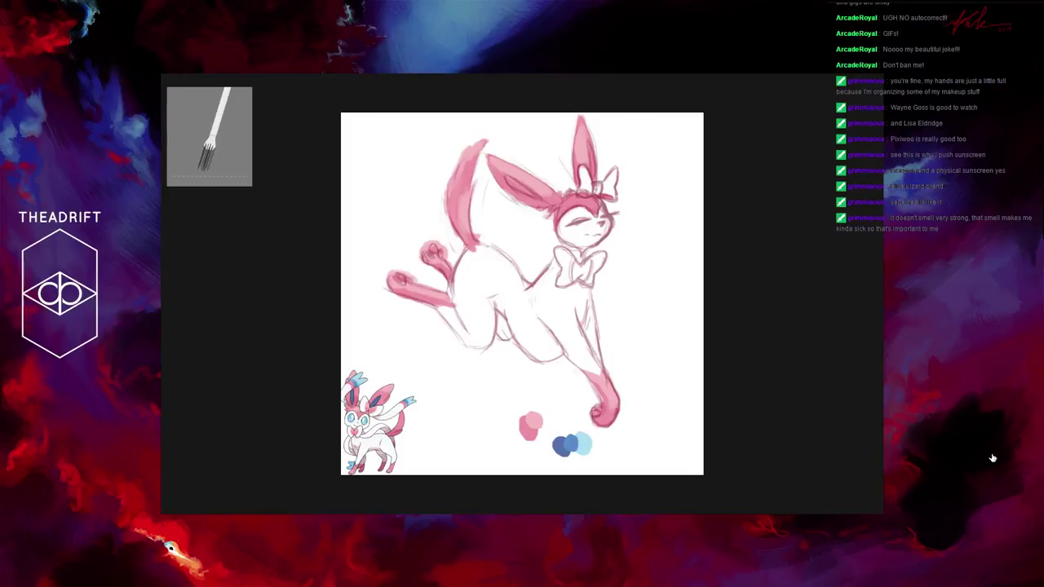
click(925, 420)
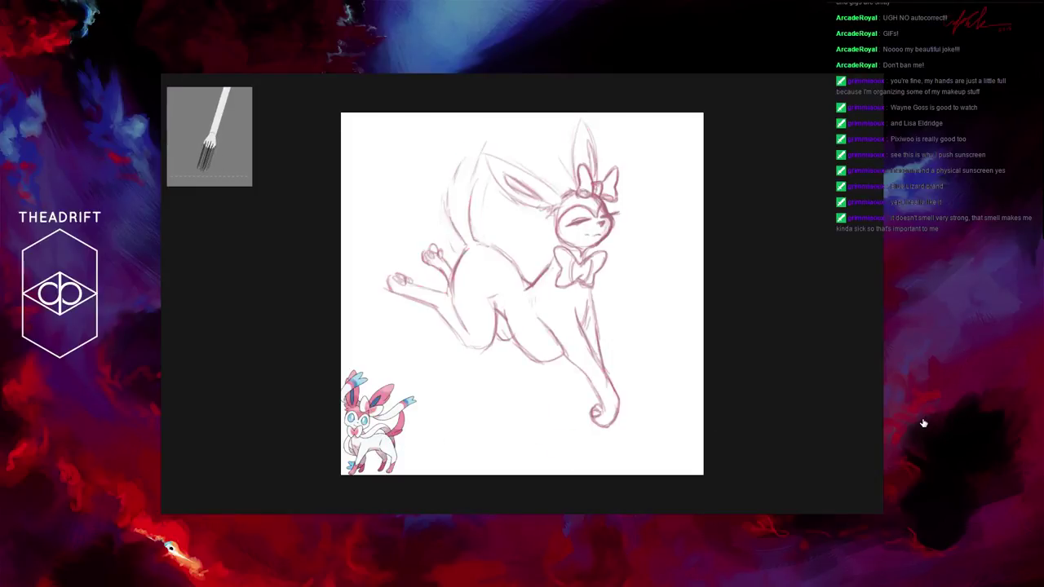
click(923, 423)
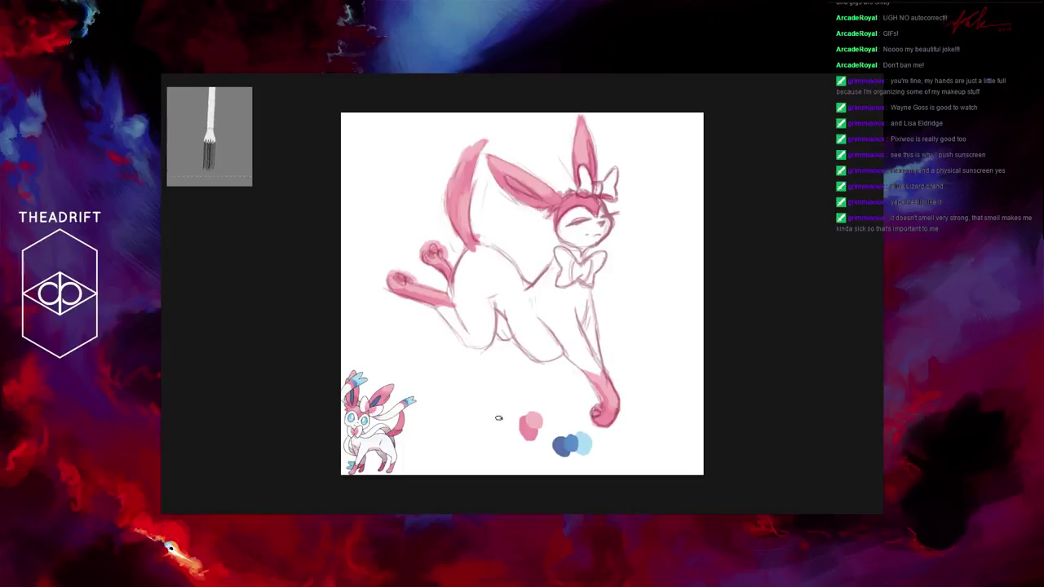
Step: Add a muted mauve swatch beside the pink ones, then colour the centres of the head and chest bows pink and refine their outlines
drag(498, 425, 494, 436)
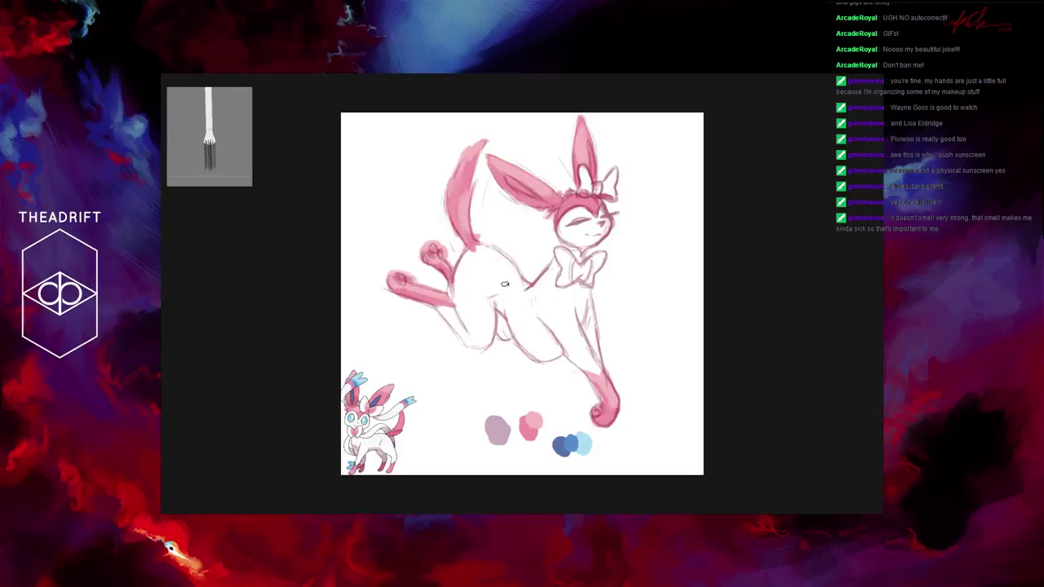
click(925, 422)
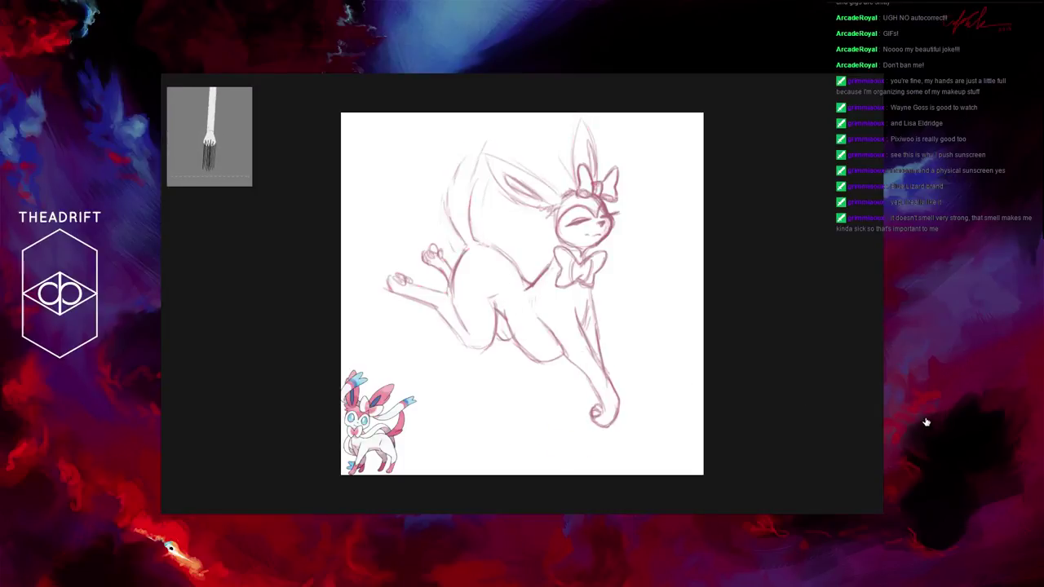
click(925, 420)
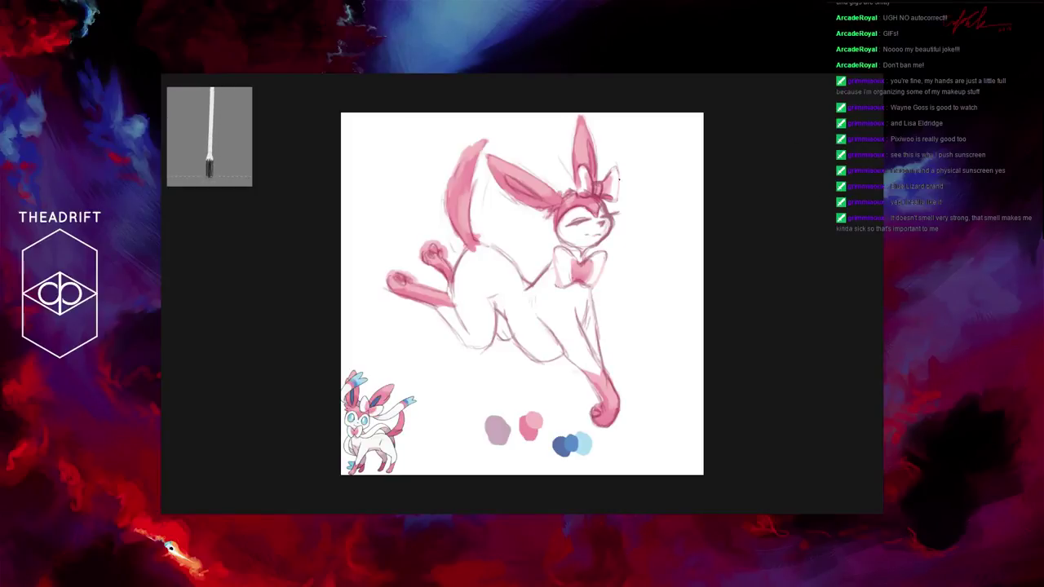
mouse_move(617, 199)
mouse_down()
mouse_move(617, 173)
mouse_move(578, 194)
mouse_up()
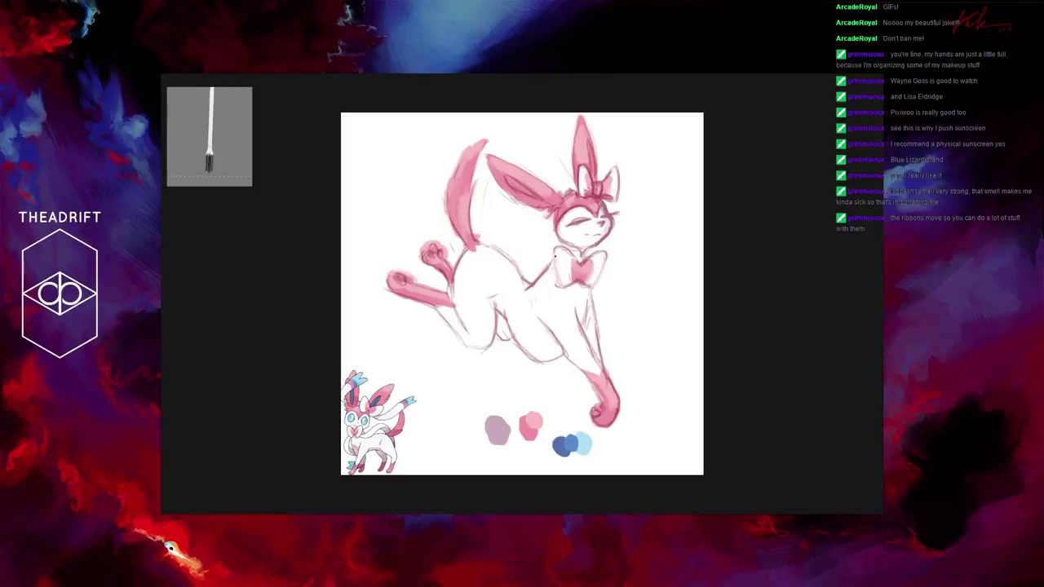
drag(556, 250, 561, 285)
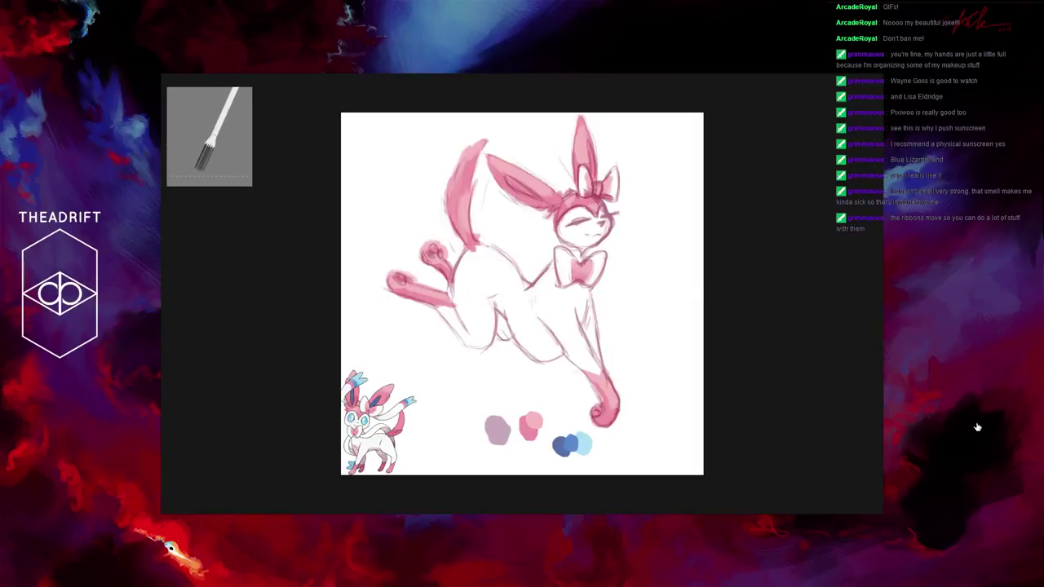
Step: Paint the closed eyelids and lashes of both eyes in dark blue, extending the lash corners outward
drag(584, 220, 576, 228)
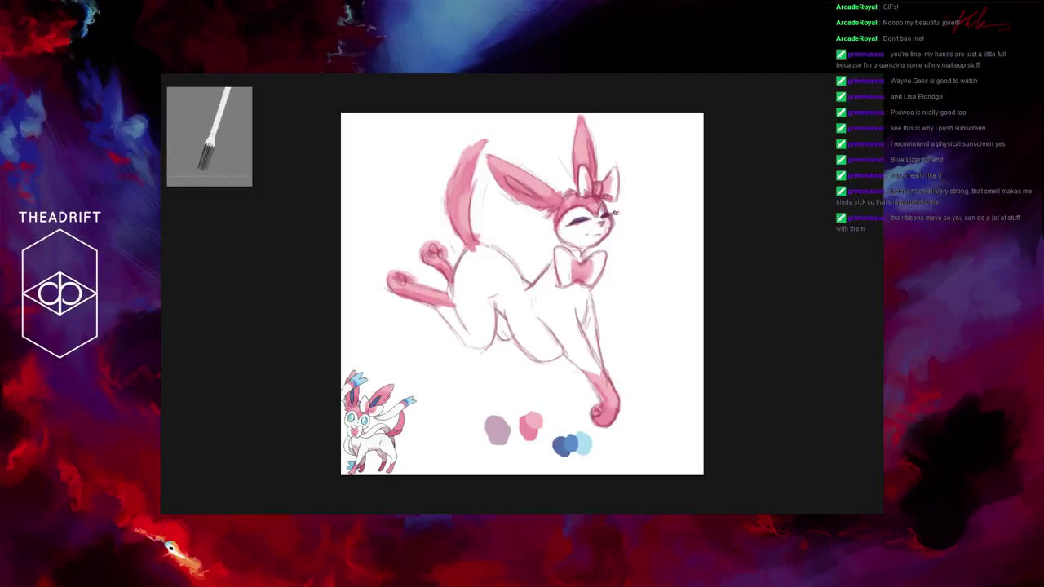
mouse_move(603, 217)
mouse_down()
mouse_move(618, 213)
mouse_move(566, 224)
mouse_up()
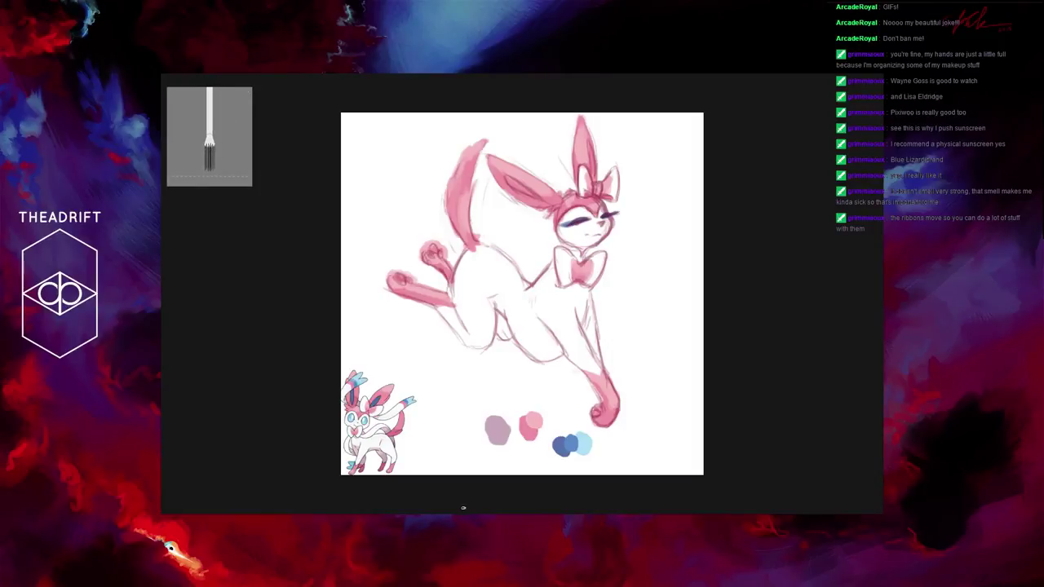
Step: Show the ribbon sketch as faint guide lines and paint pink bands across the ribbons streaming behind the body and beneath the backswept ear
click(924, 397)
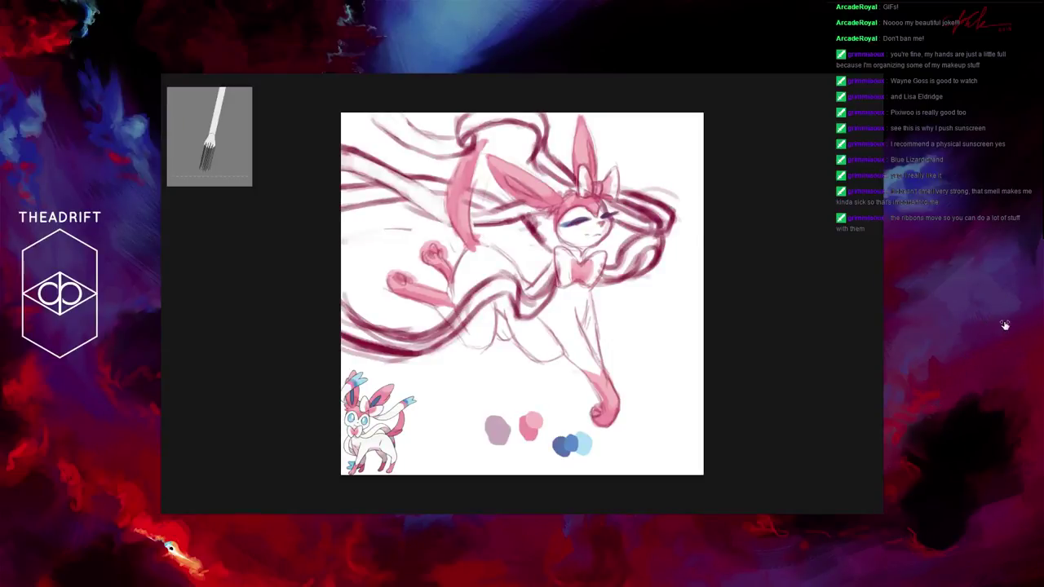
drag(987, 323, 961, 328)
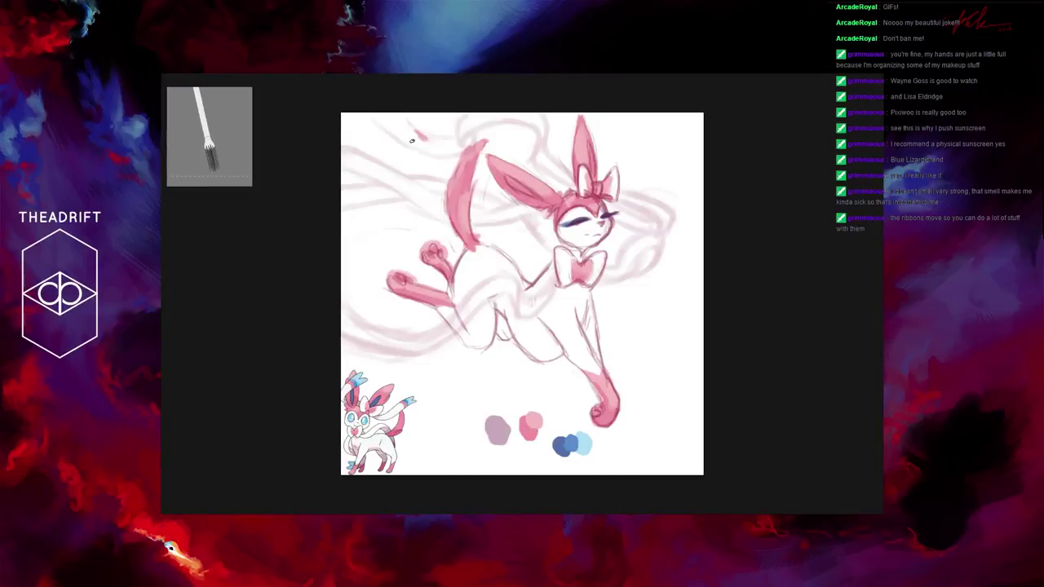
mouse_move(412, 134)
mouse_down()
mouse_move(396, 104)
mouse_move(412, 135)
mouse_move(398, 125)
mouse_move(432, 136)
mouse_up()
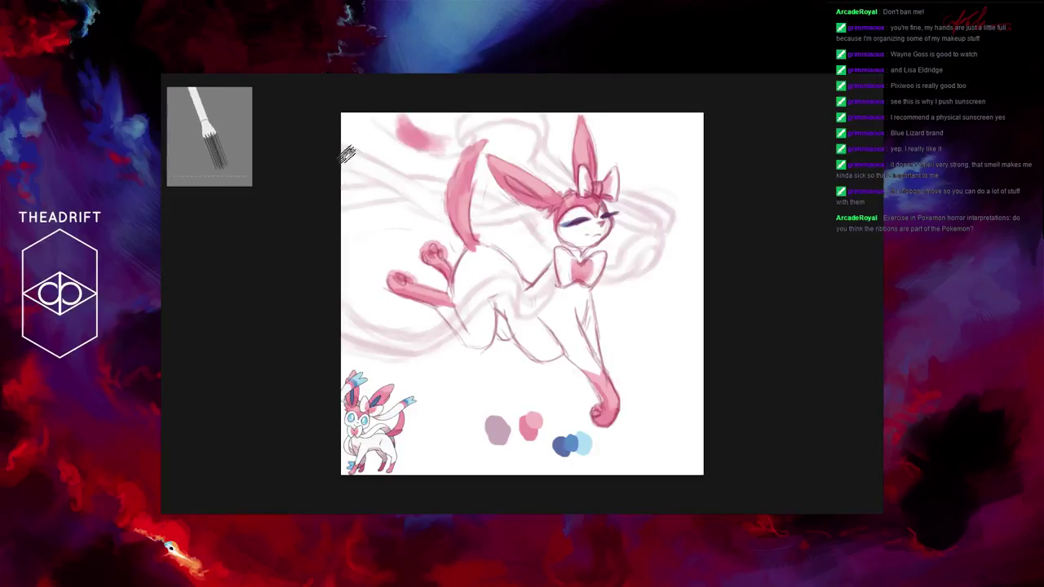
mouse_move(398, 179)
mouse_down()
mouse_move(377, 158)
mouse_move(414, 188)
mouse_up()
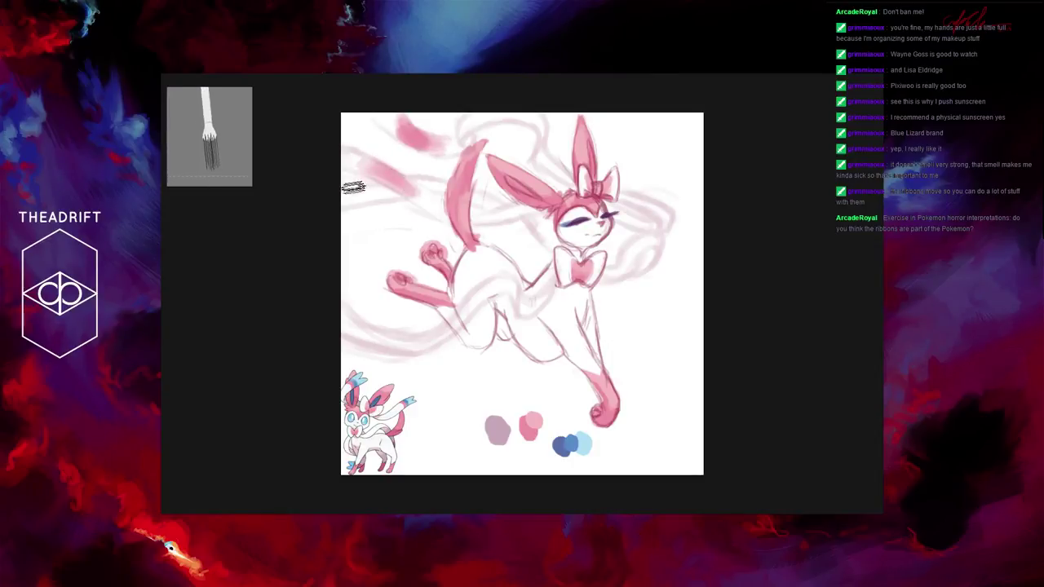
mouse_move(353, 197)
mouse_down()
mouse_move(371, 192)
mouse_move(334, 187)
mouse_move(336, 197)
mouse_move(363, 191)
mouse_move(355, 201)
mouse_move(371, 192)
mouse_up()
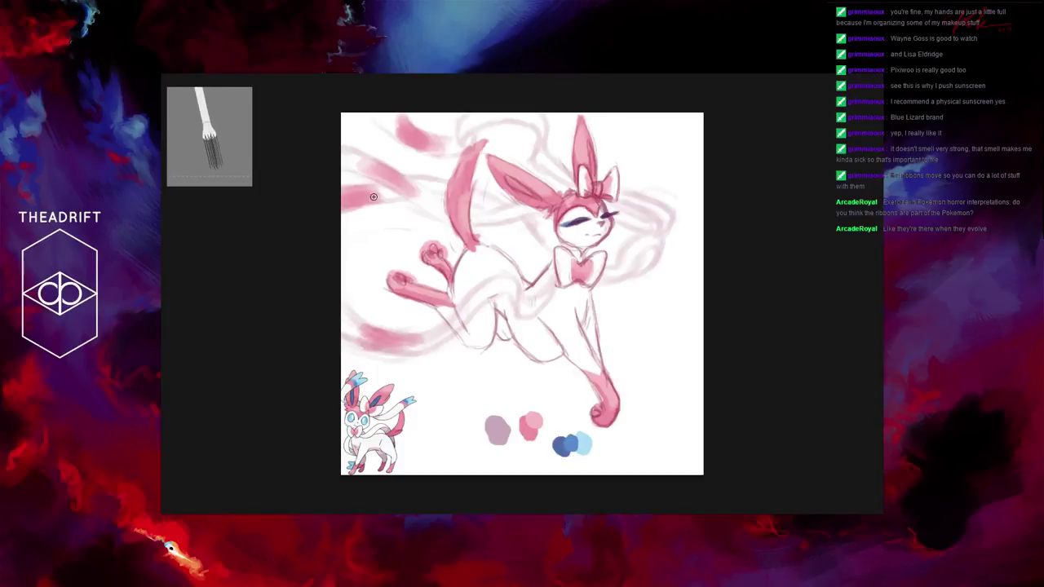
mouse_move(373, 197)
mouse_down()
mouse_move(340, 185)
mouse_move(362, 212)
mouse_move(337, 195)
mouse_move(357, 218)
mouse_up()
key(b)
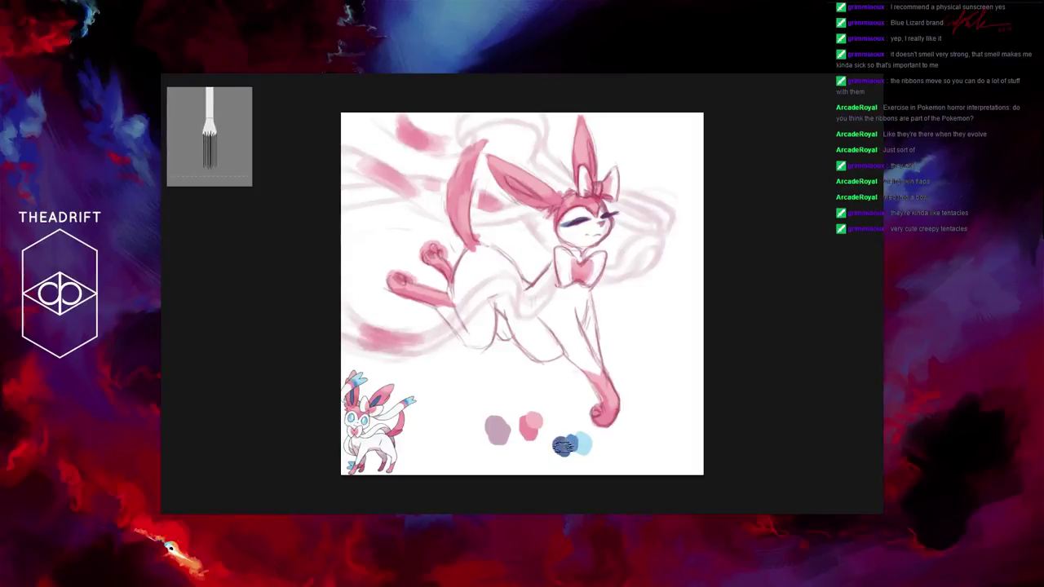
Step: Paint the end of the uppermost ribbon in blues, from dark blue beside its pink band to light blue at the tip
click(561, 449)
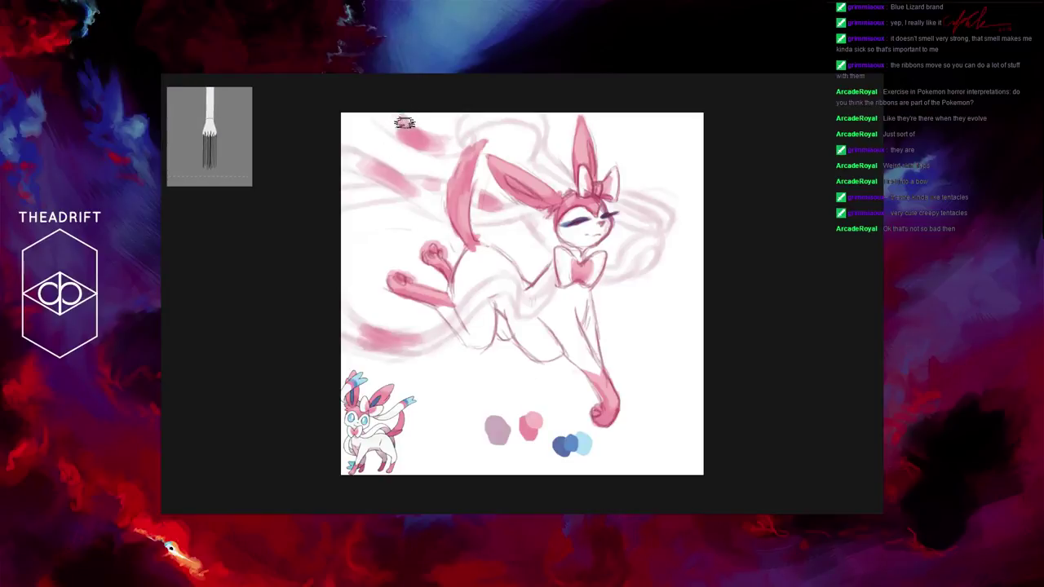
mouse_move(405, 122)
mouse_down()
mouse_move(410, 133)
mouse_move(397, 103)
mouse_move(408, 137)
mouse_move(387, 107)
mouse_move(367, 103)
mouse_move(400, 121)
mouse_up()
alt+click(588, 451)
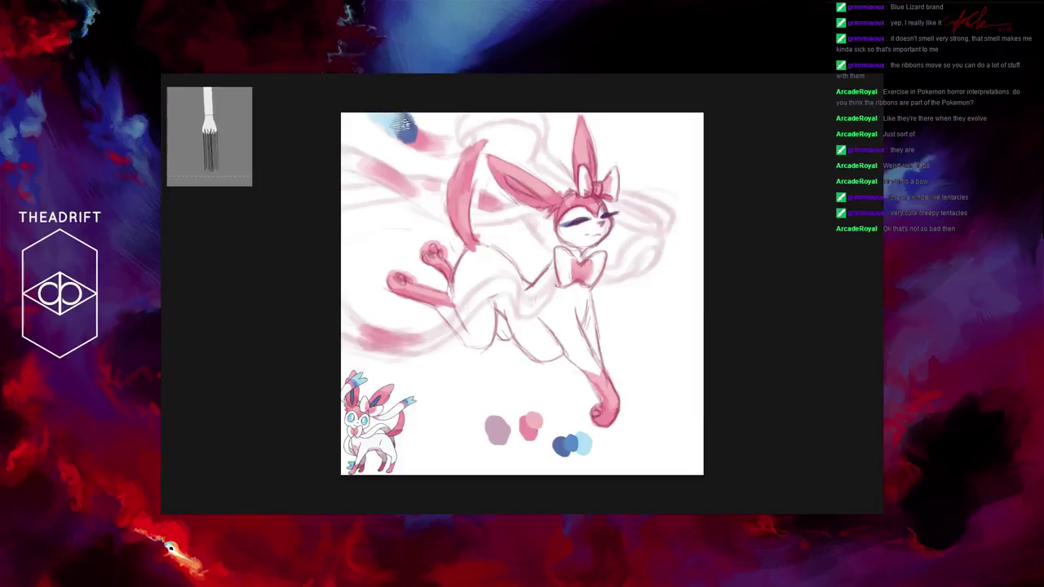
alt+click(571, 443)
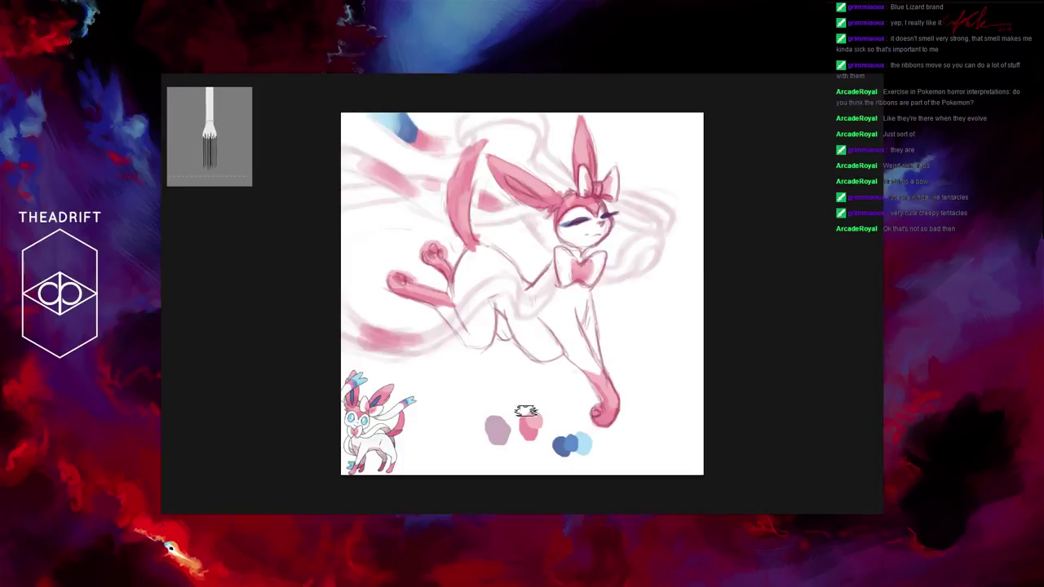
Step: Paint dark blue on the ribbon between the backswept ear and tail, fading to light blue along its length to the canvas edge
alt+click(564, 446)
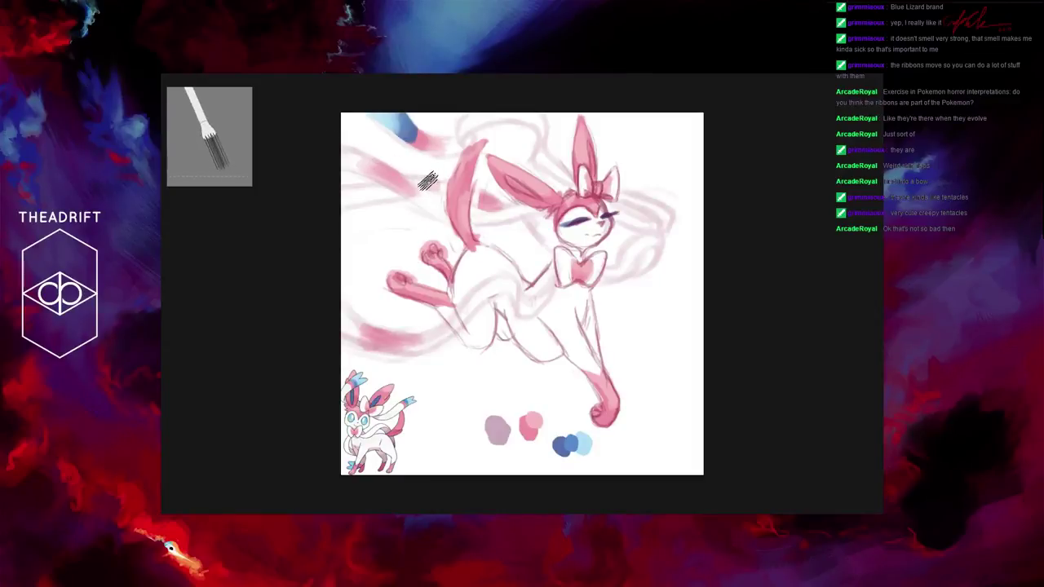
drag(475, 189, 484, 193)
drag(426, 177, 418, 172)
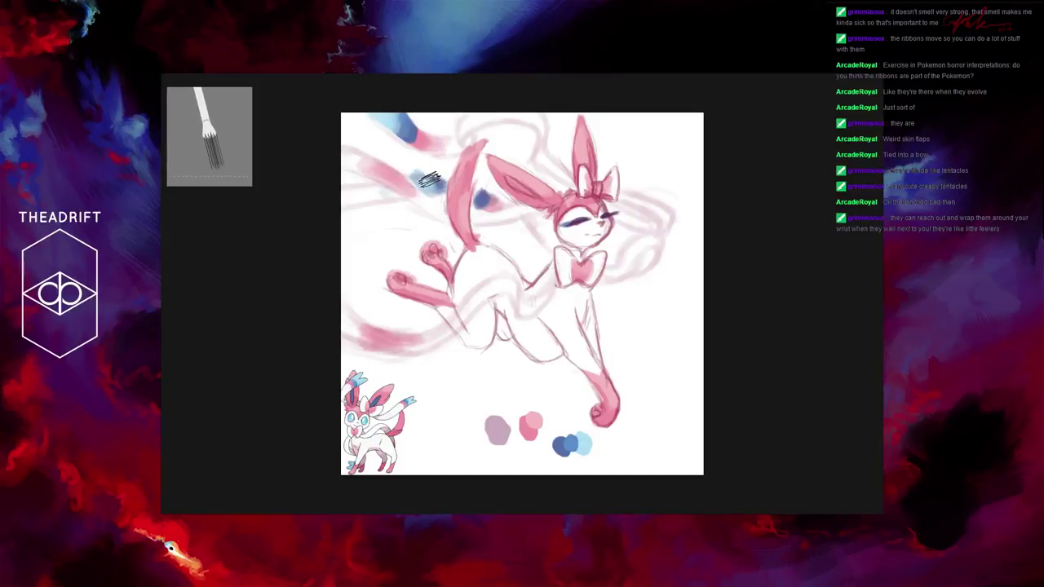
mouse_move(429, 180)
mouse_down()
mouse_move(429, 170)
mouse_move(433, 179)
mouse_up()
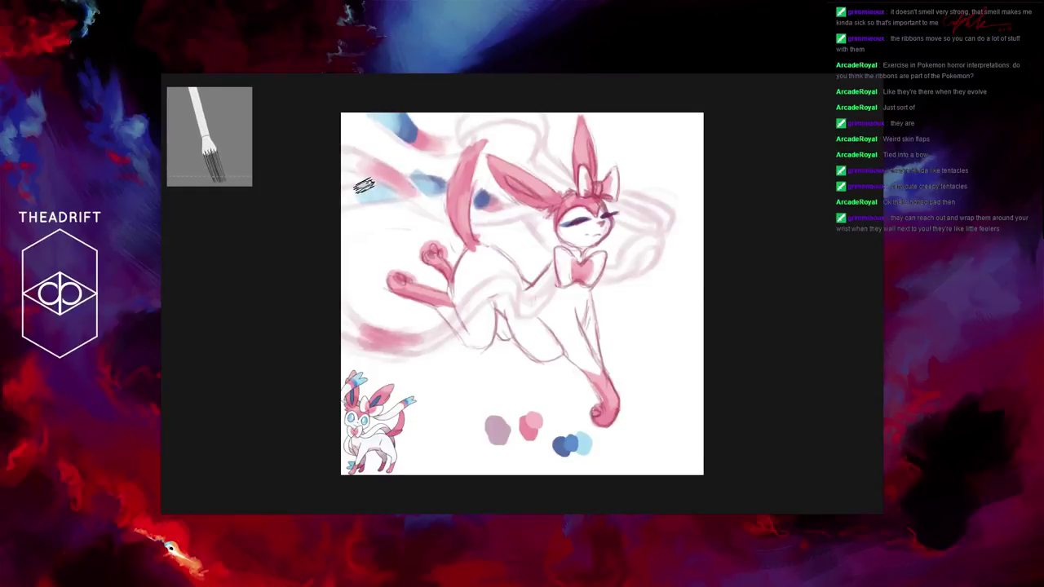
mouse_move(364, 185)
mouse_down()
mouse_move(349, 183)
mouse_move(385, 185)
mouse_move(345, 186)
mouse_move(353, 195)
mouse_move(342, 183)
mouse_up()
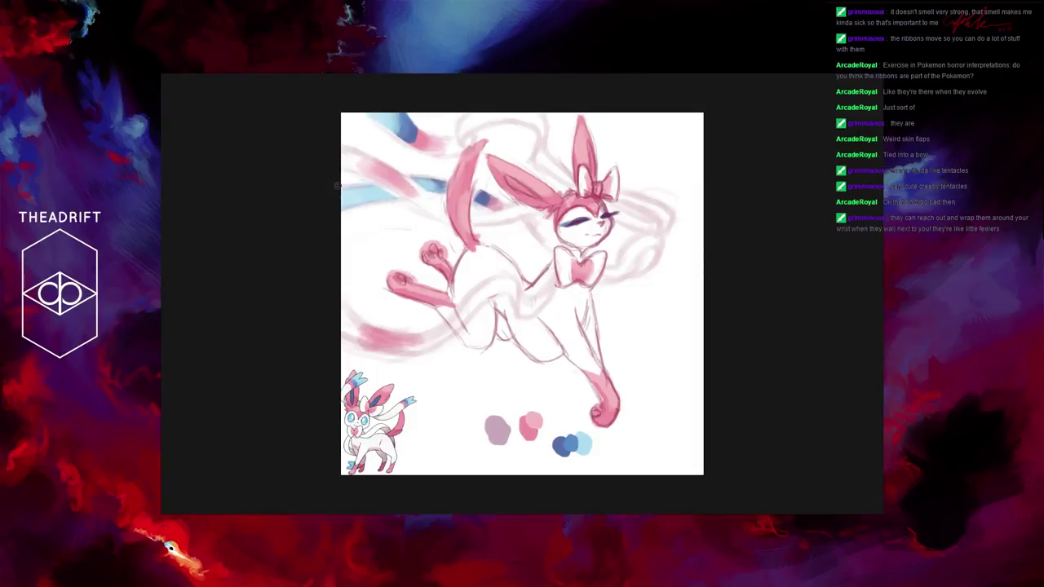
Step: Paint the end of the ribbon below the uppermost one dark blue, from the canvas edge to its pink band
key(b)
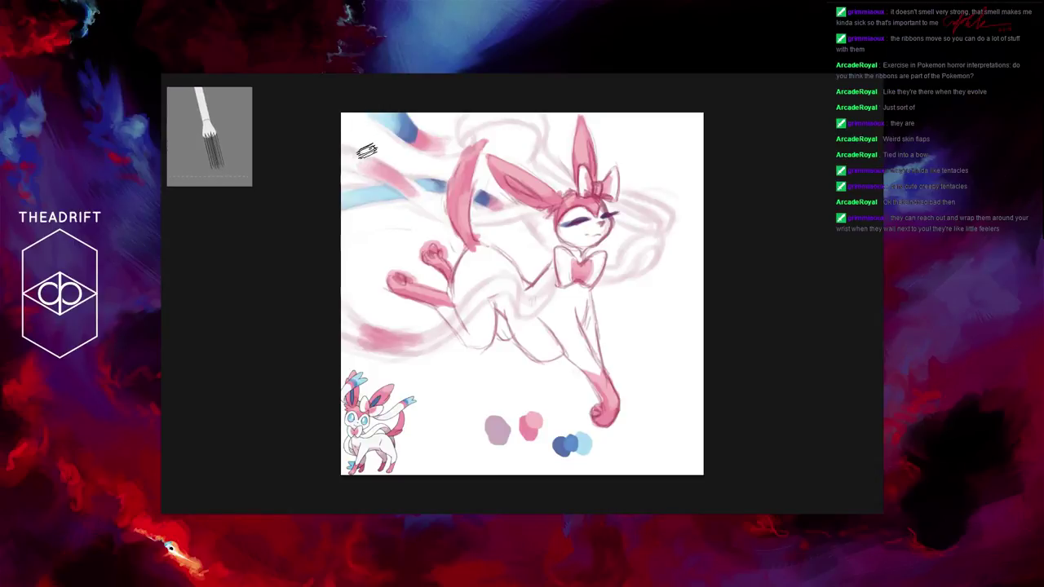
mouse_move(366, 151)
mouse_down()
mouse_move(339, 145)
mouse_move(370, 155)
mouse_move(333, 148)
mouse_move(385, 169)
mouse_move(341, 141)
mouse_move(395, 164)
mouse_up()
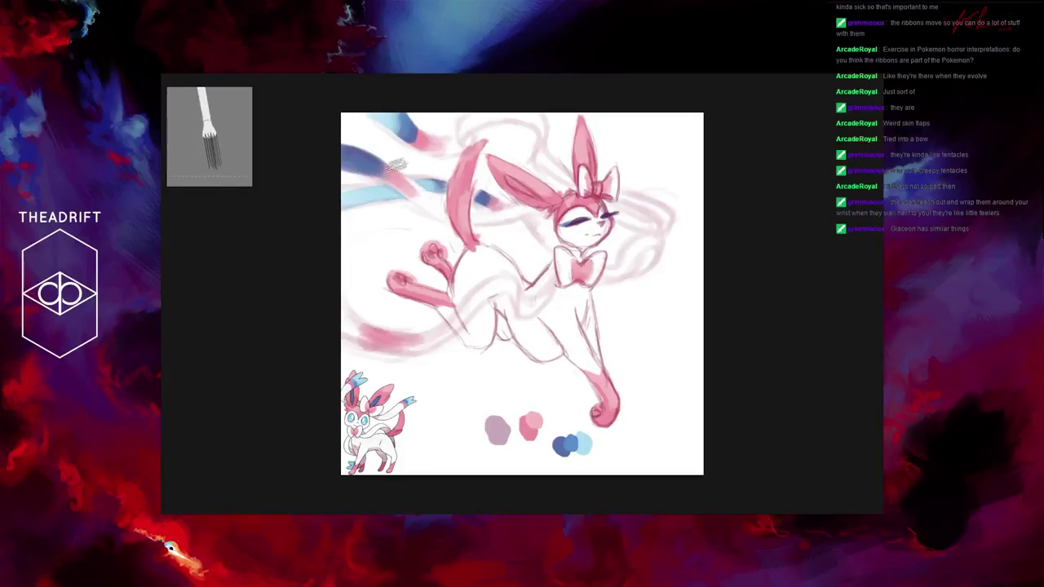
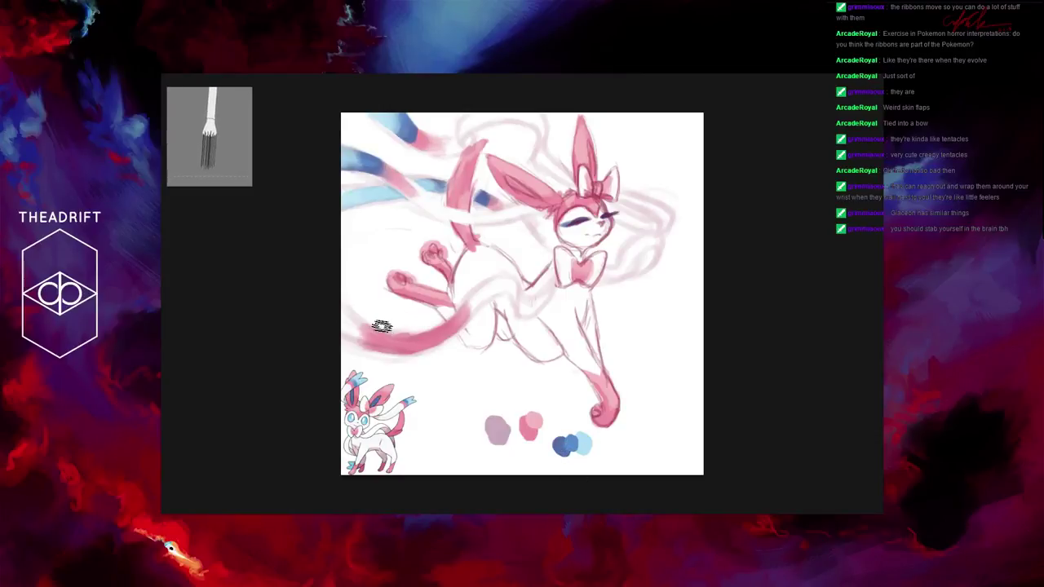
Step: Paint the end of the lowest ribbon in blues, from dark blue beside its pink band to light blue at the canvas edge
mouse_move(397, 332)
mouse_down()
mouse_move(398, 336)
mouse_move(405, 331)
mouse_move(370, 326)
mouse_move(347, 305)
mouse_move(339, 317)
mouse_move(390, 338)
mouse_move(405, 334)
mouse_move(394, 327)
mouse_move(435, 320)
mouse_move(415, 340)
mouse_move(437, 324)
mouse_move(411, 338)
mouse_move(343, 304)
mouse_up()
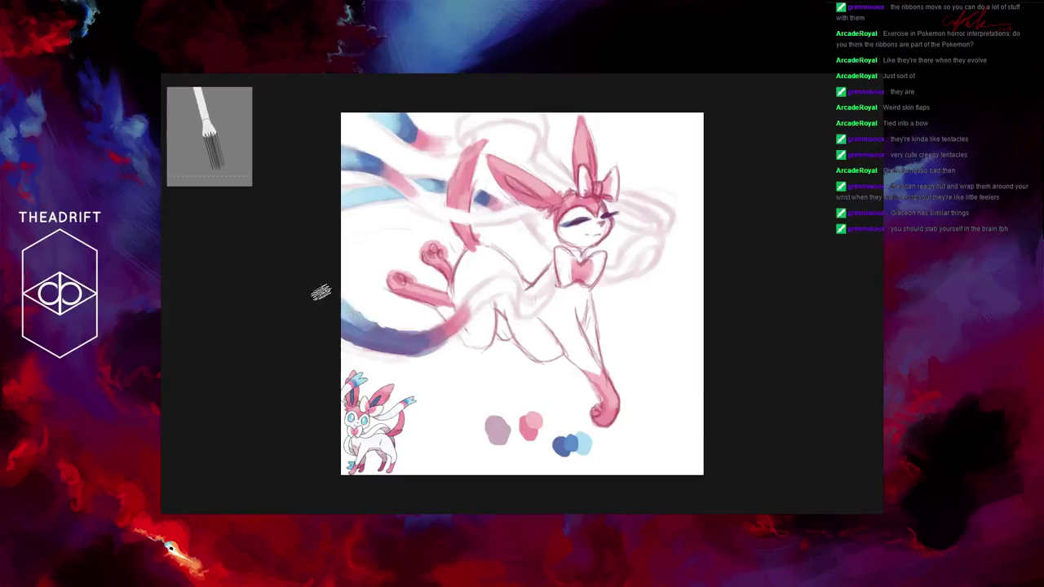
mouse_move(365, 318)
mouse_down()
mouse_move(381, 336)
mouse_move(375, 327)
mouse_move(398, 338)
mouse_move(392, 329)
mouse_up()
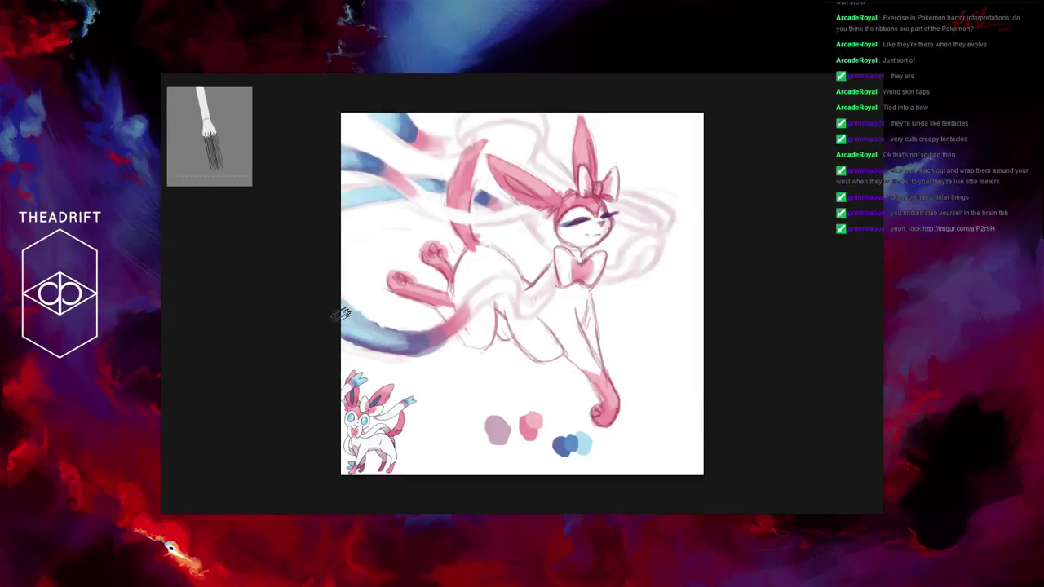
alt+click(570, 444)
drag(423, 334, 387, 346)
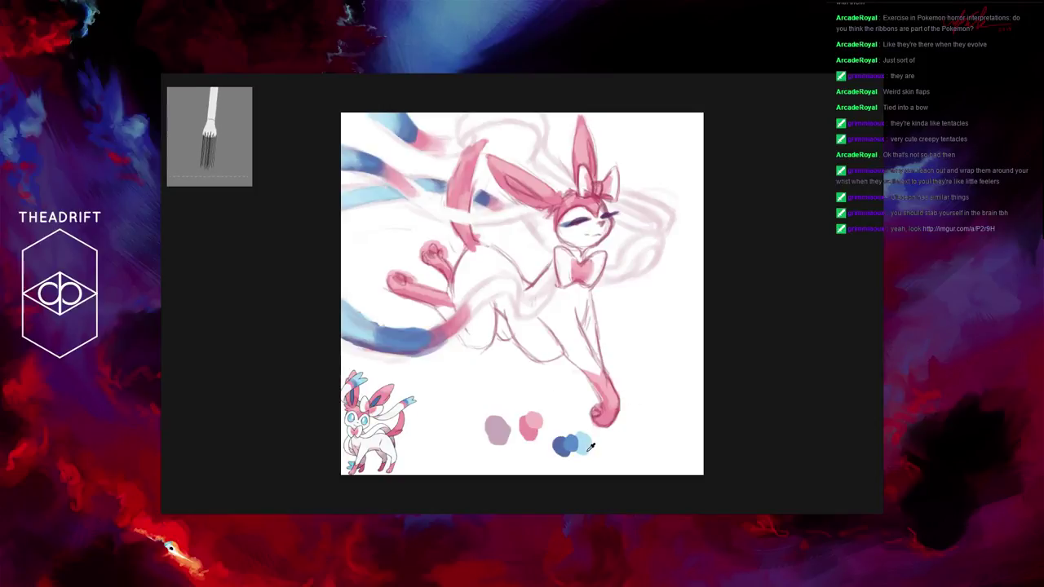
mouse_move(365, 319)
mouse_down()
mouse_move(374, 332)
mouse_move(375, 321)
mouse_move(394, 329)
mouse_up()
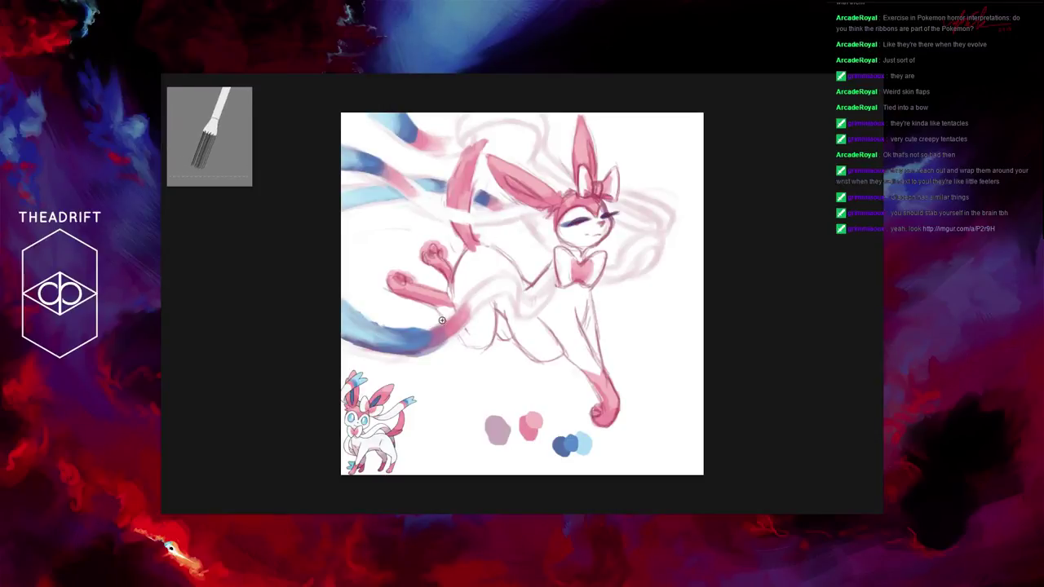
mouse_move(446, 319)
mouse_down()
mouse_move(399, 331)
mouse_move(443, 318)
mouse_move(379, 327)
mouse_move(418, 332)
mouse_move(367, 319)
mouse_up()
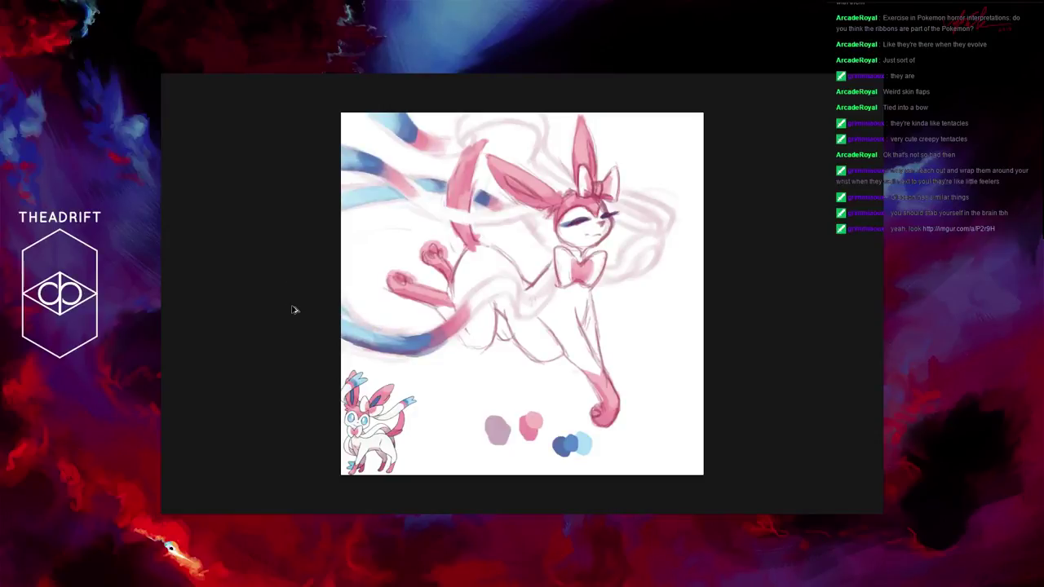
key(bracketright)
drag(345, 305, 419, 329)
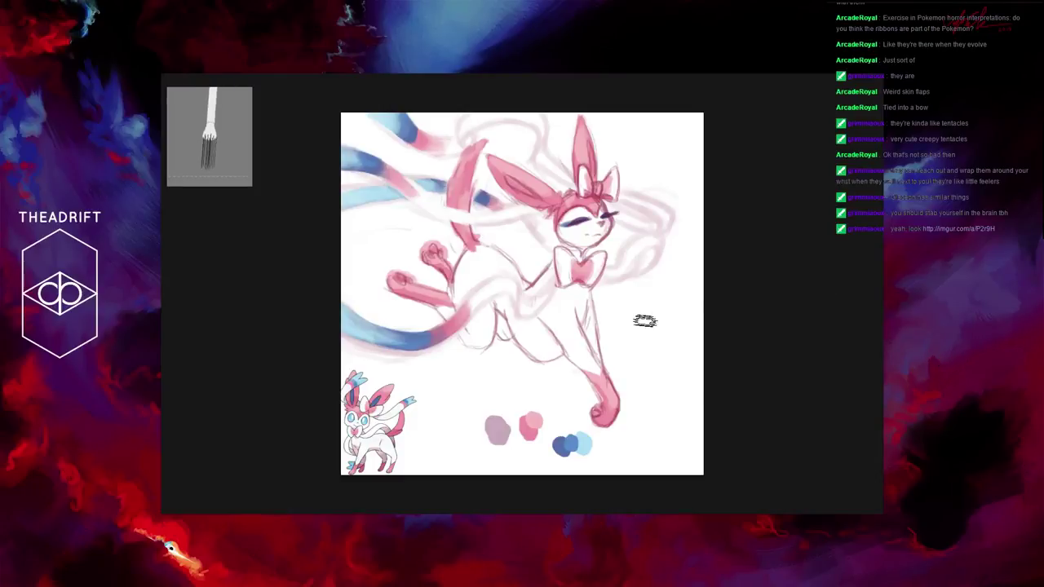
Step: Shade the hind legs, belly, chest and the white parts of the ribbons with soft mauve from the colour swatch
alt+click(499, 436)
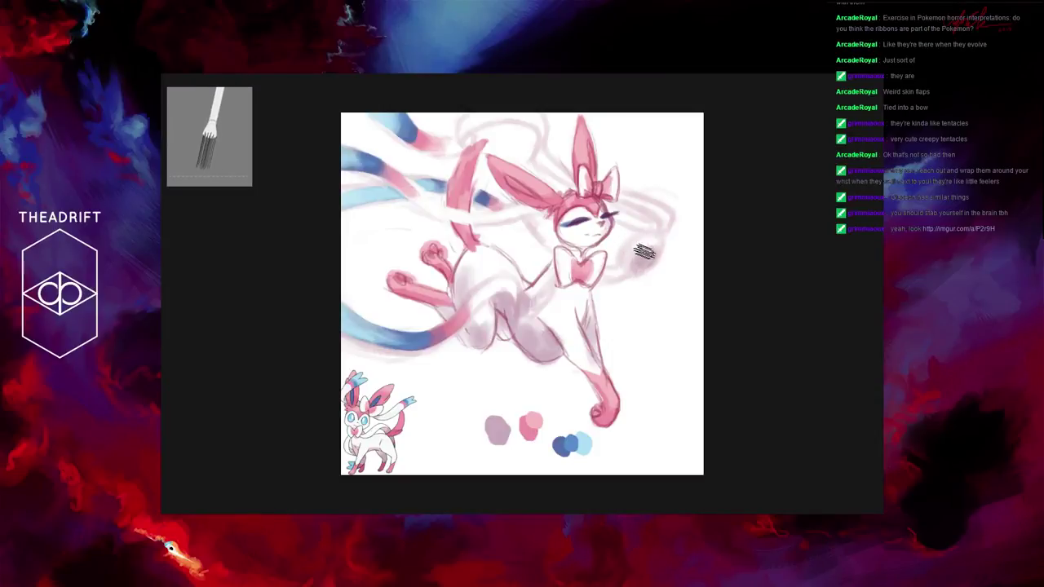
drag(639, 271, 645, 248)
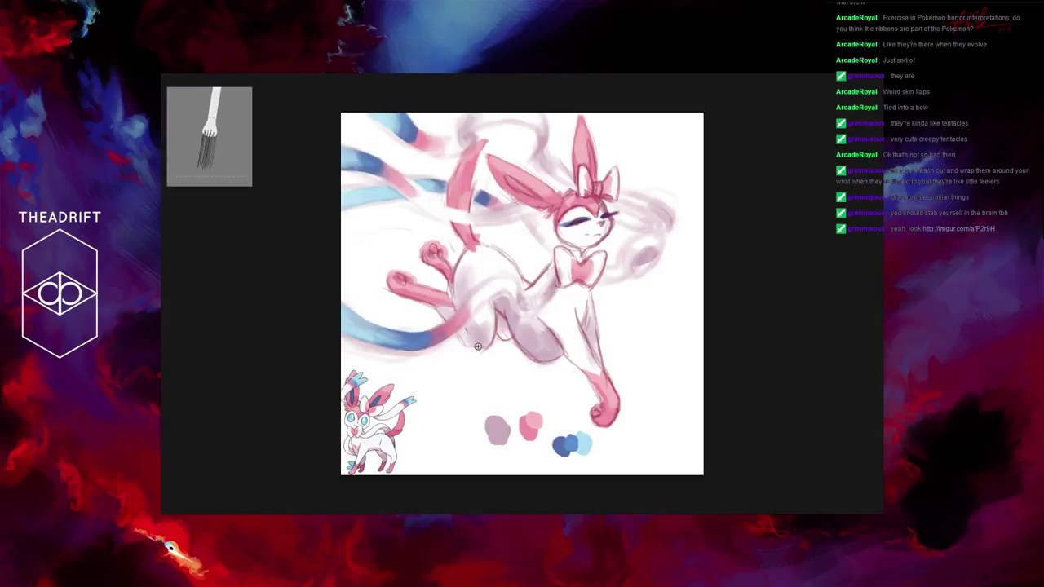
key(b)
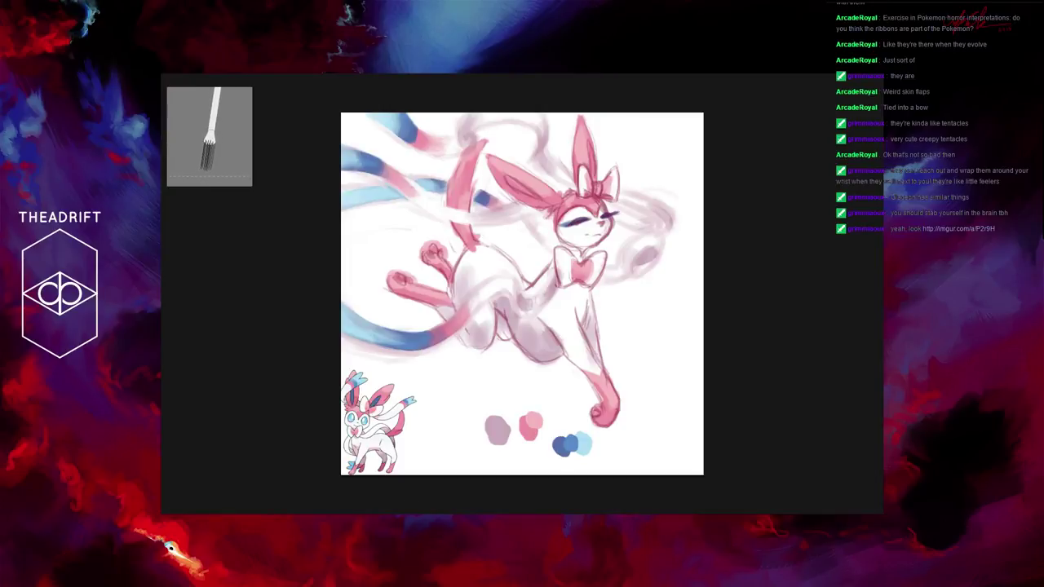
Step: Toggle the linework and ribbon guide sketch to check the colours, and tidy the mauve ribbon shading into clean-edged ribbons
click(926, 380)
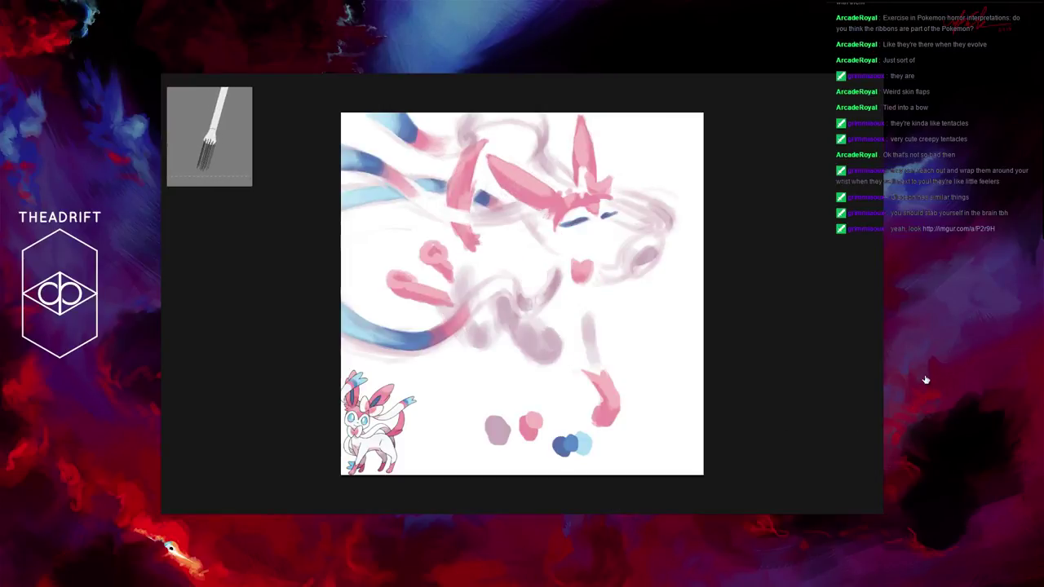
click(926, 381)
click(928, 380)
click(928, 380)
click(924, 400)
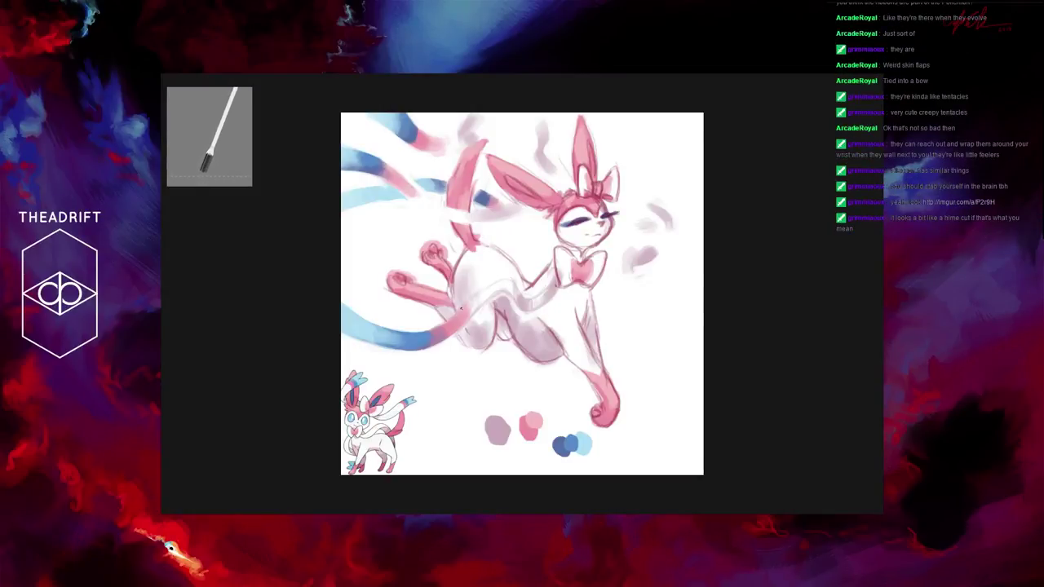
click(923, 400)
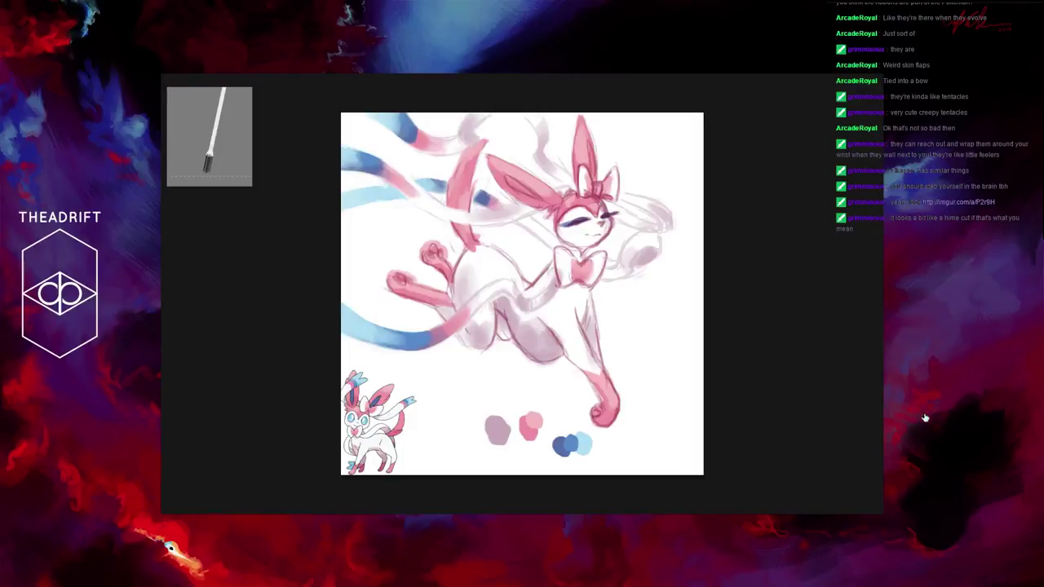
Step: Hide the Sylveon reference picture in the canvas corner and close the chat's viewer list
click(925, 424)
click(923, 419)
click(923, 364)
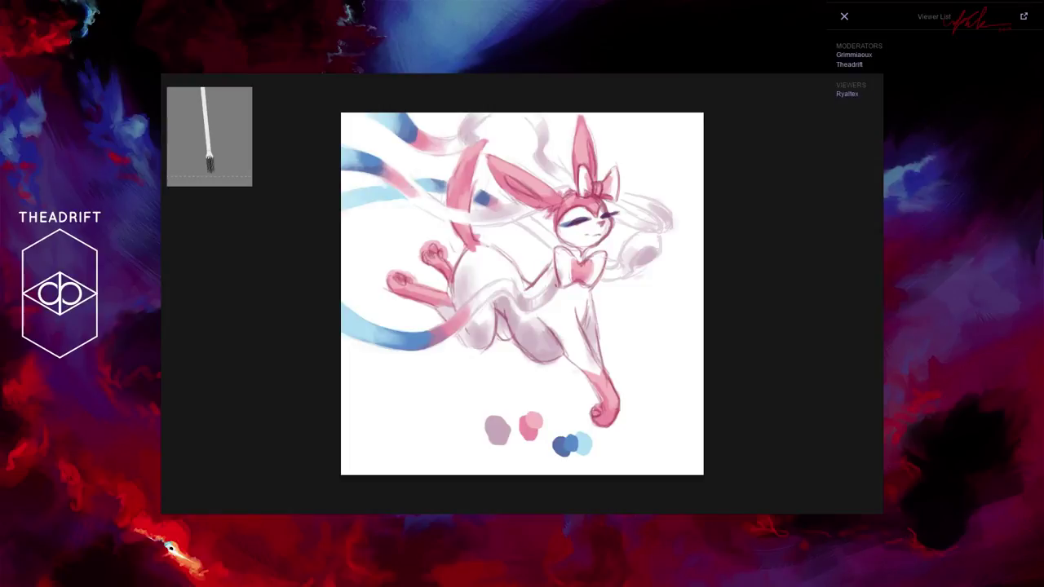
click(845, 16)
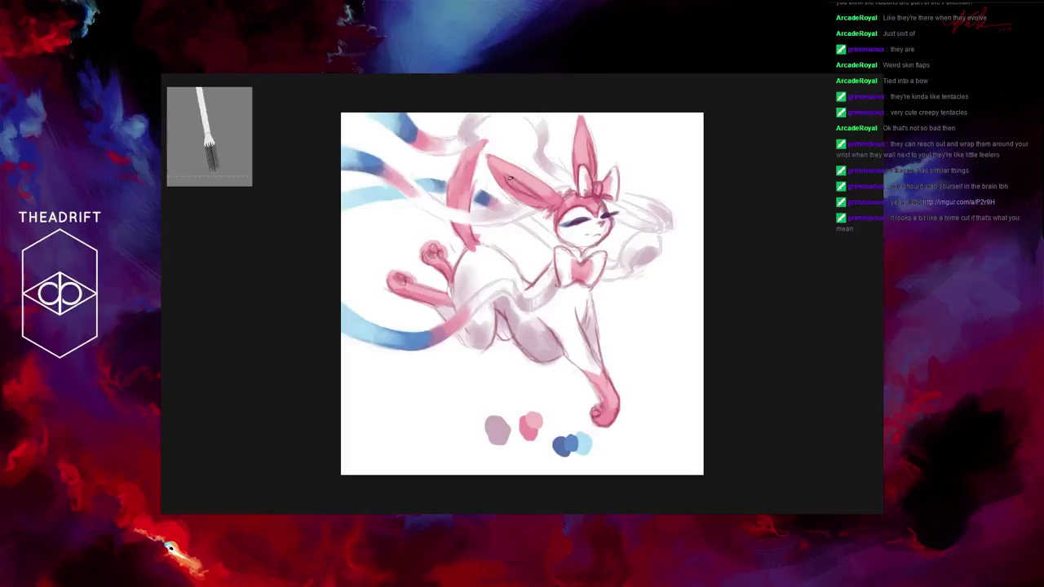
Step: Paint the insides of both ears dark blue with lighter blue accents
drag(507, 178, 538, 195)
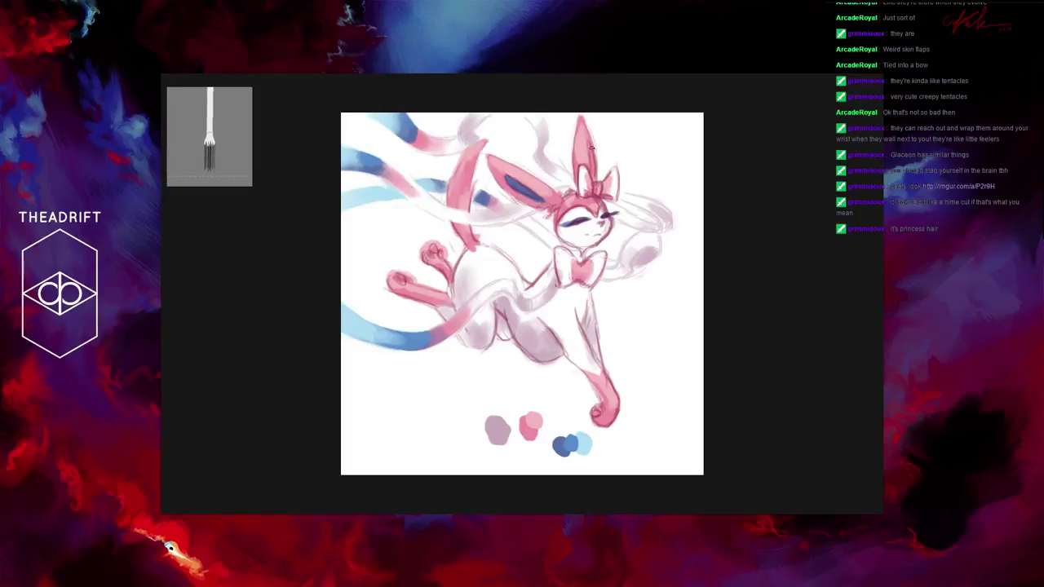
drag(591, 146, 599, 186)
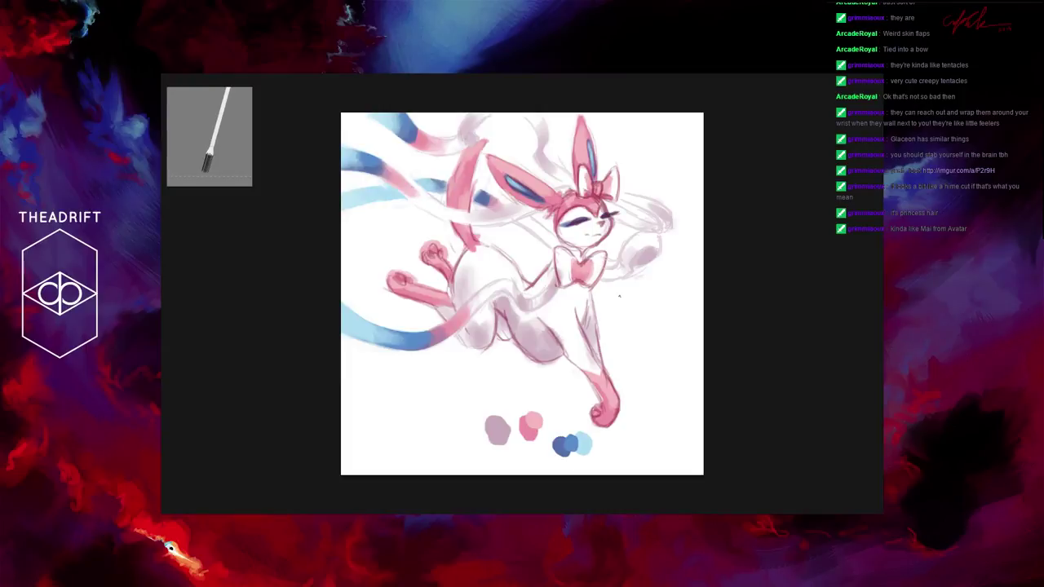
Step: Sign the drawing in dark blue beside the chest and write the underlined year 2016 beneath the signature
drag(610, 308, 631, 296)
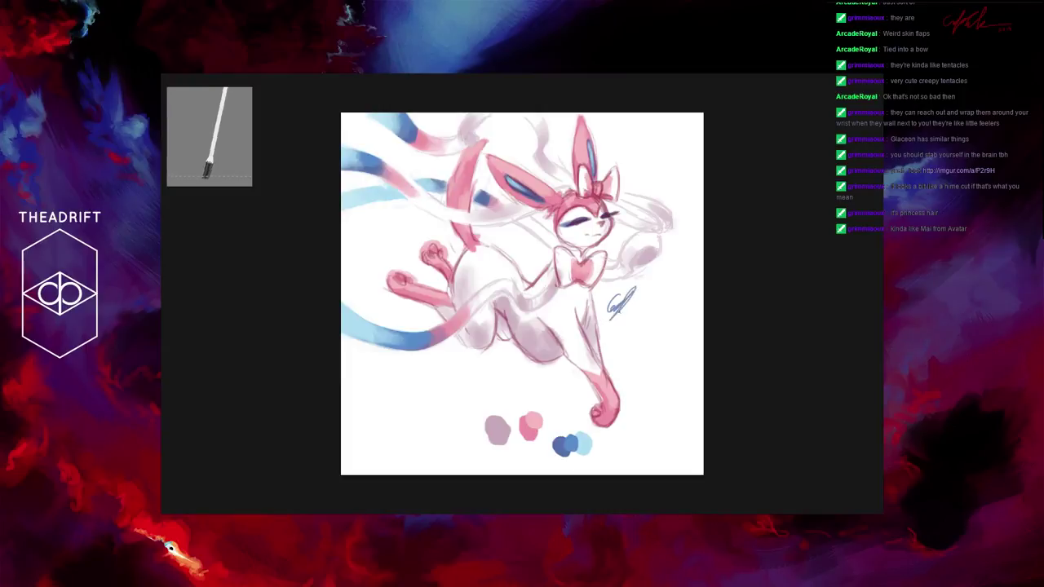
drag(624, 303, 650, 308)
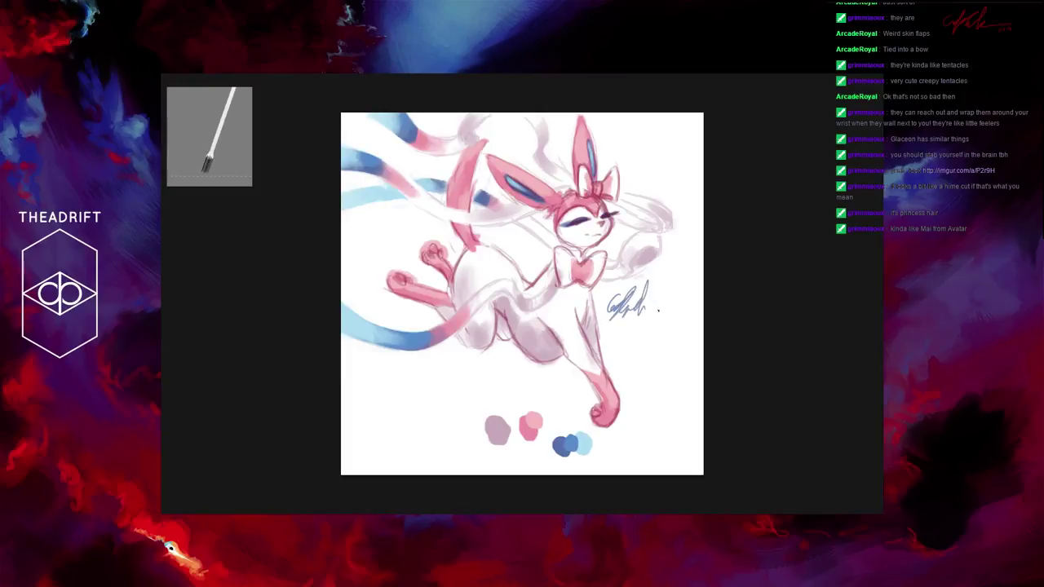
drag(617, 322, 630, 328)
drag(636, 320, 643, 328)
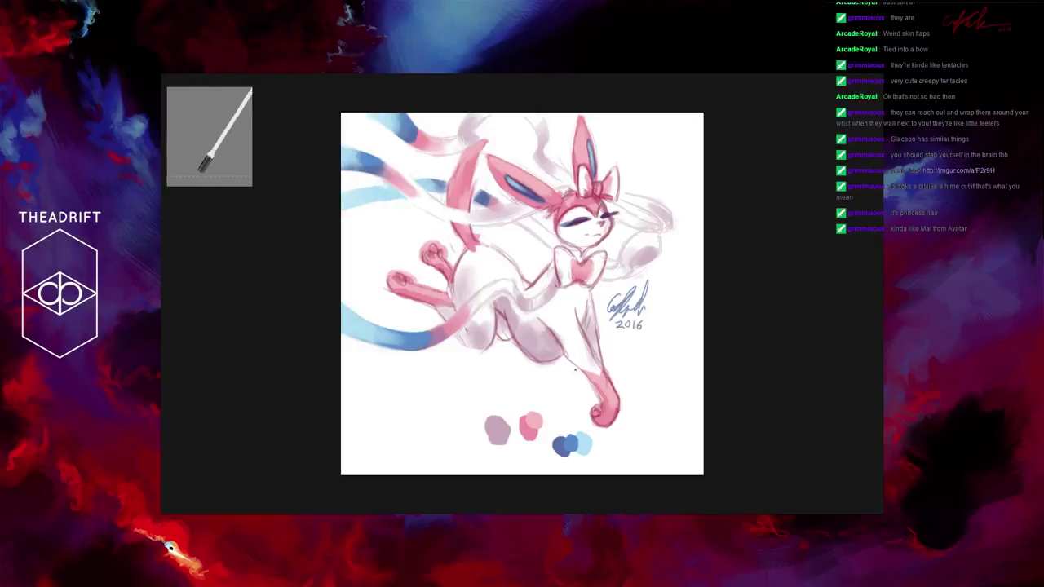
click(611, 335)
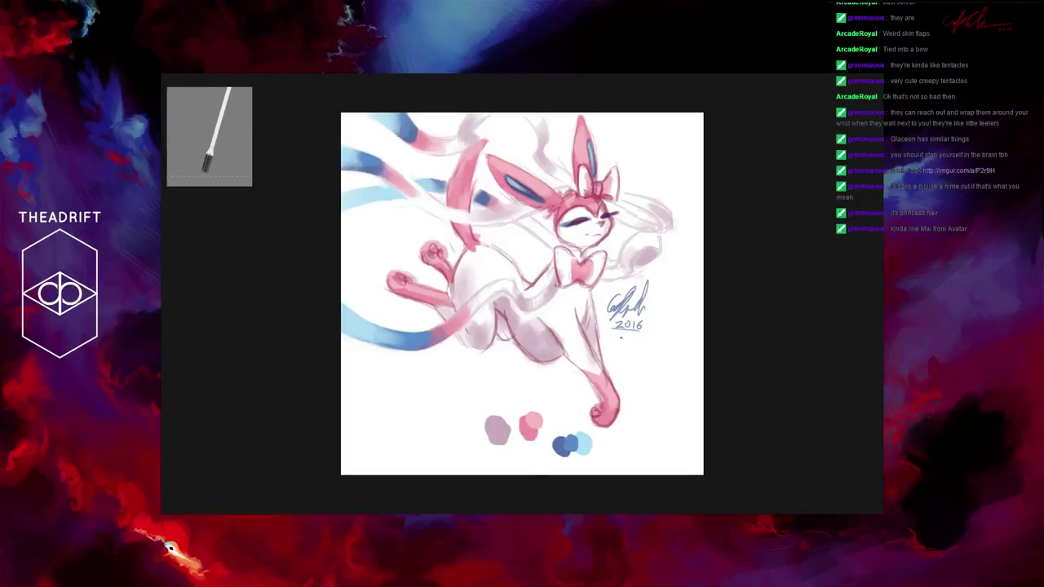
Step: Draw a small heart filled with light blue below the year, and remove the colour swatches beneath the figure
drag(624, 349, 629, 347)
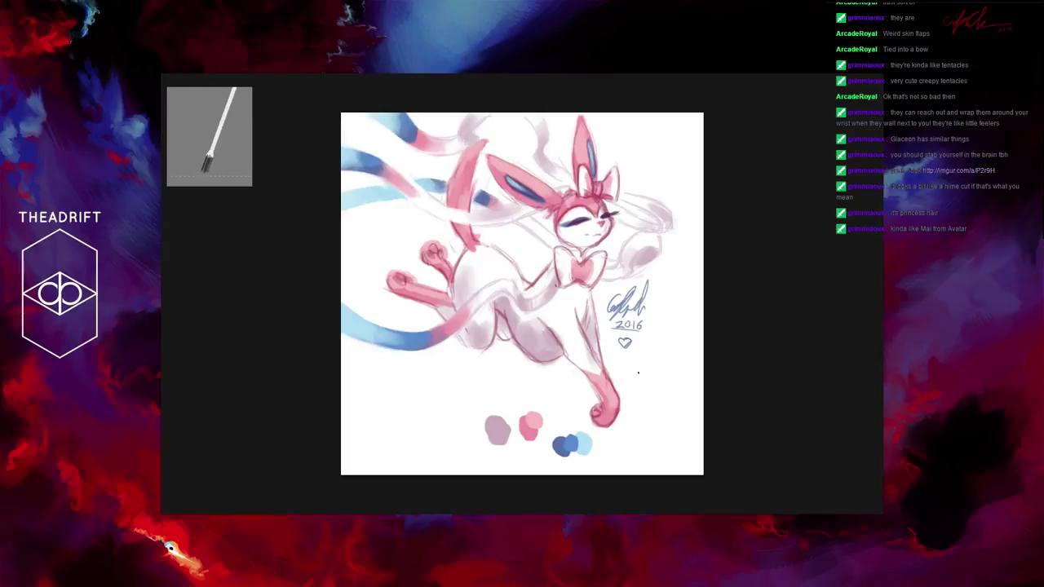
drag(625, 343, 625, 342)
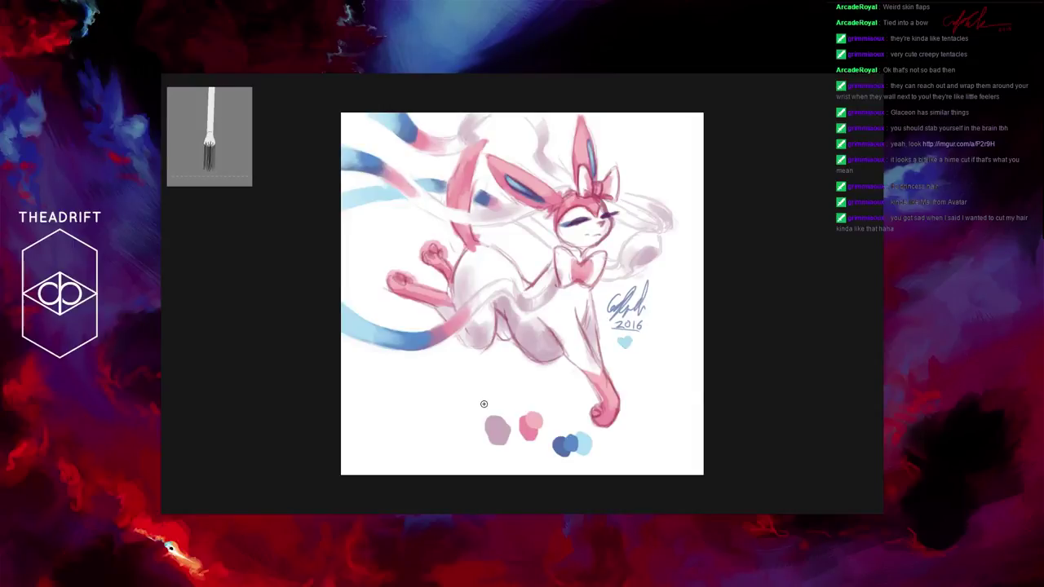
mouse_move(482, 424)
mouse_down()
mouse_move(569, 433)
mouse_move(543, 429)
mouse_up()
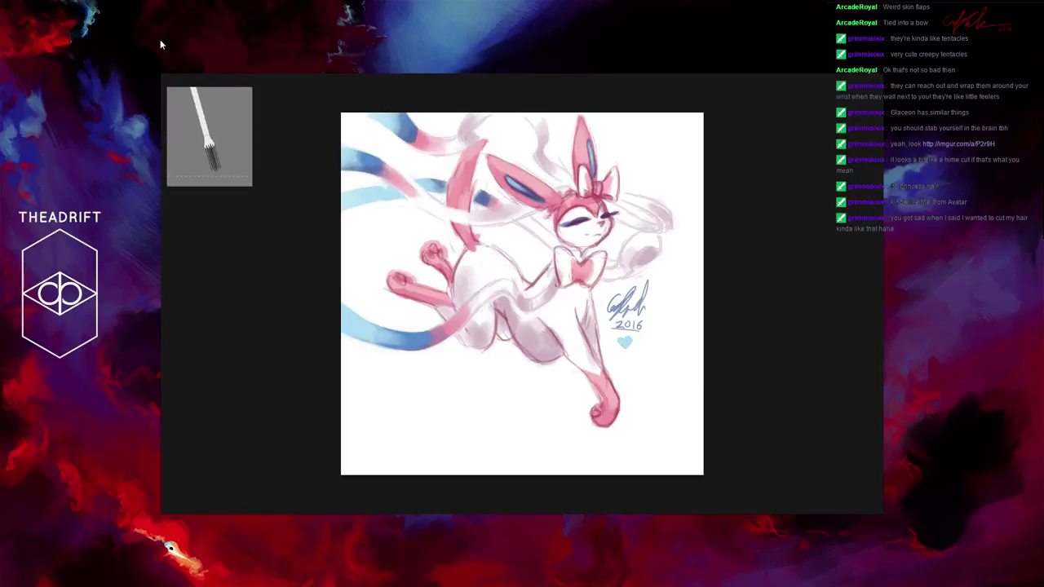
Step: Start a blank square canvas and fill it with black
click(999, 82)
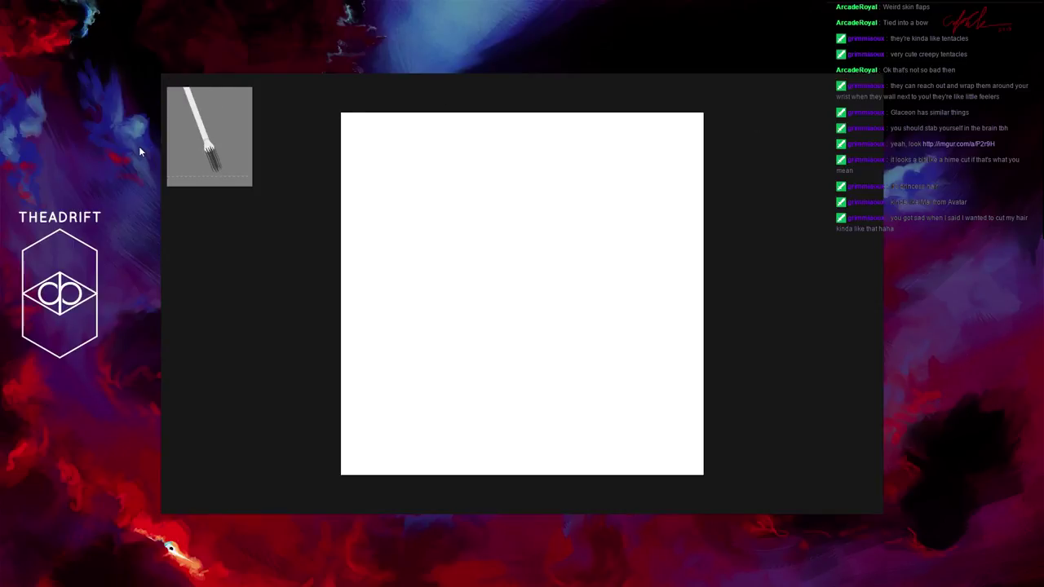
key(g)
click(415, 204)
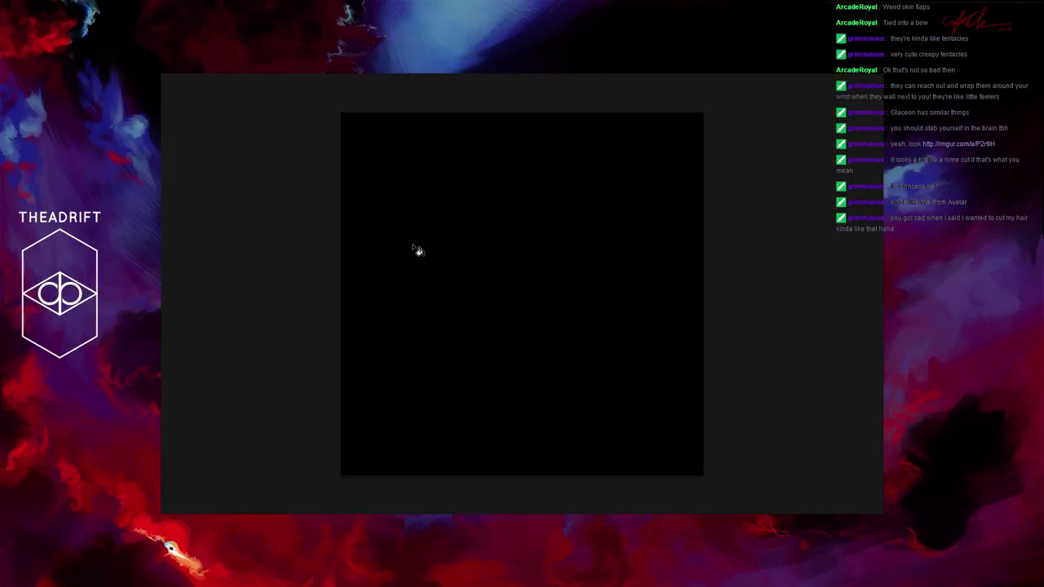
Step: Paint a broad golden-yellow band of bristle strokes sweeping diagonally from the canvas's left edge down to its bottom edge
key(b)
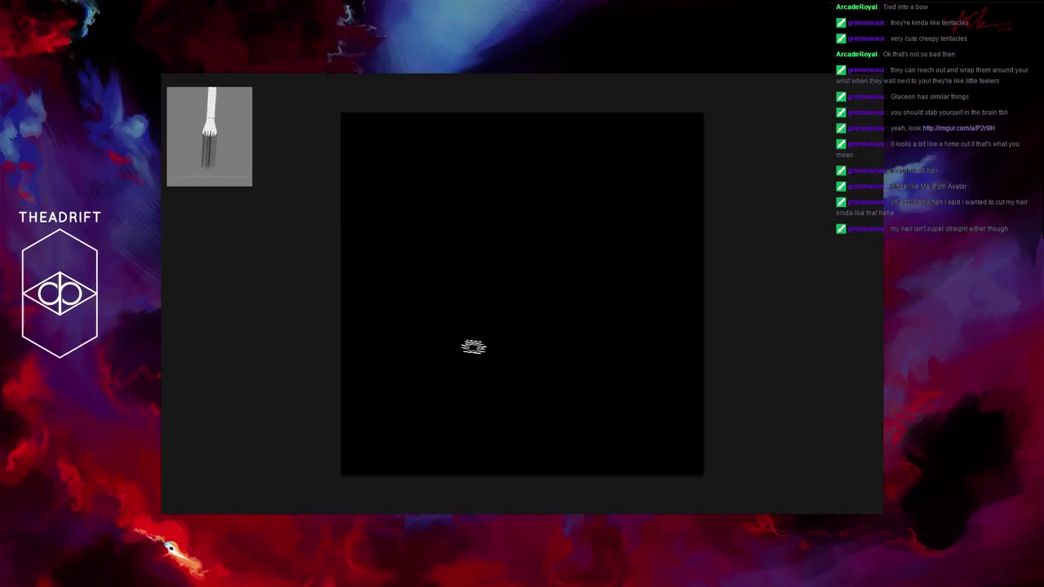
drag(342, 258, 466, 361)
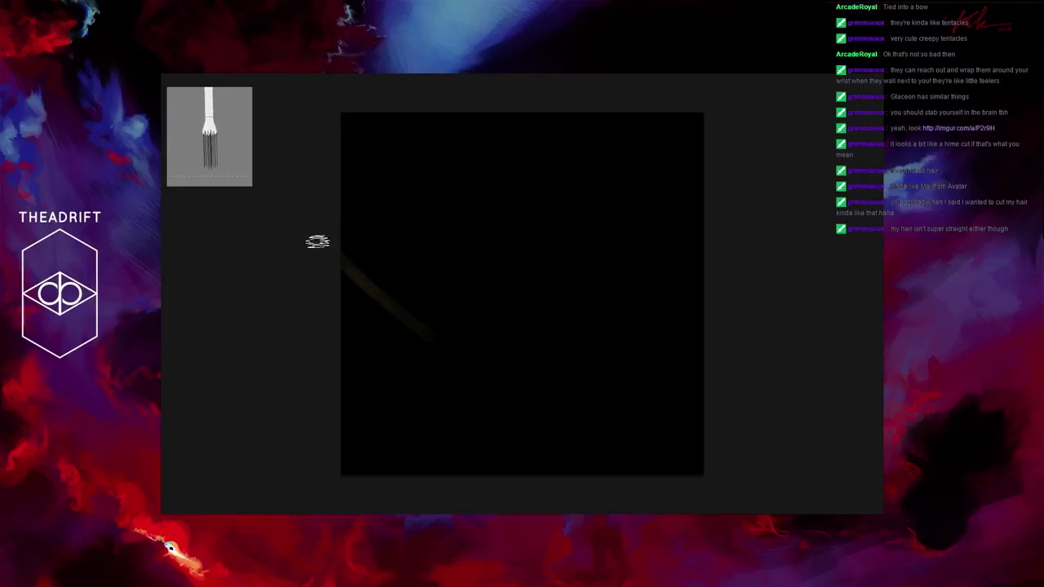
mouse_move(318, 242)
mouse_down()
mouse_move(483, 387)
mouse_move(302, 238)
mouse_move(518, 412)
mouse_move(375, 320)
mouse_move(542, 440)
mouse_up()
mouse_move(312, 271)
mouse_down()
mouse_move(501, 410)
mouse_move(296, 246)
mouse_move(522, 415)
mouse_up()
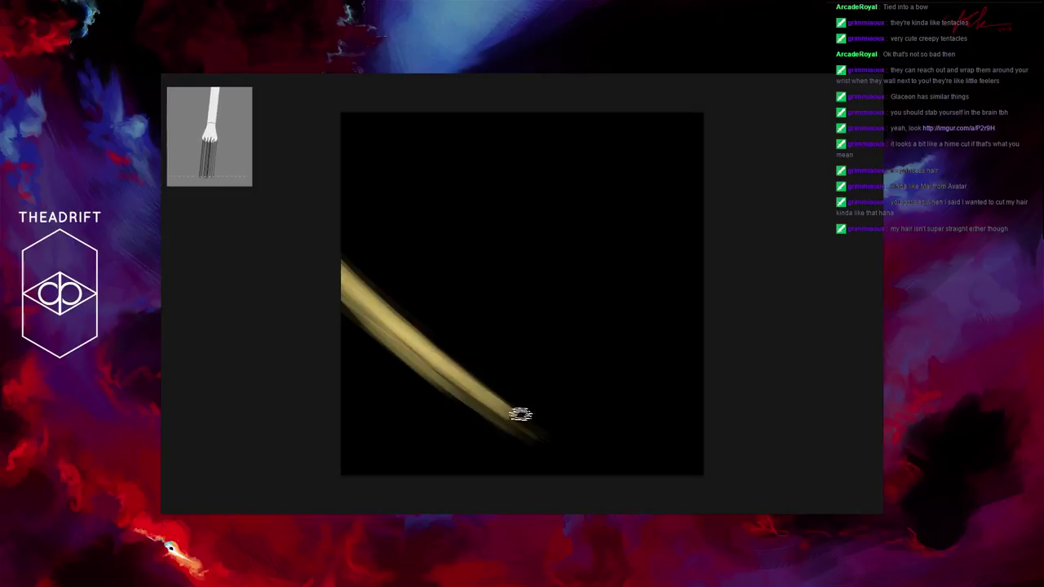
mouse_move(303, 258)
mouse_down()
mouse_move(497, 409)
mouse_move(325, 268)
mouse_move(457, 397)
mouse_move(294, 253)
mouse_move(558, 445)
mouse_up()
mouse_move(335, 272)
mouse_down()
mouse_move(471, 367)
mouse_move(362, 271)
mouse_move(432, 340)
mouse_move(600, 465)
mouse_up()
drag(465, 377, 543, 433)
drag(352, 297, 535, 437)
drag(372, 324, 569, 464)
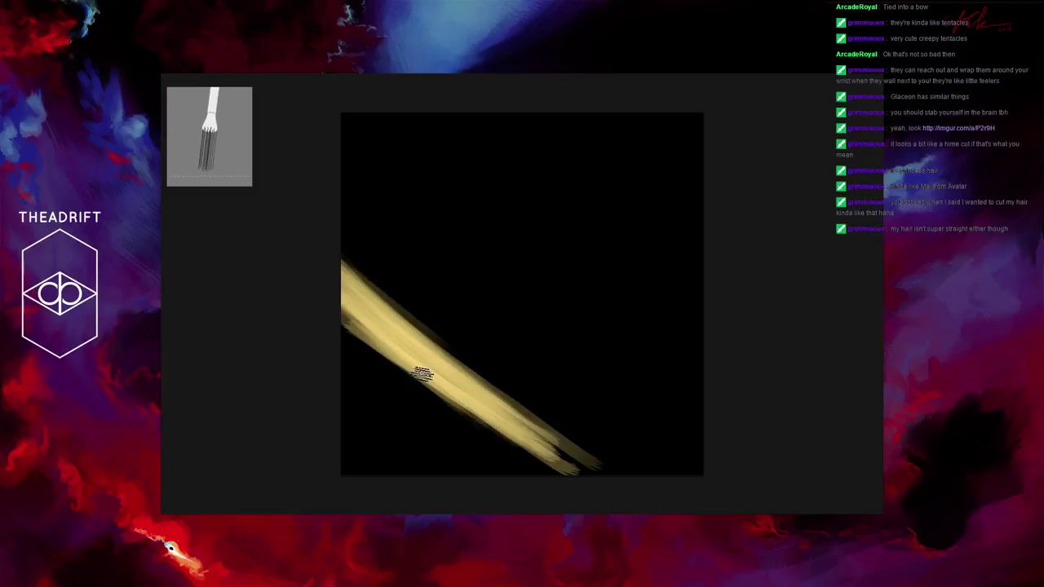
drag(369, 347, 601, 487)
drag(469, 414, 543, 458)
drag(318, 292, 615, 457)
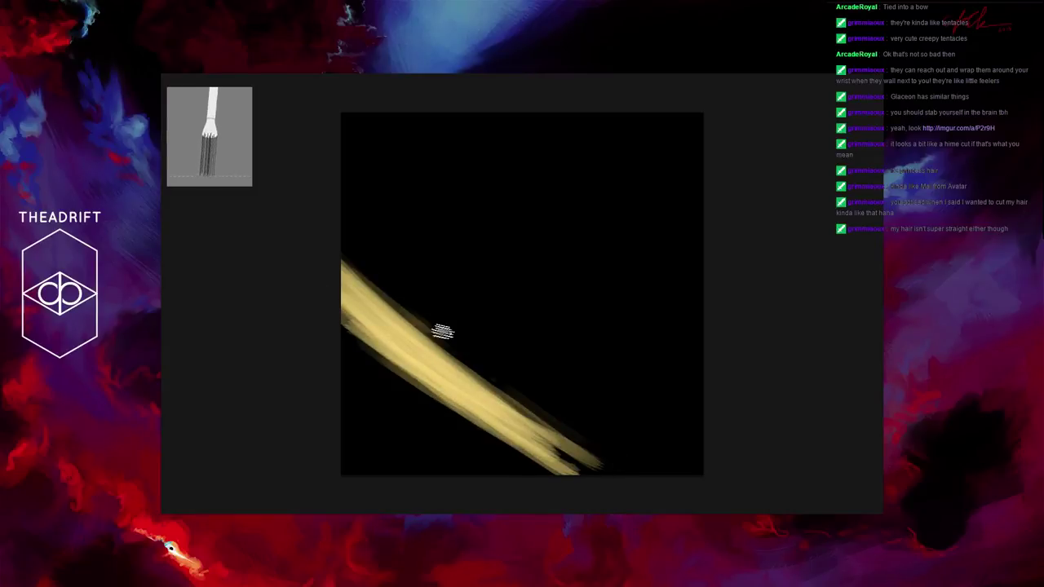
Step: Widen the golden band along its upper side with long strands reaching toward the lower right corner of the canvas
drag(441, 332, 656, 468)
drag(367, 272, 616, 453)
drag(508, 371, 648, 460)
drag(334, 260, 558, 419)
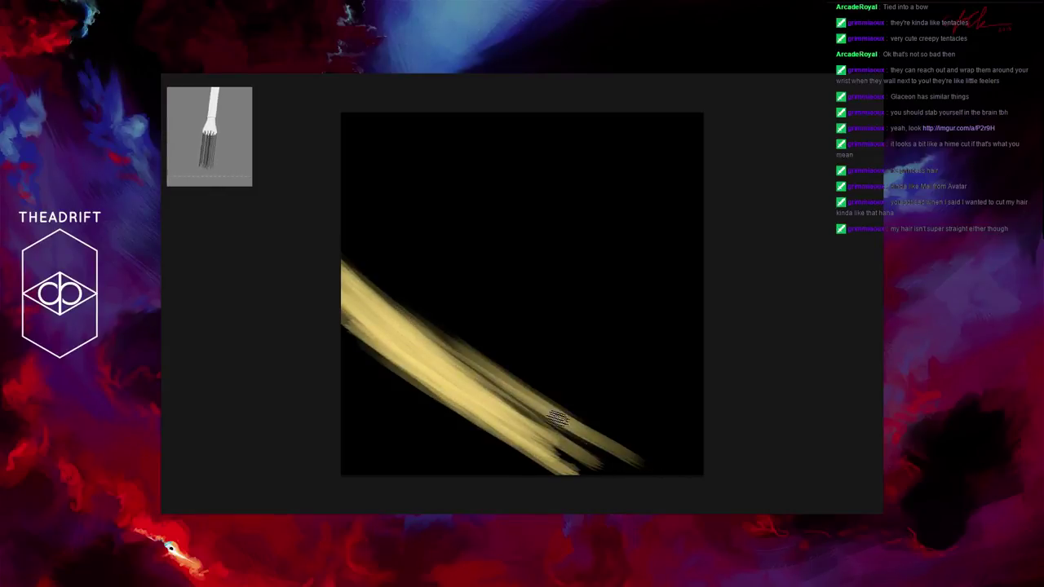
drag(316, 238, 609, 443)
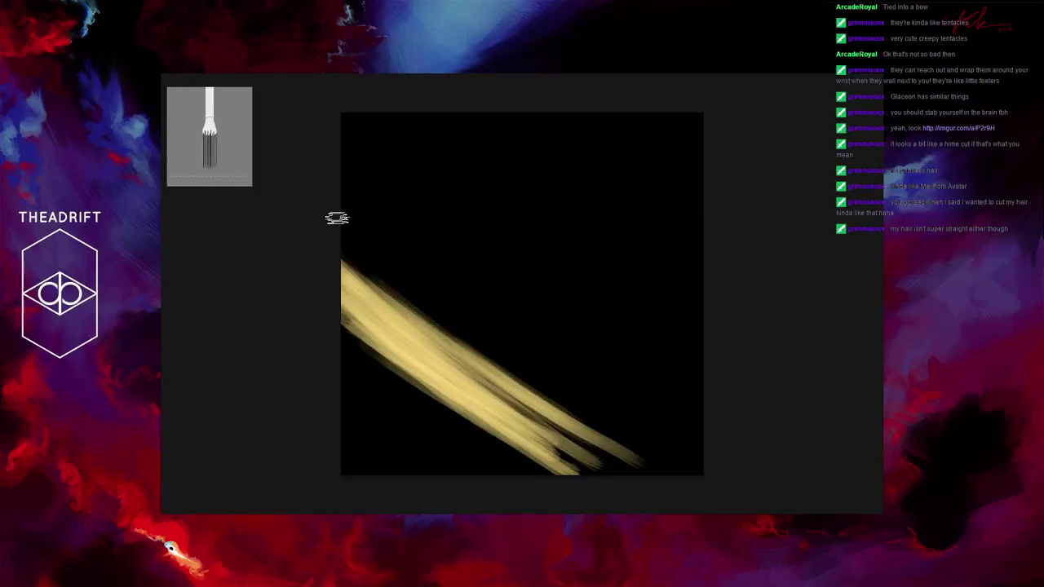
drag(333, 228, 436, 331)
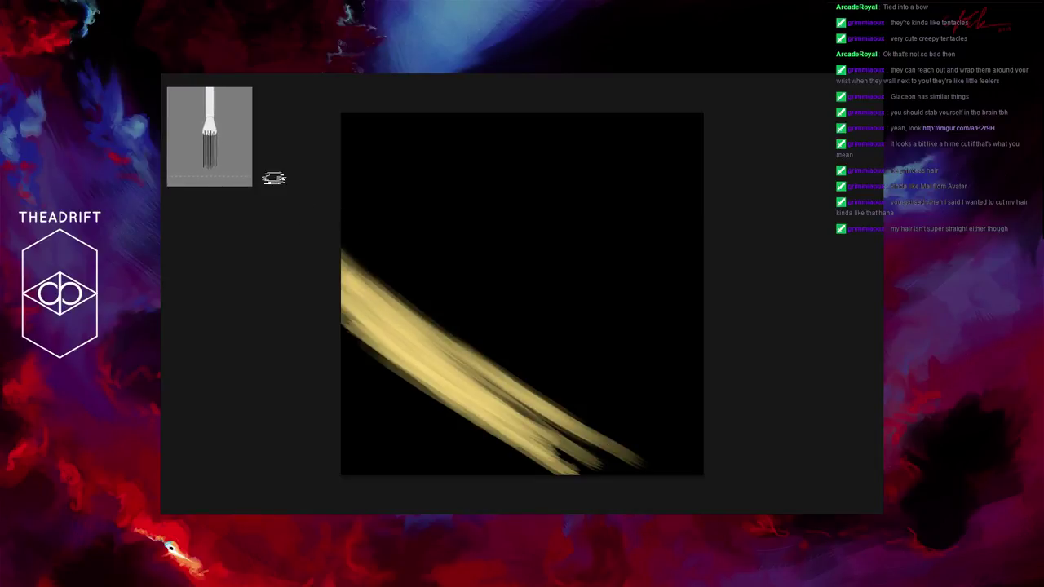
Step: Paint a shorter, thinner golden strand above the broad band, tapering diagonally inward from the canvas's left edge
drag(323, 193, 403, 245)
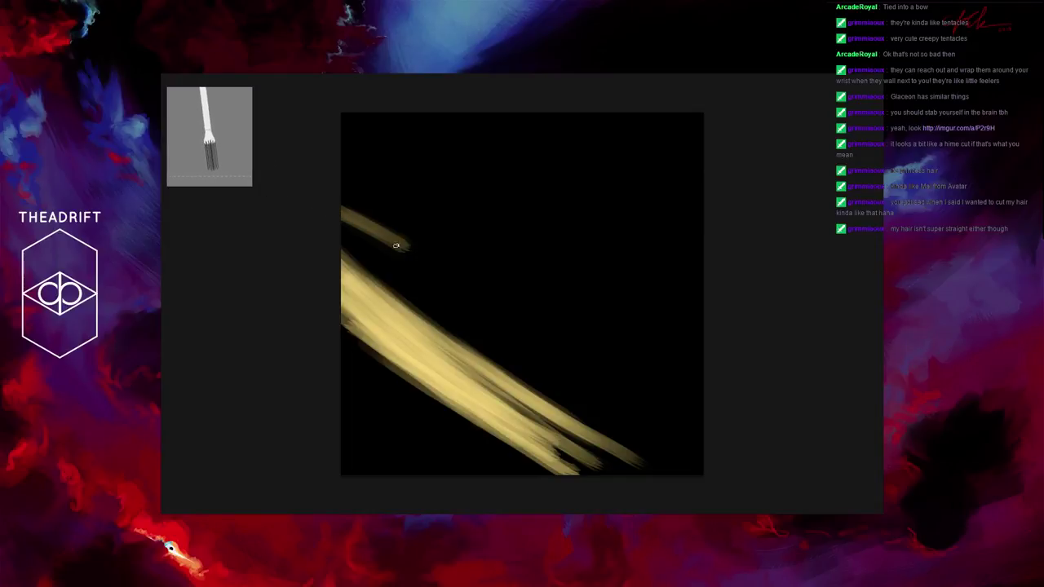
drag(358, 227, 411, 250)
mouse_move(336, 209)
mouse_down()
mouse_move(444, 274)
mouse_move(419, 251)
mouse_move(448, 261)
mouse_move(366, 217)
mouse_move(378, 217)
mouse_move(449, 265)
mouse_move(315, 182)
mouse_up()
mouse_move(417, 250)
mouse_down()
mouse_move(288, 173)
mouse_move(392, 231)
mouse_move(369, 213)
mouse_up()
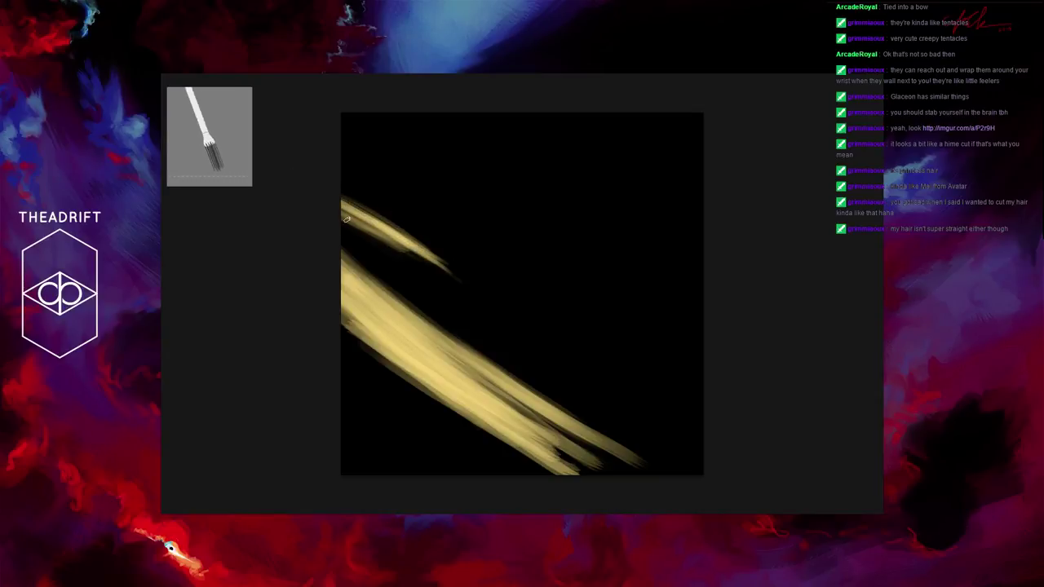
Step: Trim the underside of the short golden strand and cut back the broad band's upper edge and lower-right end with black bristle strokes
drag(346, 218, 416, 263)
drag(351, 219, 435, 274)
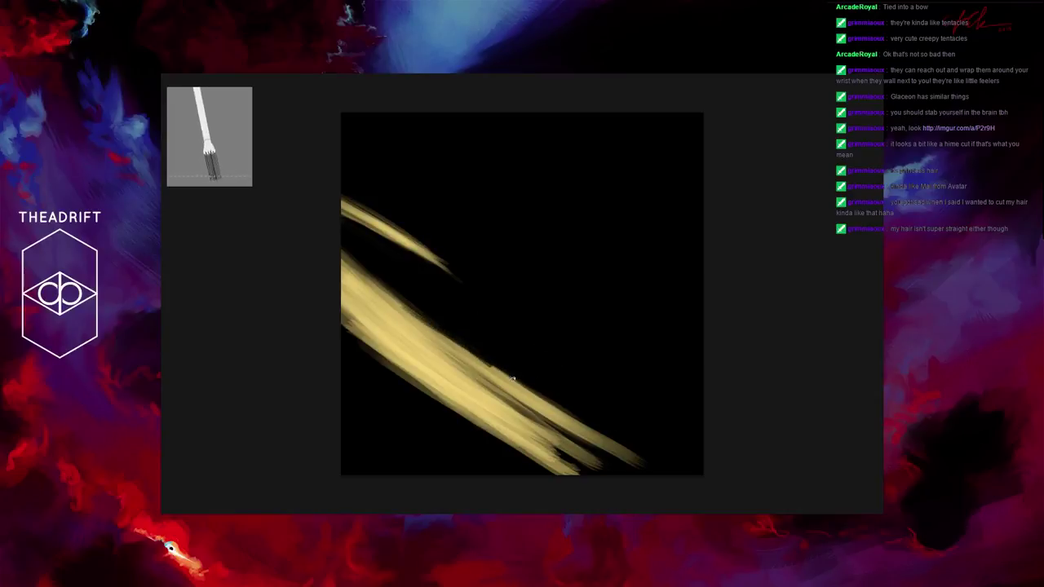
drag(512, 379, 623, 455)
drag(474, 357, 638, 458)
drag(432, 335, 633, 453)
drag(457, 351, 639, 461)
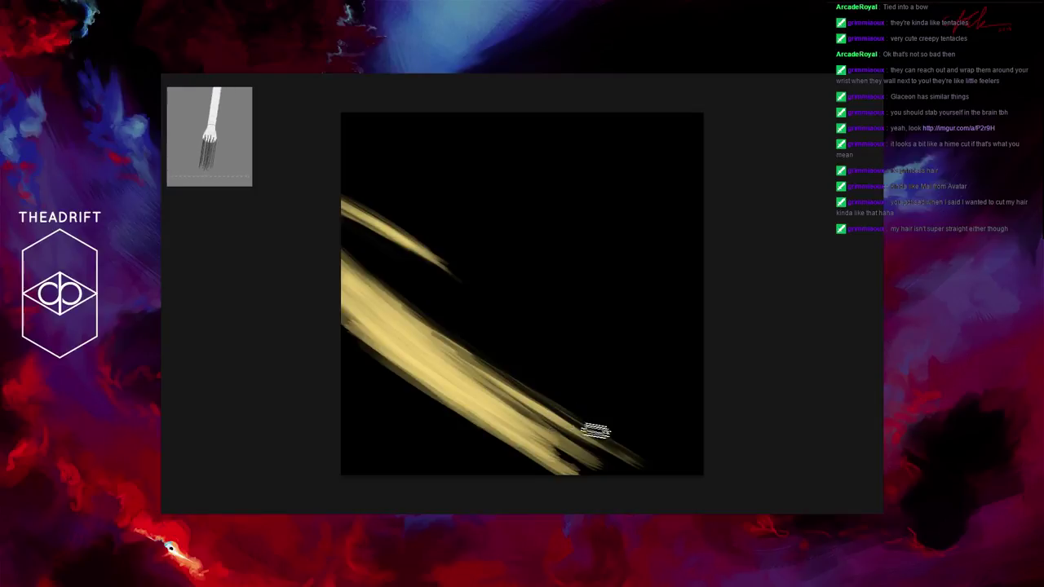
drag(513, 367, 631, 457)
drag(485, 358, 650, 449)
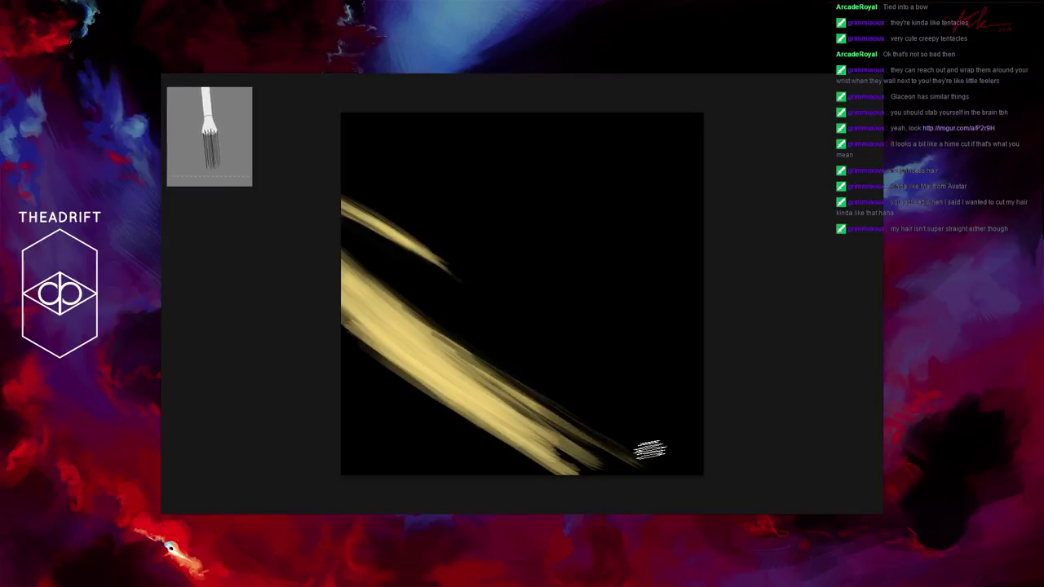
drag(467, 338, 602, 427)
drag(478, 361, 642, 454)
mouse_move(447, 333)
mouse_down()
mouse_move(631, 459)
mouse_move(435, 330)
mouse_move(655, 477)
mouse_move(499, 387)
mouse_move(595, 444)
mouse_move(572, 431)
mouse_move(572, 447)
mouse_move(542, 436)
mouse_move(580, 459)
mouse_move(425, 323)
mouse_move(546, 385)
mouse_up()
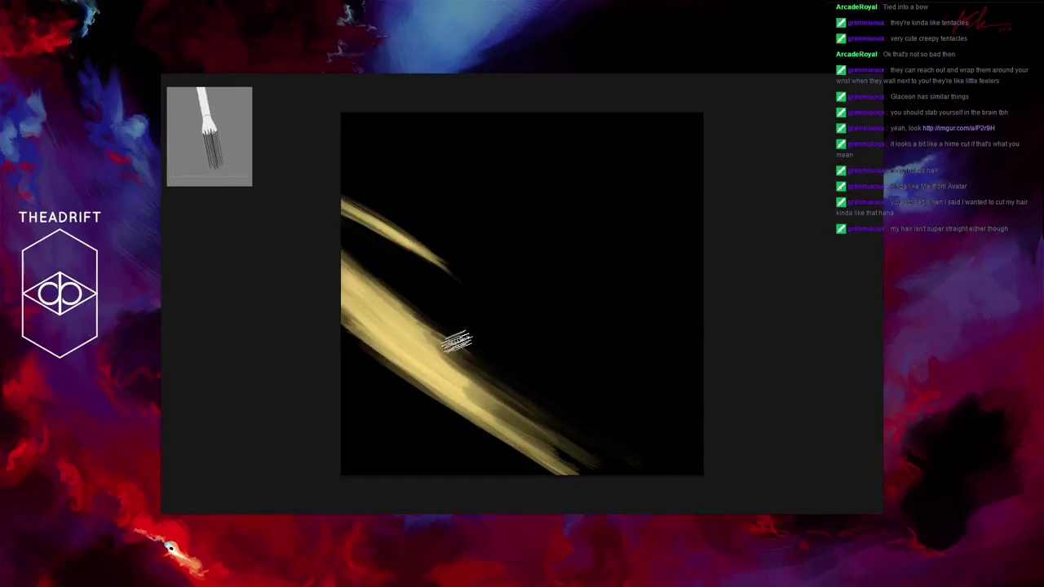
drag(441, 338, 677, 471)
Step: Sample the band's golden colour and repaint the broad band as a smooth, solid sweep reaching the canvas's bottom edge
key(alt)
alt+click(377, 314)
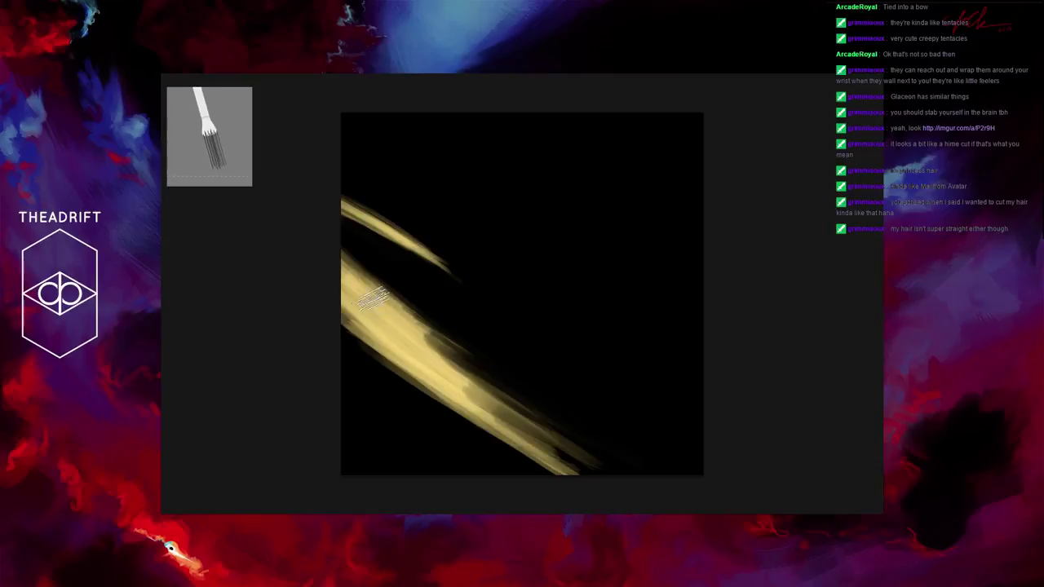
drag(358, 294, 552, 421)
drag(471, 369, 620, 472)
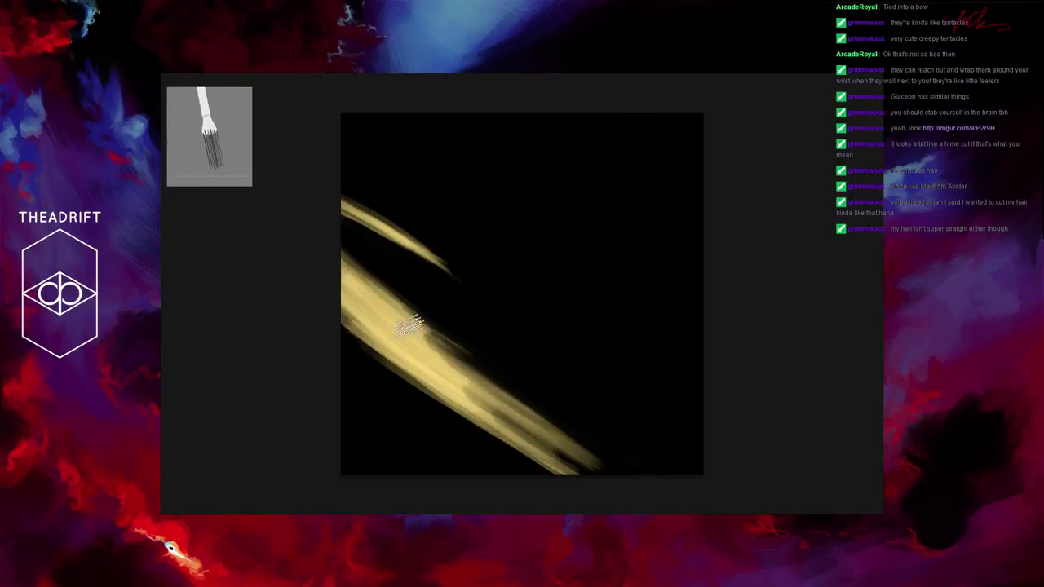
drag(381, 296, 522, 424)
drag(342, 260, 571, 456)
mouse_move(458, 373)
mouse_down()
mouse_move(597, 455)
mouse_move(360, 297)
mouse_move(535, 416)
mouse_move(323, 264)
mouse_move(519, 401)
mouse_move(326, 247)
mouse_move(533, 403)
mouse_move(411, 322)
mouse_move(684, 491)
mouse_move(354, 272)
mouse_move(631, 451)
mouse_move(416, 336)
mouse_move(595, 453)
mouse_move(392, 340)
mouse_move(594, 464)
mouse_move(314, 294)
mouse_move(559, 470)
mouse_move(269, 289)
mouse_move(531, 471)
mouse_move(255, 275)
mouse_move(443, 419)
mouse_move(539, 475)
mouse_move(254, 279)
mouse_move(568, 483)
mouse_move(332, 342)
mouse_move(269, 284)
mouse_move(524, 462)
mouse_up()
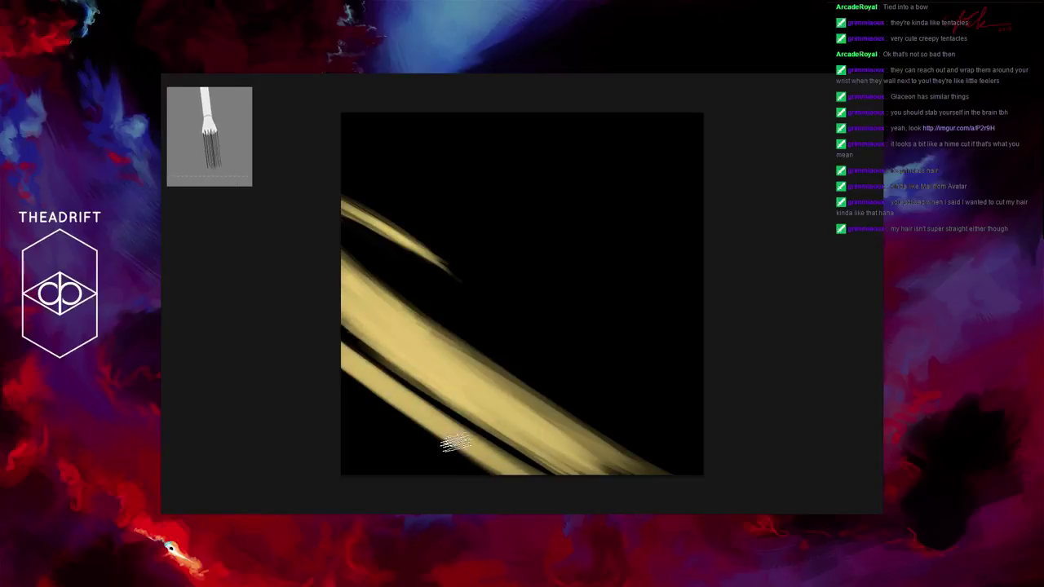
Step: Paint narrower parallel golden bands across the canvas's lower-left corner, leaving thin black gaps between them and the broad band
mouse_move(443, 443)
mouse_down()
mouse_move(335, 378)
mouse_move(488, 481)
mouse_move(248, 312)
mouse_move(475, 481)
mouse_move(274, 354)
mouse_move(489, 488)
mouse_move(256, 336)
mouse_move(472, 482)
mouse_up()
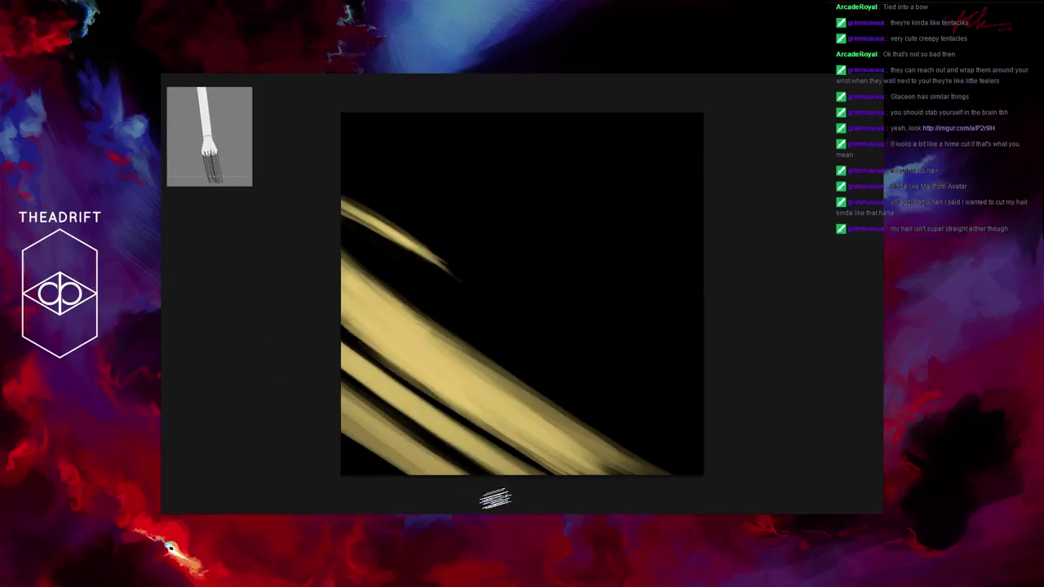
drag(295, 354, 428, 458)
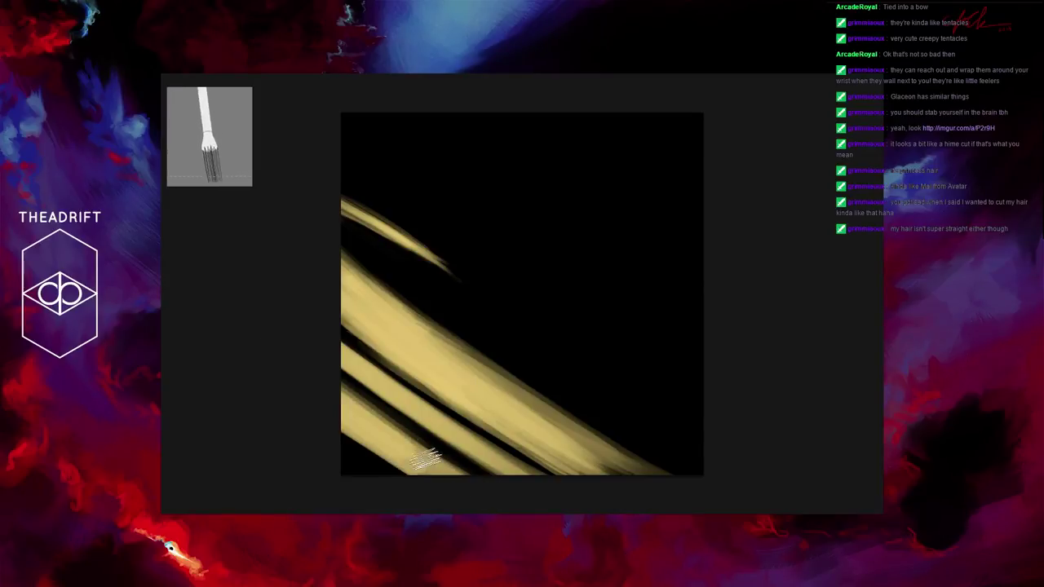
drag(357, 397, 462, 483)
drag(332, 388, 487, 473)
Step: Rework the short upper strand into thin golden streaks with a shorter tip, painting out the excess strands with black
mouse_move(277, 215)
mouse_down()
mouse_move(401, 335)
mouse_move(373, 292)
mouse_move(398, 320)
mouse_move(437, 330)
mouse_up()
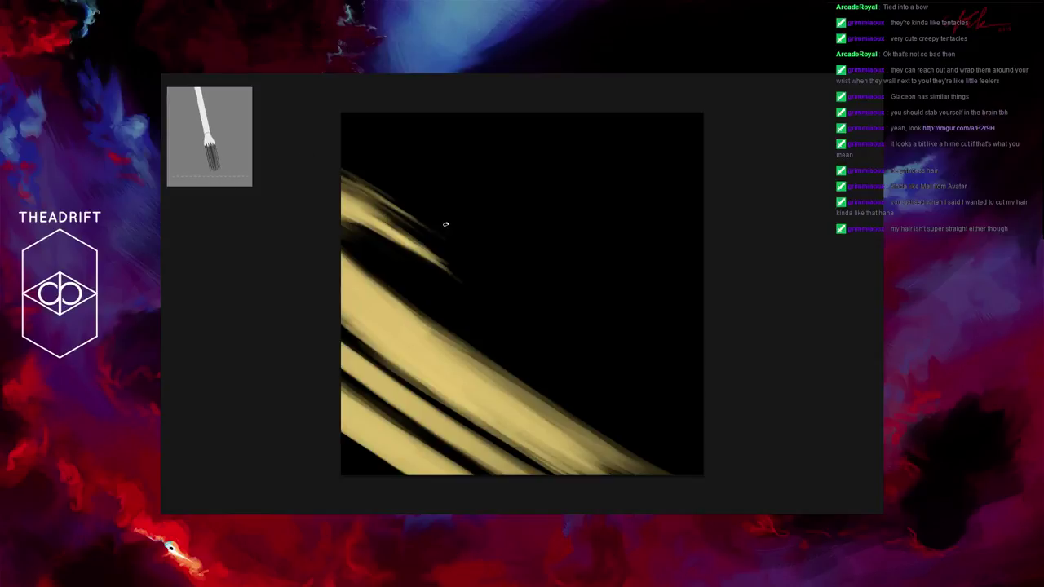
drag(445, 224, 333, 158)
drag(408, 204, 307, 150)
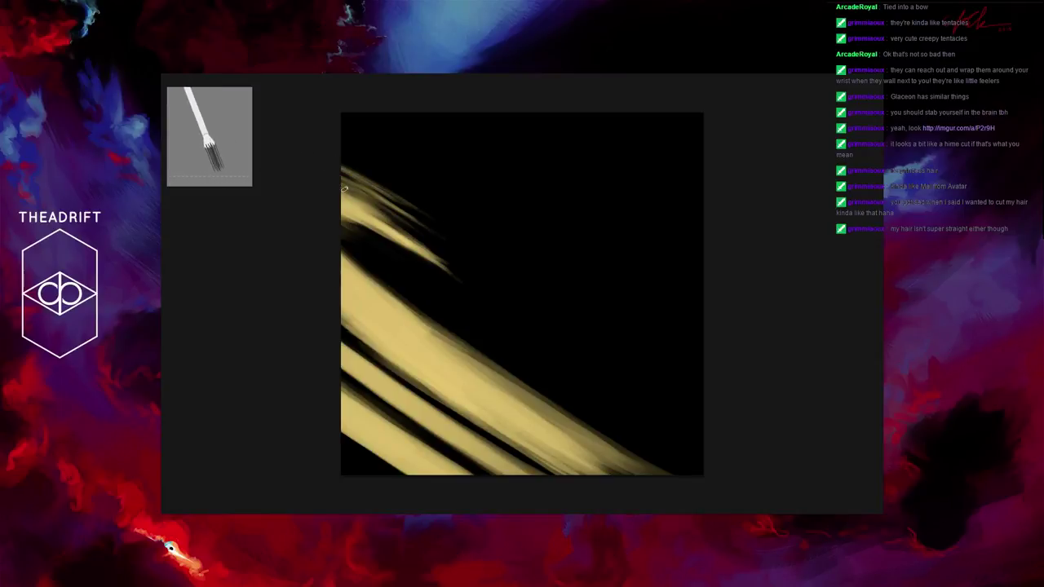
drag(396, 221, 294, 153)
mouse_move(413, 237)
mouse_down()
mouse_move(299, 149)
mouse_move(444, 254)
mouse_move(338, 140)
mouse_up()
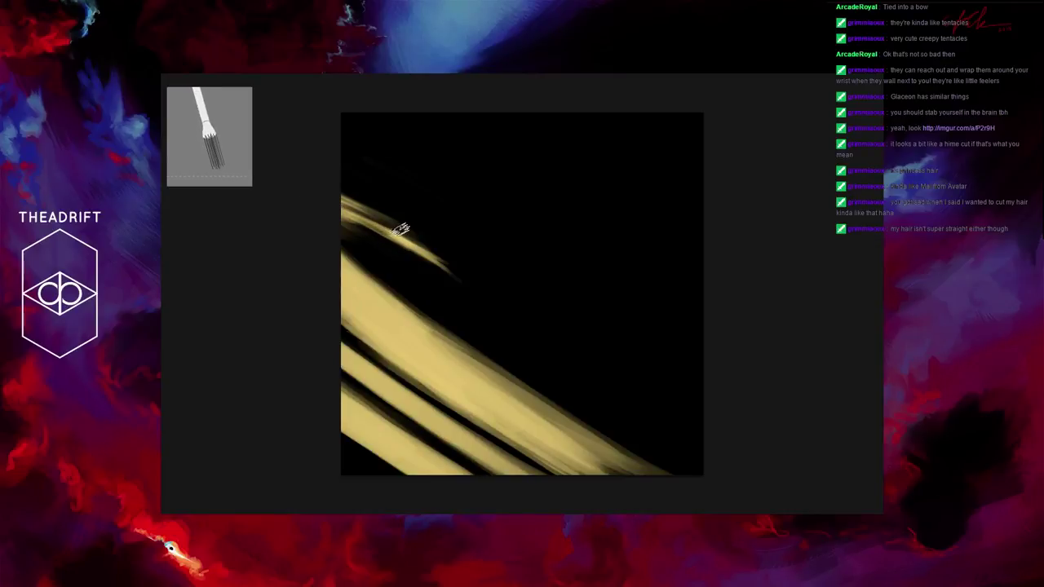
mouse_move(341, 204)
mouse_down()
mouse_move(415, 244)
mouse_move(422, 238)
mouse_up()
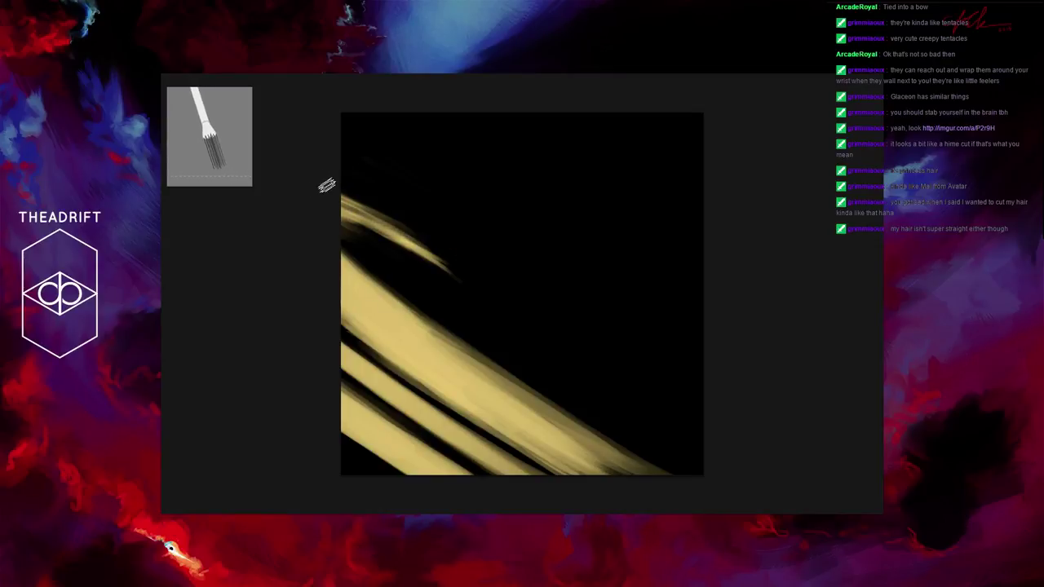
drag(422, 237, 436, 243)
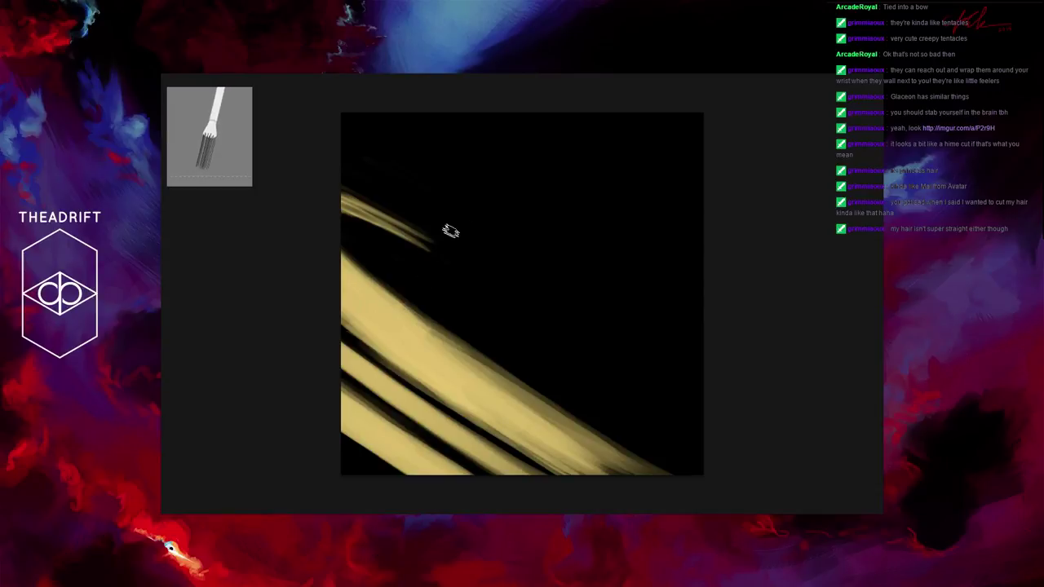
mouse_move(462, 223)
mouse_down()
mouse_move(416, 267)
mouse_move(472, 224)
mouse_move(459, 251)
mouse_move(439, 244)
mouse_move(468, 220)
mouse_move(440, 272)
mouse_move(457, 242)
mouse_up()
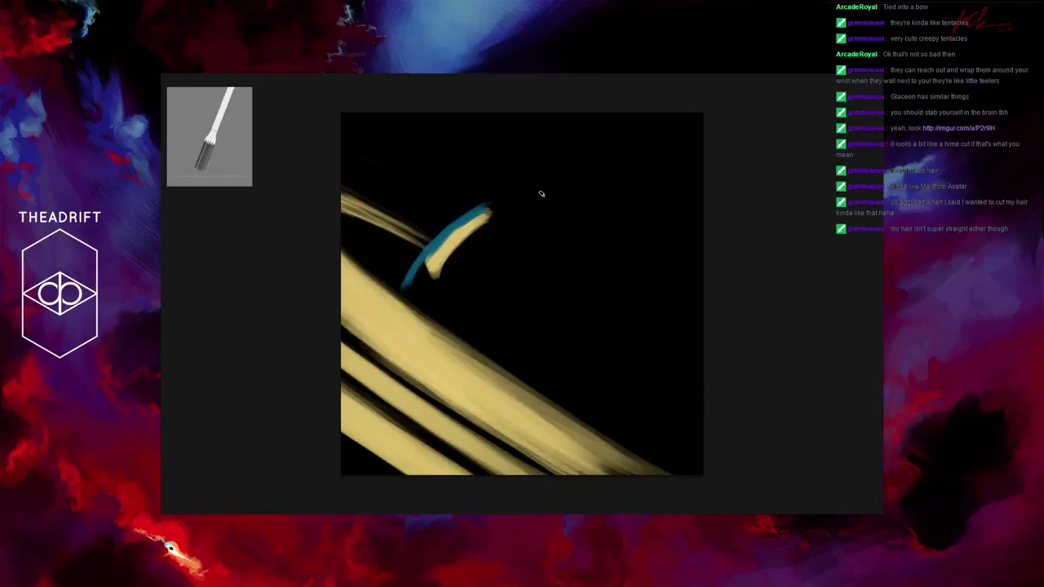
drag(527, 189, 459, 220)
drag(507, 196, 509, 203)
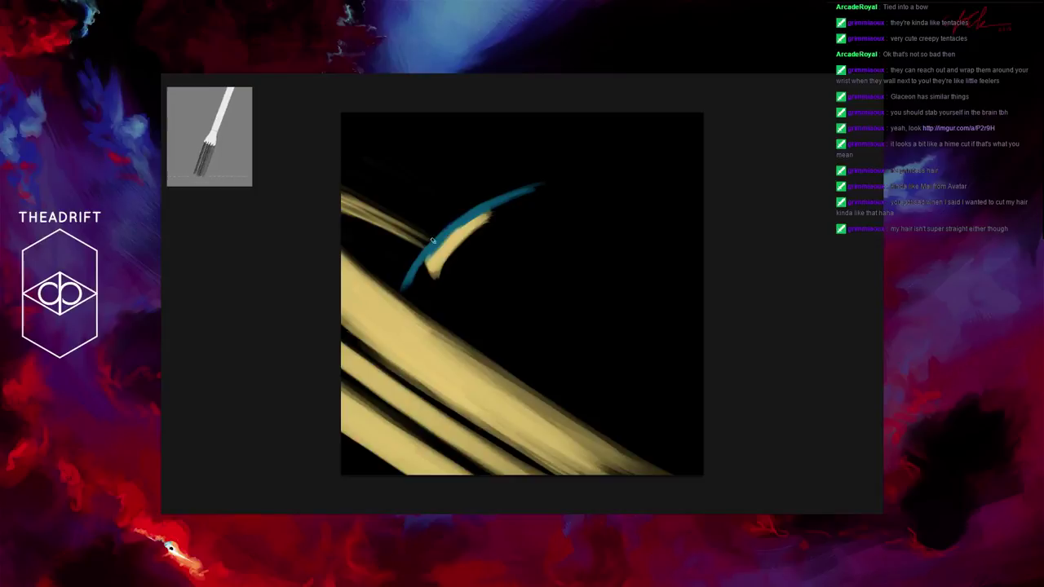
drag(519, 192, 495, 198)
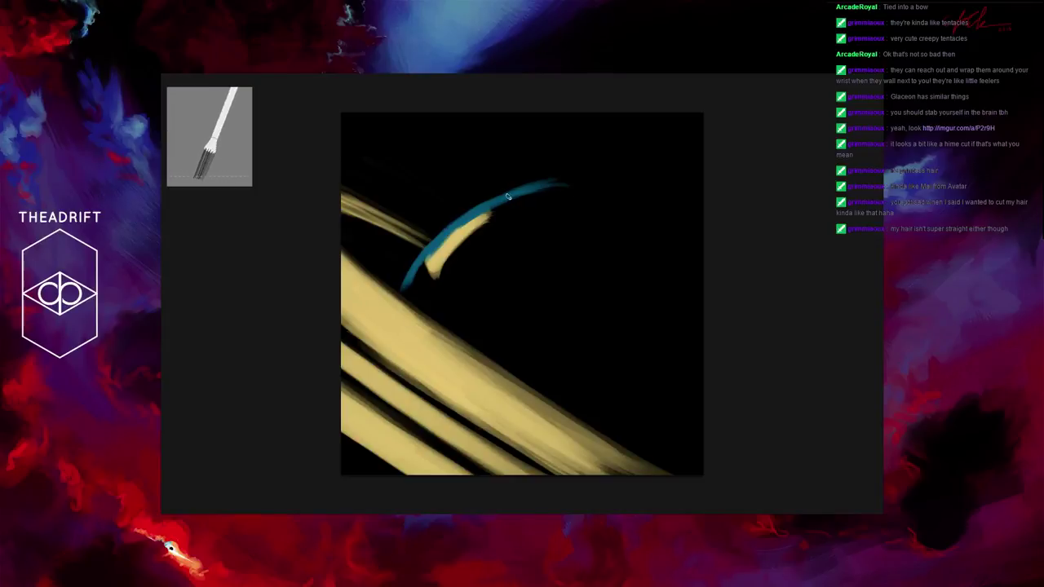
drag(561, 182, 452, 221)
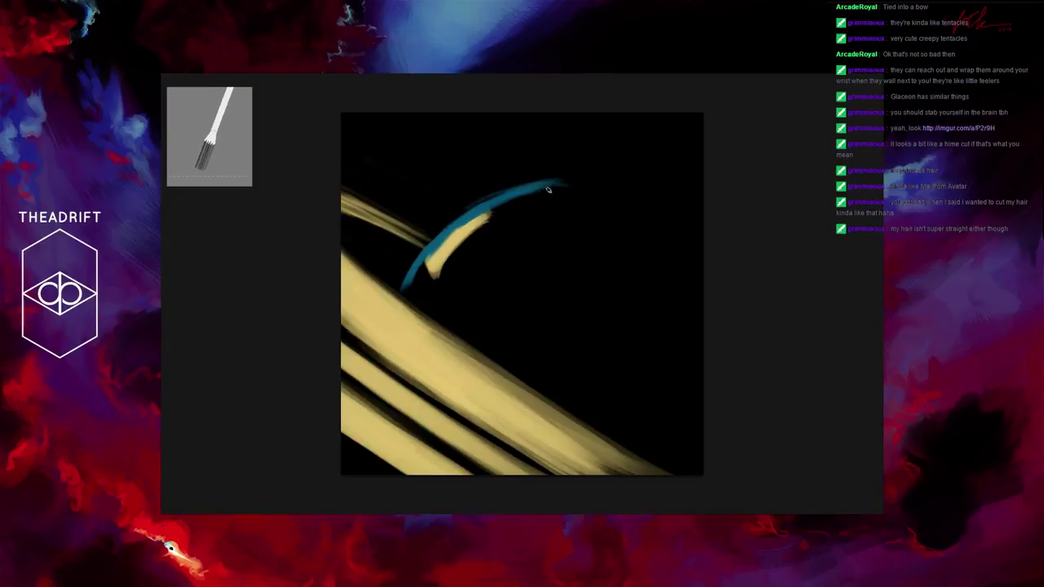
drag(522, 188, 425, 232)
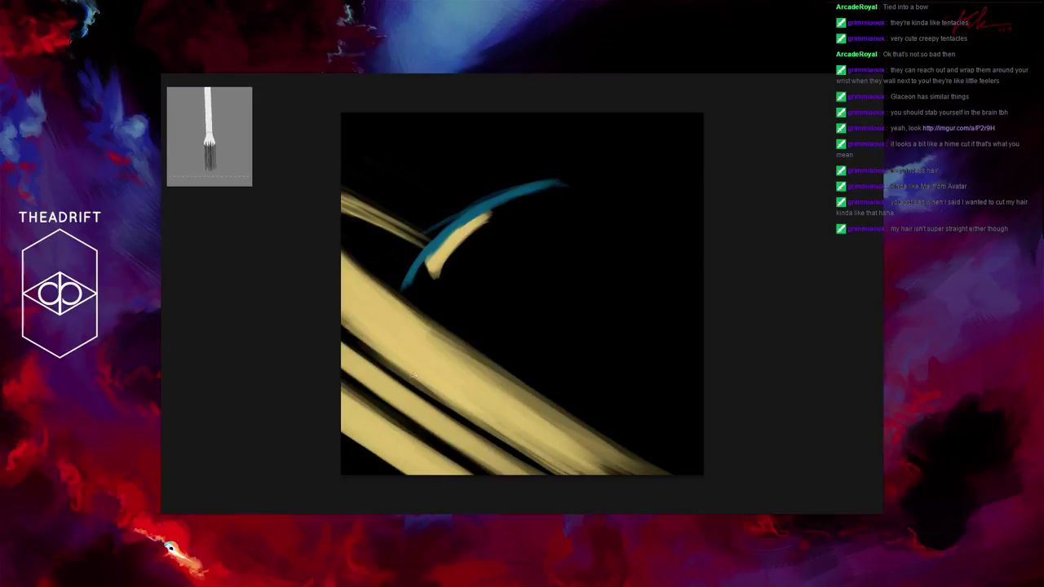
key(ctrl+alt+z)
key(ctrl+alt+z)
key(ctrl+alt+z)
key(ctrl+alt+z)
key(ctrl+alt+z)
key(ctrl+alt+z)
key(ctrl+alt+z)
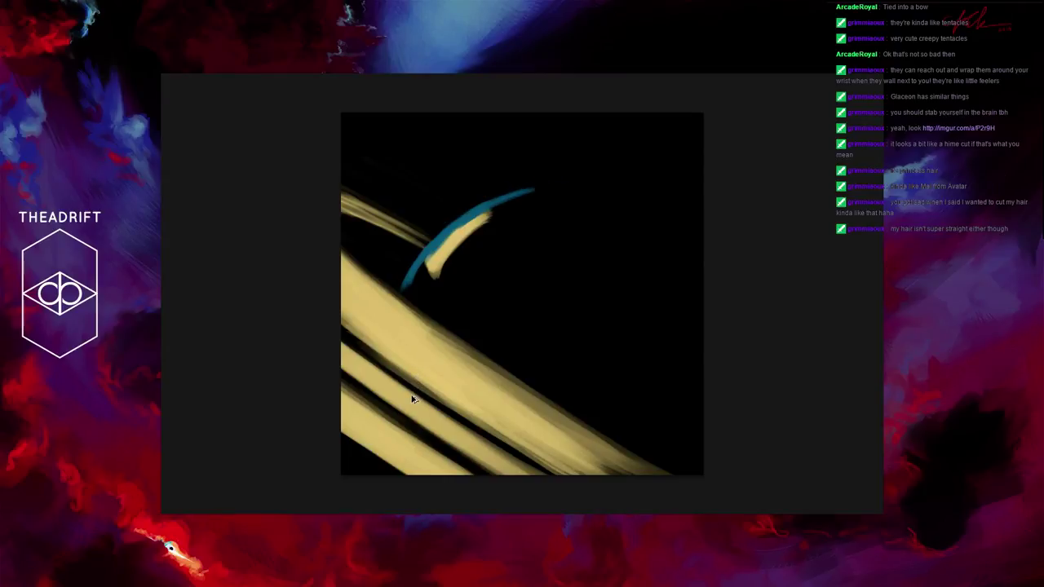
key(ctrl+alt+z)
key(ctrl+alt+z)
key(ctrl+alt+z)
key(ctrl+alt+z)
key(ctrl+alt+z)
key(ctrl+alt+z)
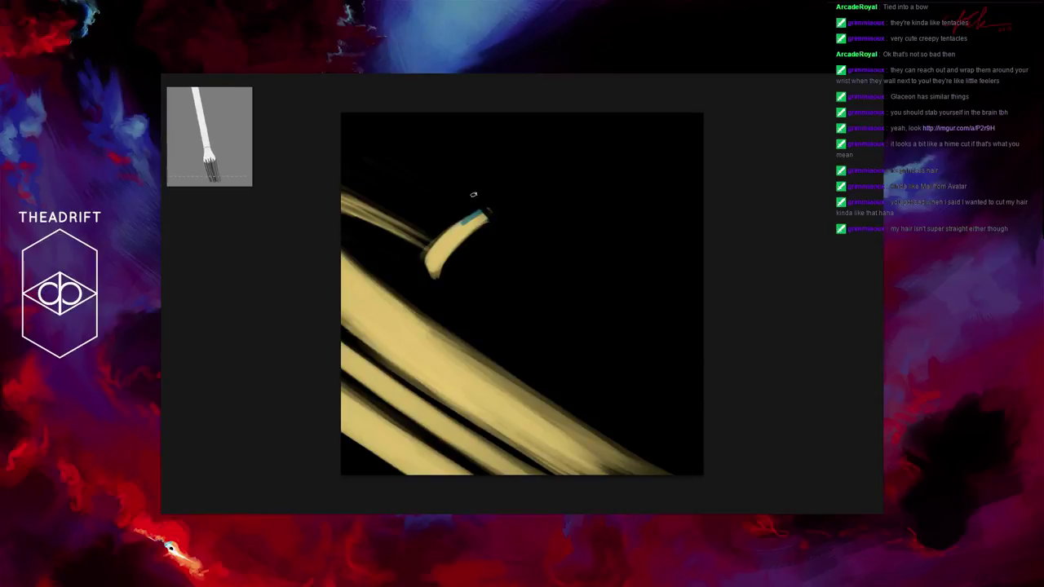
mouse_move(473, 194)
mouse_down()
mouse_move(494, 235)
mouse_move(433, 202)
mouse_up()
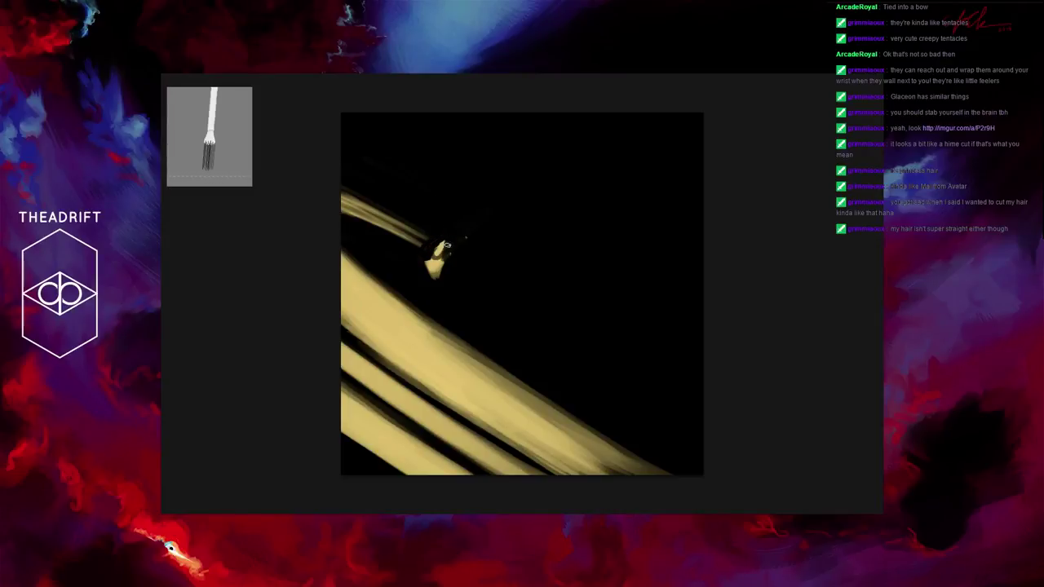
drag(441, 248, 430, 250)
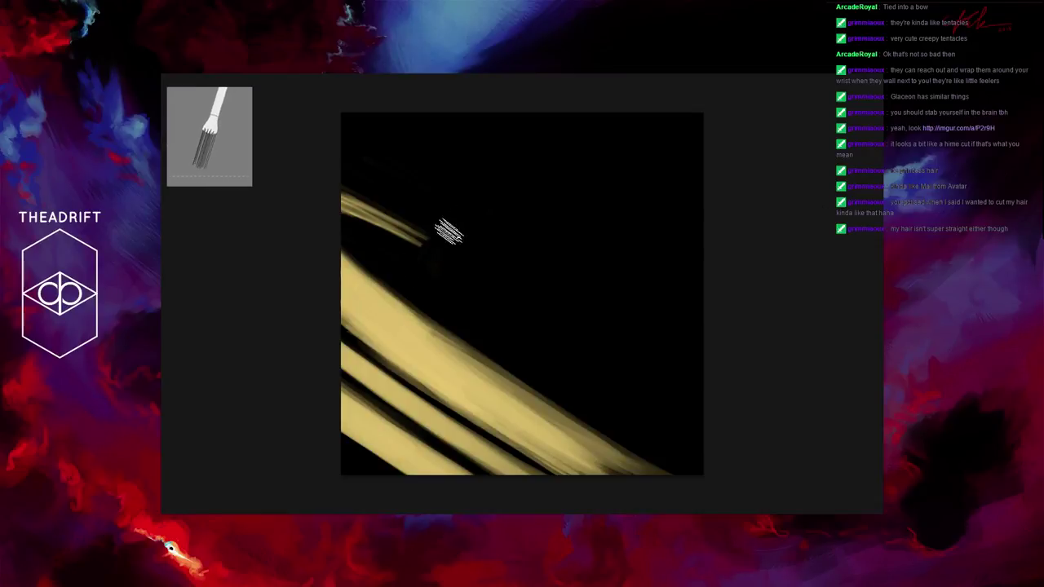
Step: Paint a thick teal-blue arc rising from the tip of the upper golden streaks and curving down to the canvas's right edge
drag(467, 210, 412, 261)
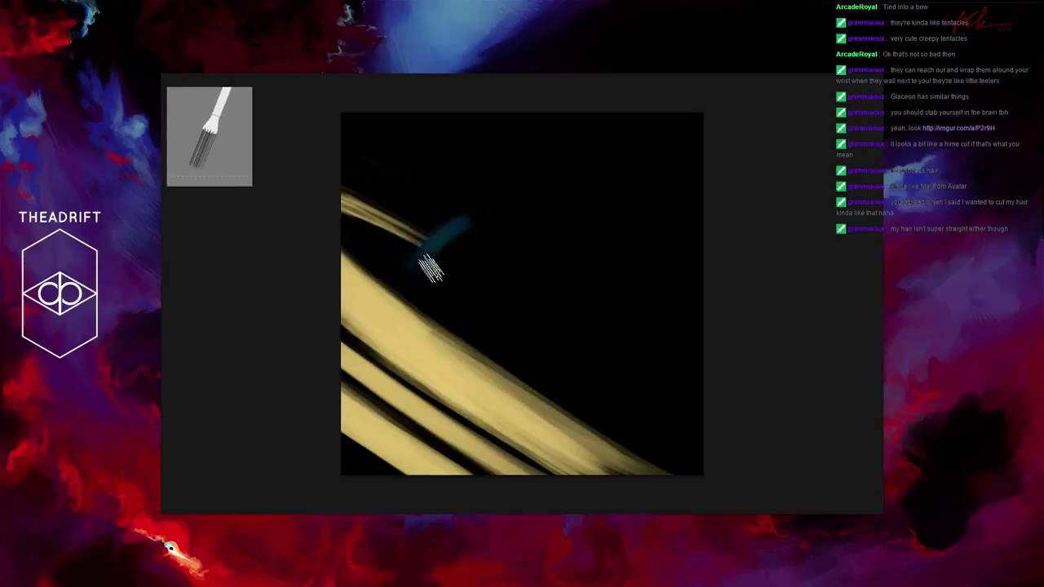
drag(464, 217, 400, 286)
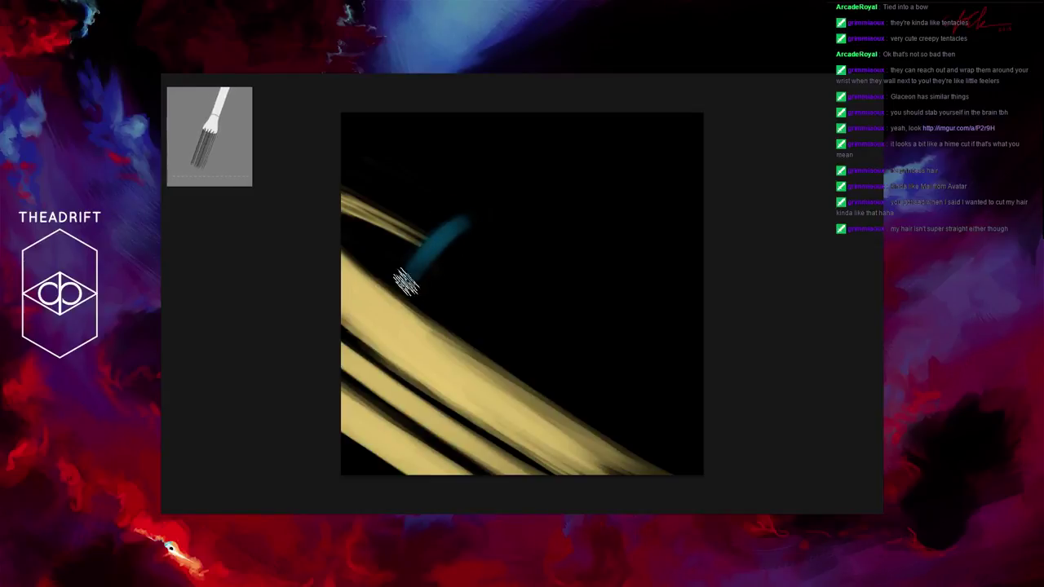
drag(479, 202, 398, 275)
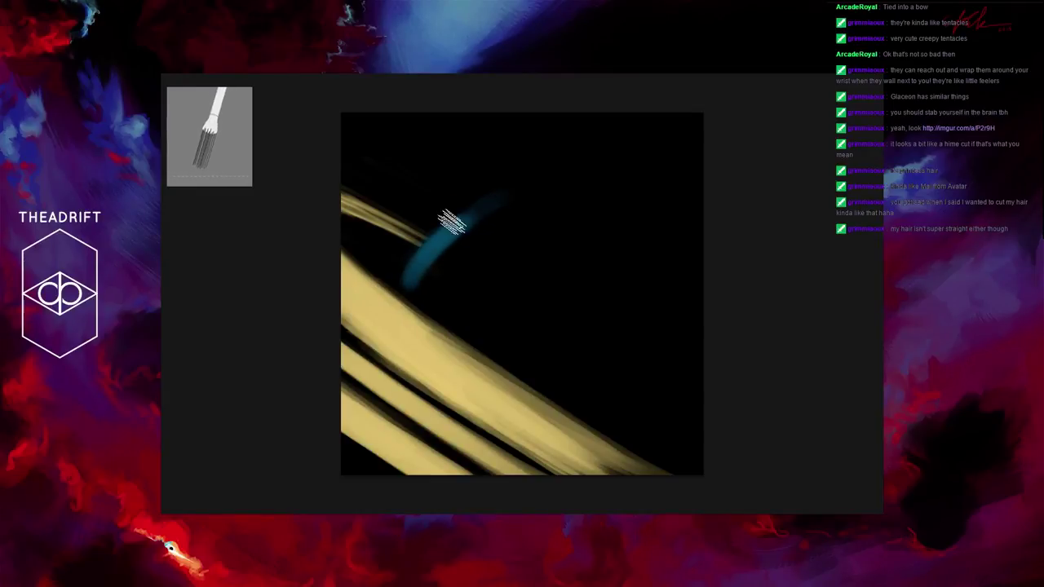
mouse_move(451, 222)
mouse_down()
mouse_move(509, 195)
mouse_move(418, 270)
mouse_move(506, 215)
mouse_move(416, 254)
mouse_move(504, 219)
mouse_up()
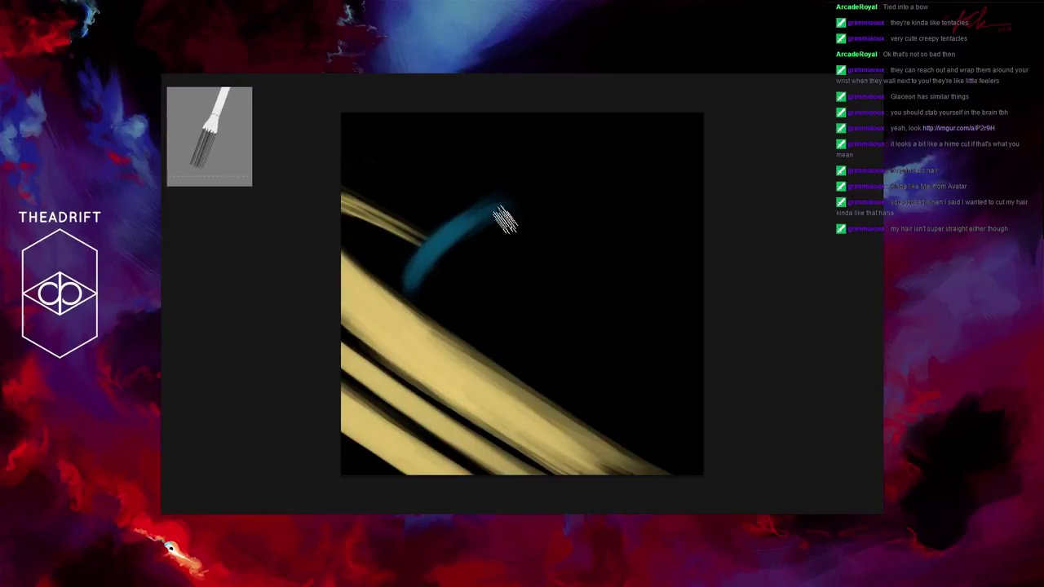
mouse_move(453, 262)
mouse_down()
mouse_move(540, 197)
mouse_move(412, 279)
mouse_move(525, 215)
mouse_move(456, 227)
mouse_move(476, 254)
mouse_move(556, 196)
mouse_move(414, 283)
mouse_move(548, 225)
mouse_move(475, 225)
mouse_move(467, 269)
mouse_move(584, 206)
mouse_move(431, 283)
mouse_move(499, 222)
mouse_up()
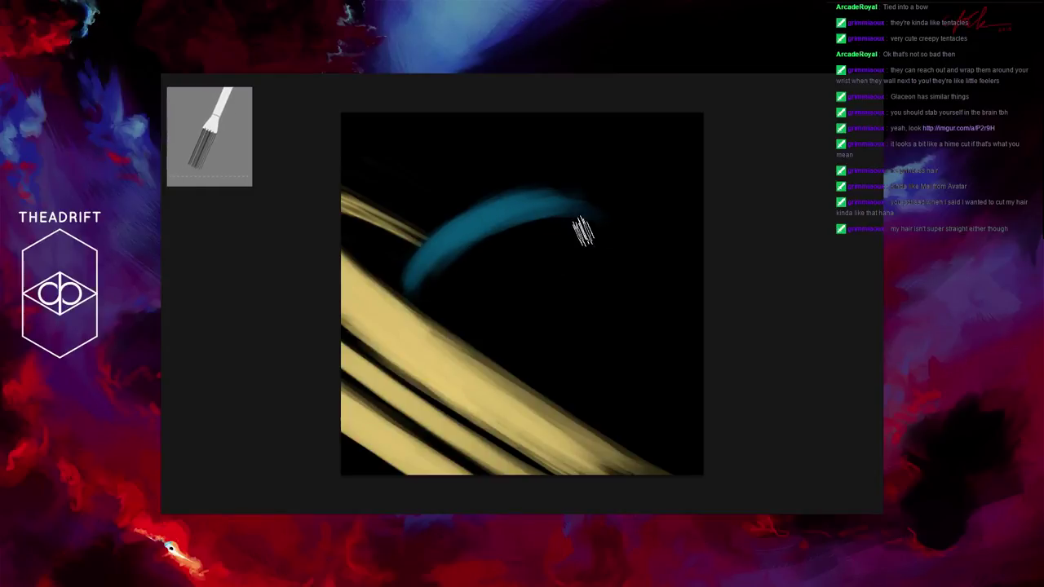
mouse_move(582, 232)
mouse_down()
mouse_move(534, 206)
mouse_move(477, 263)
mouse_up()
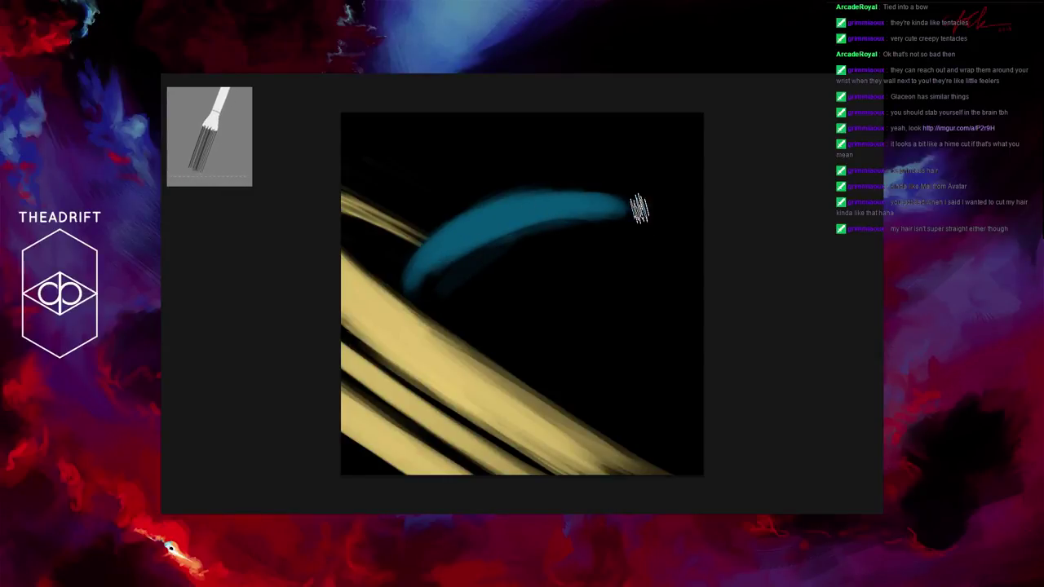
mouse_move(470, 227)
mouse_down()
mouse_move(547, 216)
mouse_move(680, 237)
mouse_up()
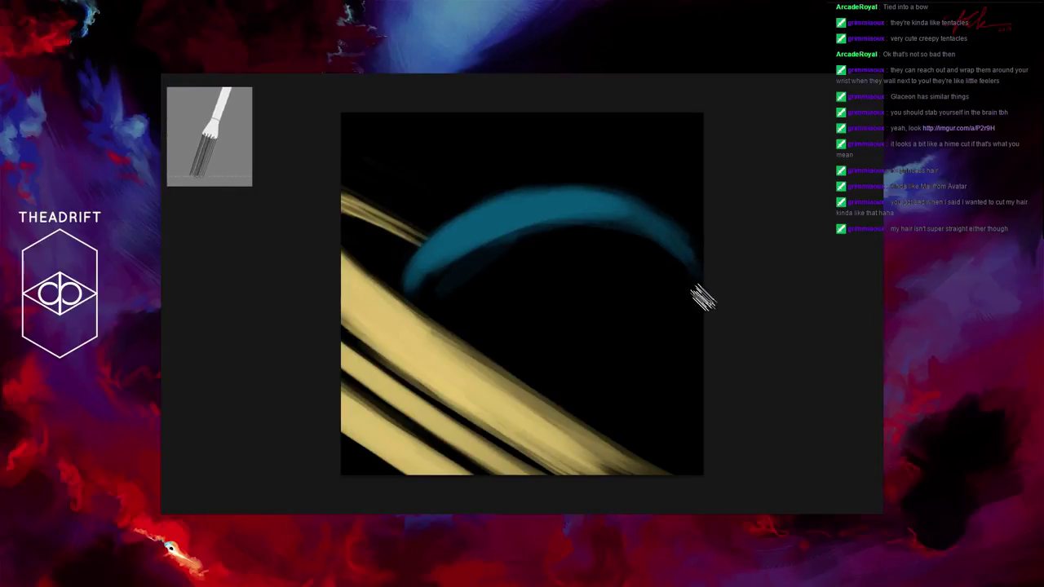
mouse_move(703, 299)
mouse_down()
mouse_move(607, 216)
mouse_move(436, 237)
mouse_up()
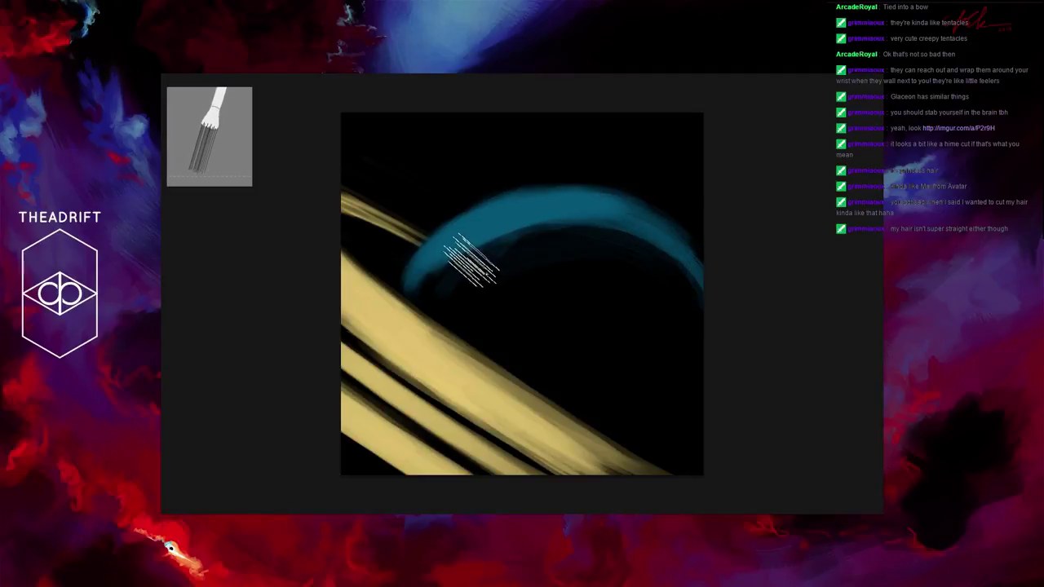
Step: Fill the area beneath the arc with teal-blue bristle strokes down toward the lower right, forming a rounded planet behind the golden band
mouse_move(585, 227)
mouse_down()
mouse_move(480, 255)
mouse_move(609, 224)
mouse_move(473, 282)
mouse_move(621, 245)
mouse_move(484, 296)
mouse_move(549, 229)
mouse_move(442, 288)
mouse_move(492, 255)
mouse_move(439, 283)
mouse_move(431, 268)
mouse_move(425, 285)
mouse_move(466, 312)
mouse_move(413, 278)
mouse_move(482, 333)
mouse_move(406, 267)
mouse_move(513, 353)
mouse_move(449, 262)
mouse_move(452, 298)
mouse_move(509, 242)
mouse_move(489, 265)
mouse_move(539, 254)
mouse_move(553, 219)
mouse_move(549, 237)
mouse_move(596, 243)
mouse_move(549, 258)
mouse_move(580, 230)
mouse_move(518, 270)
mouse_move(495, 239)
mouse_move(507, 260)
mouse_move(597, 255)
mouse_move(583, 270)
mouse_move(613, 231)
mouse_move(566, 272)
mouse_move(579, 250)
mouse_move(538, 305)
mouse_move(545, 293)
mouse_move(486, 254)
mouse_move(481, 238)
mouse_move(497, 207)
mouse_move(450, 229)
mouse_move(514, 243)
mouse_move(574, 200)
mouse_move(562, 211)
mouse_move(627, 219)
mouse_move(592, 247)
mouse_move(611, 278)
mouse_move(598, 306)
mouse_move(604, 330)
mouse_move(656, 262)
mouse_move(609, 246)
mouse_move(576, 307)
mouse_move(640, 273)
mouse_move(613, 232)
mouse_move(559, 298)
mouse_move(656, 260)
mouse_move(526, 338)
mouse_up()
mouse_move(646, 303)
mouse_down()
mouse_move(670, 288)
mouse_move(629, 249)
mouse_up()
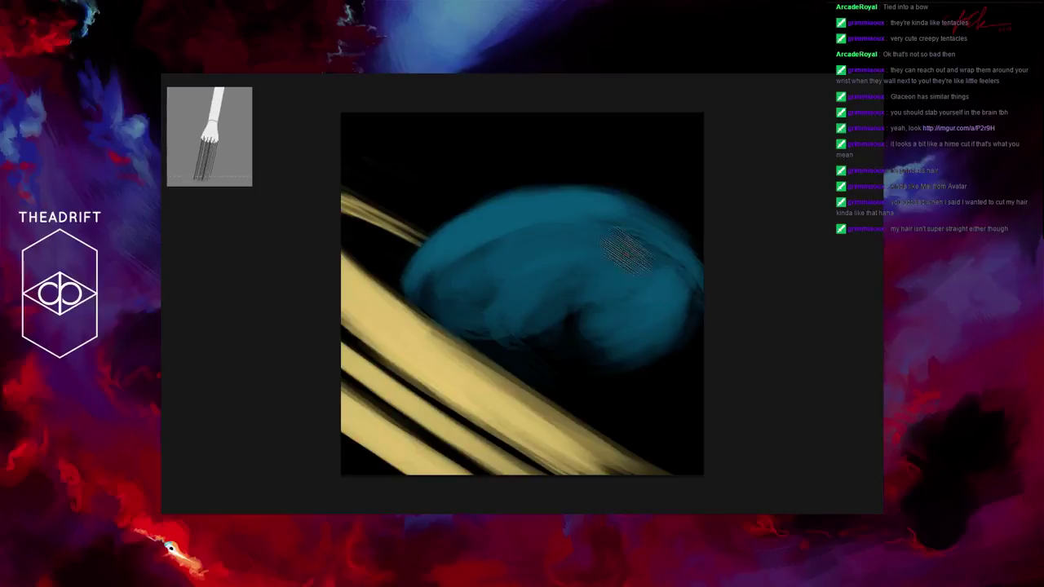
drag(568, 219, 657, 277)
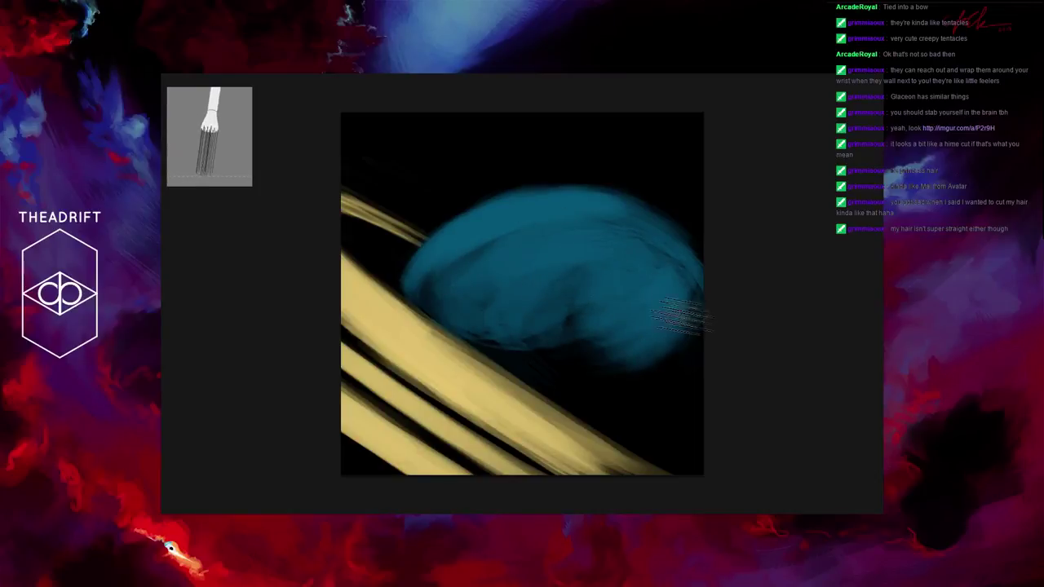
mouse_move(672, 337)
mouse_down()
mouse_move(672, 387)
mouse_move(653, 389)
mouse_move(621, 351)
mouse_move(597, 344)
mouse_move(608, 377)
mouse_move(670, 366)
mouse_move(676, 407)
mouse_move(639, 420)
mouse_move(610, 393)
mouse_move(614, 408)
mouse_move(683, 349)
mouse_move(650, 402)
mouse_move(615, 408)
mouse_move(574, 370)
mouse_move(659, 326)
mouse_move(632, 354)
mouse_move(583, 338)
mouse_move(556, 353)
mouse_move(639, 323)
mouse_move(601, 349)
mouse_move(519, 324)
mouse_move(616, 391)
mouse_move(680, 389)
mouse_move(659, 413)
mouse_move(607, 391)
mouse_move(605, 407)
mouse_move(631, 420)
mouse_move(672, 410)
mouse_up()
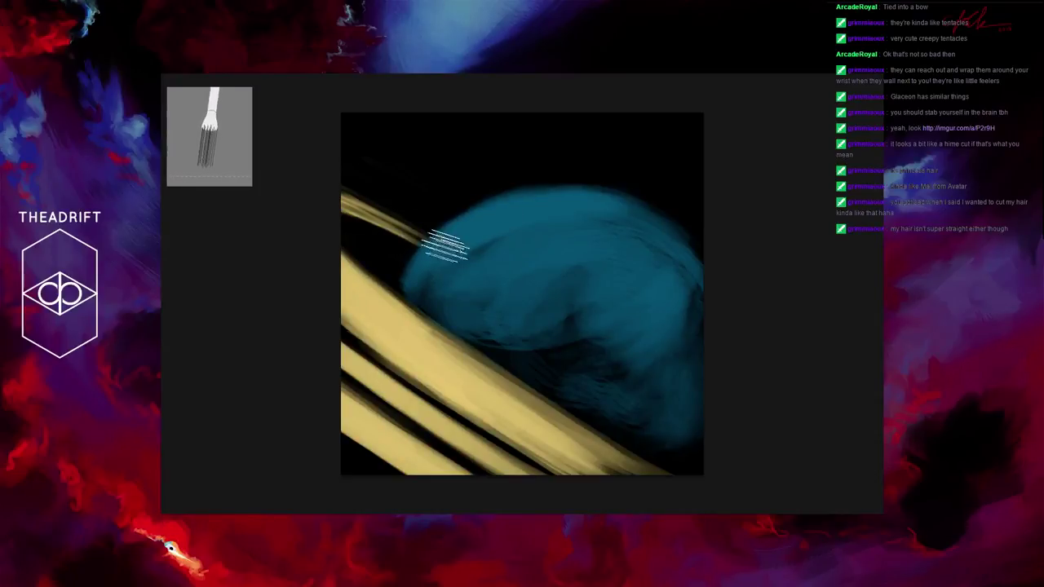
Step: Paint pale cream-gold strokes over the upper part of the blue planet, leaving a thin blue rim along its curved edge
mouse_move(436, 259)
mouse_down()
mouse_move(483, 229)
mouse_move(510, 228)
mouse_move(484, 217)
mouse_move(508, 205)
mouse_move(461, 241)
mouse_up()
mouse_move(455, 305)
mouse_down()
mouse_move(432, 282)
mouse_move(428, 307)
mouse_move(458, 320)
mouse_move(409, 287)
mouse_move(485, 341)
mouse_move(426, 281)
mouse_move(491, 340)
mouse_move(451, 312)
mouse_move(460, 277)
mouse_move(442, 258)
mouse_move(471, 275)
mouse_move(466, 301)
mouse_move(487, 284)
mouse_move(446, 289)
mouse_move(452, 279)
mouse_move(545, 222)
mouse_up()
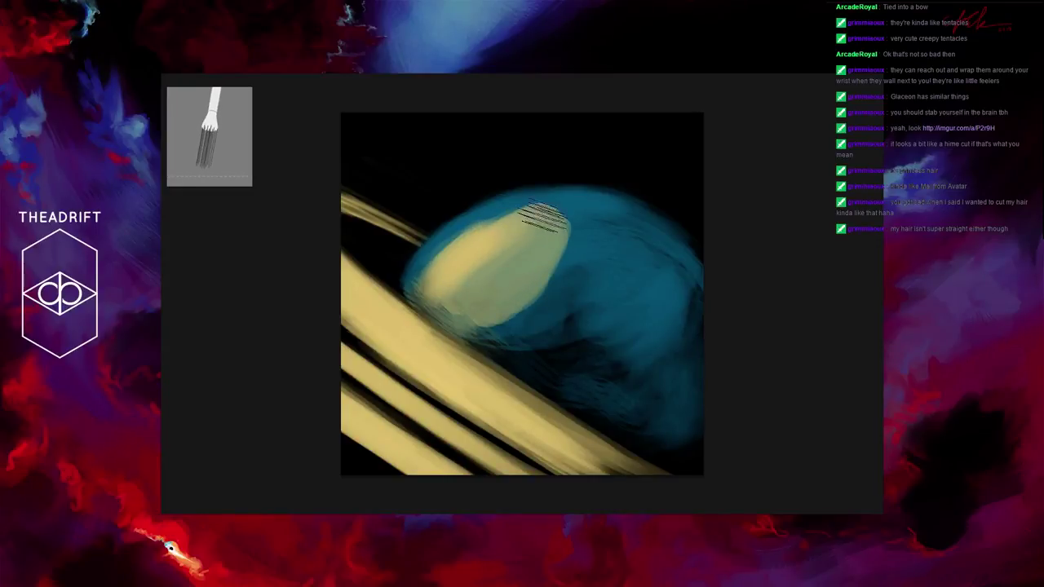
mouse_move(543, 218)
mouse_down()
mouse_move(528, 279)
mouse_move(504, 271)
mouse_move(498, 284)
mouse_move(557, 230)
mouse_move(520, 209)
mouse_move(545, 223)
mouse_move(520, 265)
mouse_move(545, 312)
mouse_move(531, 308)
mouse_move(539, 257)
mouse_move(618, 267)
mouse_move(632, 314)
mouse_move(659, 283)
mouse_move(661, 307)
mouse_move(654, 277)
mouse_move(601, 260)
mouse_move(583, 239)
mouse_move(516, 245)
mouse_move(555, 211)
mouse_move(530, 266)
mouse_move(483, 222)
mouse_move(549, 220)
mouse_move(433, 257)
mouse_move(551, 217)
mouse_move(429, 259)
mouse_move(513, 218)
mouse_move(410, 286)
mouse_up()
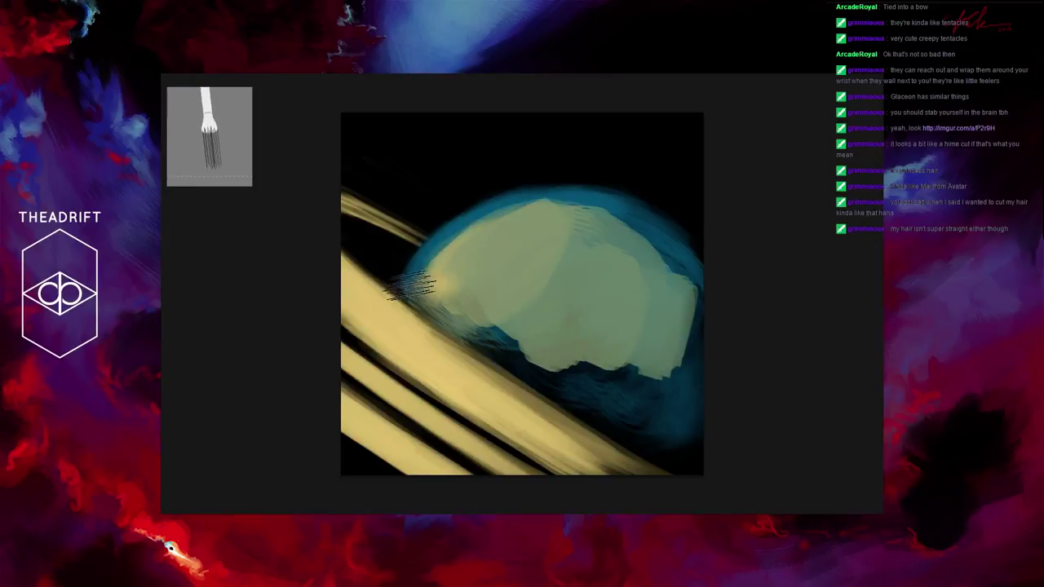
mouse_move(508, 208)
mouse_down()
mouse_move(447, 230)
mouse_move(508, 197)
mouse_move(442, 273)
mouse_move(486, 221)
mouse_move(496, 225)
mouse_move(505, 197)
mouse_move(445, 253)
mouse_move(555, 188)
mouse_move(433, 281)
mouse_move(538, 216)
mouse_move(475, 219)
mouse_move(430, 259)
mouse_up()
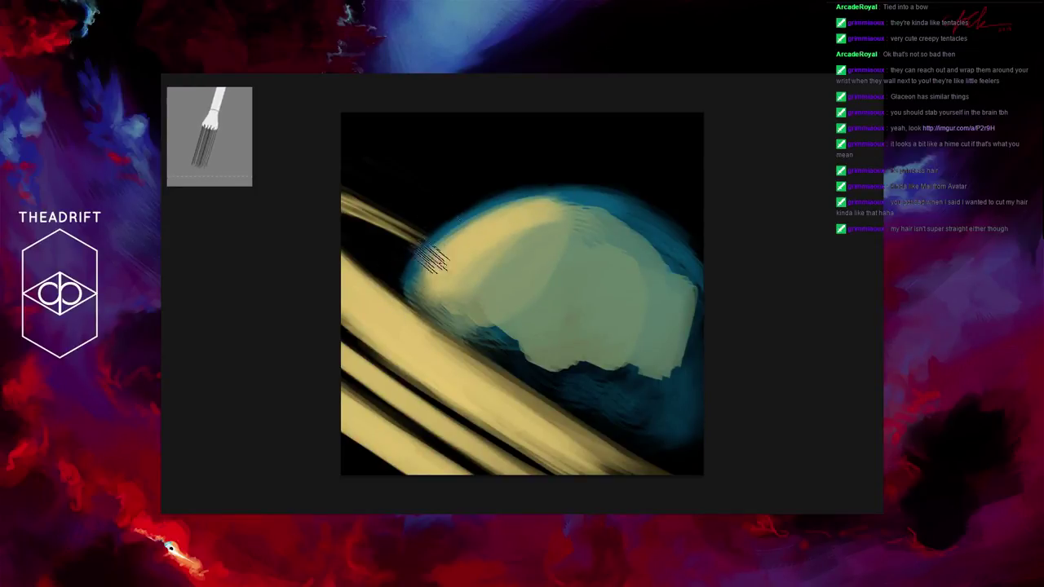
mouse_move(487, 213)
mouse_down()
mouse_move(411, 265)
mouse_move(541, 187)
mouse_move(409, 270)
mouse_move(571, 188)
mouse_up()
mouse_move(427, 253)
mouse_down()
mouse_move(522, 195)
mouse_move(435, 248)
mouse_move(636, 214)
mouse_move(506, 227)
mouse_move(522, 254)
mouse_move(663, 235)
mouse_move(542, 194)
mouse_move(688, 245)
mouse_move(490, 226)
mouse_move(593, 251)
mouse_move(474, 234)
mouse_move(555, 277)
mouse_move(602, 200)
mouse_move(544, 249)
mouse_move(648, 220)
mouse_move(492, 233)
mouse_move(648, 249)
mouse_move(494, 230)
mouse_move(564, 223)
mouse_move(490, 275)
mouse_move(510, 224)
mouse_move(463, 287)
mouse_move(435, 269)
mouse_move(435, 295)
mouse_move(414, 261)
mouse_move(430, 284)
mouse_up()
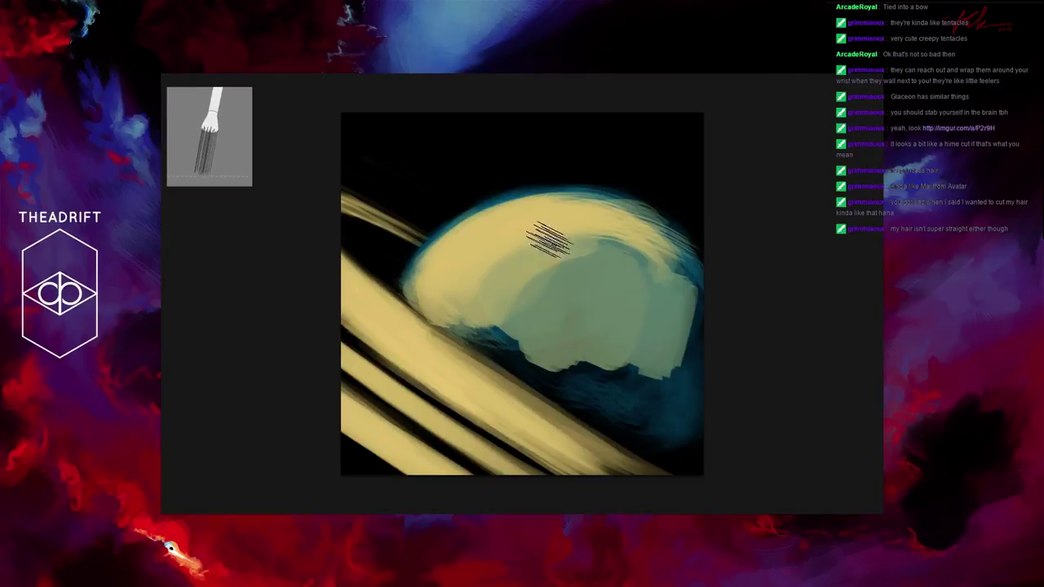
Step: Fill the planet's interior with saturated orange-yellow, extending it down toward the golden band and out to the right side
mouse_move(548, 239)
mouse_down()
mouse_move(515, 308)
mouse_move(455, 281)
mouse_move(506, 257)
mouse_move(503, 298)
mouse_move(474, 318)
mouse_move(541, 242)
mouse_move(521, 303)
mouse_move(547, 284)
mouse_move(518, 259)
mouse_move(521, 276)
mouse_move(545, 288)
mouse_up()
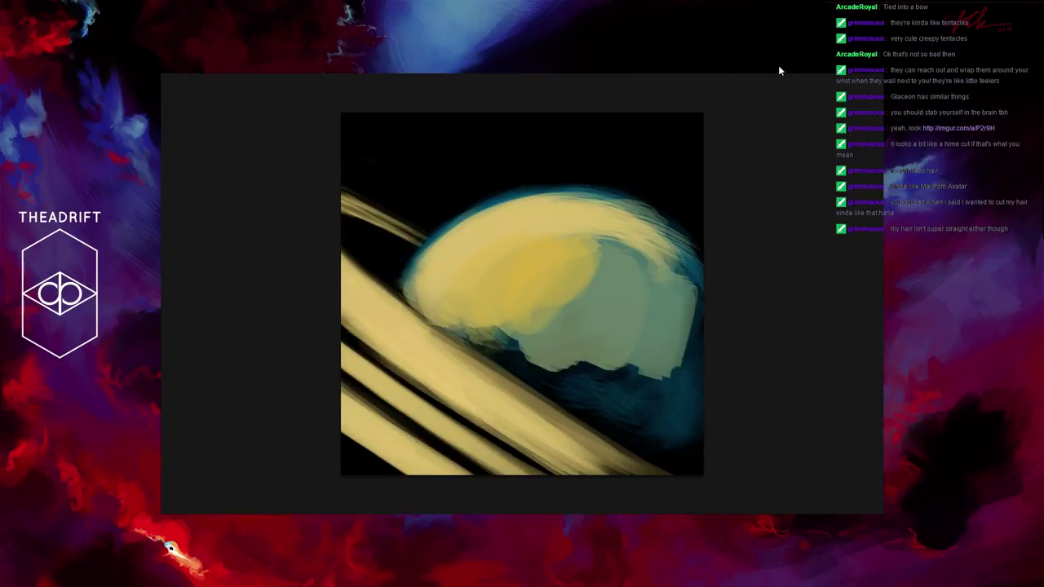
mouse_move(514, 291)
mouse_down()
mouse_move(564, 252)
mouse_move(562, 236)
mouse_move(488, 295)
mouse_move(457, 281)
mouse_move(464, 311)
mouse_move(534, 282)
mouse_move(555, 296)
mouse_move(568, 258)
mouse_move(602, 253)
mouse_move(621, 273)
mouse_move(598, 319)
mouse_move(589, 279)
mouse_move(476, 286)
mouse_move(434, 266)
mouse_move(506, 324)
mouse_move(427, 278)
mouse_move(499, 326)
mouse_move(421, 280)
mouse_move(544, 359)
mouse_move(406, 268)
mouse_move(510, 343)
mouse_move(469, 304)
mouse_up()
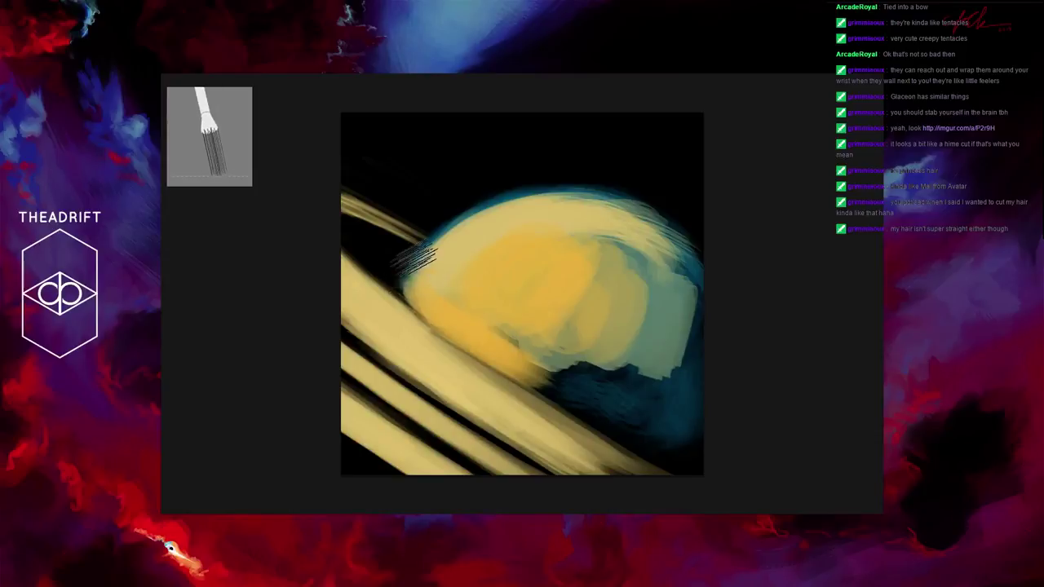
mouse_move(408, 260)
mouse_down()
mouse_move(502, 313)
mouse_move(488, 324)
mouse_move(478, 270)
mouse_move(507, 263)
mouse_move(536, 283)
mouse_move(532, 308)
mouse_move(554, 345)
mouse_move(603, 291)
mouse_move(604, 317)
mouse_move(591, 276)
mouse_move(620, 252)
mouse_move(605, 241)
mouse_move(607, 302)
mouse_move(584, 320)
mouse_move(575, 246)
mouse_move(620, 223)
mouse_move(628, 229)
mouse_move(598, 278)
mouse_move(561, 320)
mouse_move(538, 228)
mouse_move(485, 290)
mouse_move(453, 269)
mouse_move(465, 249)
mouse_move(643, 253)
mouse_move(620, 266)
mouse_move(624, 245)
mouse_move(633, 291)
mouse_move(611, 221)
mouse_move(611, 251)
mouse_move(574, 253)
mouse_move(597, 238)
mouse_up()
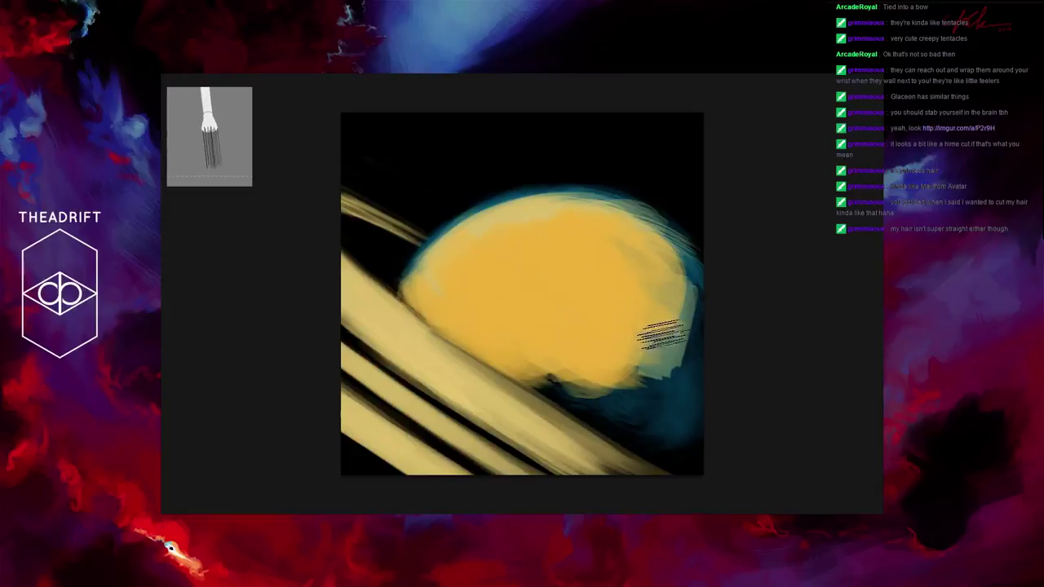
mouse_move(666, 362)
mouse_down()
mouse_move(638, 392)
mouse_move(602, 391)
mouse_move(621, 412)
mouse_up()
mouse_move(560, 361)
mouse_down()
mouse_move(601, 376)
mouse_move(664, 361)
mouse_up()
drag(534, 306, 680, 343)
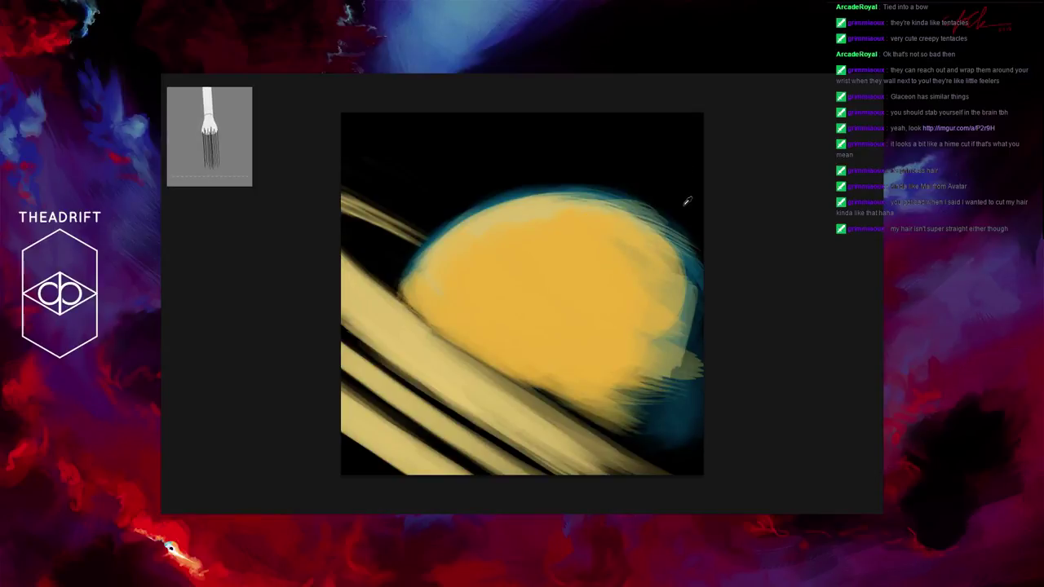
Step: Sample the dark blue beside the planet and paint an olive-green shadow over its lower-right side
alt+click(662, 444)
mouse_move(650, 411)
mouse_down()
mouse_move(683, 419)
mouse_move(643, 428)
mouse_move(603, 412)
mouse_move(619, 403)
mouse_move(661, 416)
mouse_move(556, 391)
mouse_move(628, 415)
mouse_up()
drag(565, 386, 657, 345)
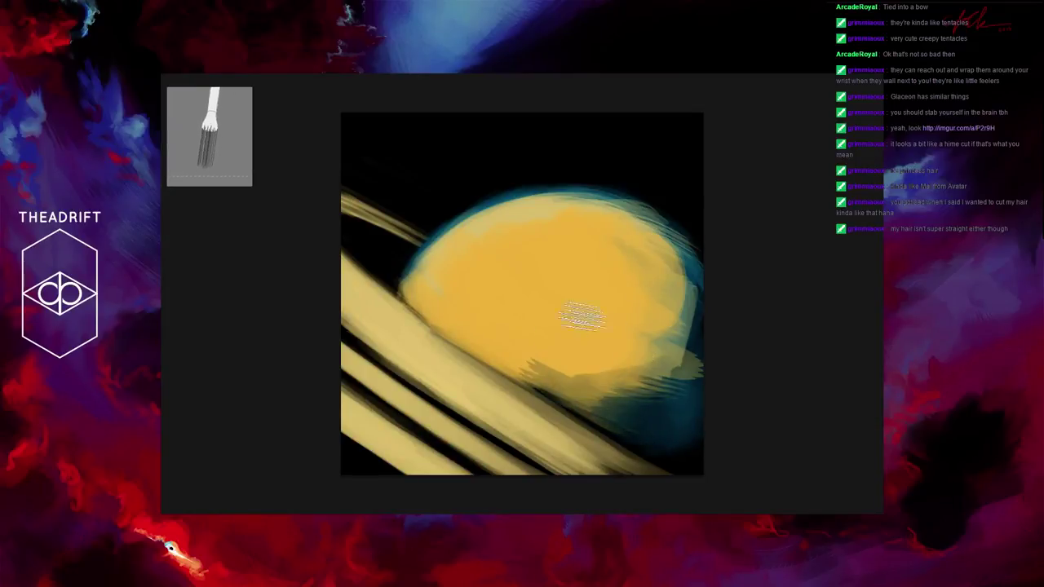
mouse_move(604, 377)
mouse_down()
mouse_move(542, 356)
mouse_move(563, 371)
mouse_move(509, 339)
mouse_move(644, 427)
mouse_move(530, 347)
mouse_move(665, 423)
mouse_move(585, 354)
mouse_move(679, 408)
mouse_move(575, 346)
mouse_move(668, 378)
mouse_move(590, 332)
mouse_move(674, 358)
mouse_move(645, 339)
mouse_move(618, 348)
mouse_move(607, 375)
mouse_move(621, 403)
mouse_move(661, 427)
mouse_move(587, 383)
mouse_move(591, 336)
mouse_move(645, 338)
mouse_move(637, 313)
mouse_move(647, 301)
mouse_move(677, 310)
mouse_up()
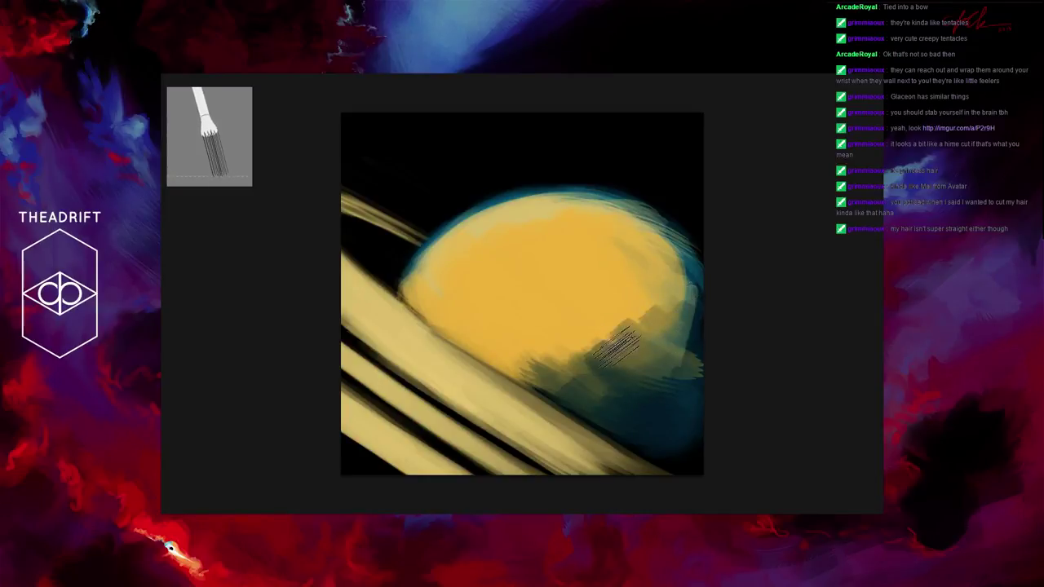
mouse_move(616, 343)
mouse_down()
mouse_move(531, 347)
mouse_move(628, 363)
mouse_up()
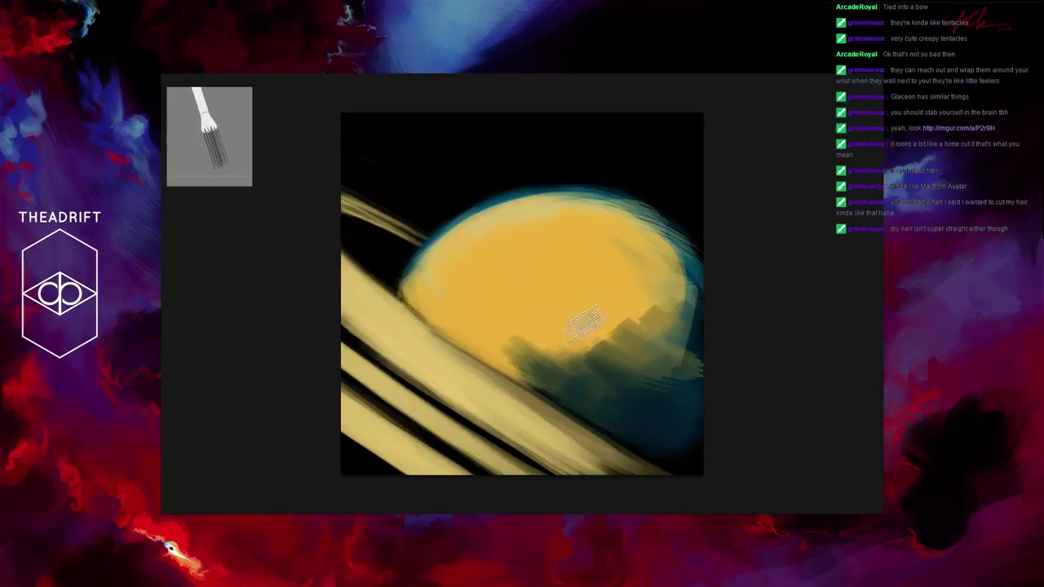
drag(671, 275, 612, 320)
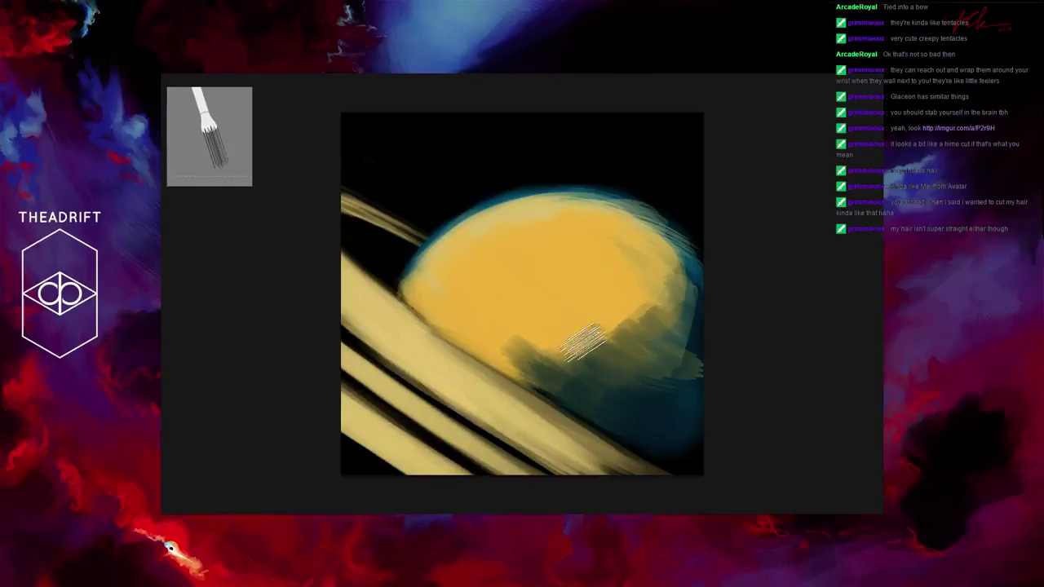
drag(582, 343, 639, 398)
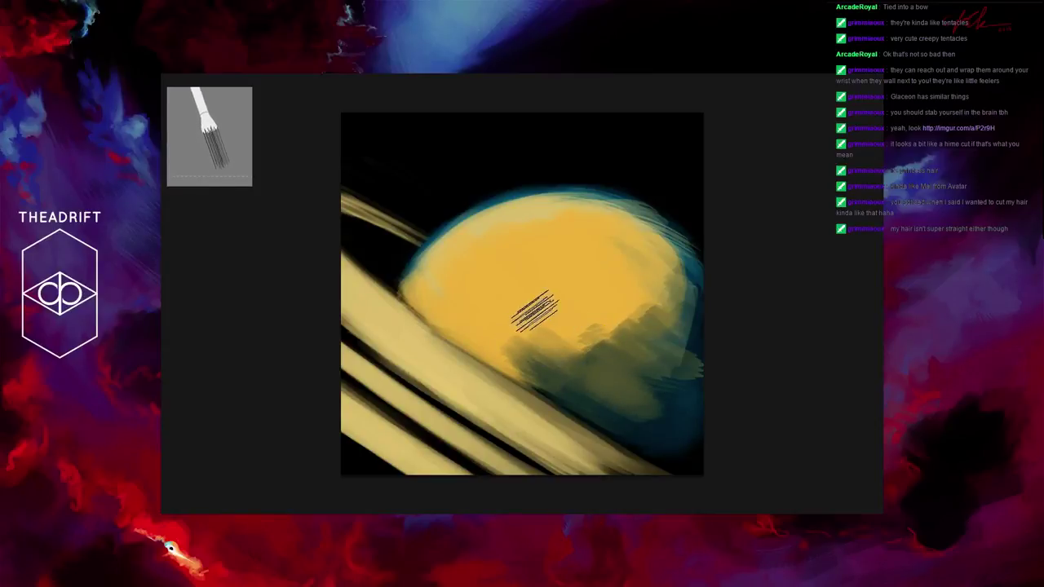
drag(613, 315, 641, 345)
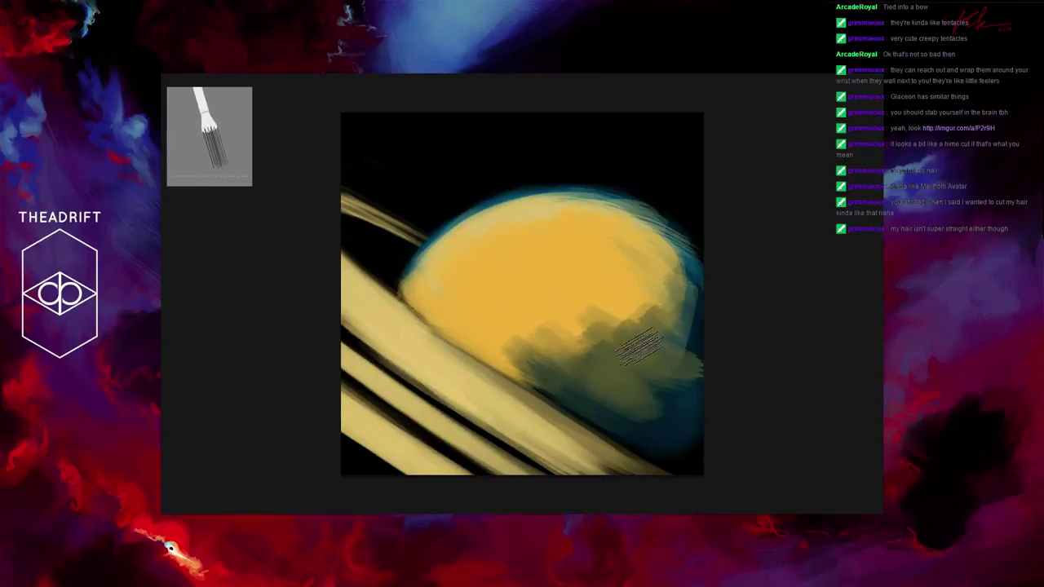
mouse_move(525, 351)
mouse_down()
mouse_move(590, 361)
mouse_move(667, 310)
mouse_up()
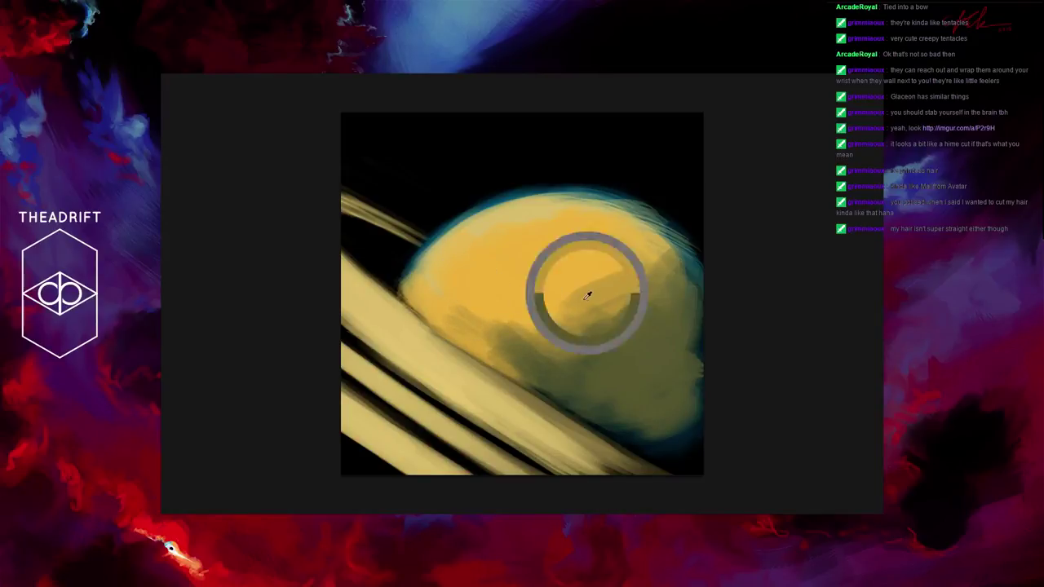
Step: Blend muted olive-gold midtones across the planet's middle and lower half, with diagonal streaks over the upper part
mouse_move(496, 329)
mouse_down()
mouse_move(522, 343)
mouse_move(527, 321)
mouse_move(501, 282)
mouse_move(586, 336)
mouse_up()
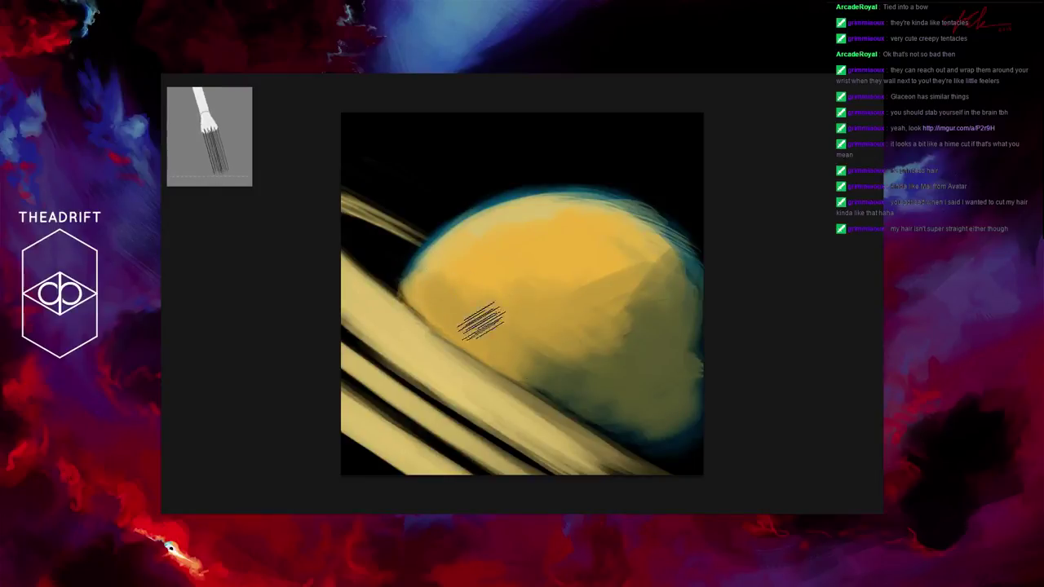
mouse_move(478, 267)
mouse_down()
mouse_move(630, 382)
mouse_move(596, 285)
mouse_move(628, 300)
mouse_up()
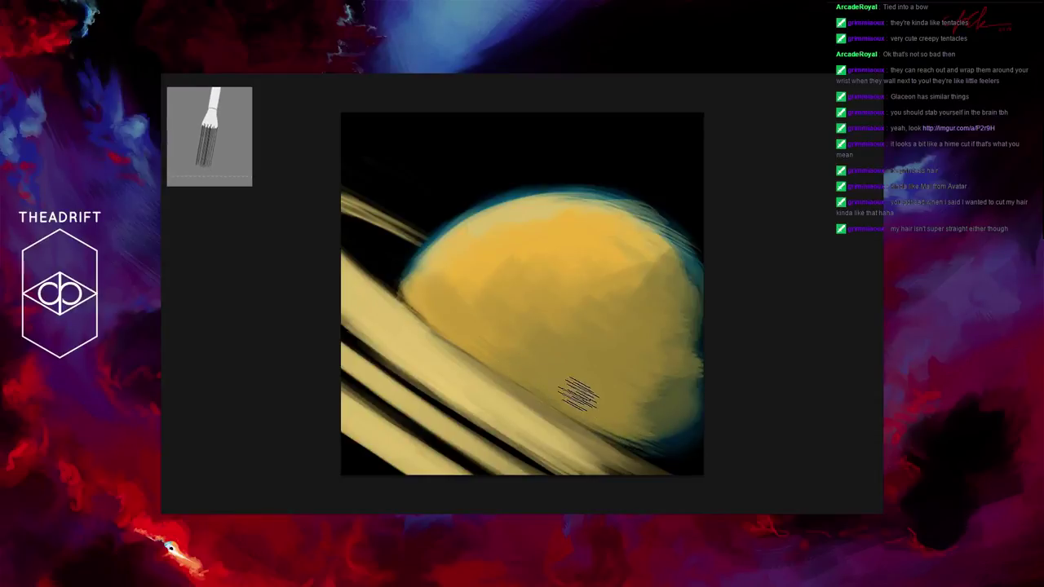
mouse_move(635, 253)
mouse_down()
mouse_move(579, 220)
mouse_move(632, 252)
mouse_up()
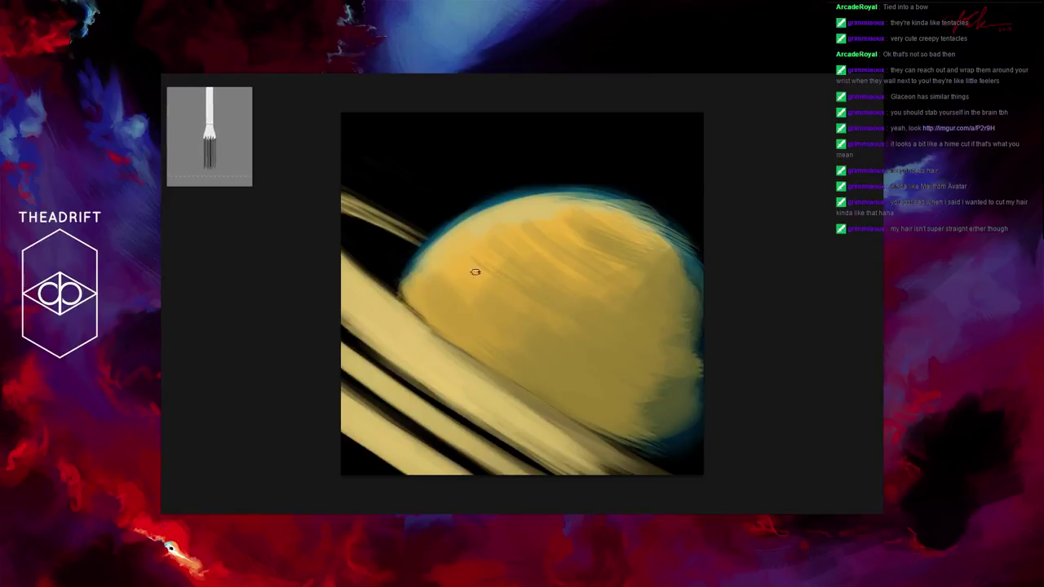
Step: Brush pale yellow highlights over the planet's upper half with soft diagonal strokes reaching into the darker middle
drag(445, 261, 509, 319)
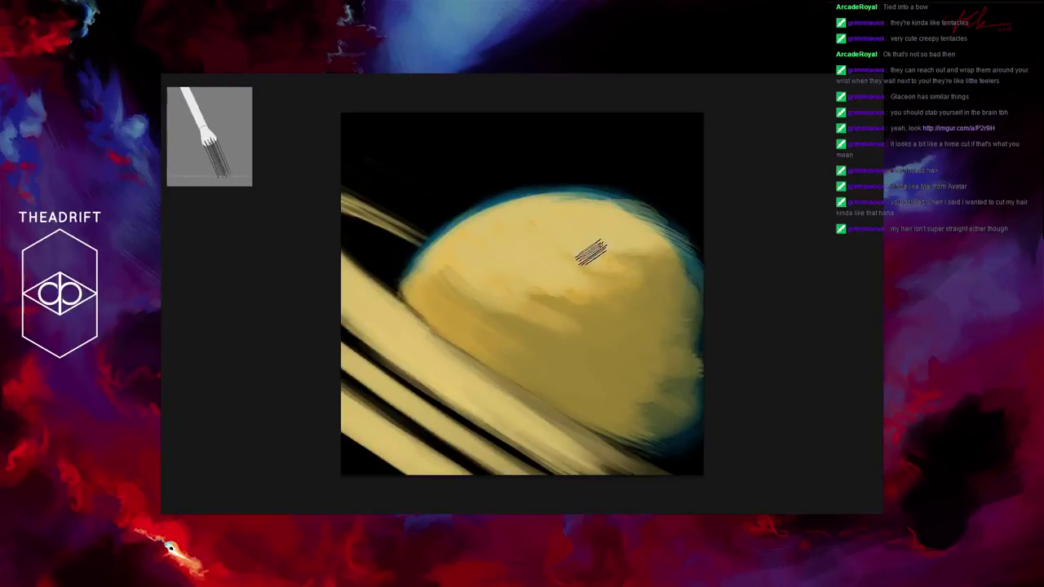
alt+click(462, 245)
drag(522, 281, 619, 310)
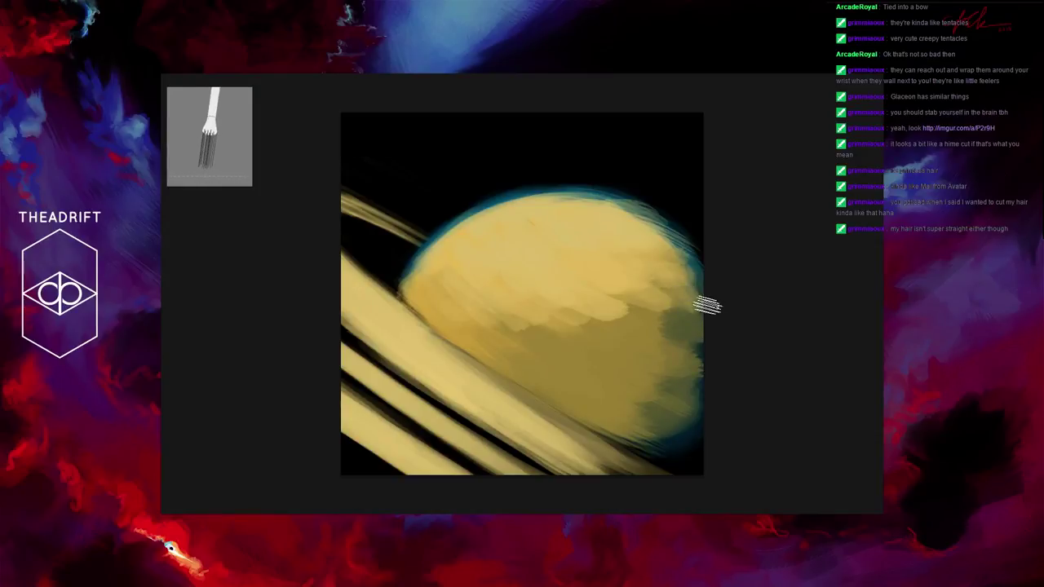
Step: Deepen the planet's lower-right shadow with olive-green and cover its lower-left side with a warm golden midtone
drag(678, 302, 710, 287)
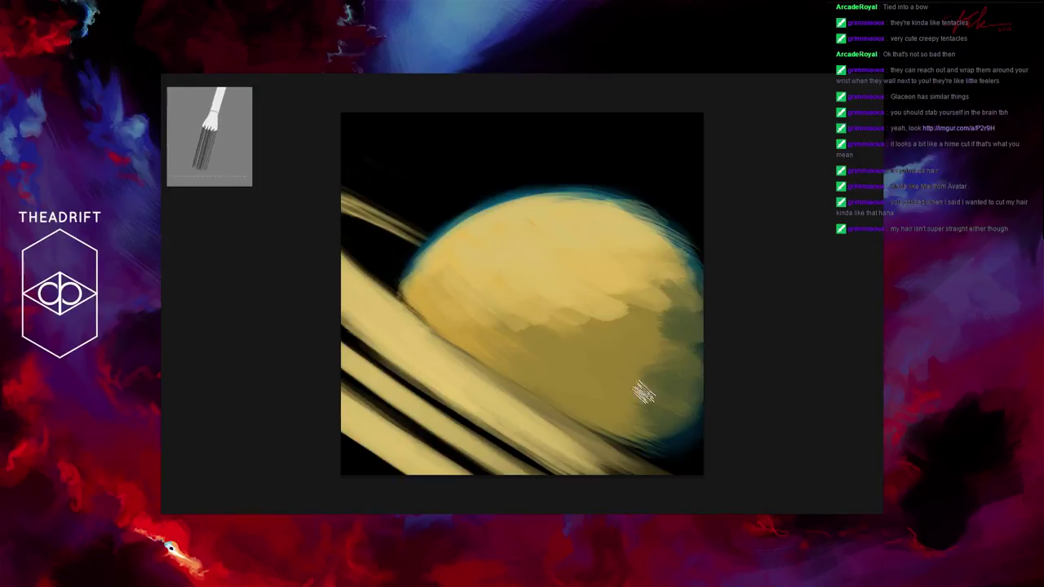
mouse_move(683, 327)
mouse_down()
mouse_move(620, 309)
mouse_move(626, 320)
mouse_move(650, 312)
mouse_move(589, 318)
mouse_move(595, 334)
mouse_move(573, 340)
mouse_move(593, 362)
mouse_move(572, 357)
mouse_move(605, 385)
mouse_move(632, 413)
mouse_up()
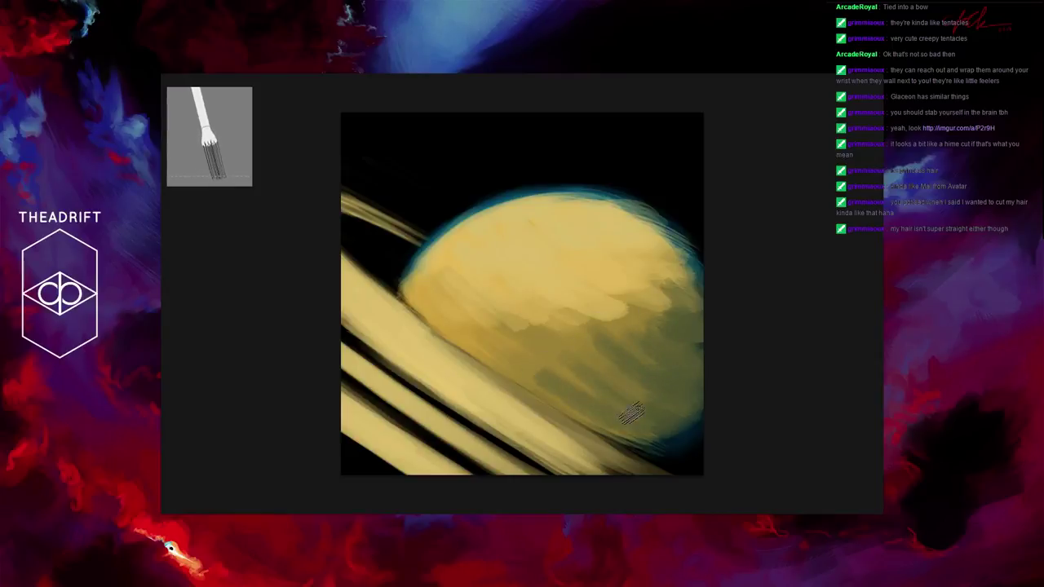
mouse_move(582, 369)
mouse_down()
mouse_move(530, 322)
mouse_move(667, 391)
mouse_move(576, 338)
mouse_move(682, 366)
mouse_move(603, 341)
mouse_move(632, 338)
mouse_move(686, 362)
mouse_move(690, 350)
mouse_move(670, 319)
mouse_move(611, 376)
mouse_move(510, 346)
mouse_move(615, 413)
mouse_move(517, 346)
mouse_move(566, 362)
mouse_up()
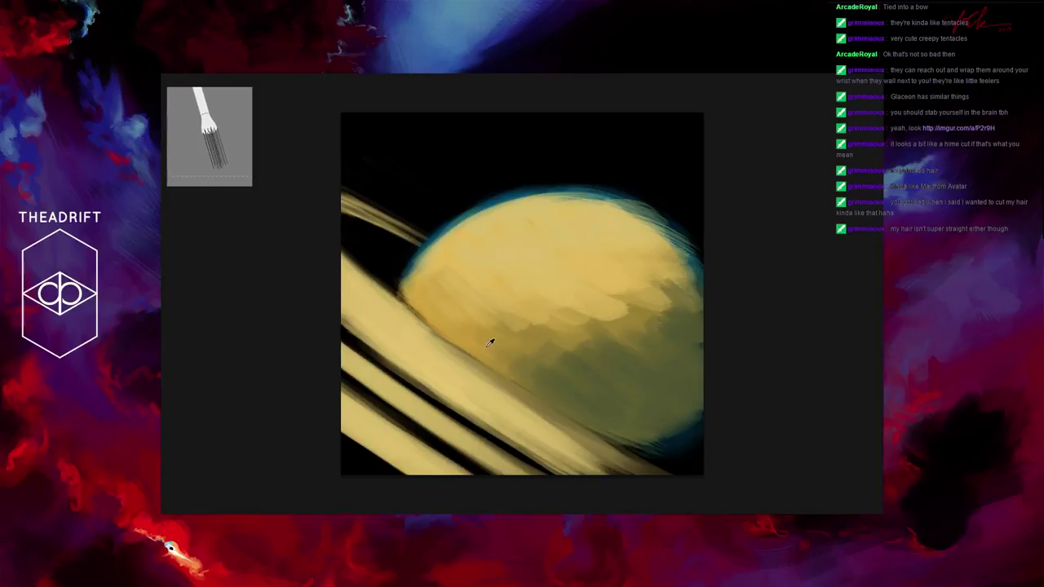
mouse_move(489, 343)
mouse_down()
mouse_move(457, 305)
mouse_move(546, 355)
mouse_move(450, 300)
mouse_move(458, 310)
mouse_move(449, 316)
mouse_move(451, 294)
mouse_move(467, 313)
mouse_move(469, 298)
mouse_move(517, 328)
mouse_move(503, 322)
mouse_move(523, 323)
mouse_move(500, 301)
mouse_move(564, 307)
mouse_move(643, 283)
mouse_move(668, 258)
mouse_move(583, 320)
mouse_move(463, 295)
mouse_move(478, 308)
mouse_move(510, 281)
mouse_move(625, 289)
mouse_move(648, 271)
mouse_move(640, 253)
mouse_move(609, 277)
mouse_move(470, 260)
mouse_move(435, 241)
mouse_move(452, 277)
mouse_move(486, 287)
mouse_move(464, 299)
mouse_move(510, 329)
mouse_move(544, 334)
mouse_move(497, 311)
mouse_move(566, 293)
mouse_move(632, 253)
mouse_move(674, 269)
mouse_move(619, 308)
mouse_move(479, 340)
mouse_move(427, 303)
mouse_up()
alt+click(449, 318)
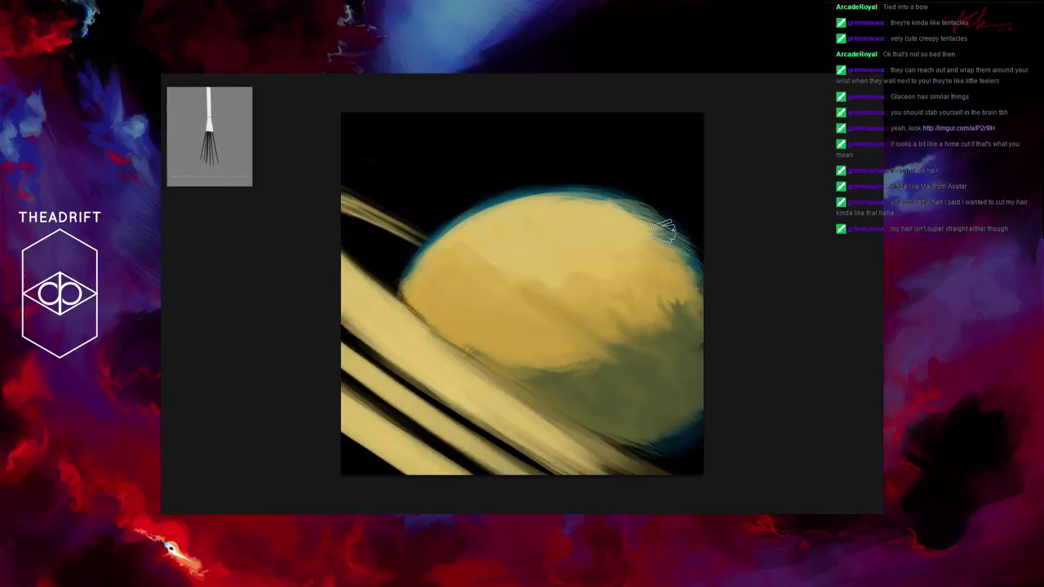
Step: Smooth the planet's upper outline with a fan-shaped bristle brush, keeping a thin soft blue rim from left to right
drag(644, 218, 688, 258)
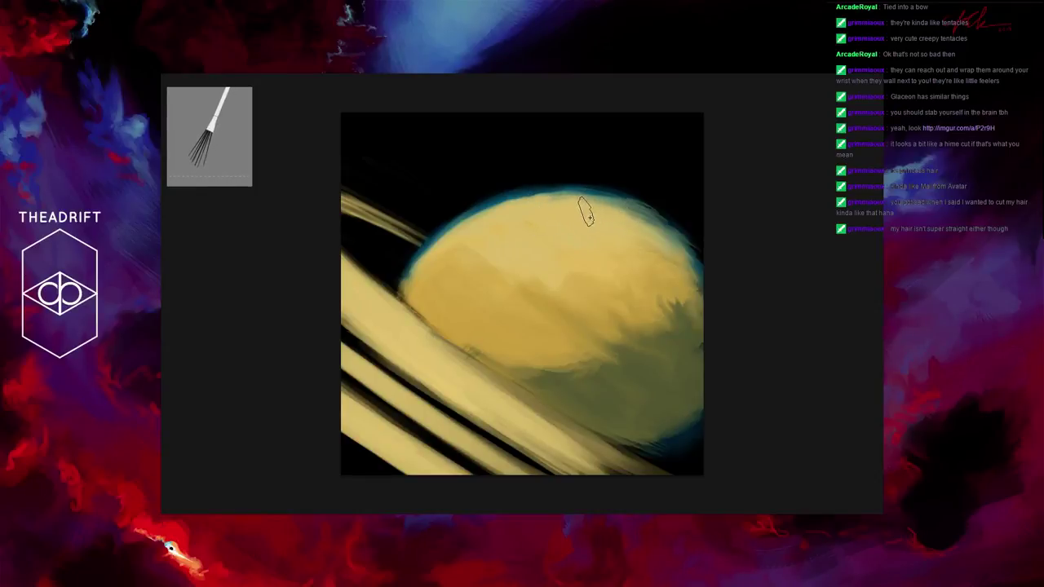
drag(586, 214, 604, 219)
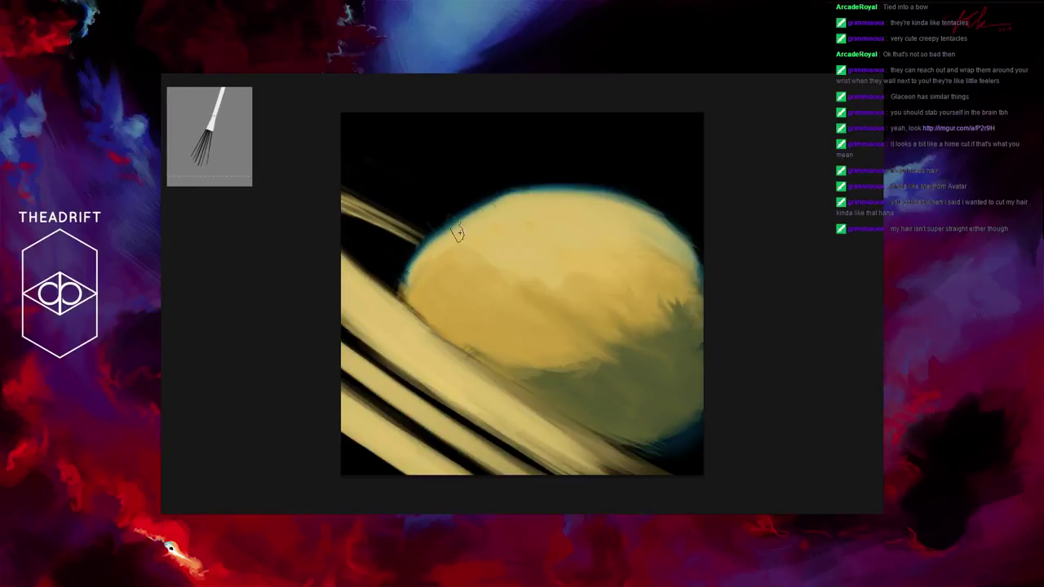
drag(511, 199, 420, 253)
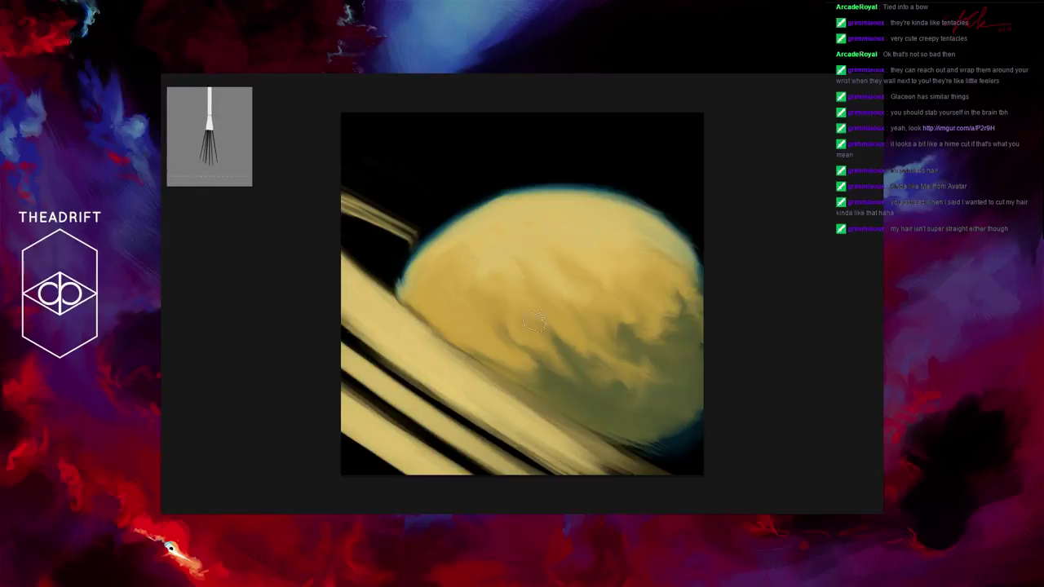
Step: Work wispy cloud swirls into the boundary between light and shadow, and darken the planet's bottom edge with deep teal
mouse_move(527, 337)
mouse_down()
mouse_move(557, 355)
mouse_move(575, 381)
mouse_up()
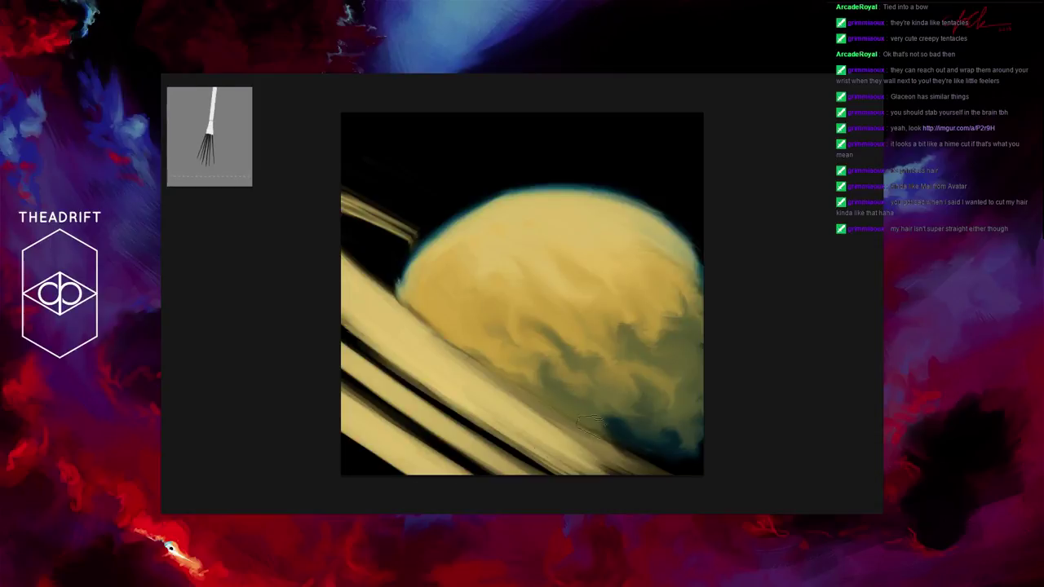
mouse_move(646, 414)
mouse_down()
mouse_move(628, 432)
mouse_move(621, 410)
mouse_move(612, 418)
mouse_move(659, 440)
mouse_move(646, 433)
mouse_up()
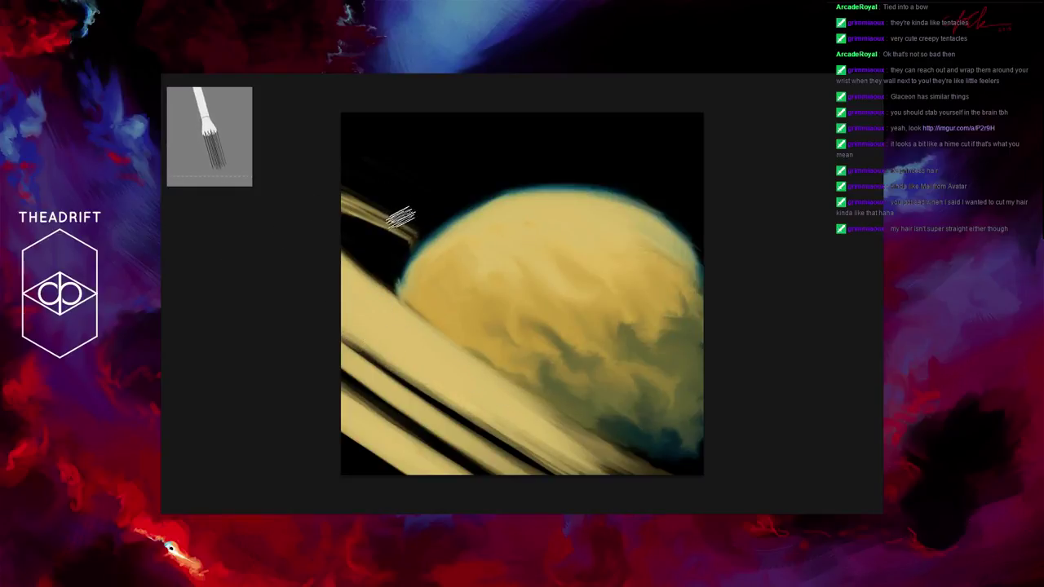
Step: Try a thin darker streak along the length of the broad golden band in front of the planet
drag(405, 225, 423, 238)
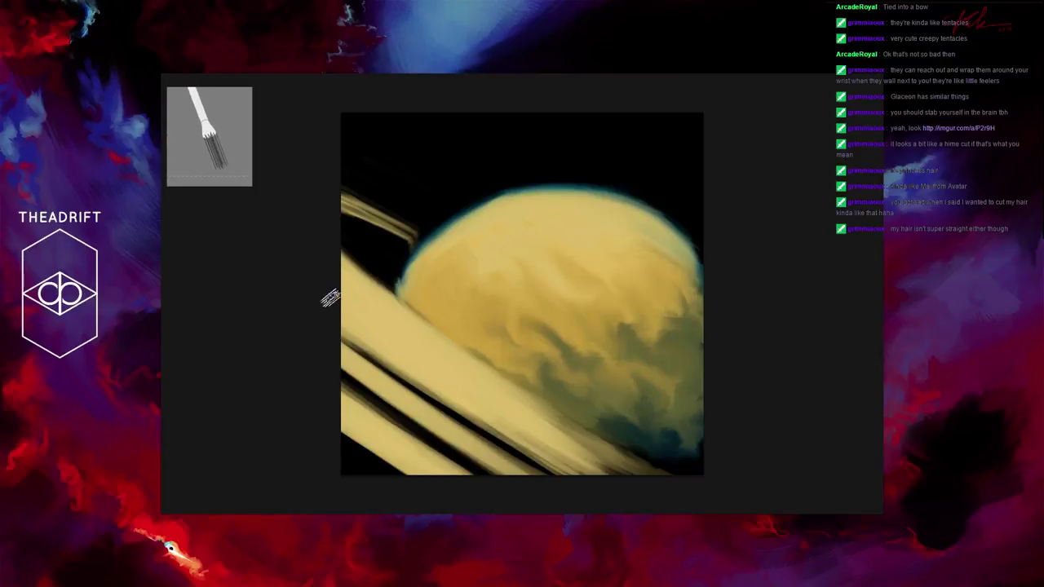
drag(391, 342, 530, 425)
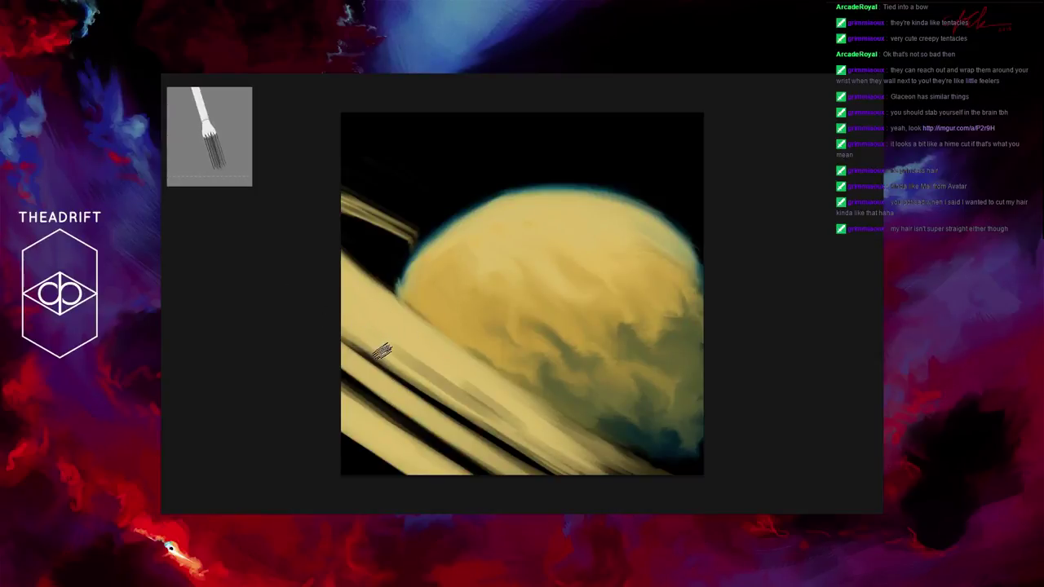
drag(388, 368, 389, 371)
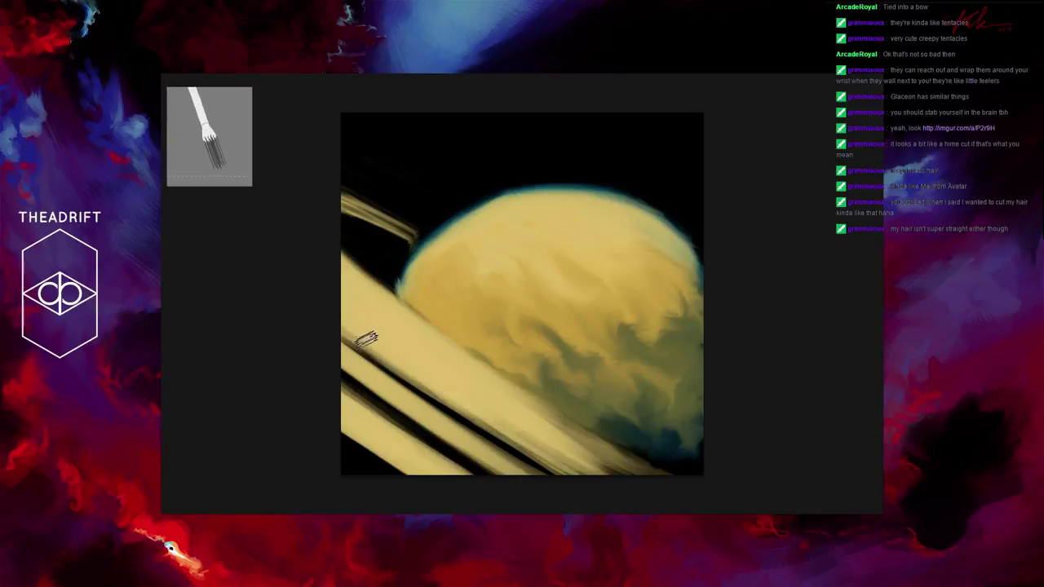
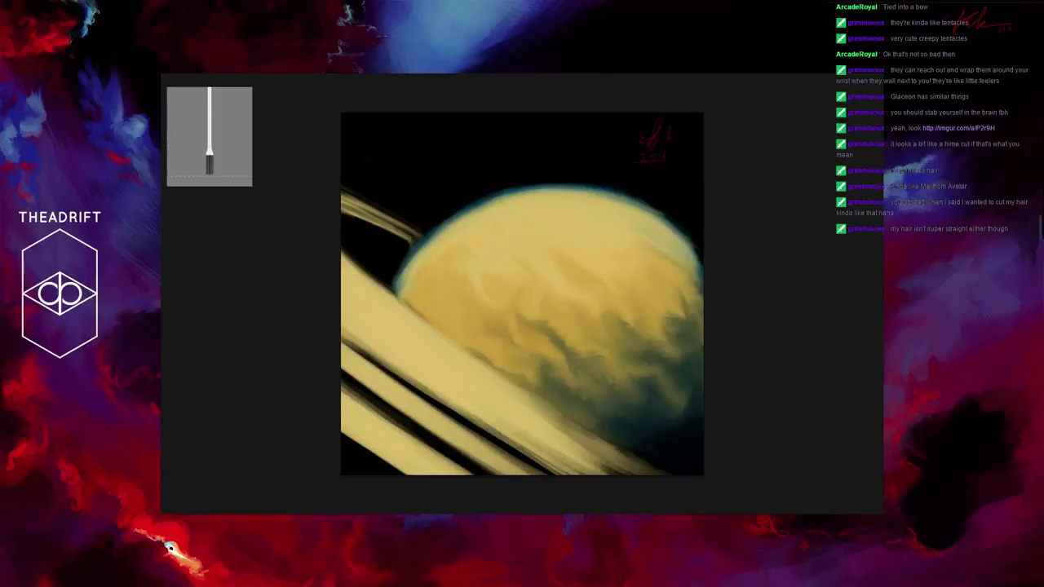
Step: Check the viewer list of the stream chat and close it to return to the chat messages
click(849, 189)
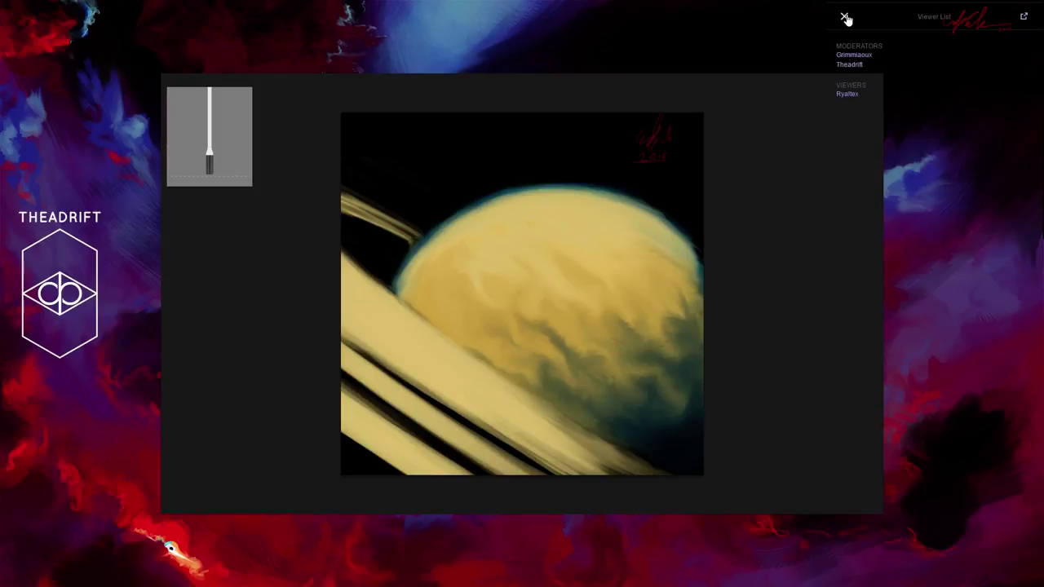
click(845, 16)
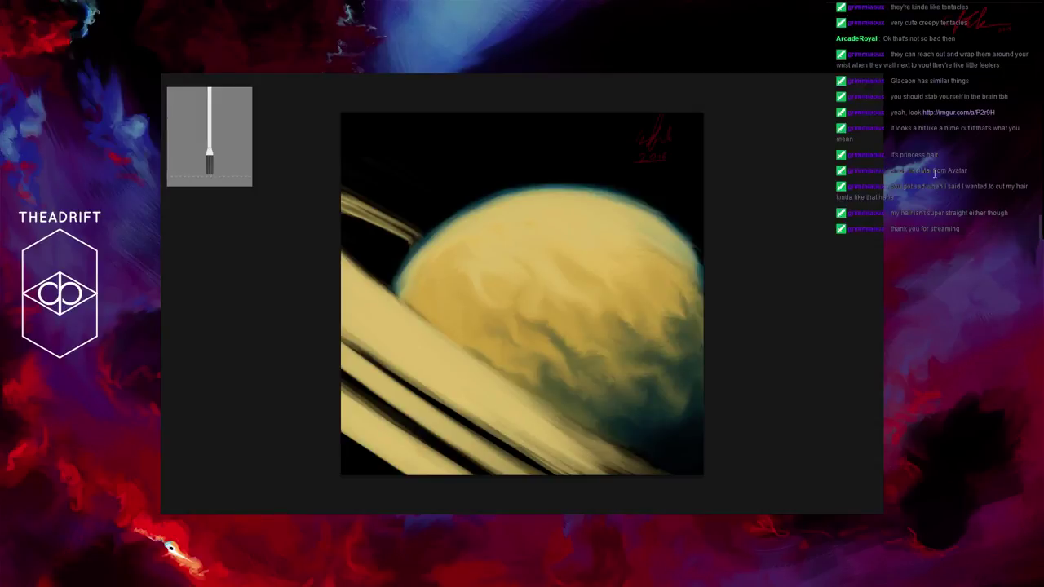